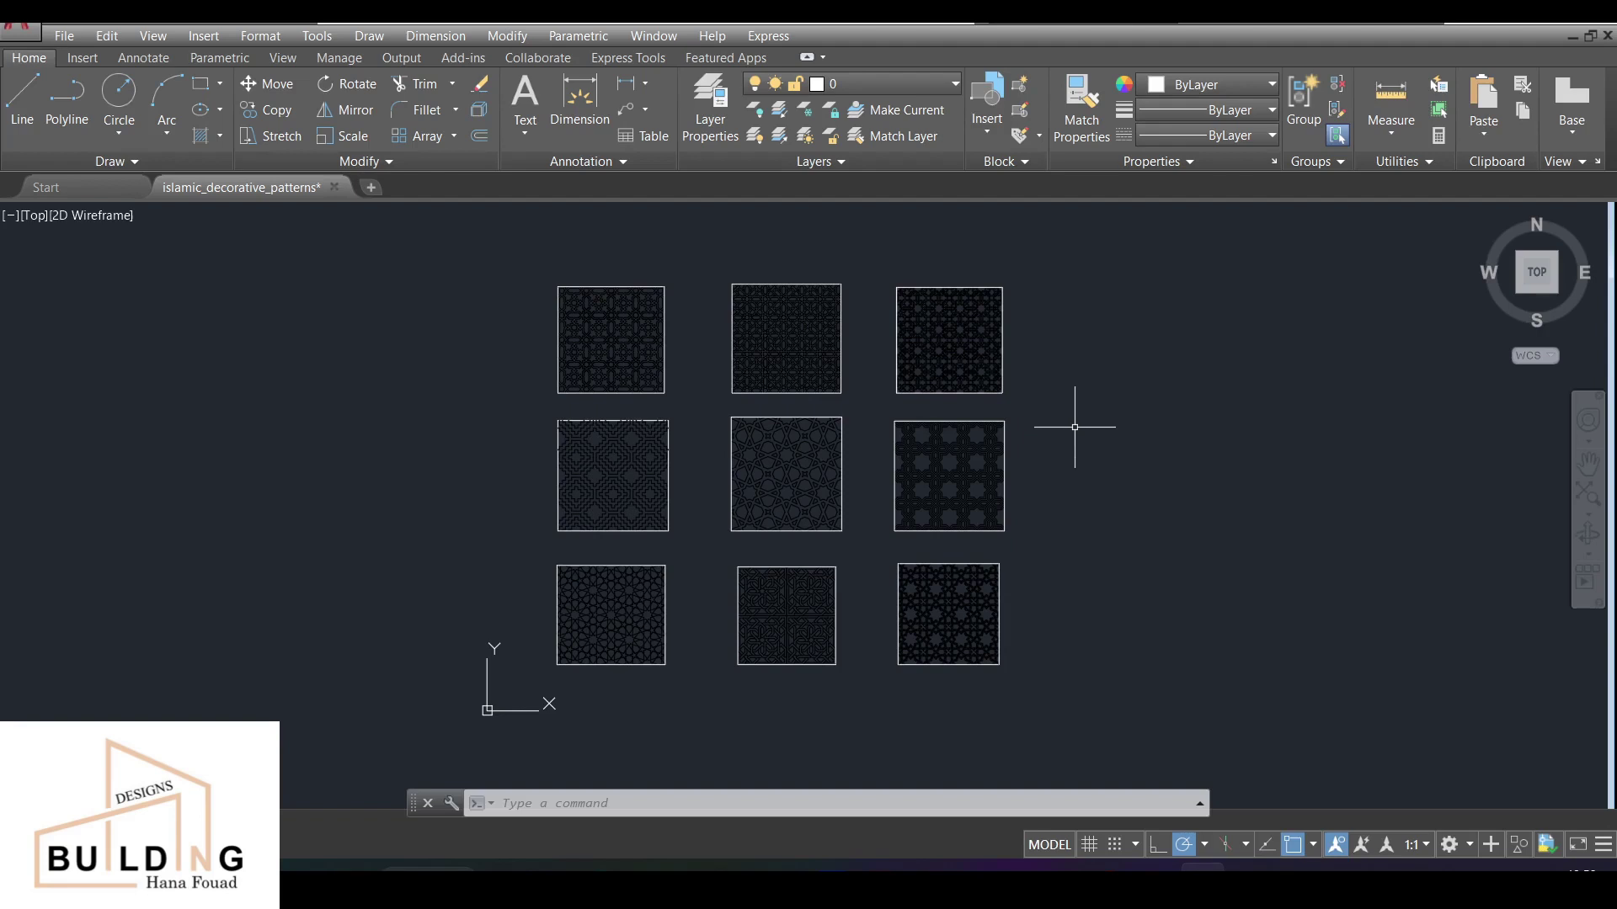
Look over the nine Islamic pattern squares in the AutoCAD drawing and the empty ground floor plan in Archicad.
middle_click_drag(1083, 338, 1103, 332)
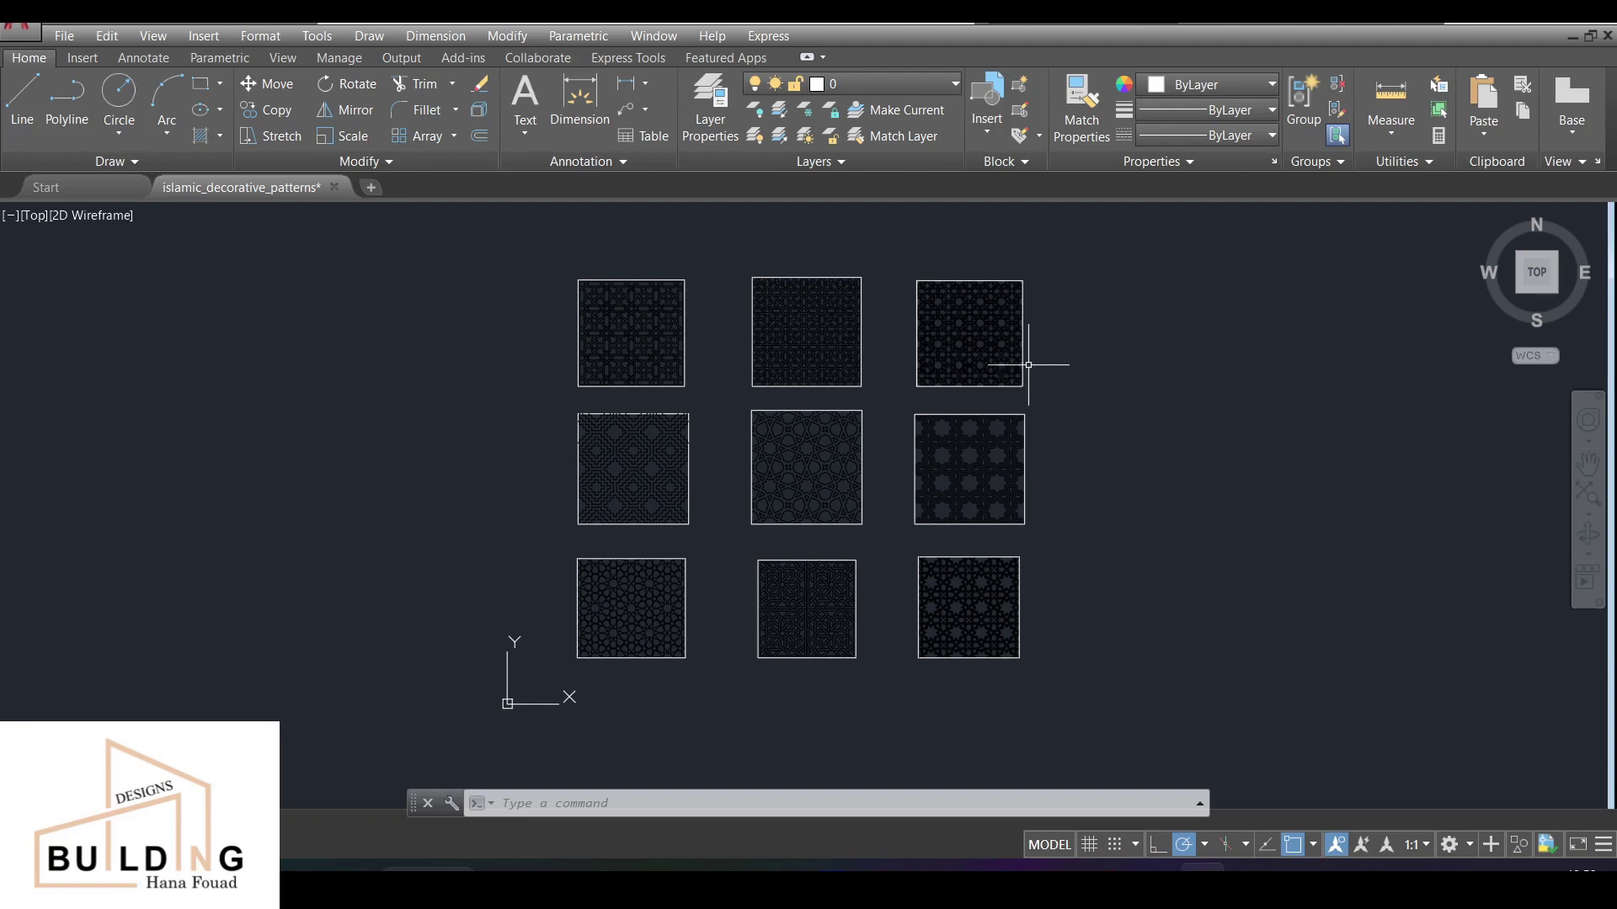
mouse_move(849, 550)
middle_mouse_down()
mouse_move(992, 545)
mouse_move(834, 603)
mouse_move(787, 585)
mouse_move(802, 576)
middle_mouse_up()
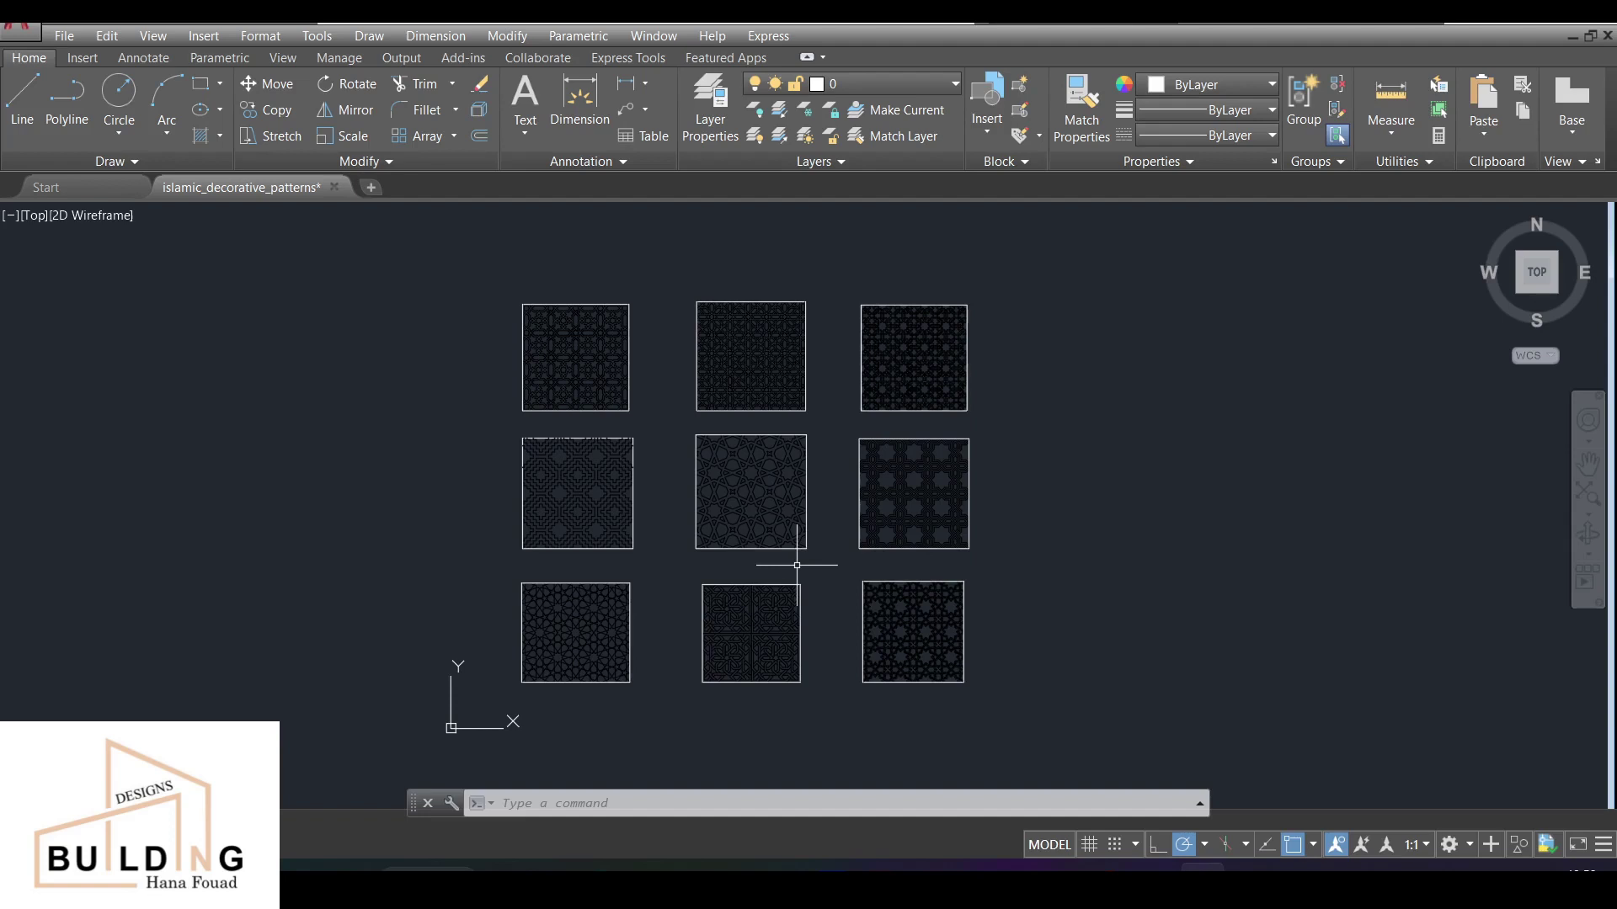
middle_click_drag(459, 271, 495, 282)
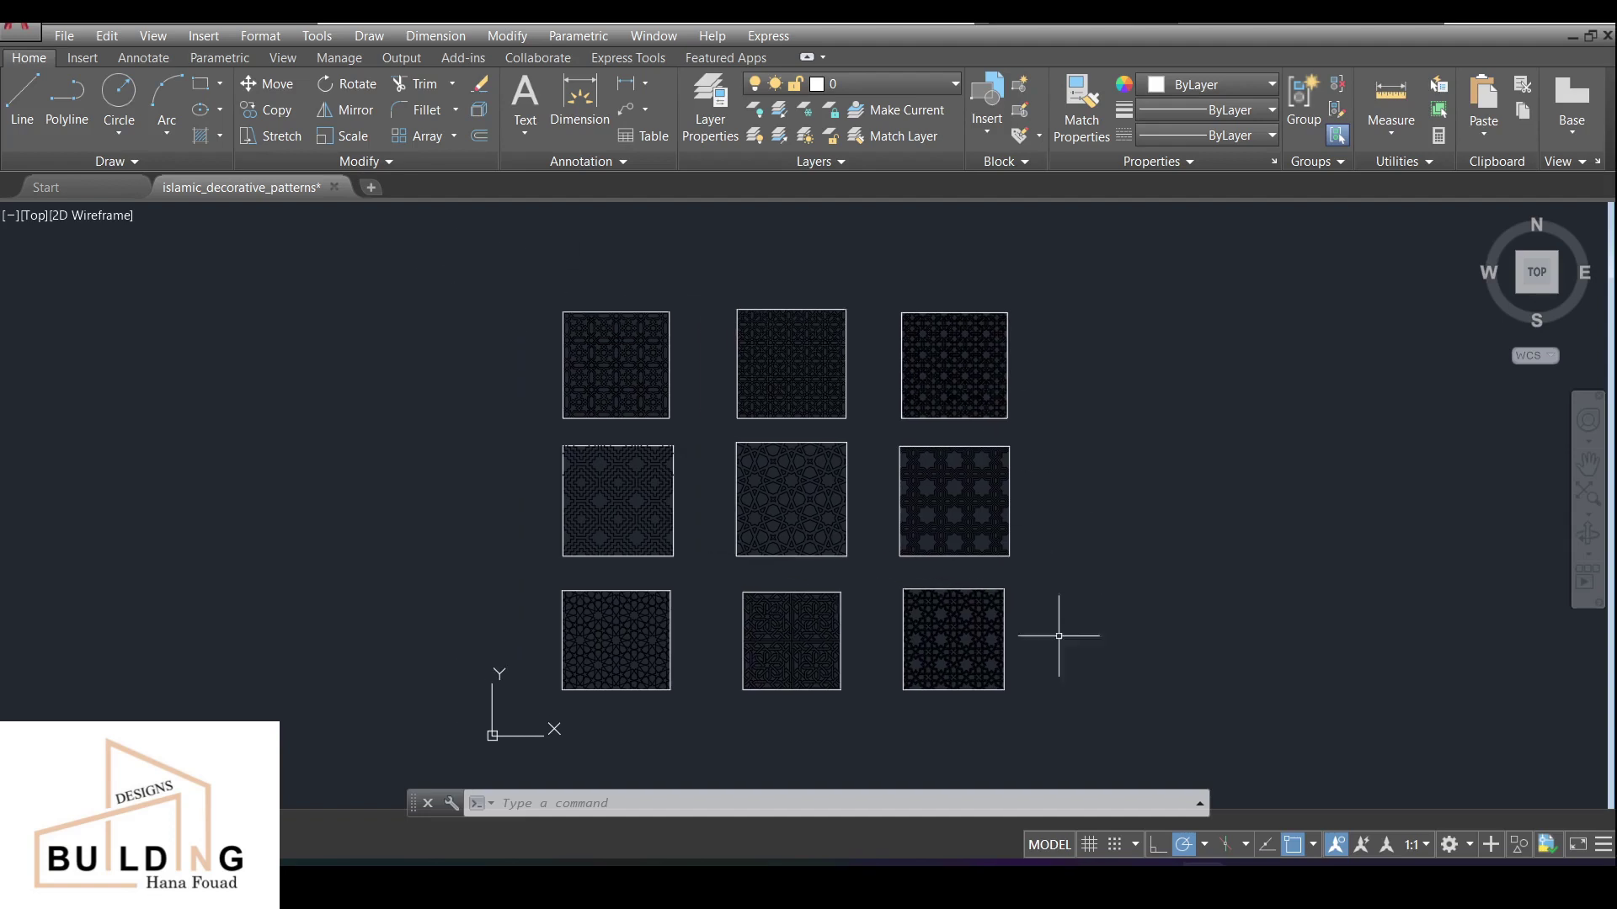
left_click(1153, 783)
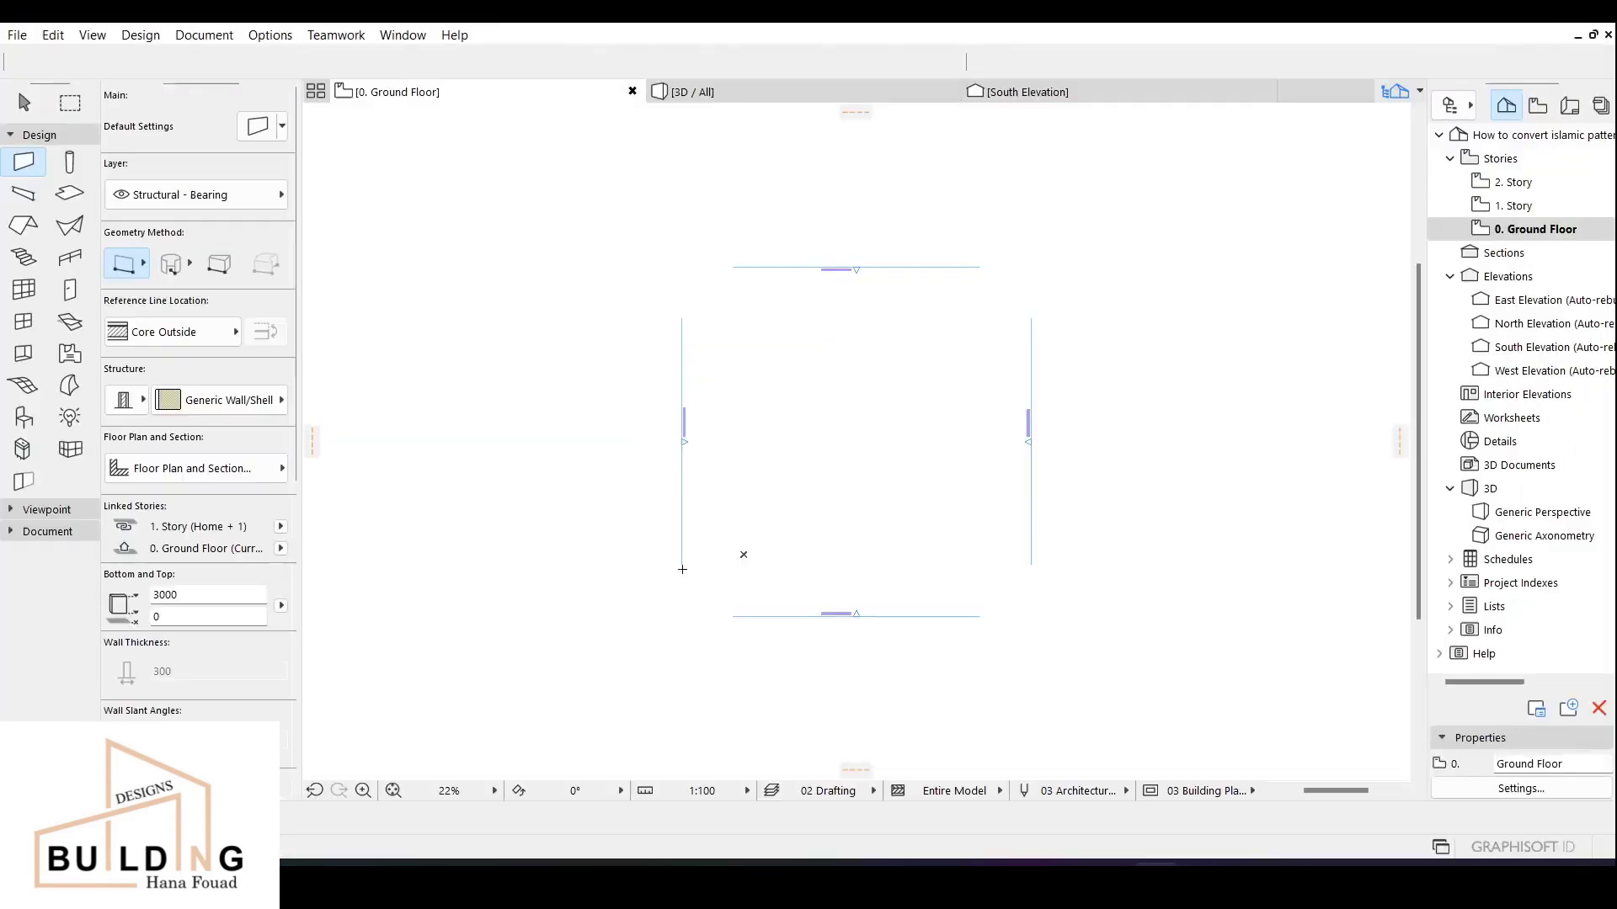
middle_click_drag(897, 429, 840, 414)
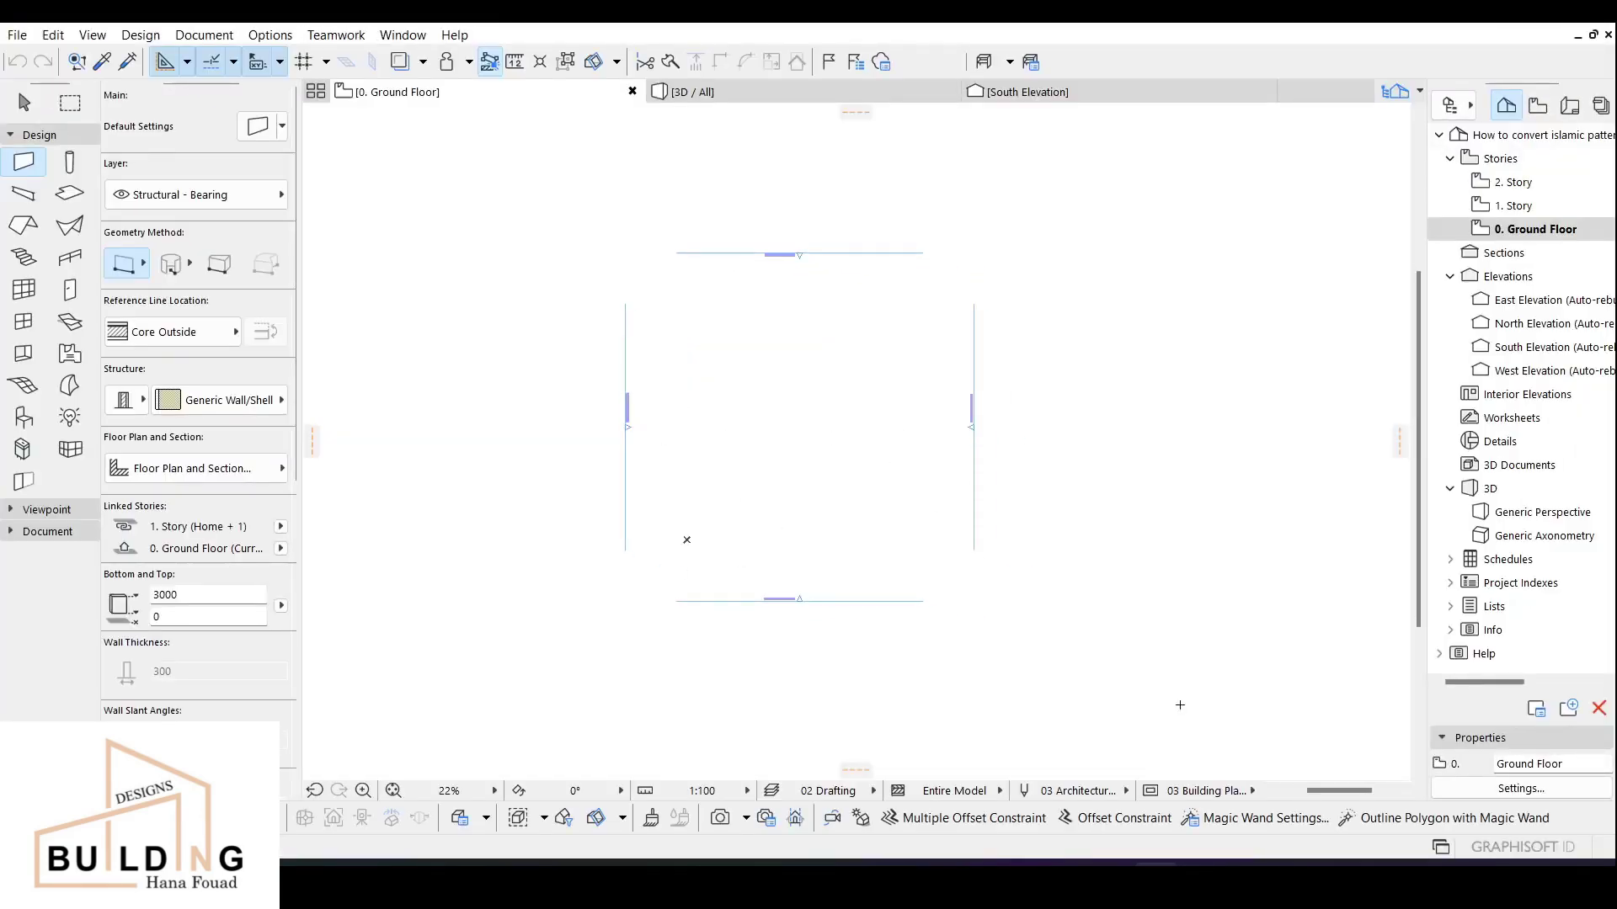
left_click(1196, 770)
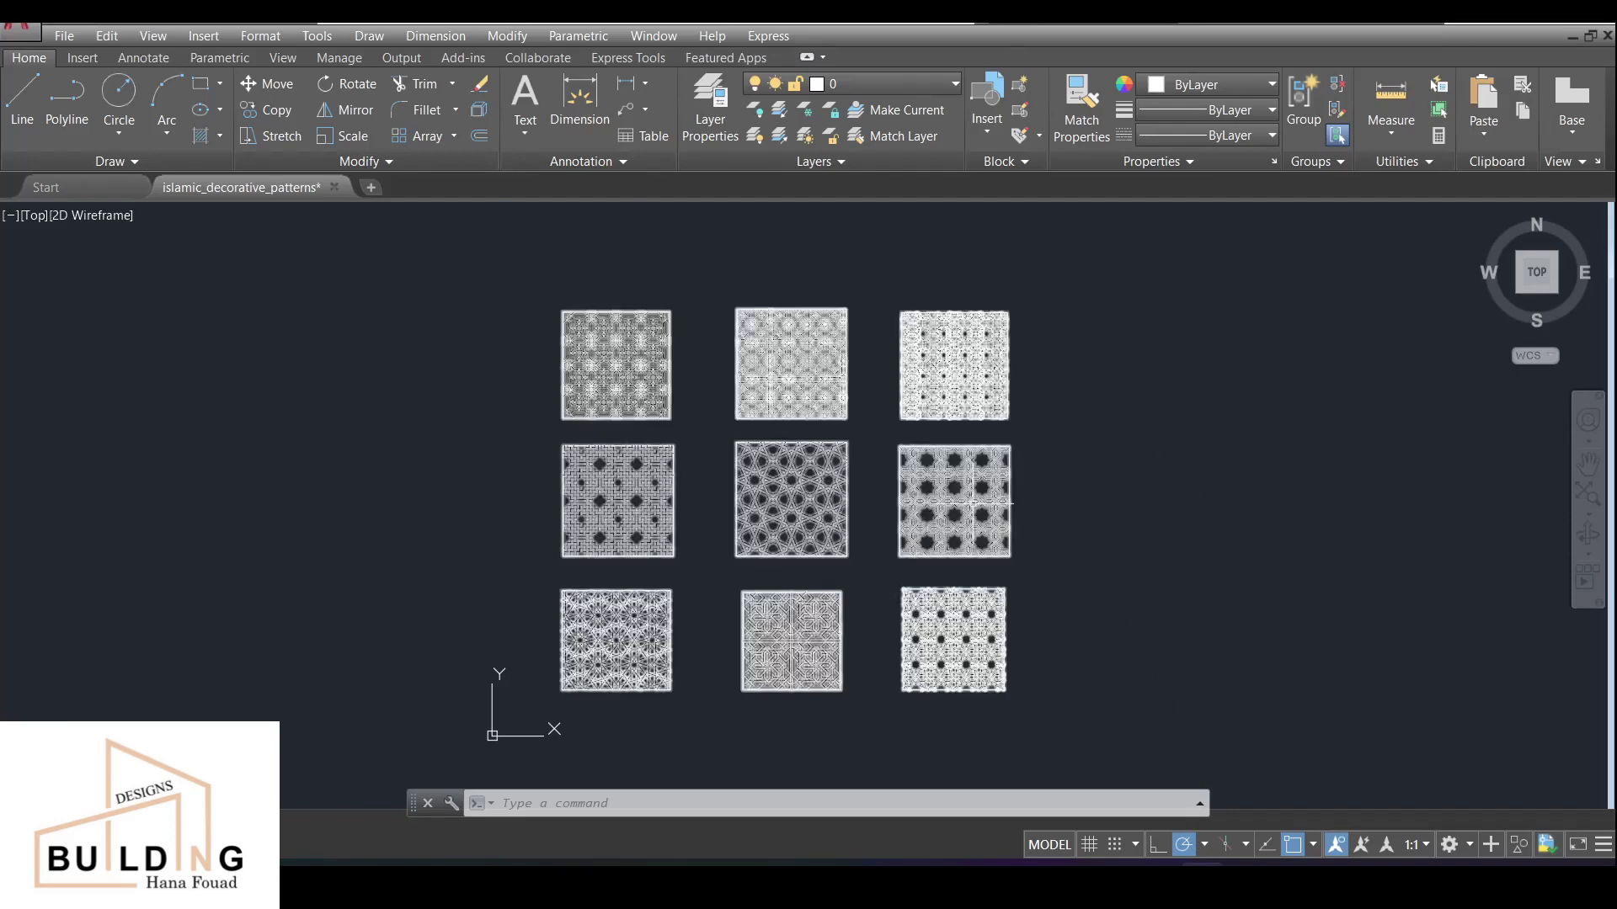
scroll(707, 523, "down", 7)
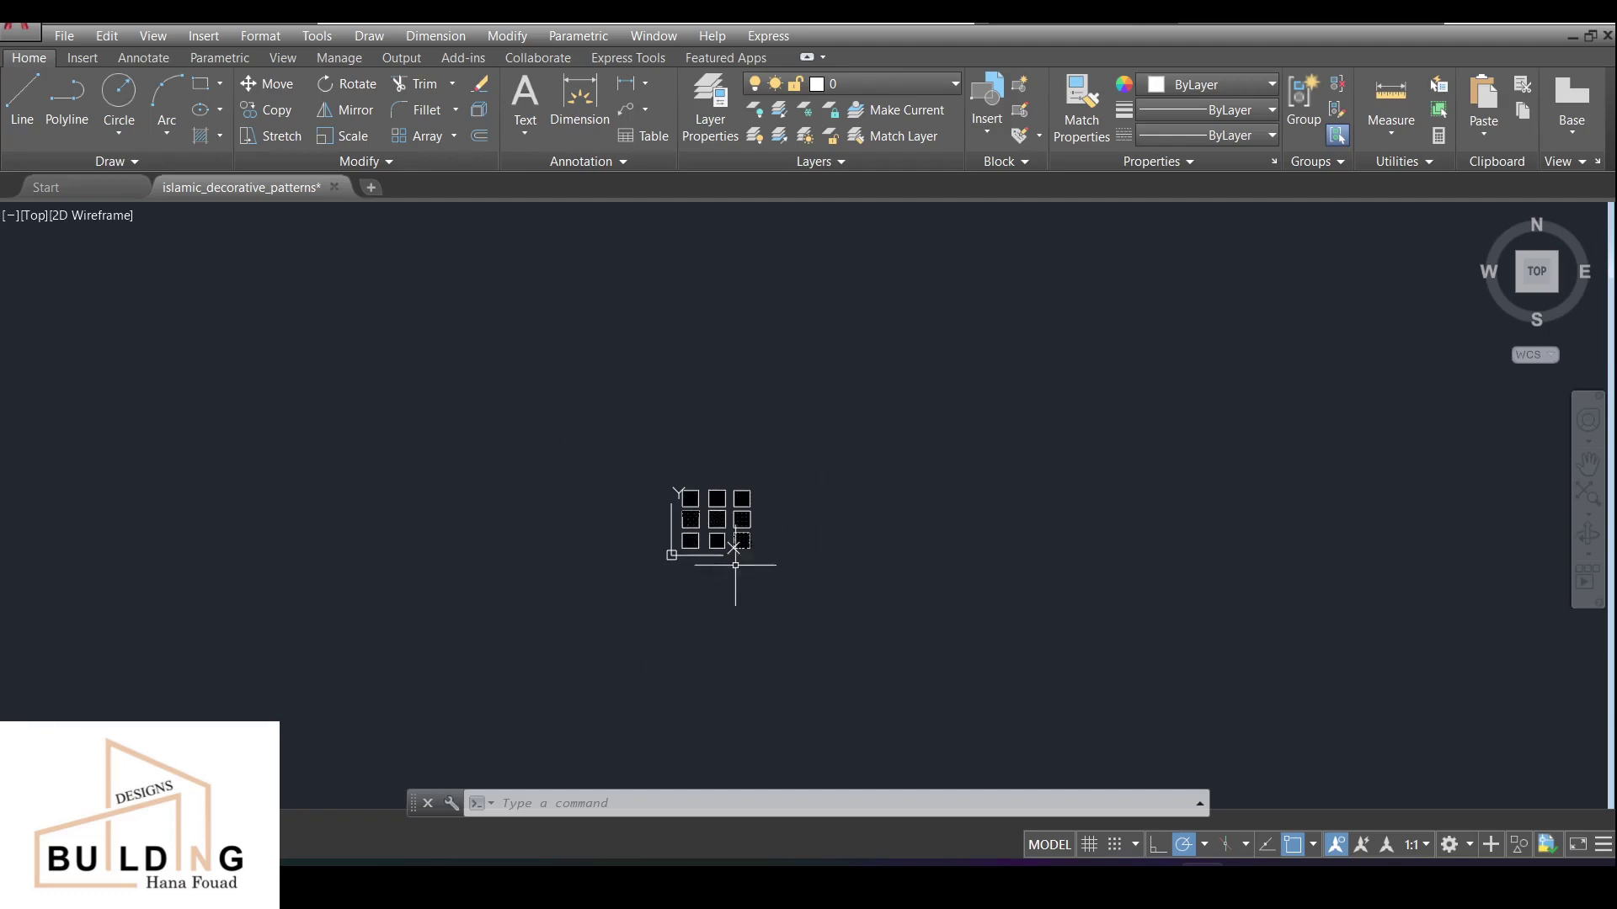
scroll(724, 526, "up", 8)
scroll(733, 547, "down", 2)
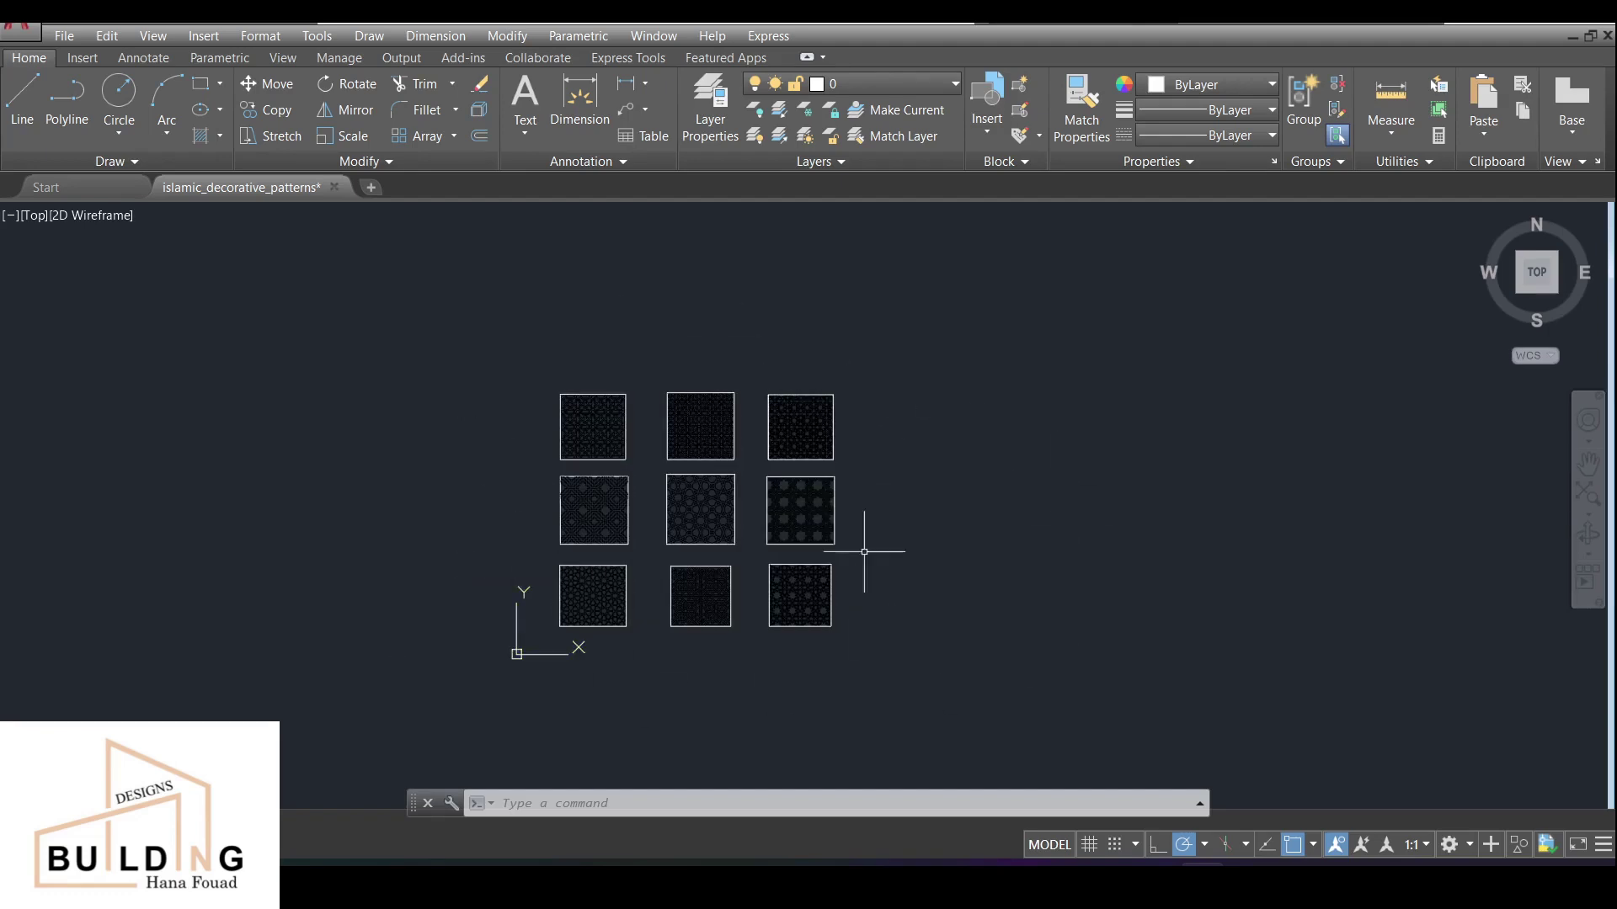
mouse_move(1152, 863)
left_click(1154, 787)
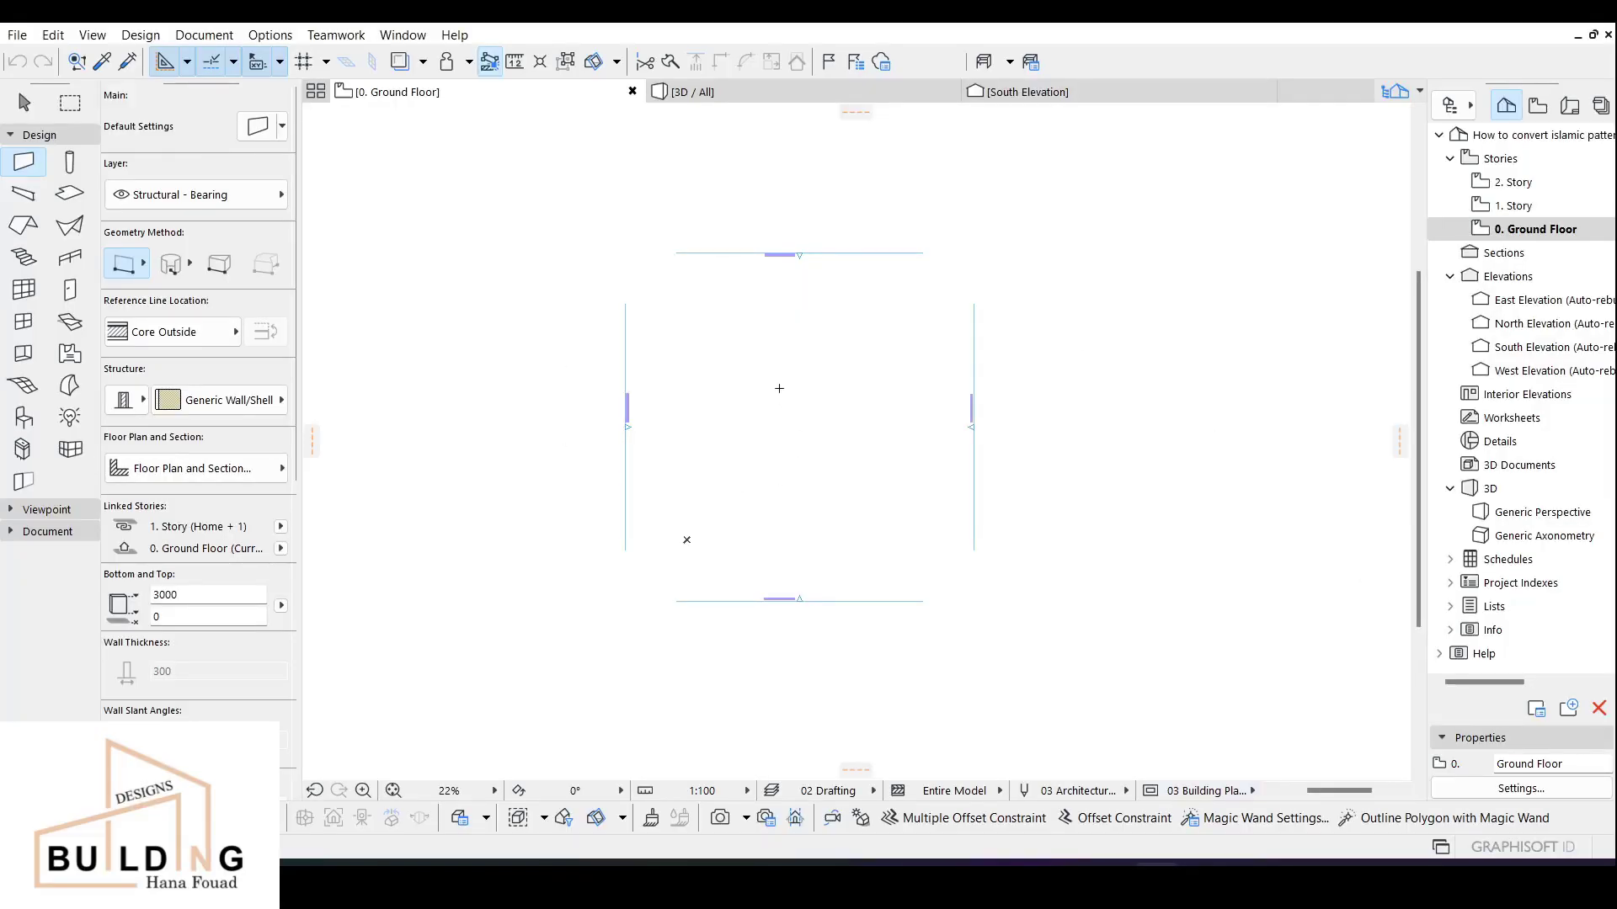
Switch to AutoCAD and save the islamic_decorative_patterns drawing.
mouse_move(1200, 863)
left_click(1200, 778)
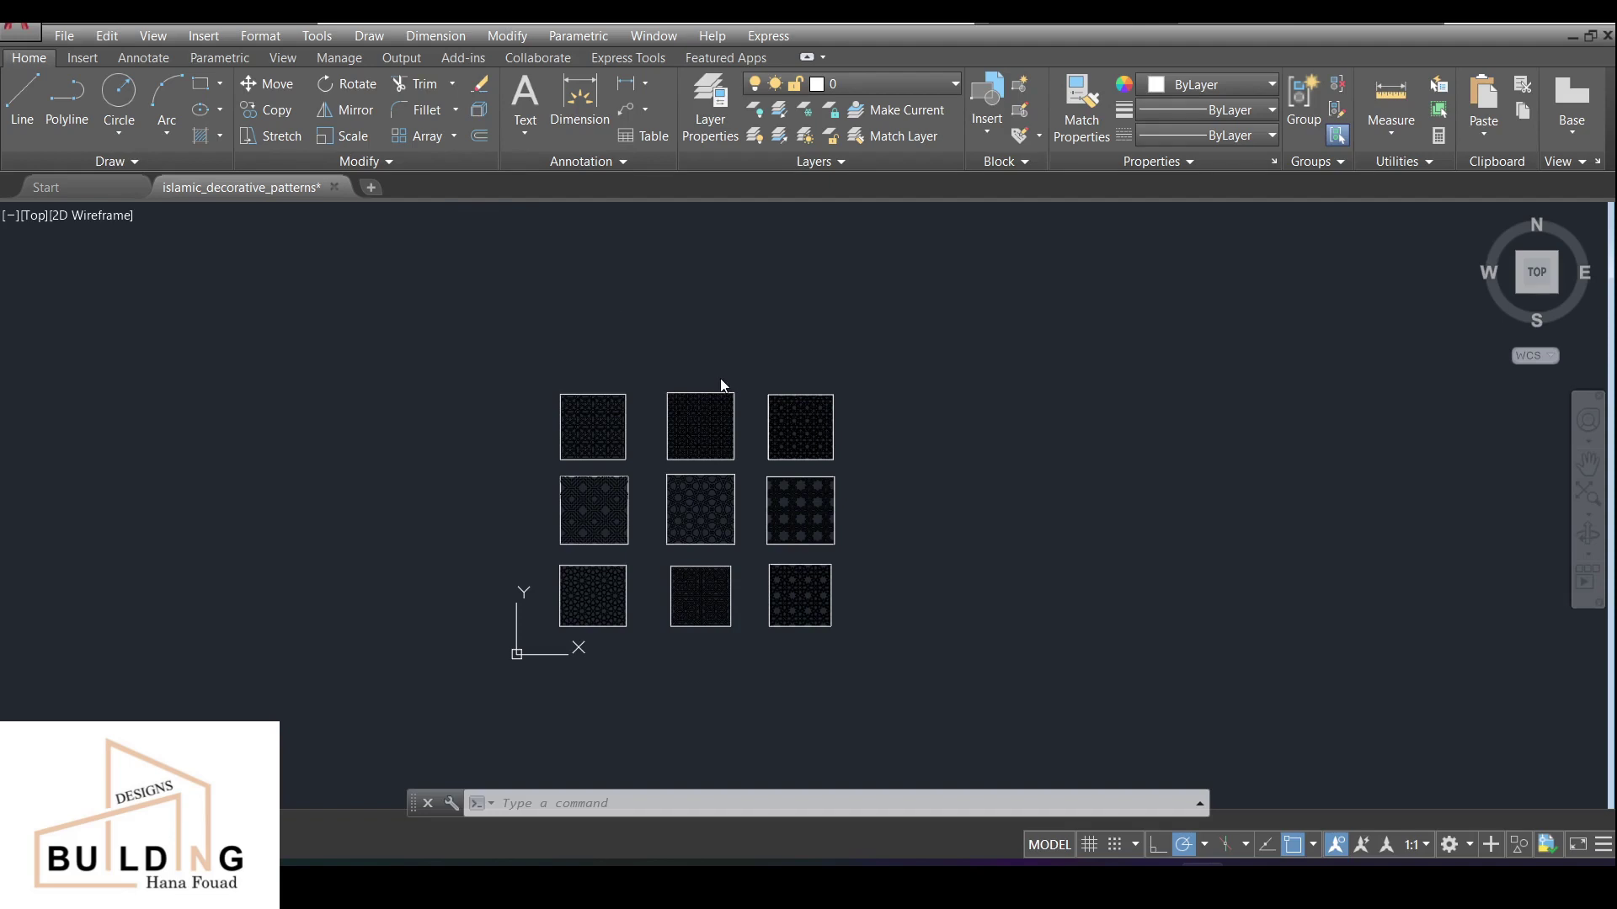
key("ctrl+s")
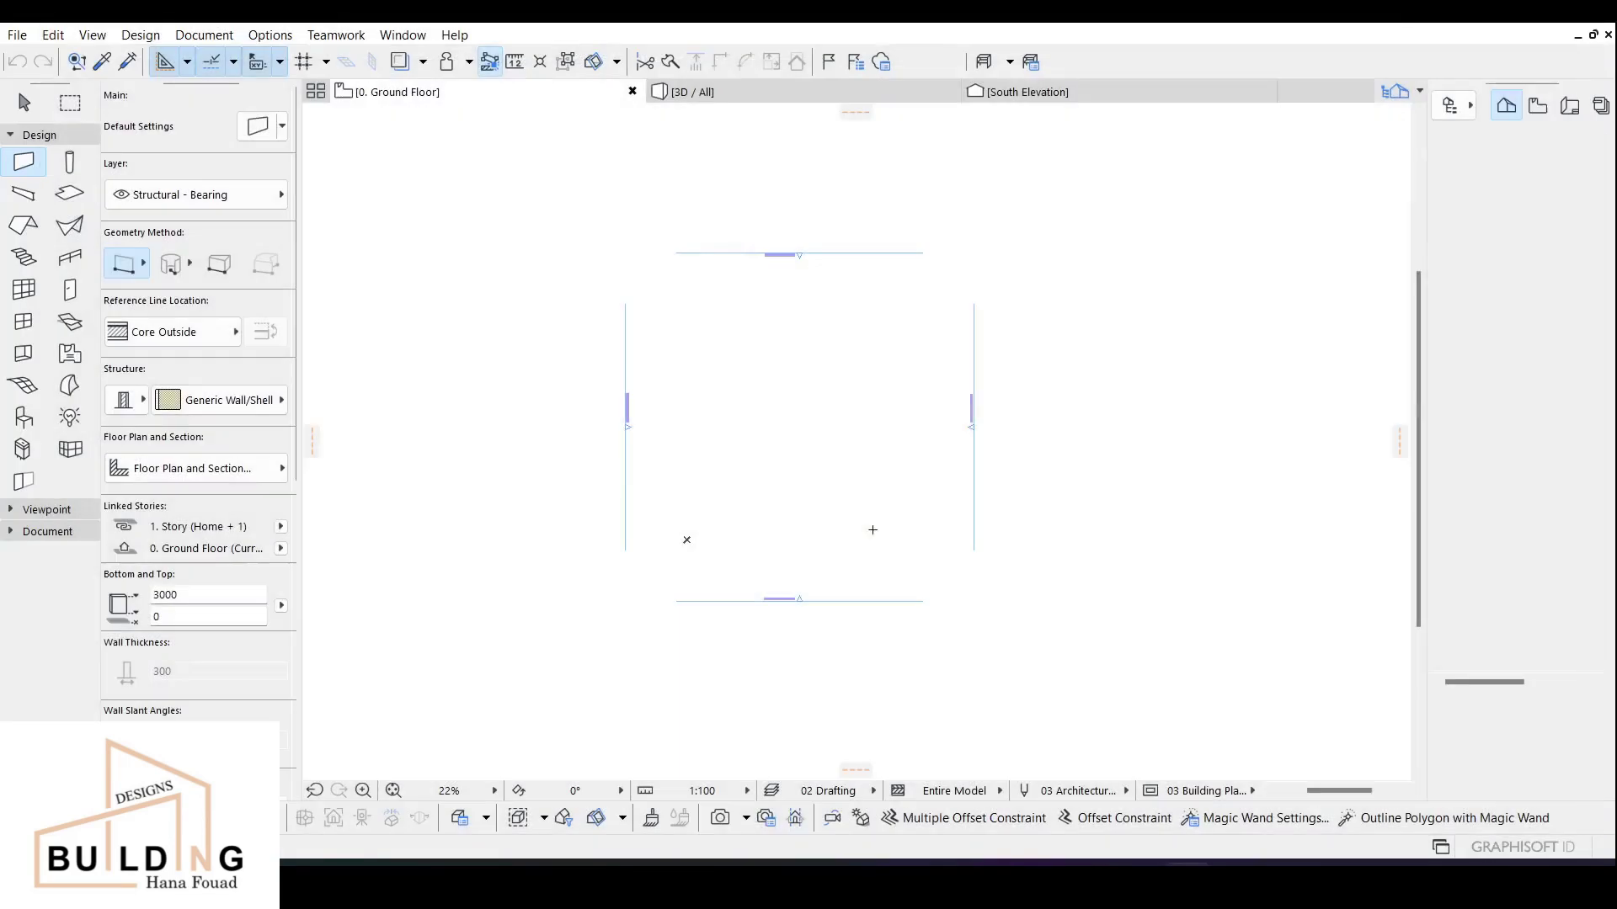
Switch to Archicad and open the islamic_decorative_patterns DWG file for merging into the project.
left_click(50, 35)
mouse_move(20, 35)
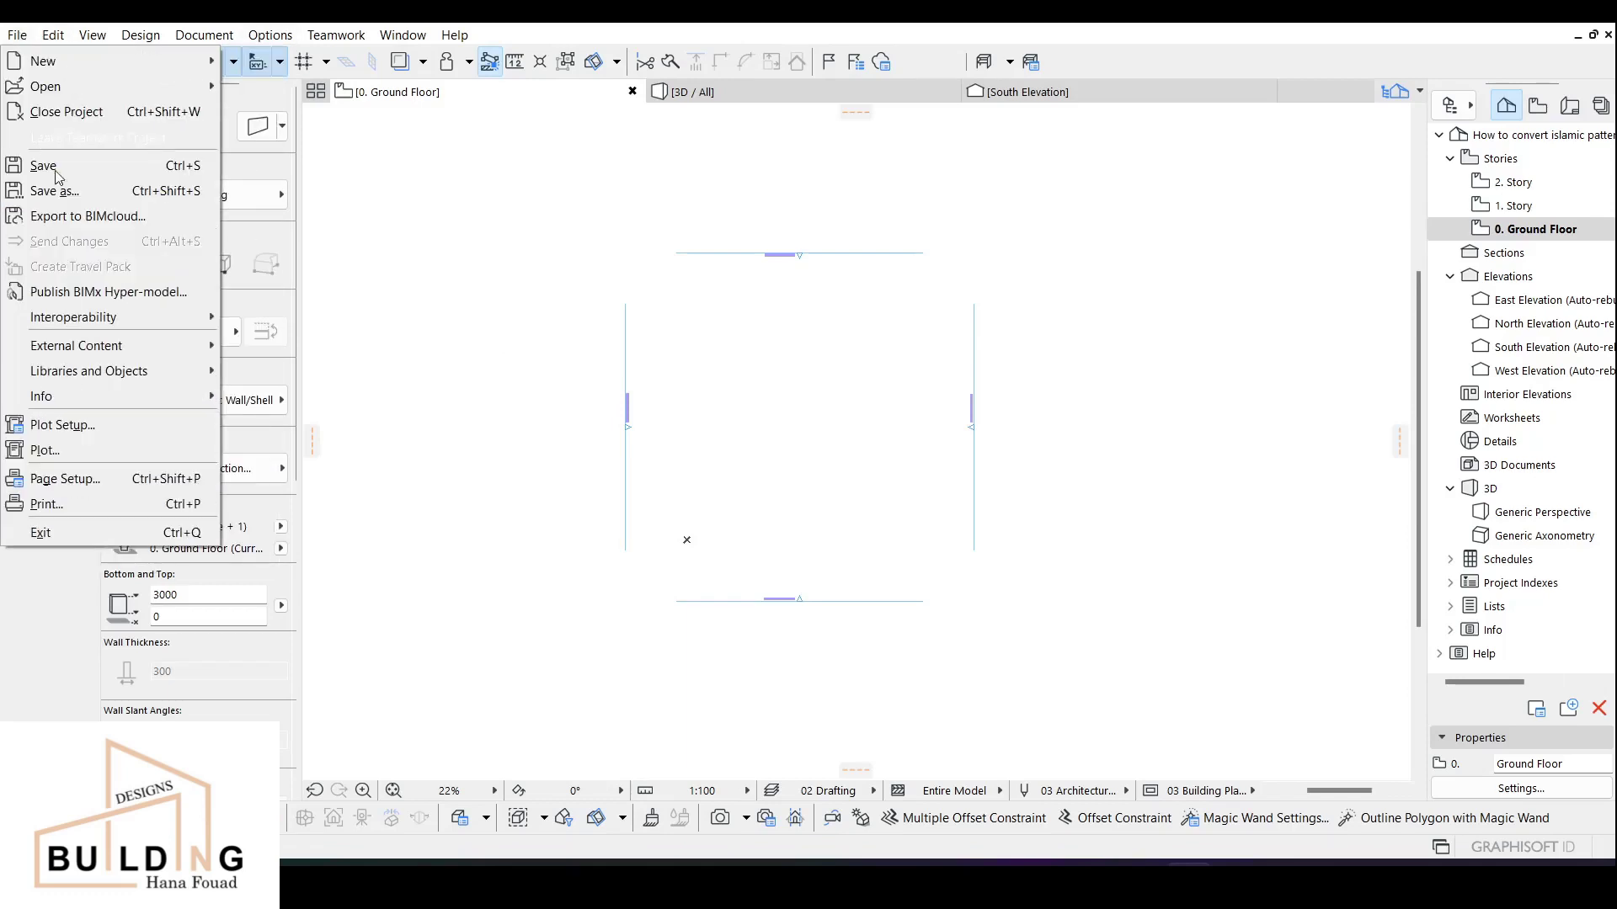
mouse_move(94, 325)
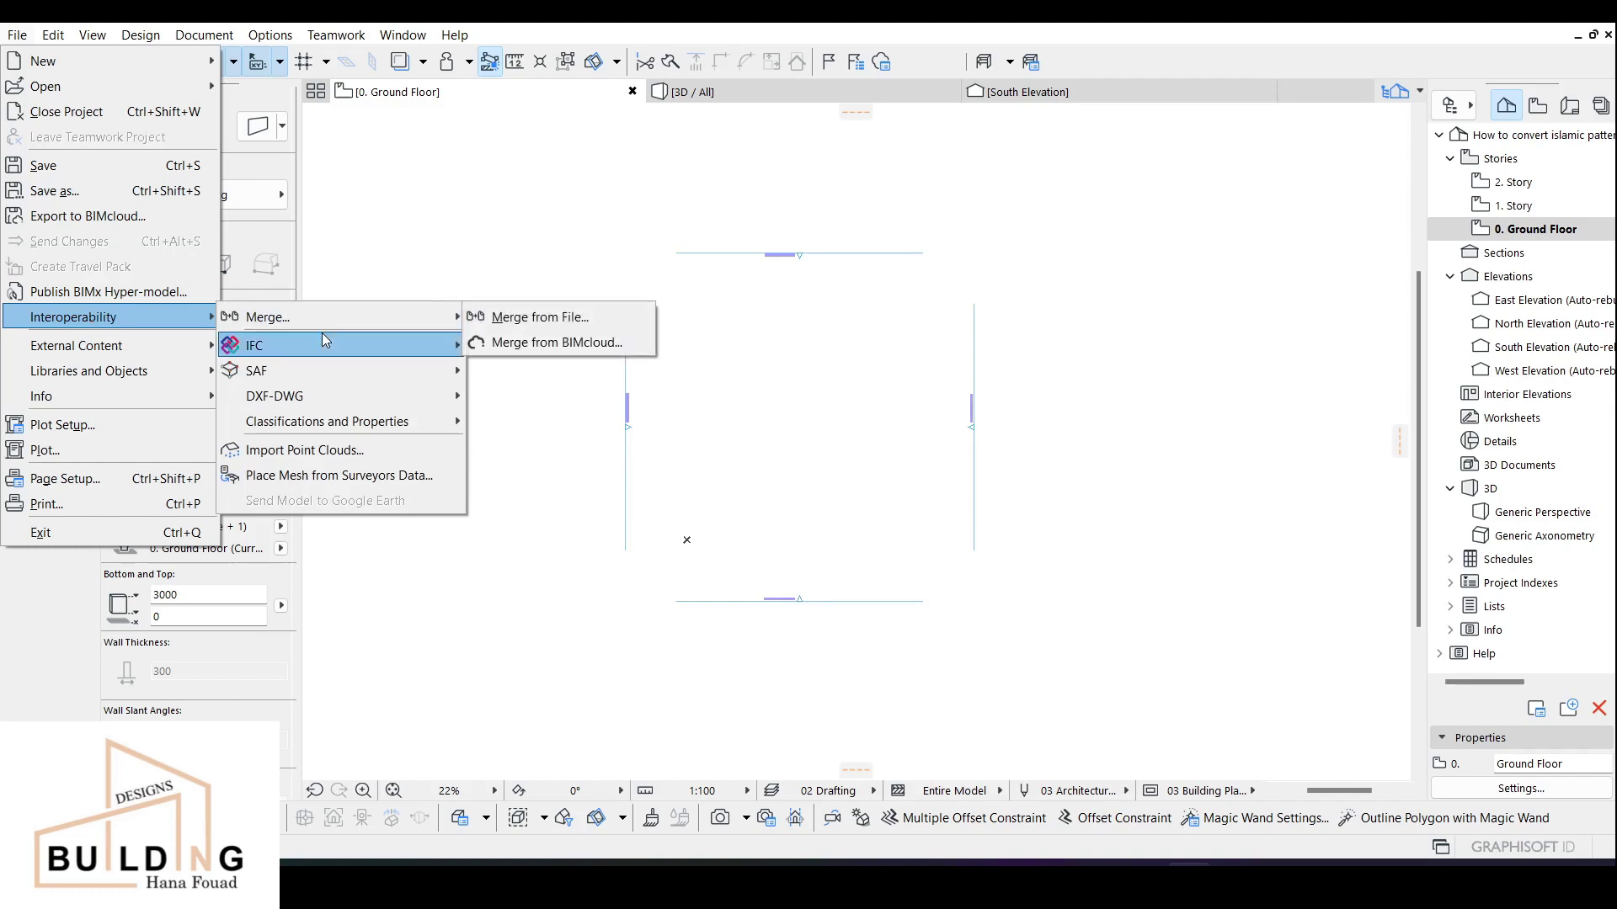
mouse_move(347, 317)
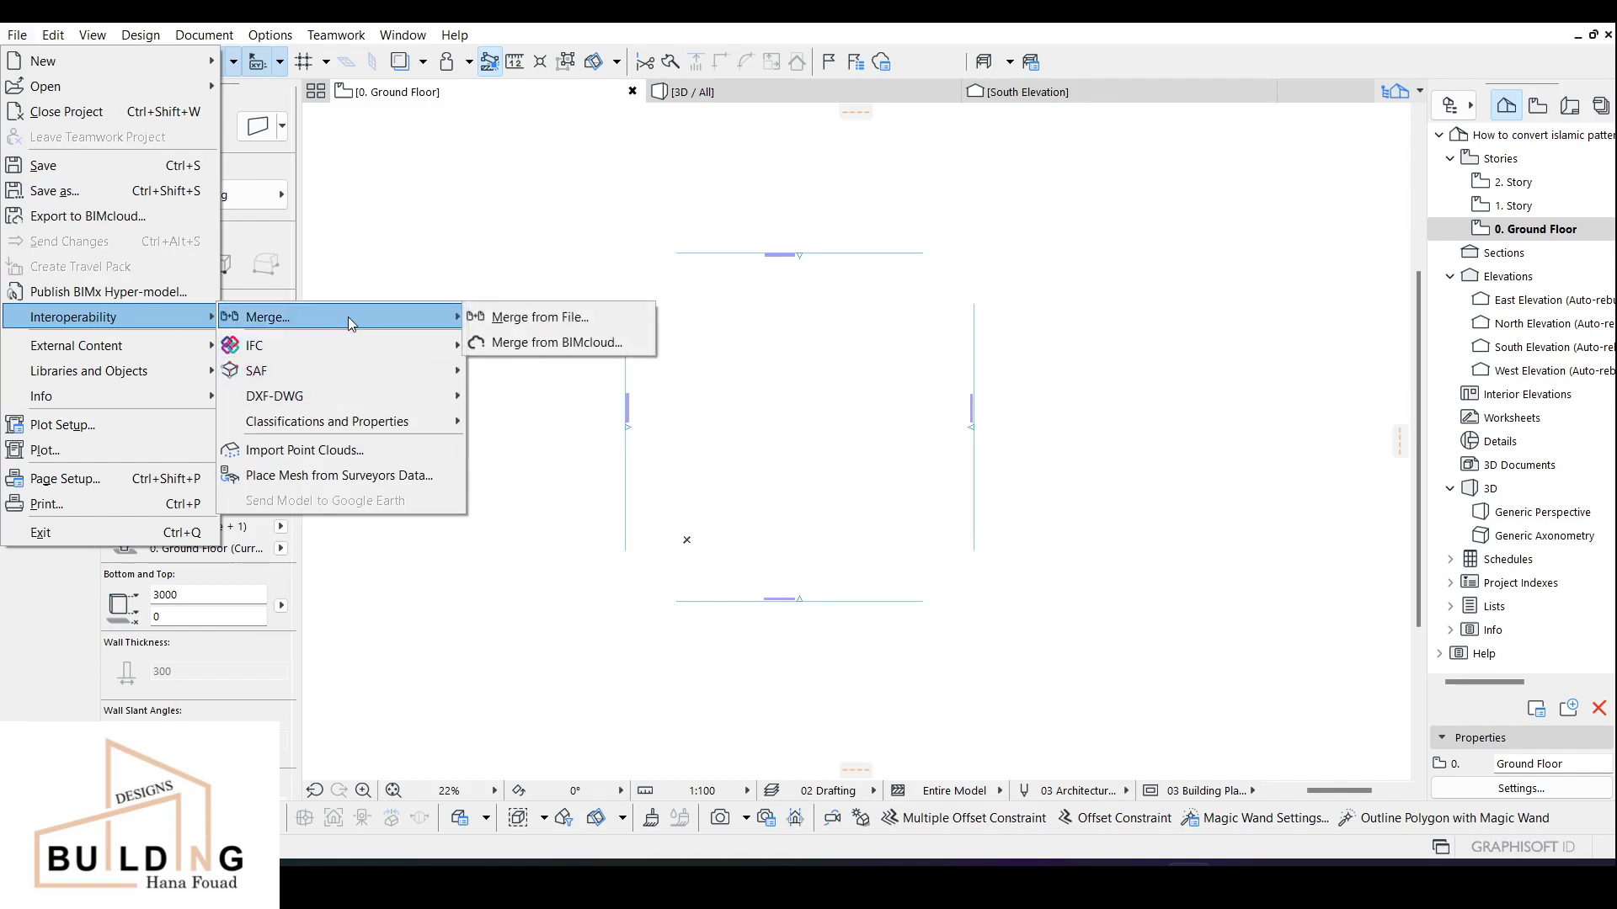
left_click(550, 322)
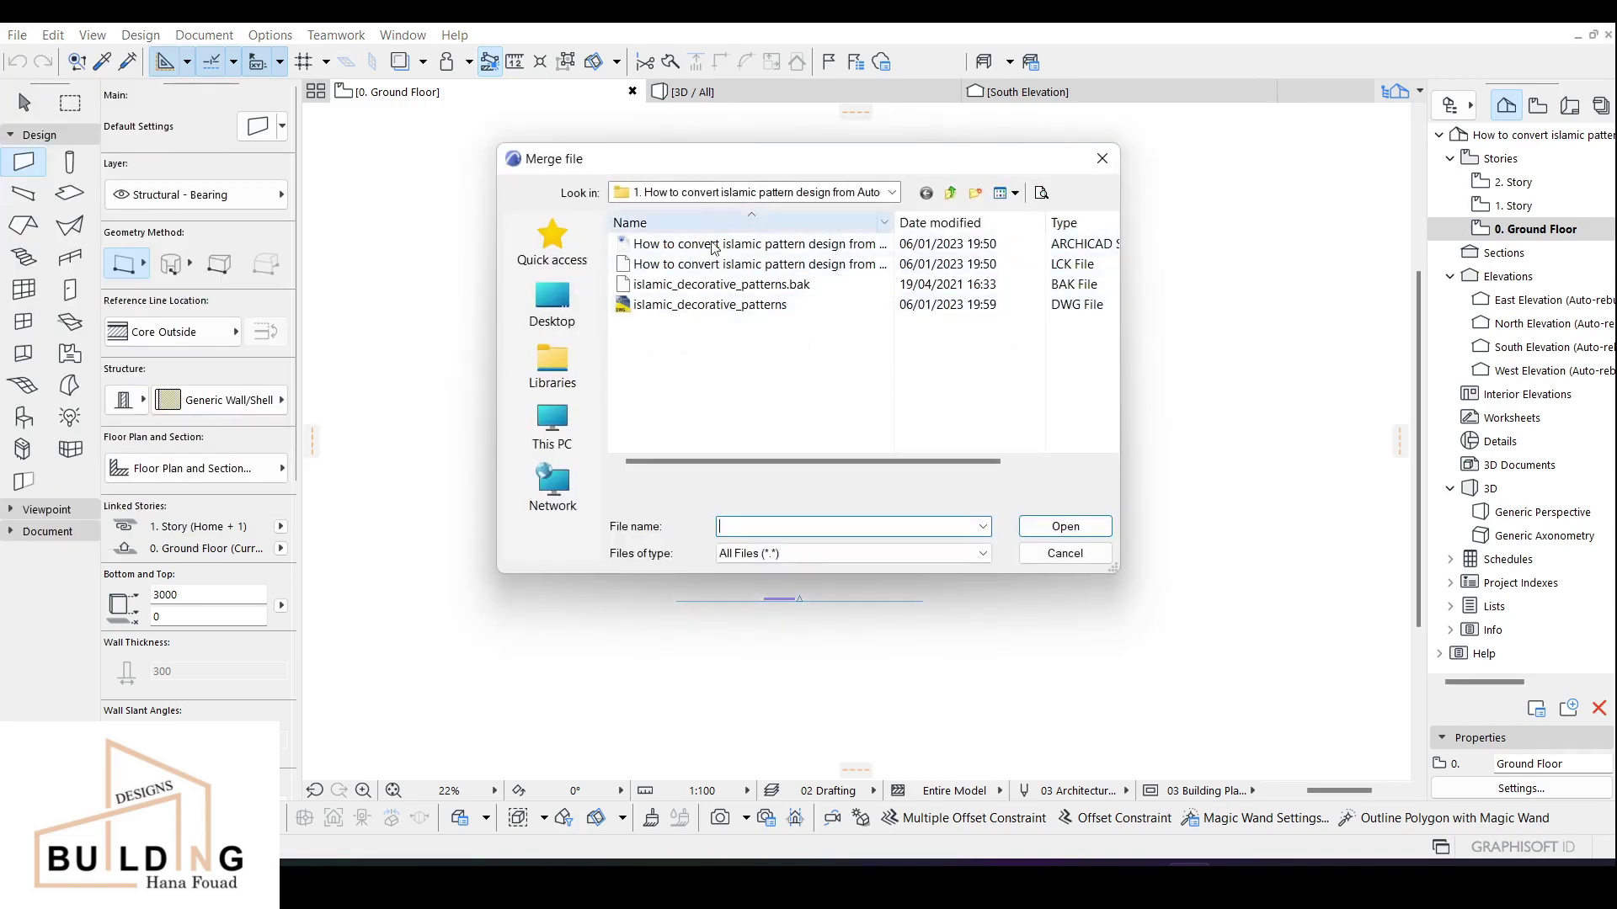
left_click(713, 310)
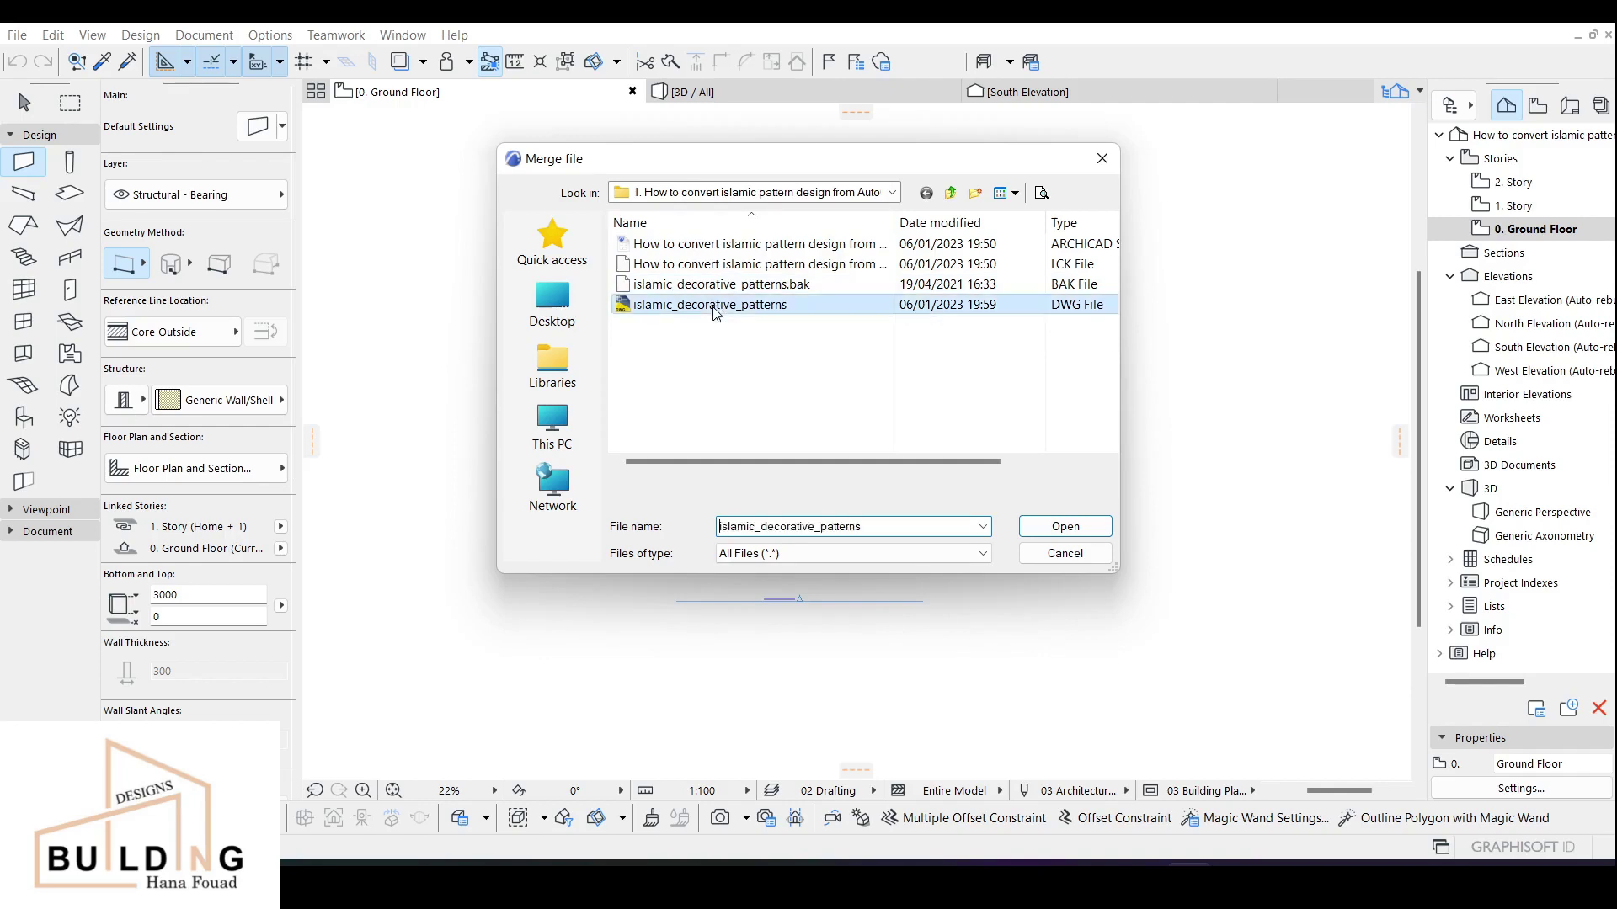
left_click(1062, 529)
Merge the model space onto the ground floor with the 02 For editable import translator, placed between the elevation markers with both layers included.
left_click(935, 461)
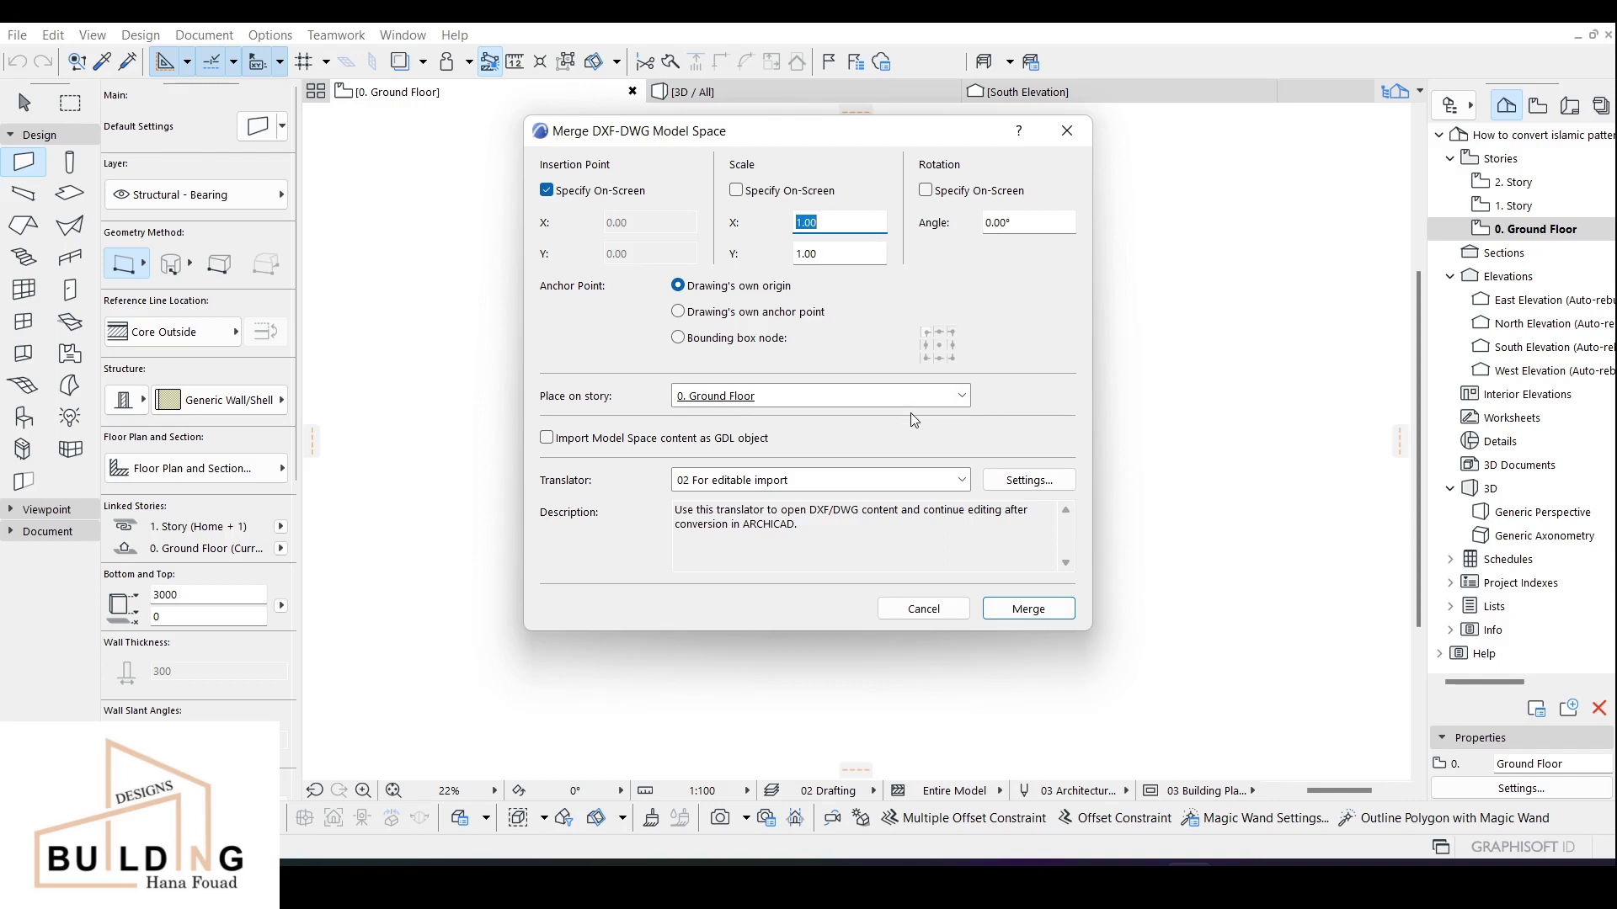
left_click(1028, 609)
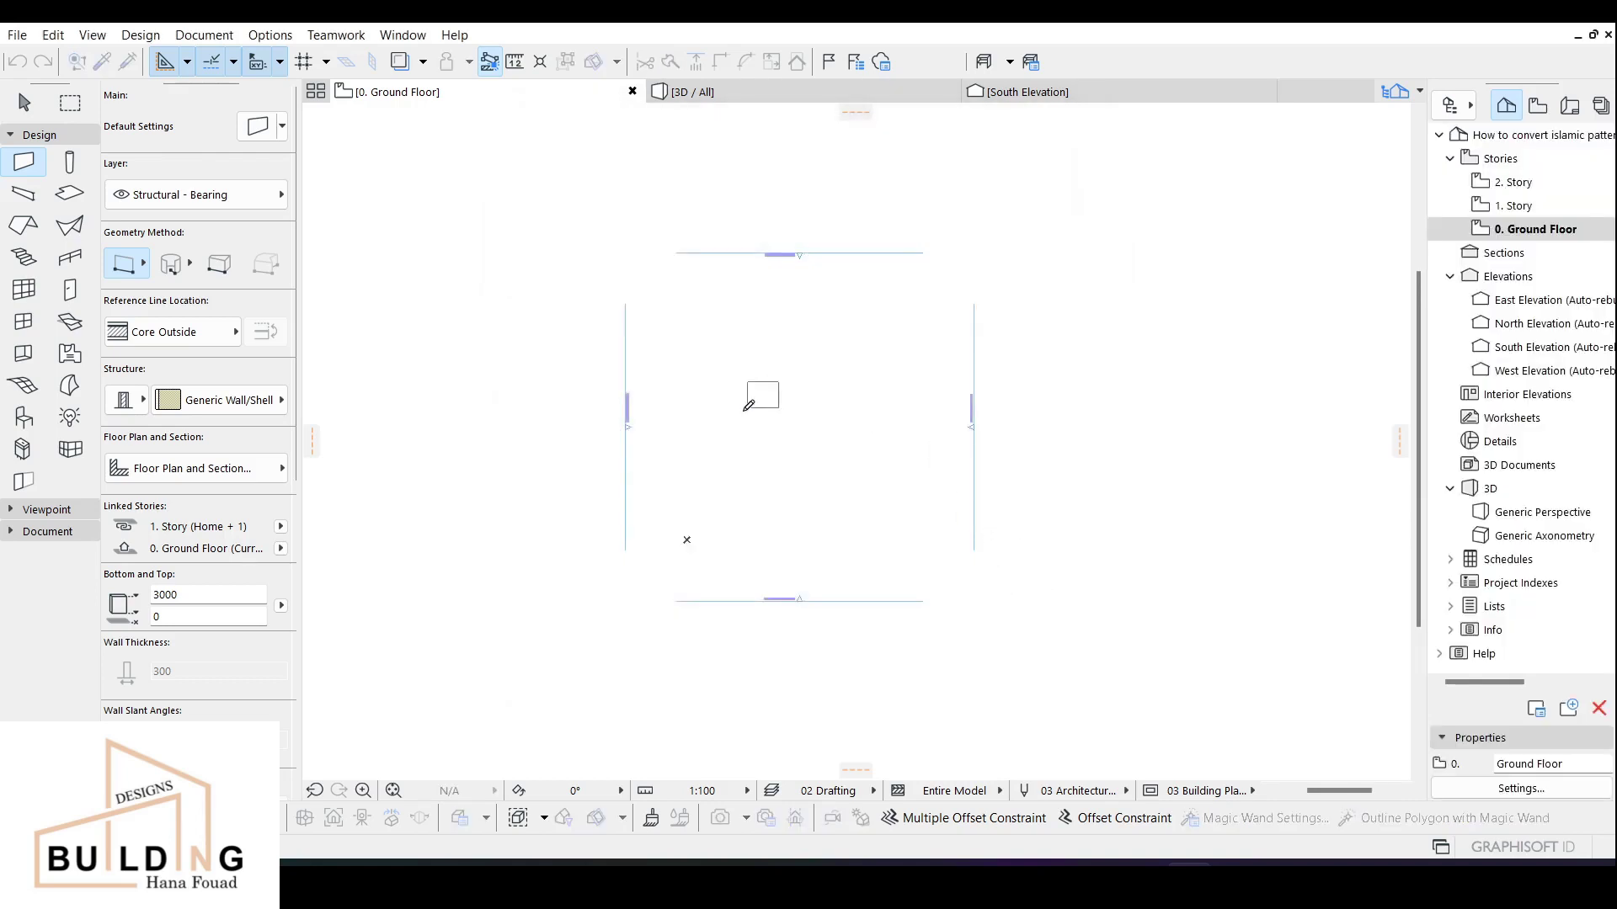
left_click(759, 419)
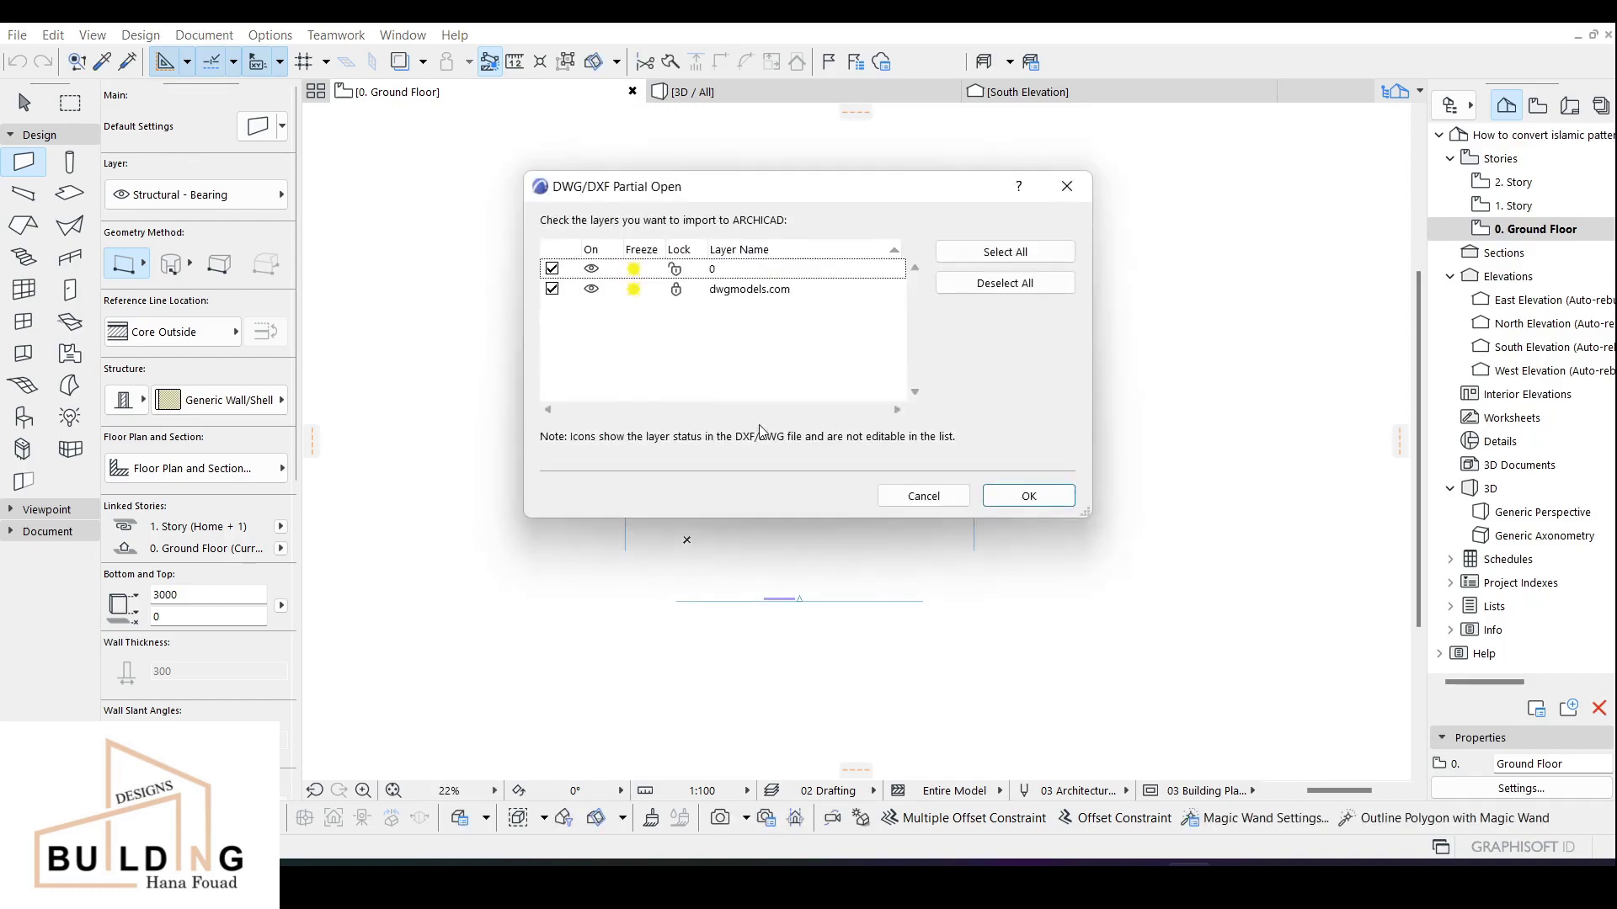
left_click(1018, 504)
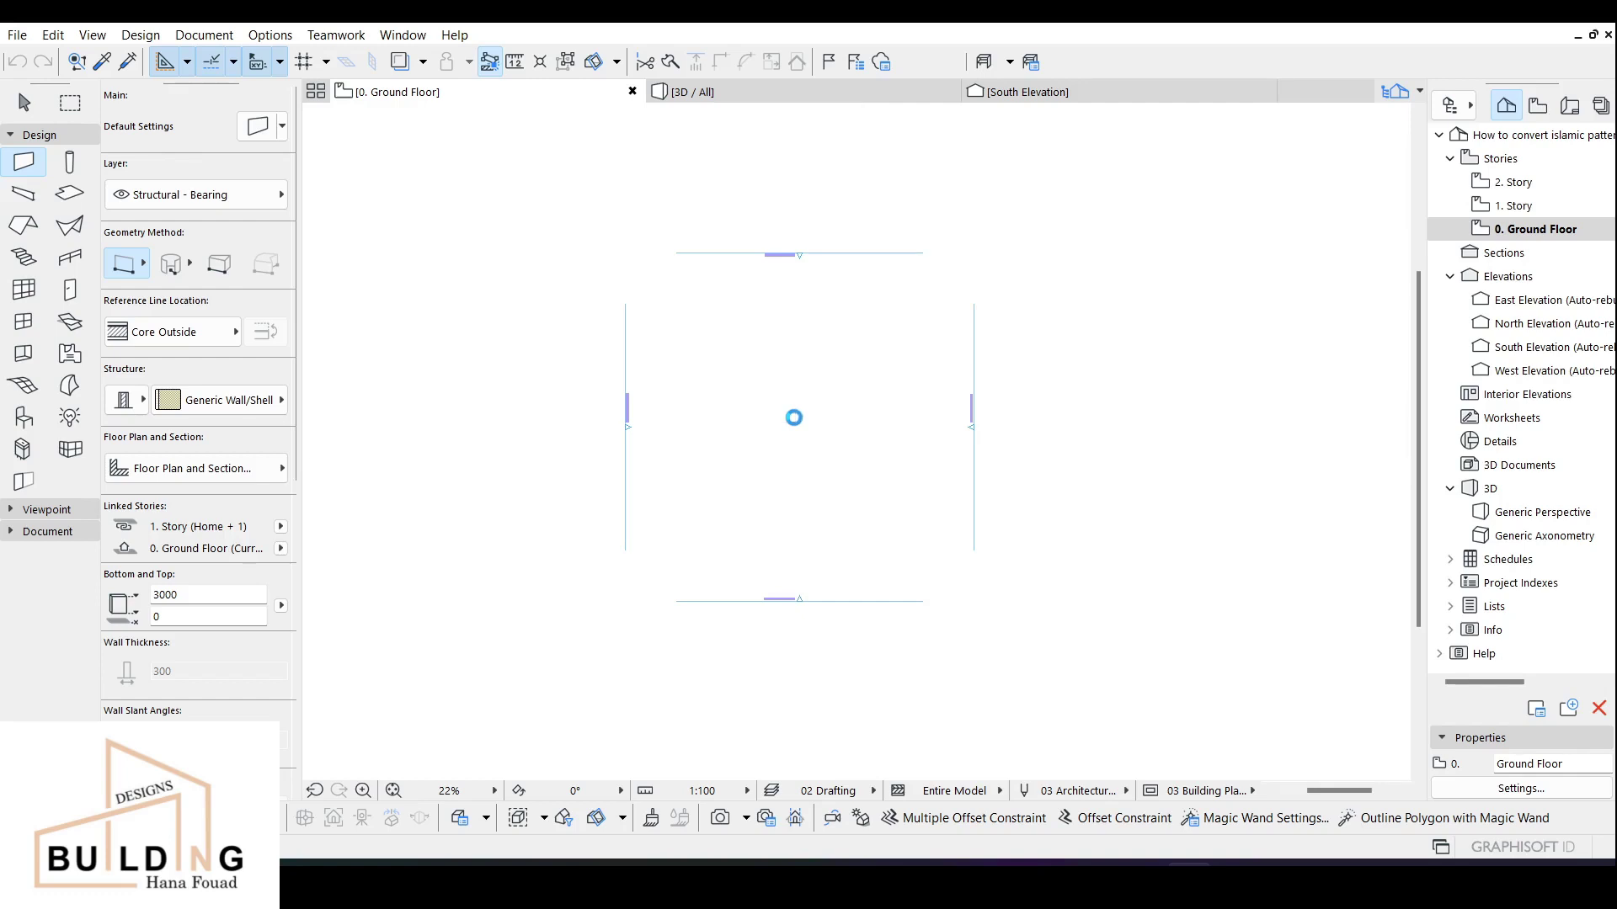
Select all nine merged patterns with a polygonal selection area around them, ungroup them and clear the selection.
scroll(780, 406, "up", 3)
scroll(780, 410, "up", 6)
middle_click_drag(752, 432, 830, 513)
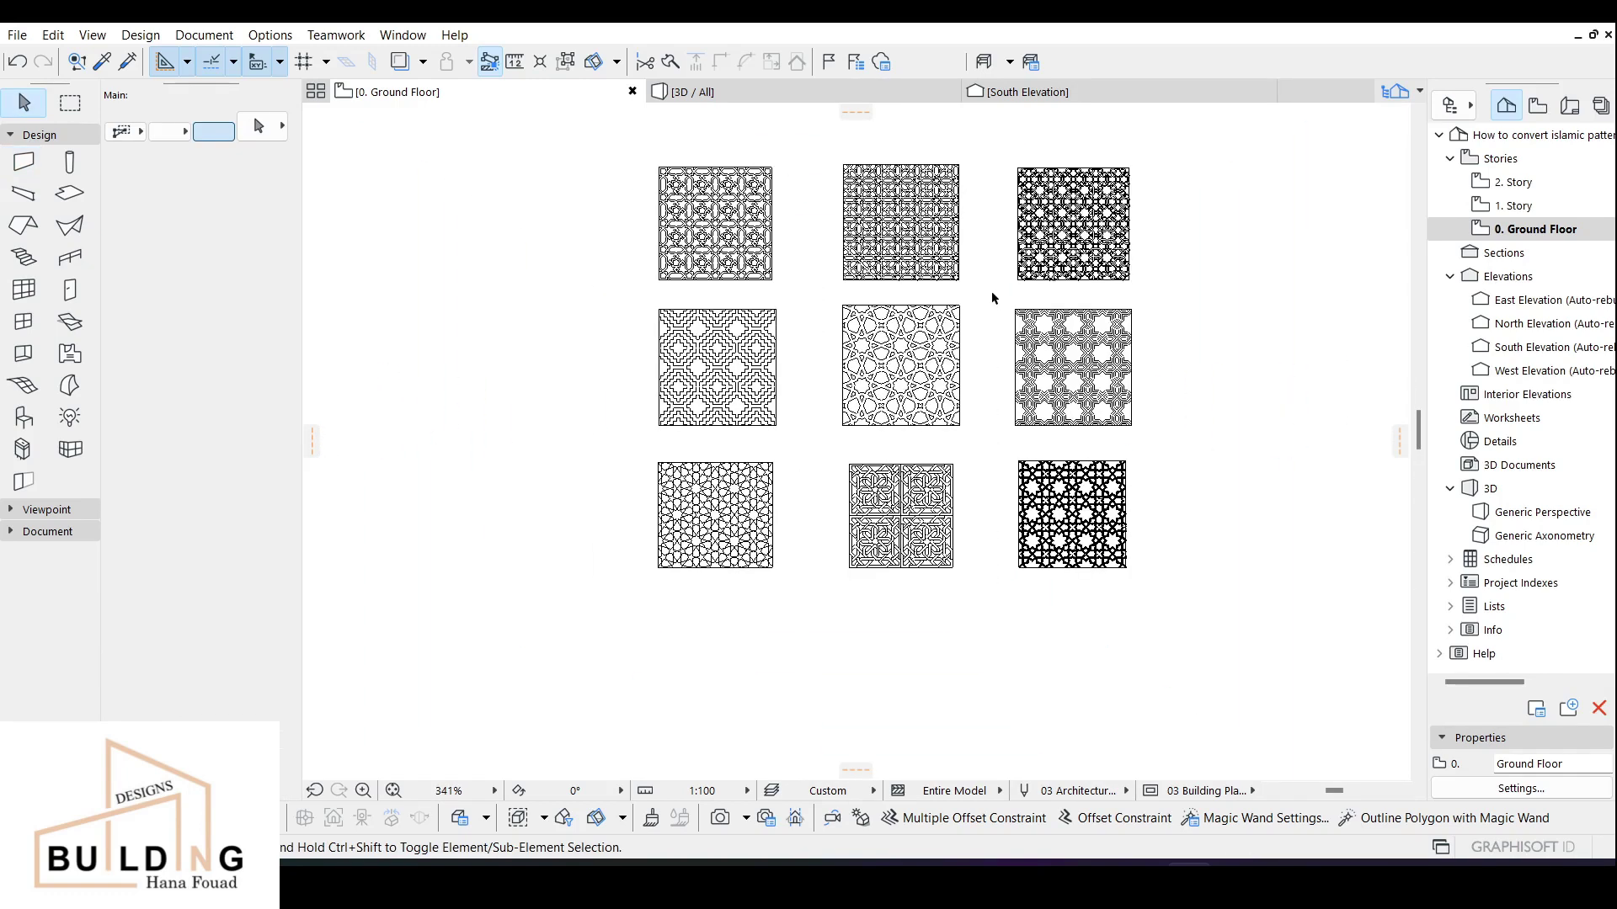
middle_click_drag(992, 296, 995, 321)
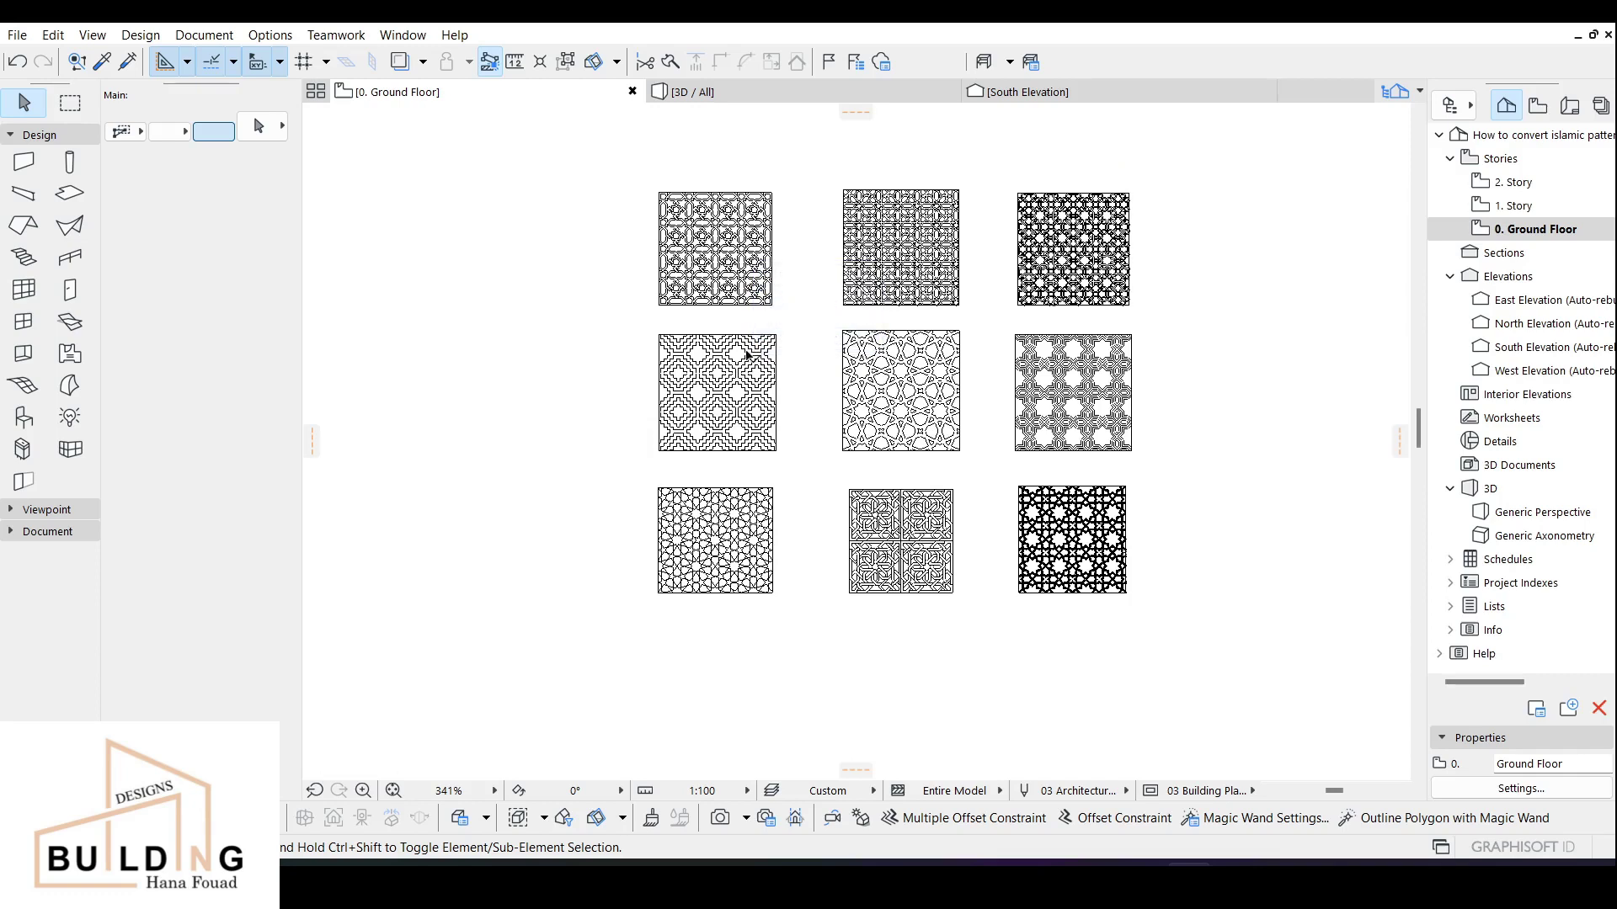
scroll(746, 369, "up", 2)
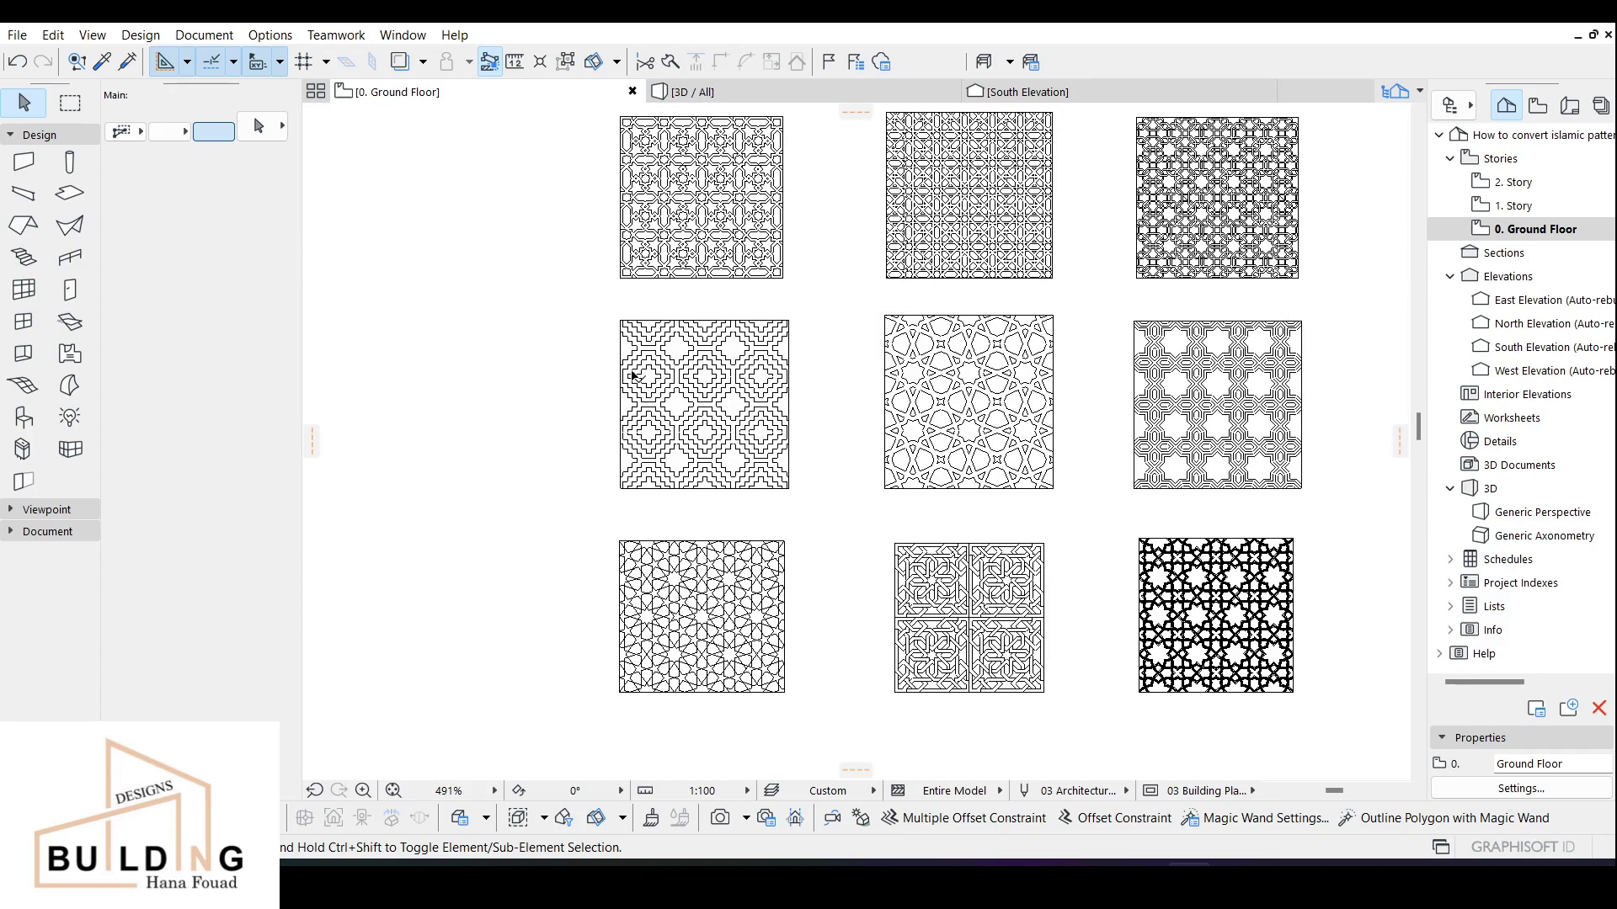
scroll(674, 375, "down", 3)
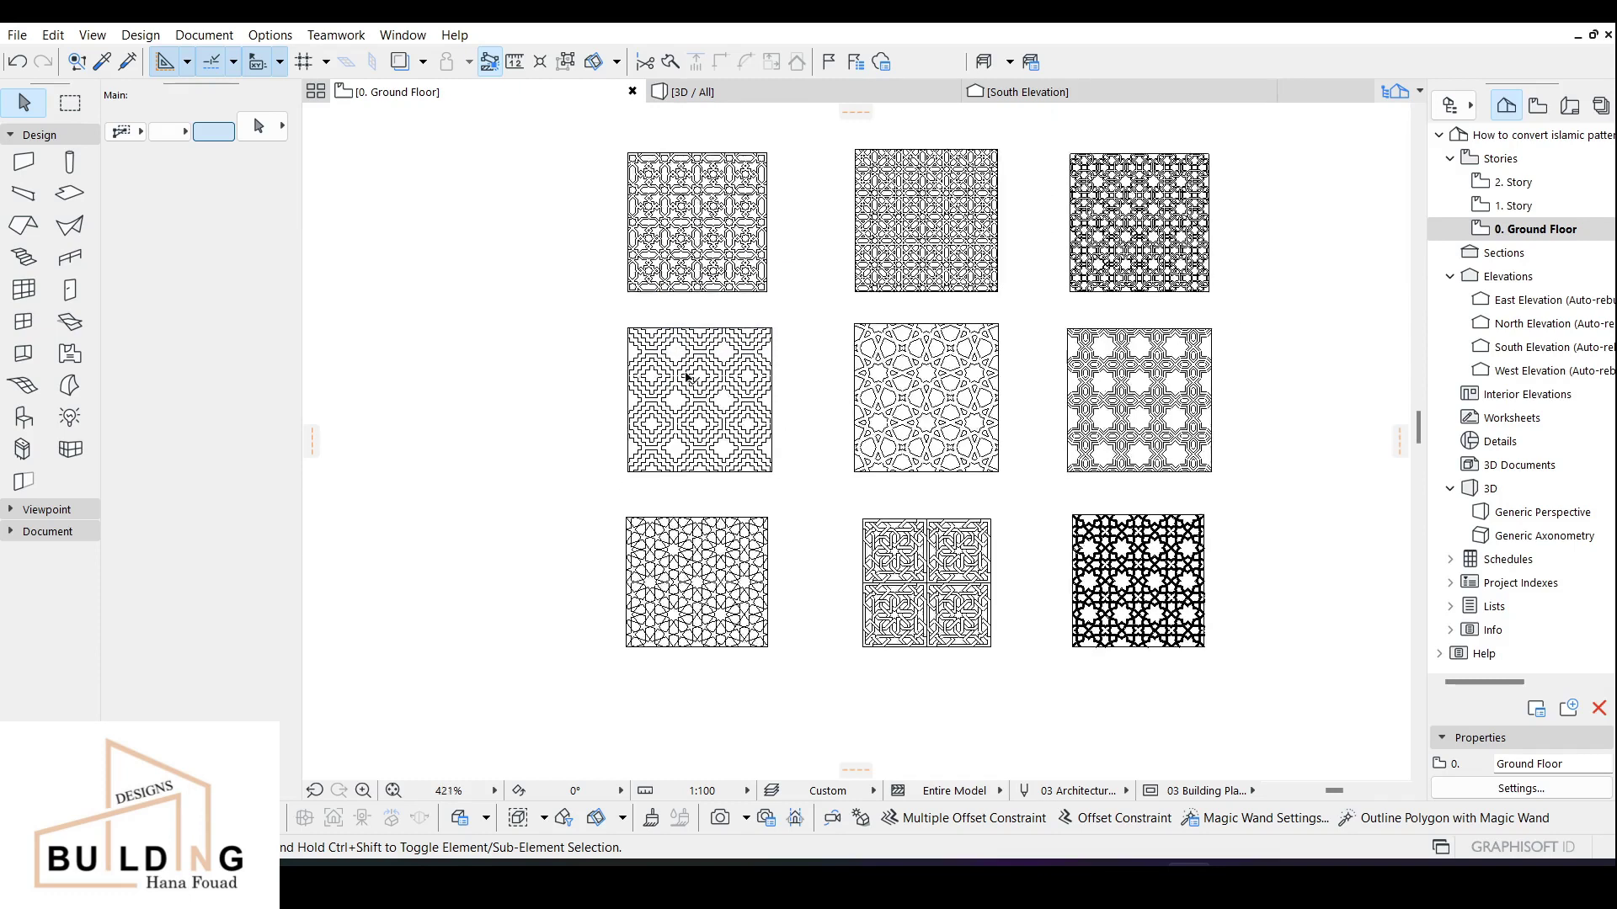
left_click(1136, 160)
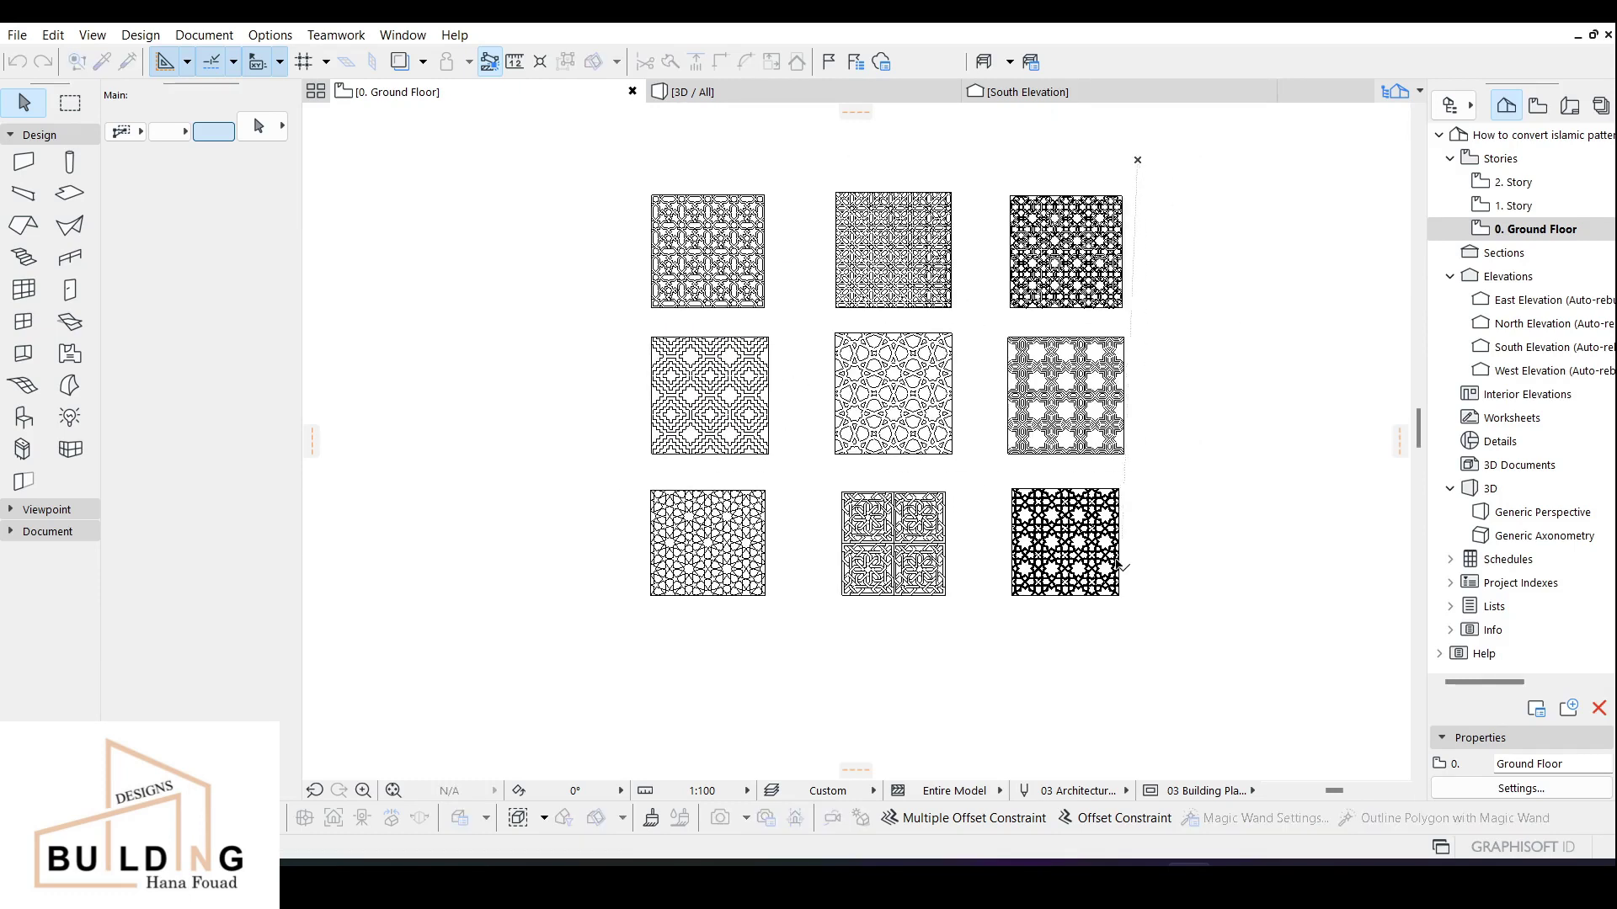
left_click(1104, 623)
left_click(557, 569)
right_click(576, 174)
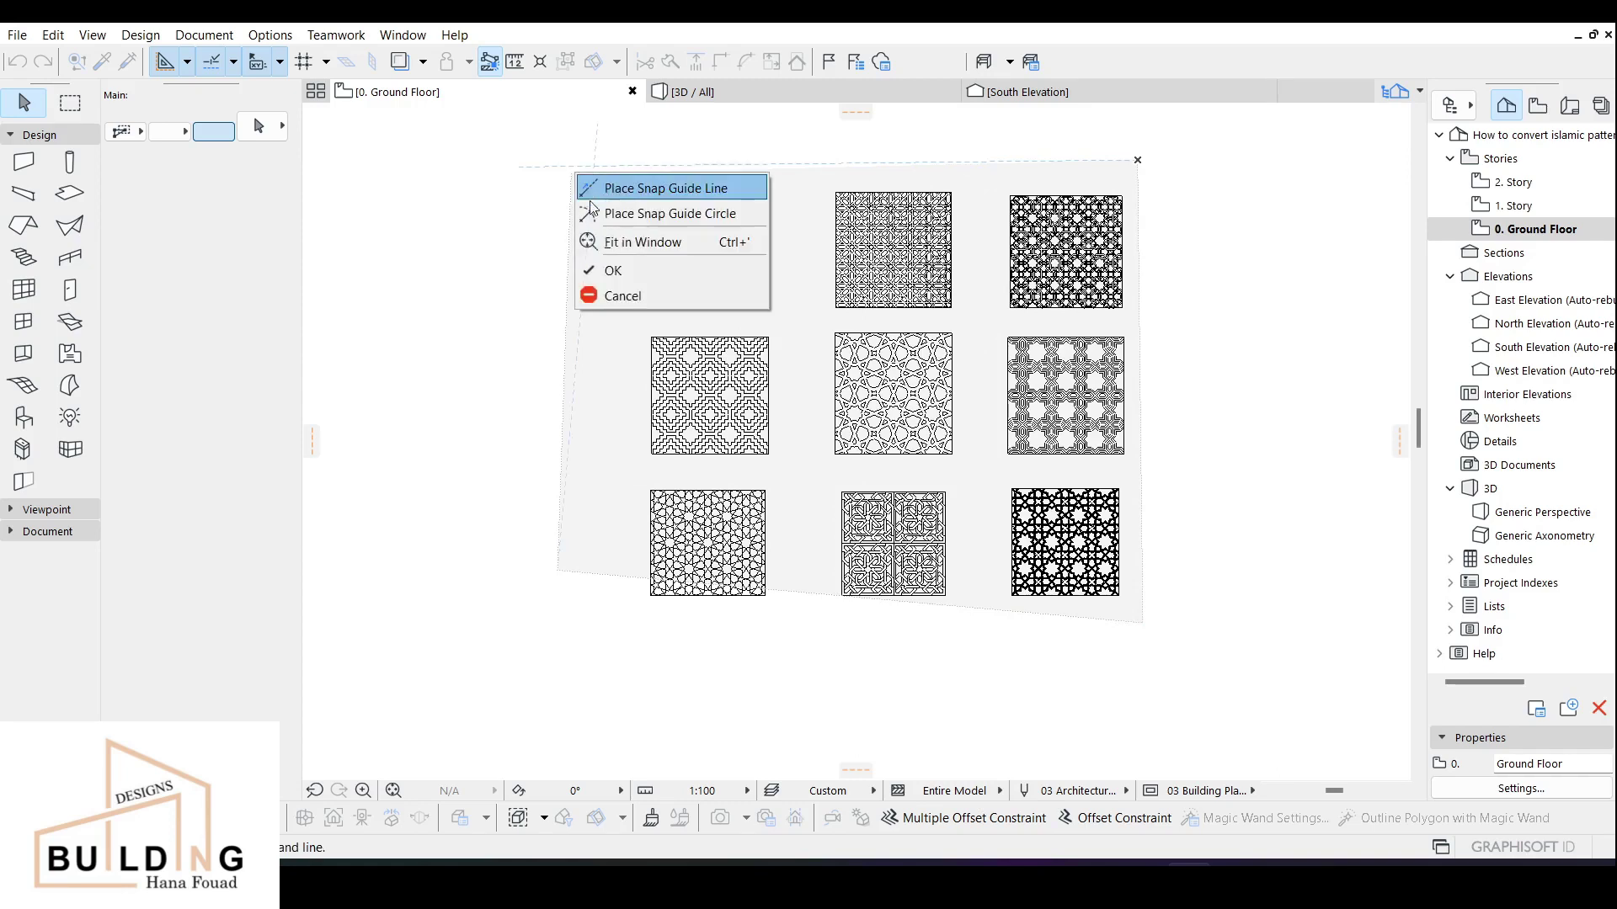
left_click(613, 271)
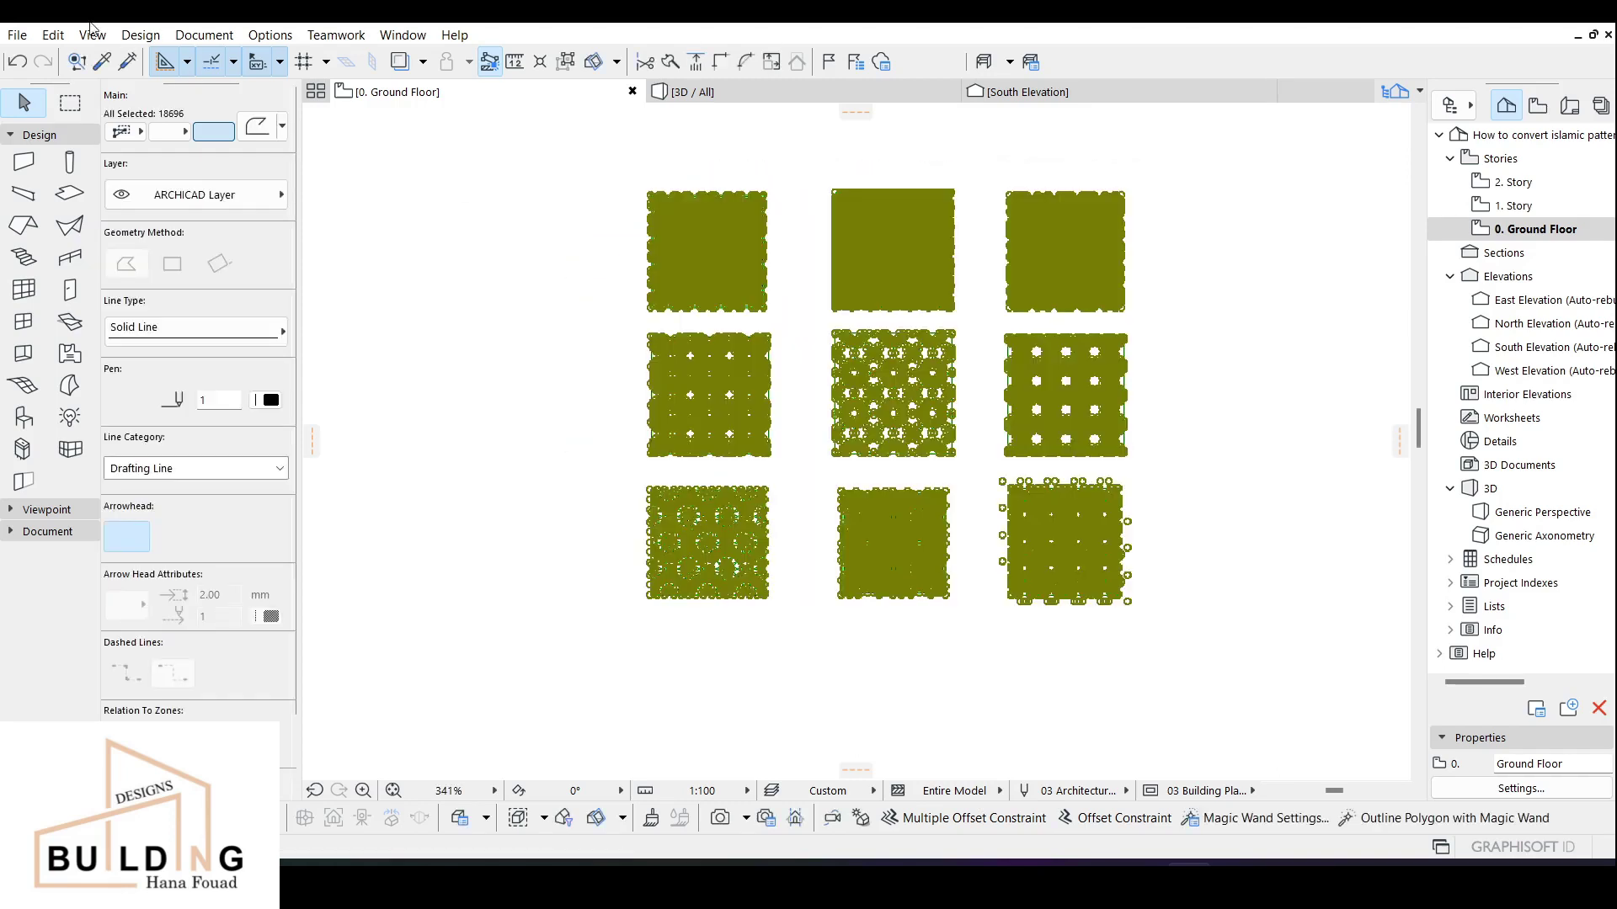
left_click(54, 37)
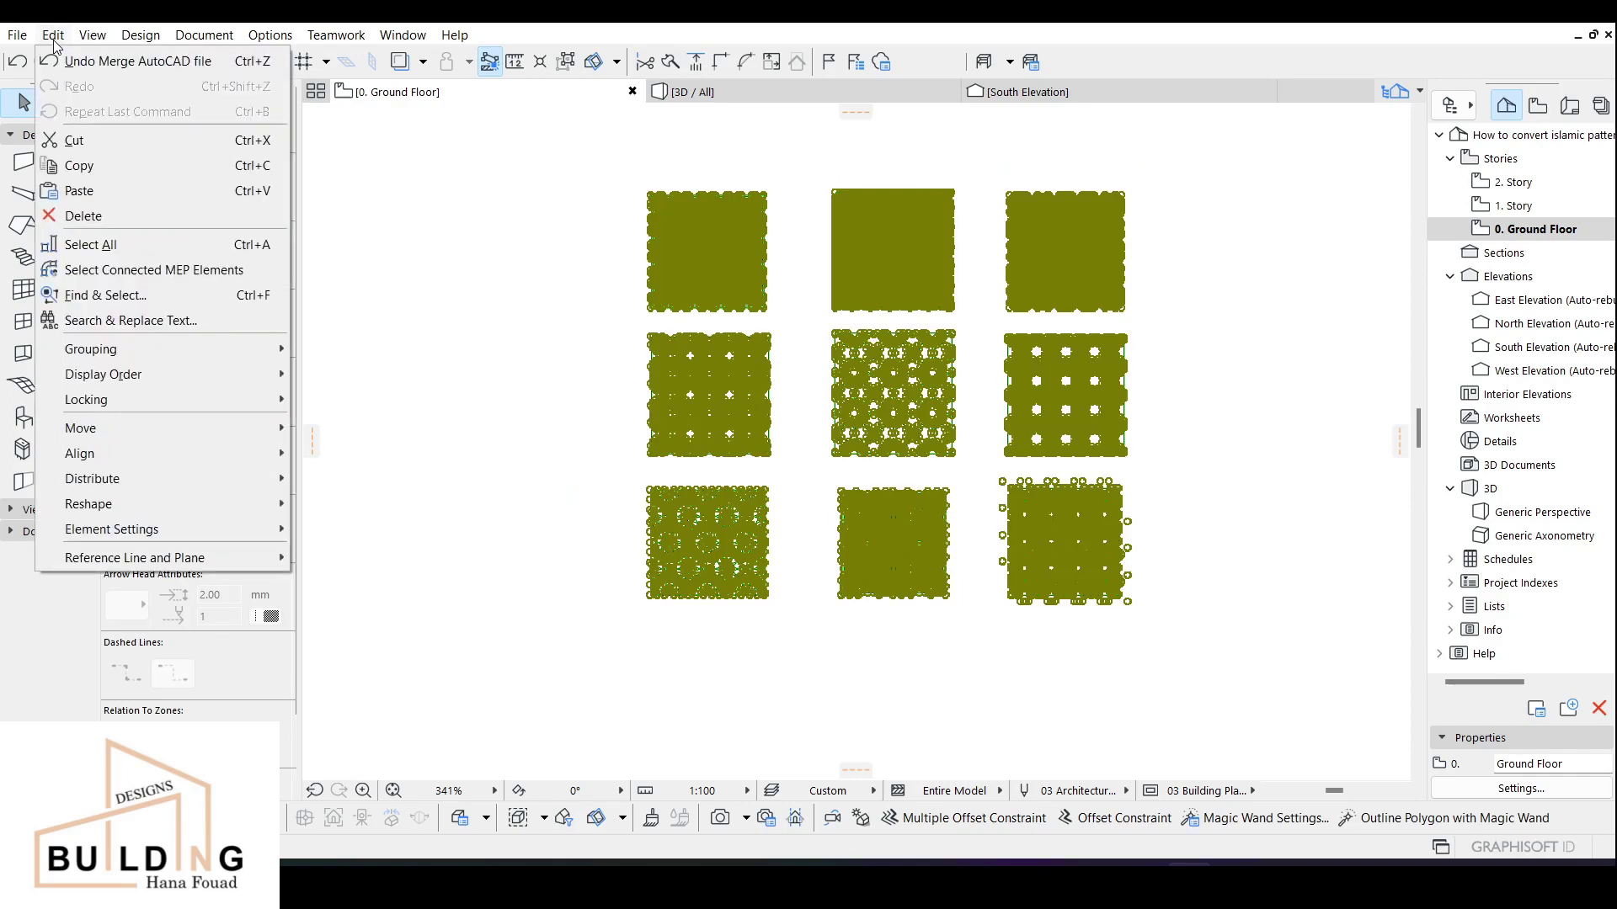
mouse_move(253, 350)
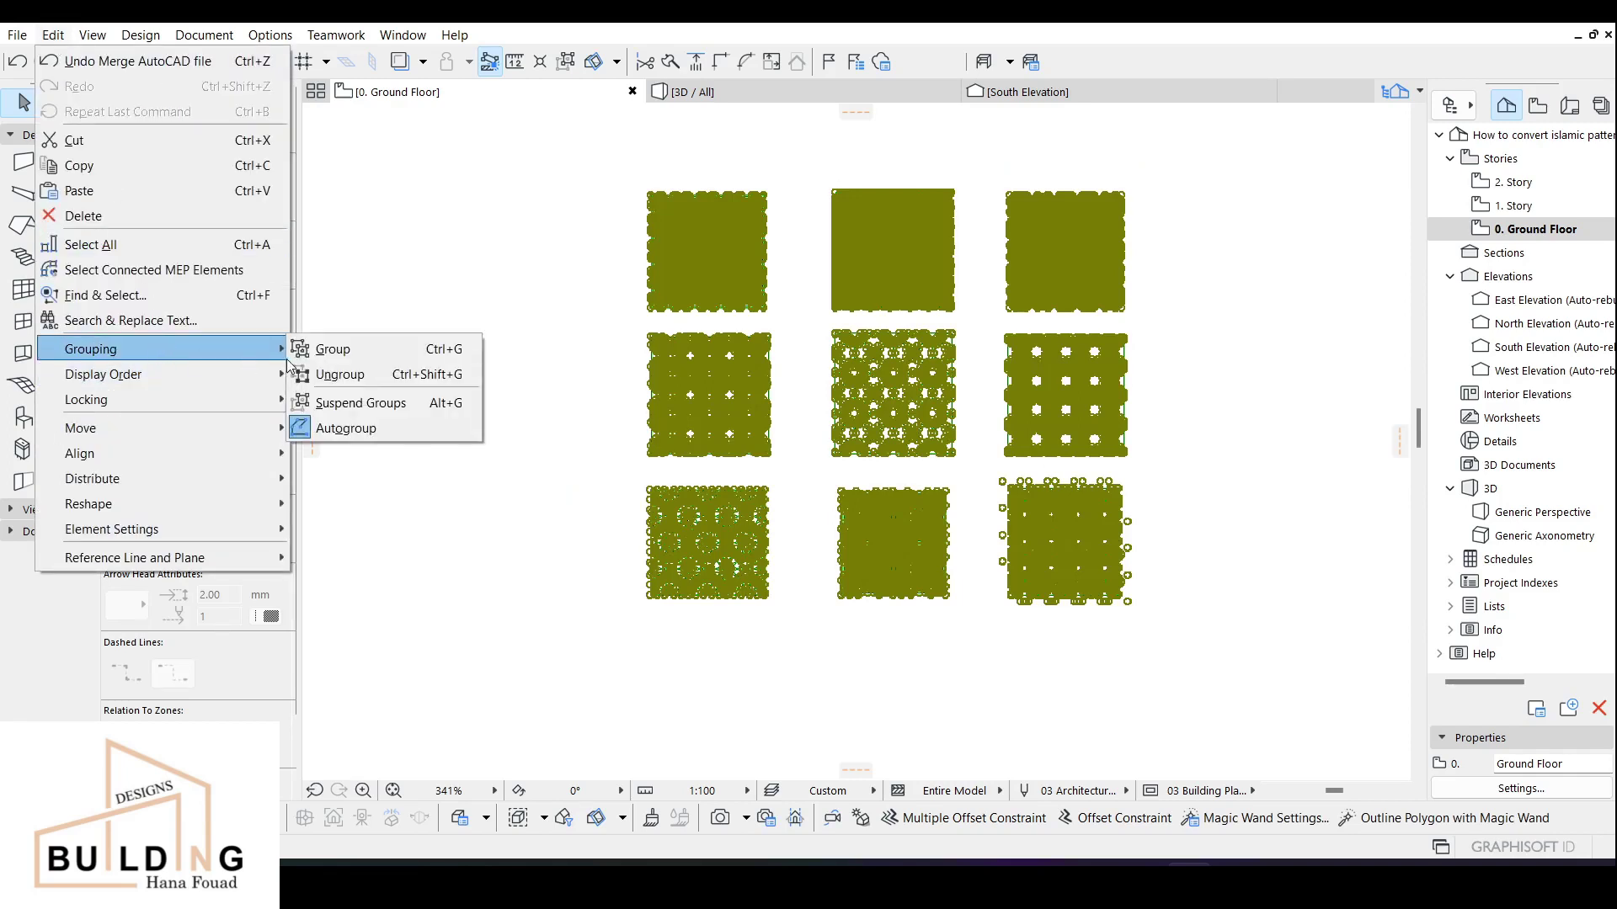
left_click(355, 383)
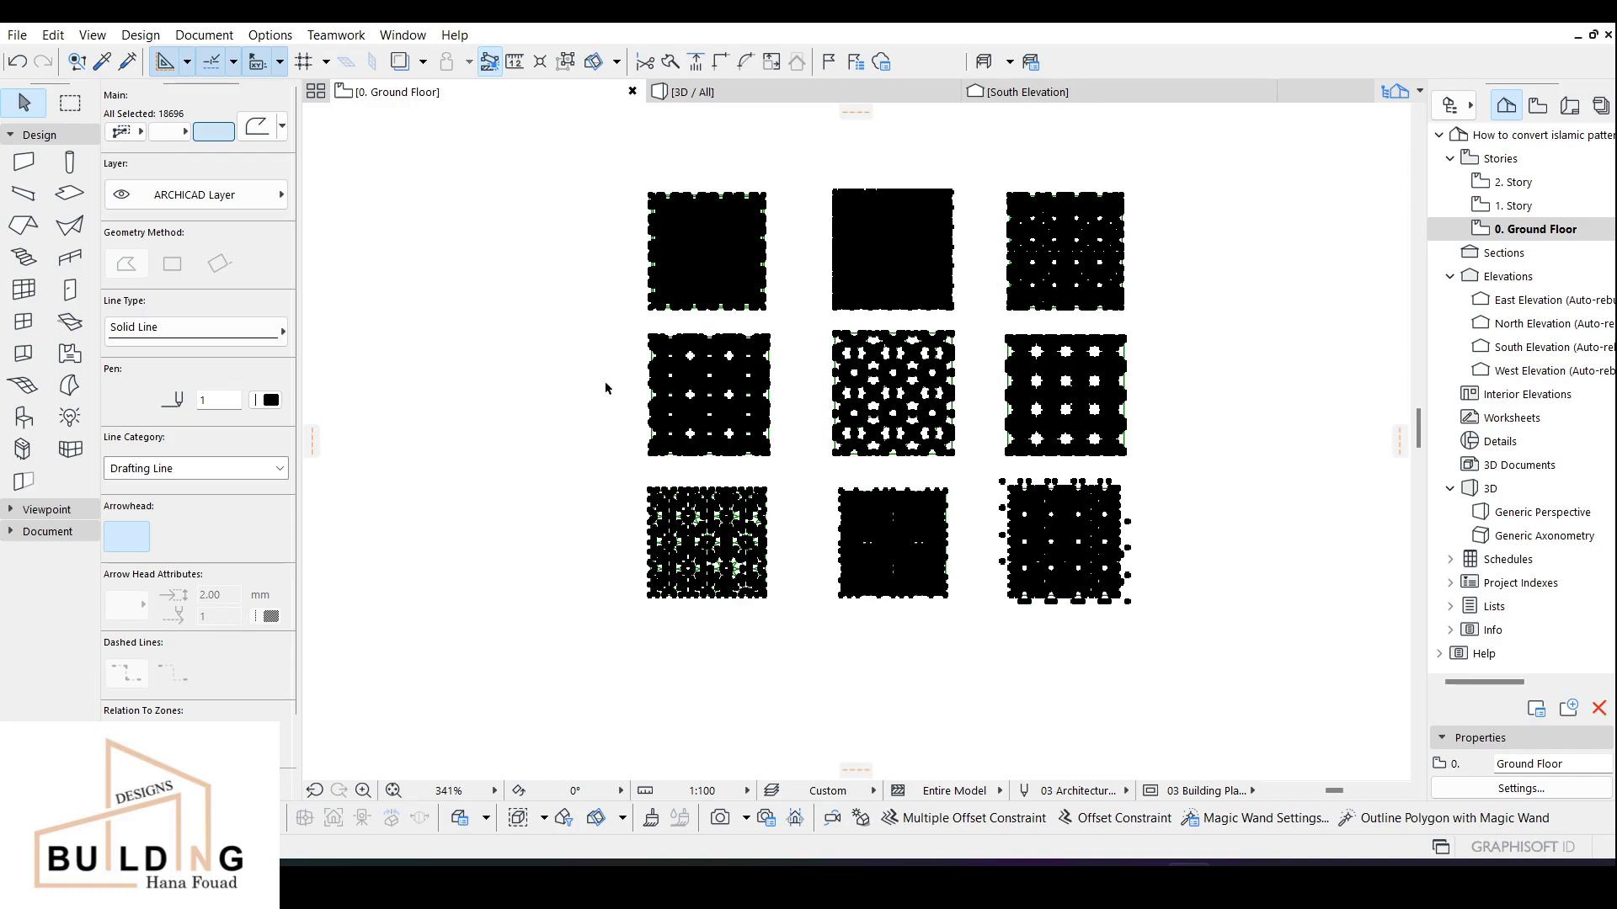
left_click(789, 448)
middle_click_drag(766, 428, 861, 368)
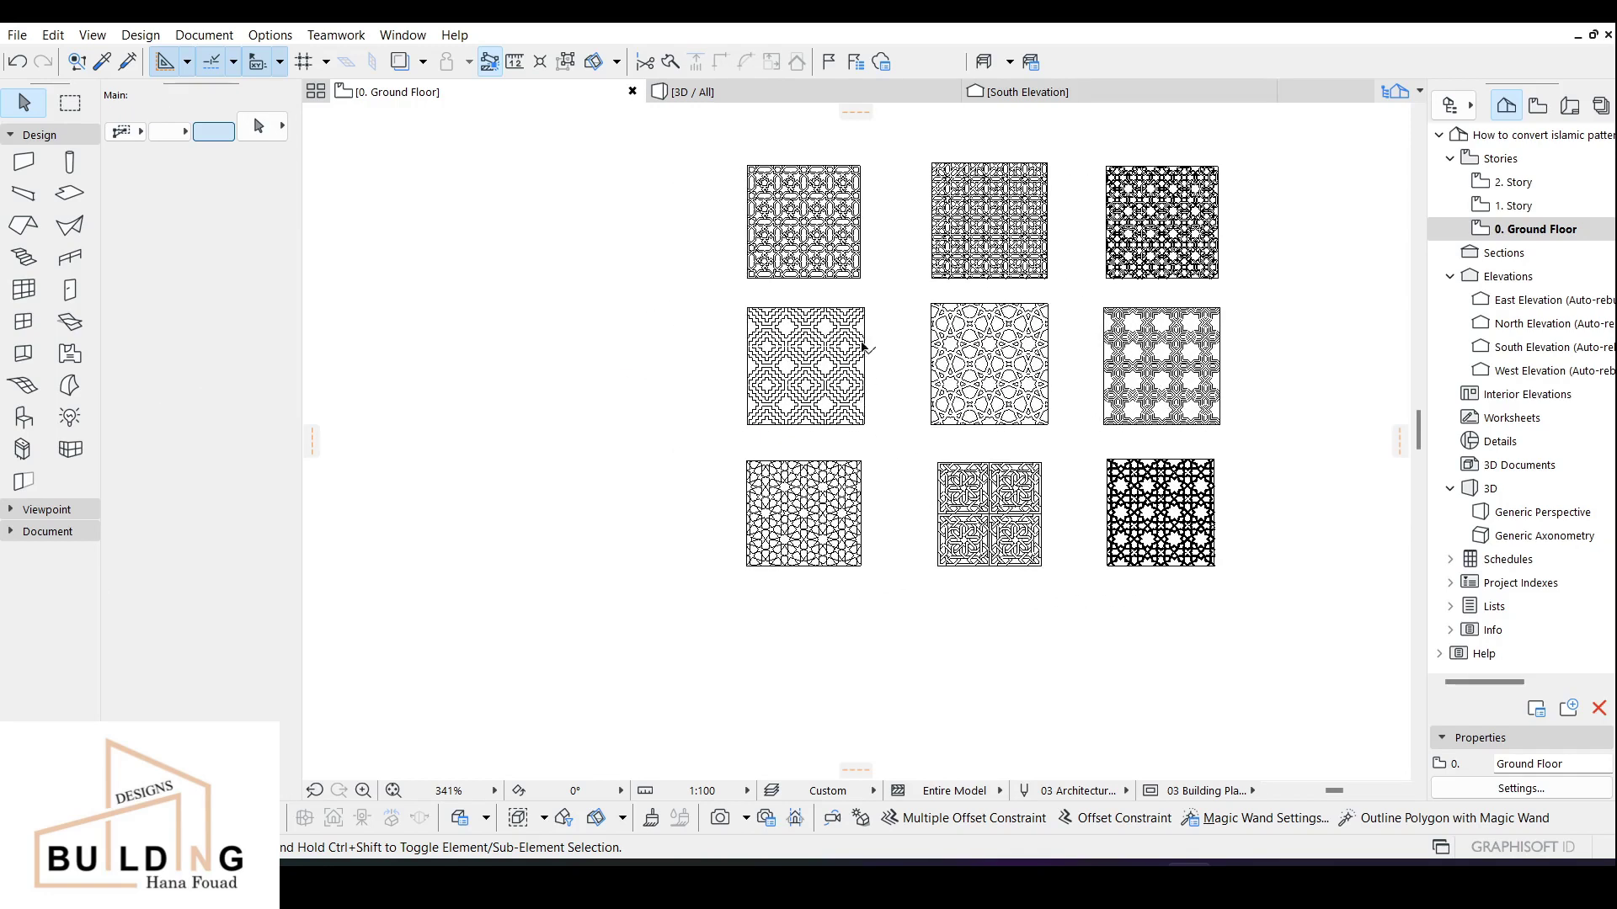
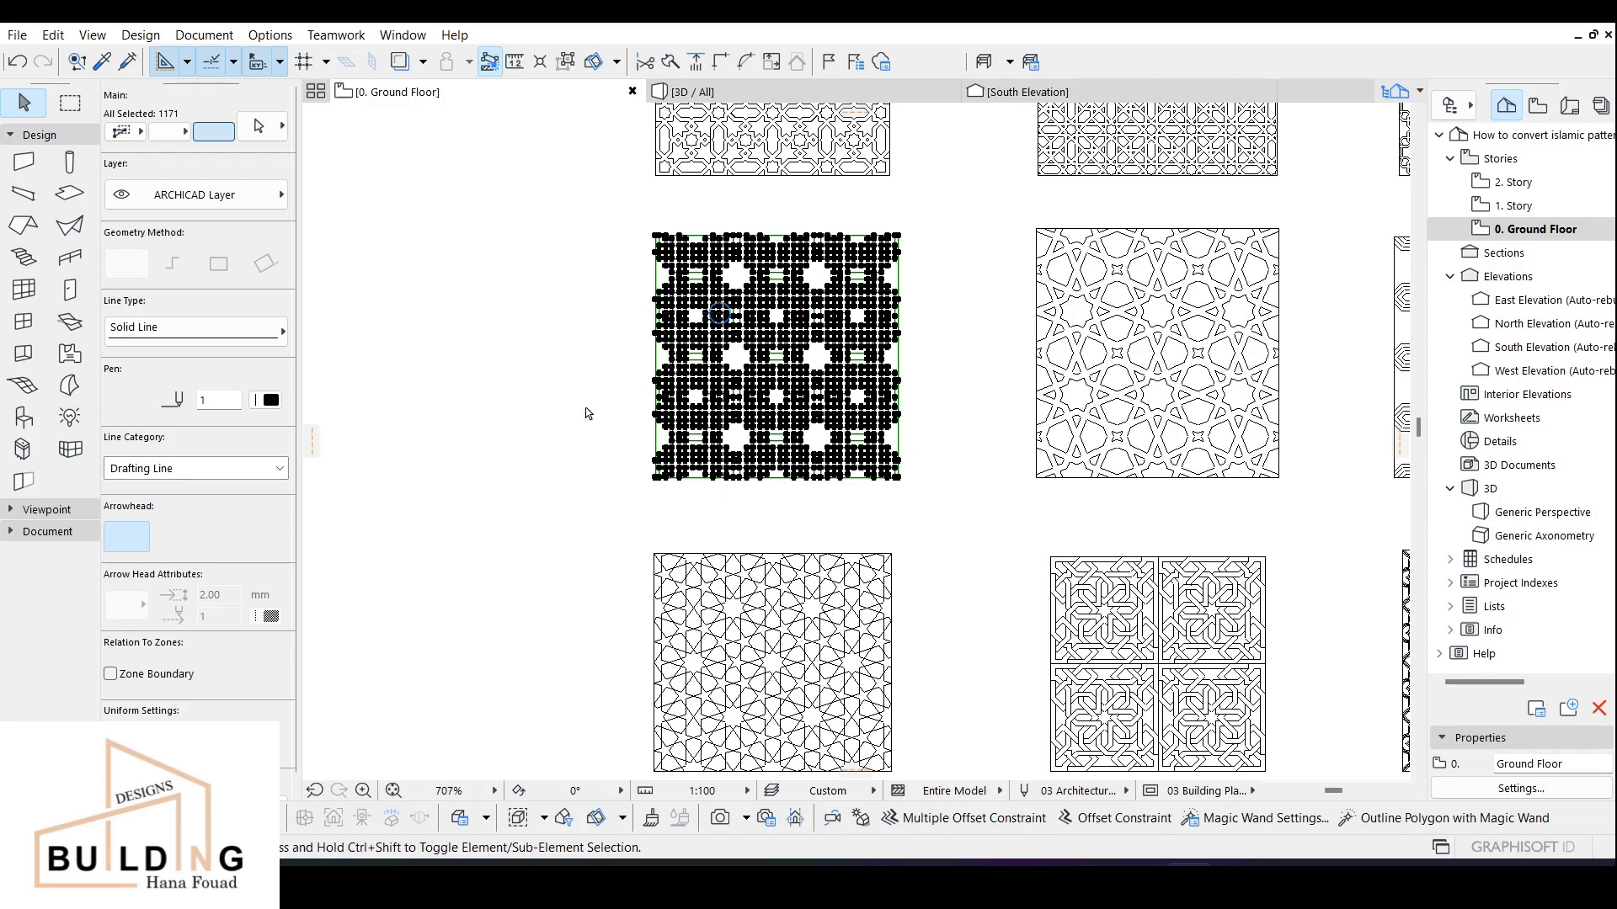
Place a copy of the first pattern in the middle row directly below the bottom row of patterns.
key("ctrl+c")
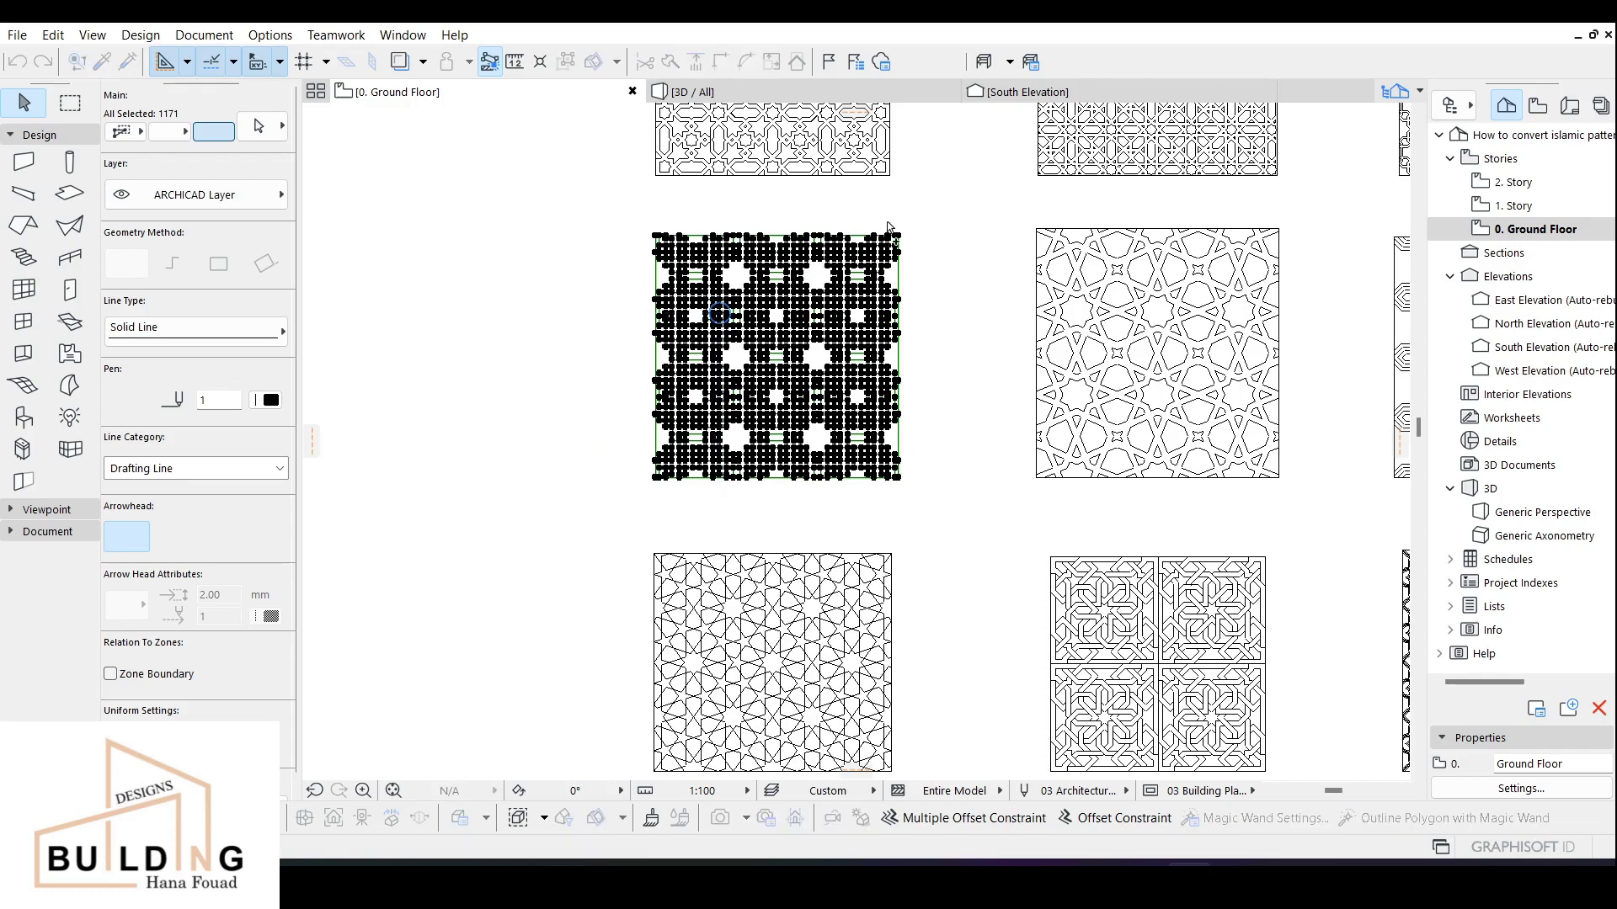
left_click_drag(882, 275, 773, 596)
scroll(750, 588, "down", 2)
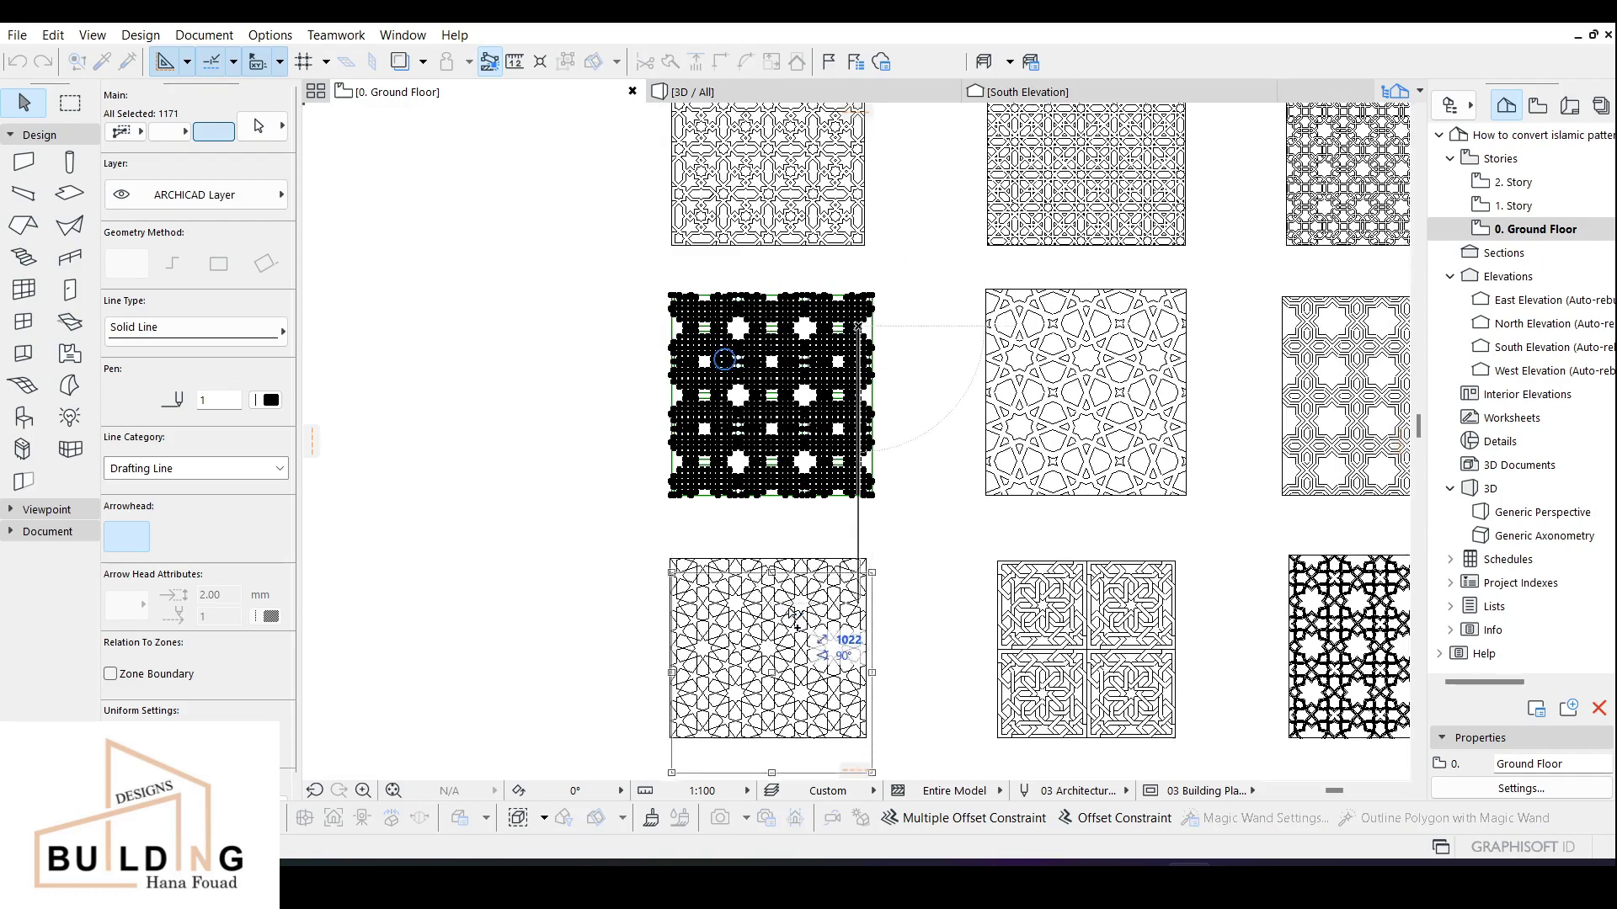
scroll(795, 616, "down", 1)
middle_click_drag(795, 566, 835, 375)
key("Escape")
left_click(823, 519)
key("Escape")
Select the nine original patterns with a polygonal area around them, group them and clear the selection.
middle_click_drag(966, 544, 765, 546)
scroll(1039, 373, "up", 1)
scroll(1041, 370, "down", 2)
scroll(843, 447, "down", 2)
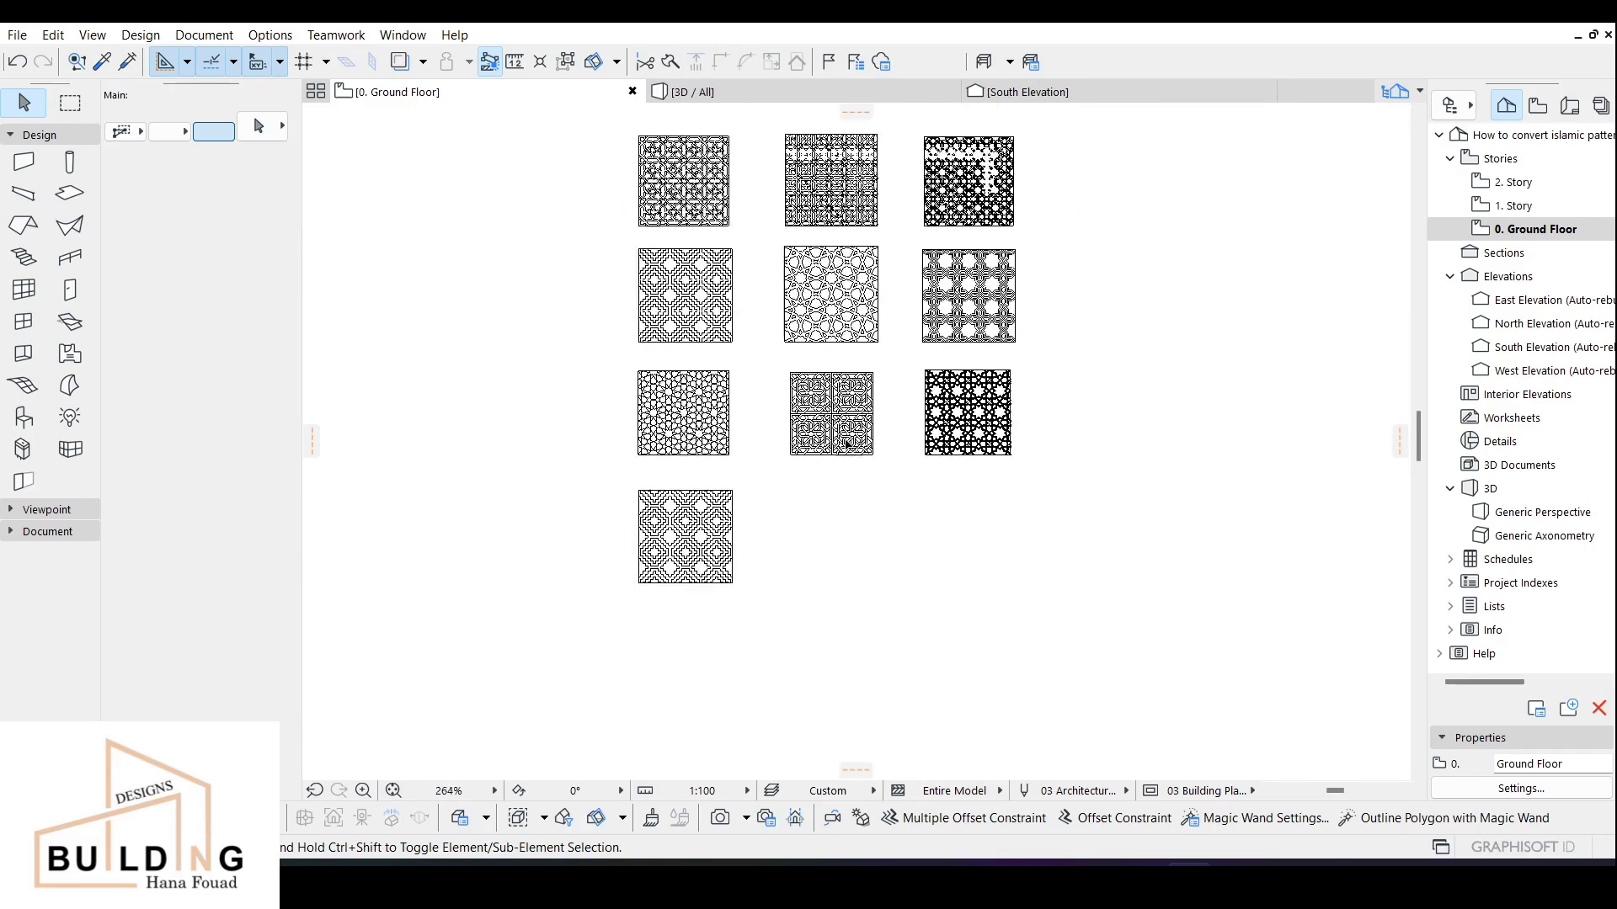
left_click_drag(1034, 137, 1032, 444)
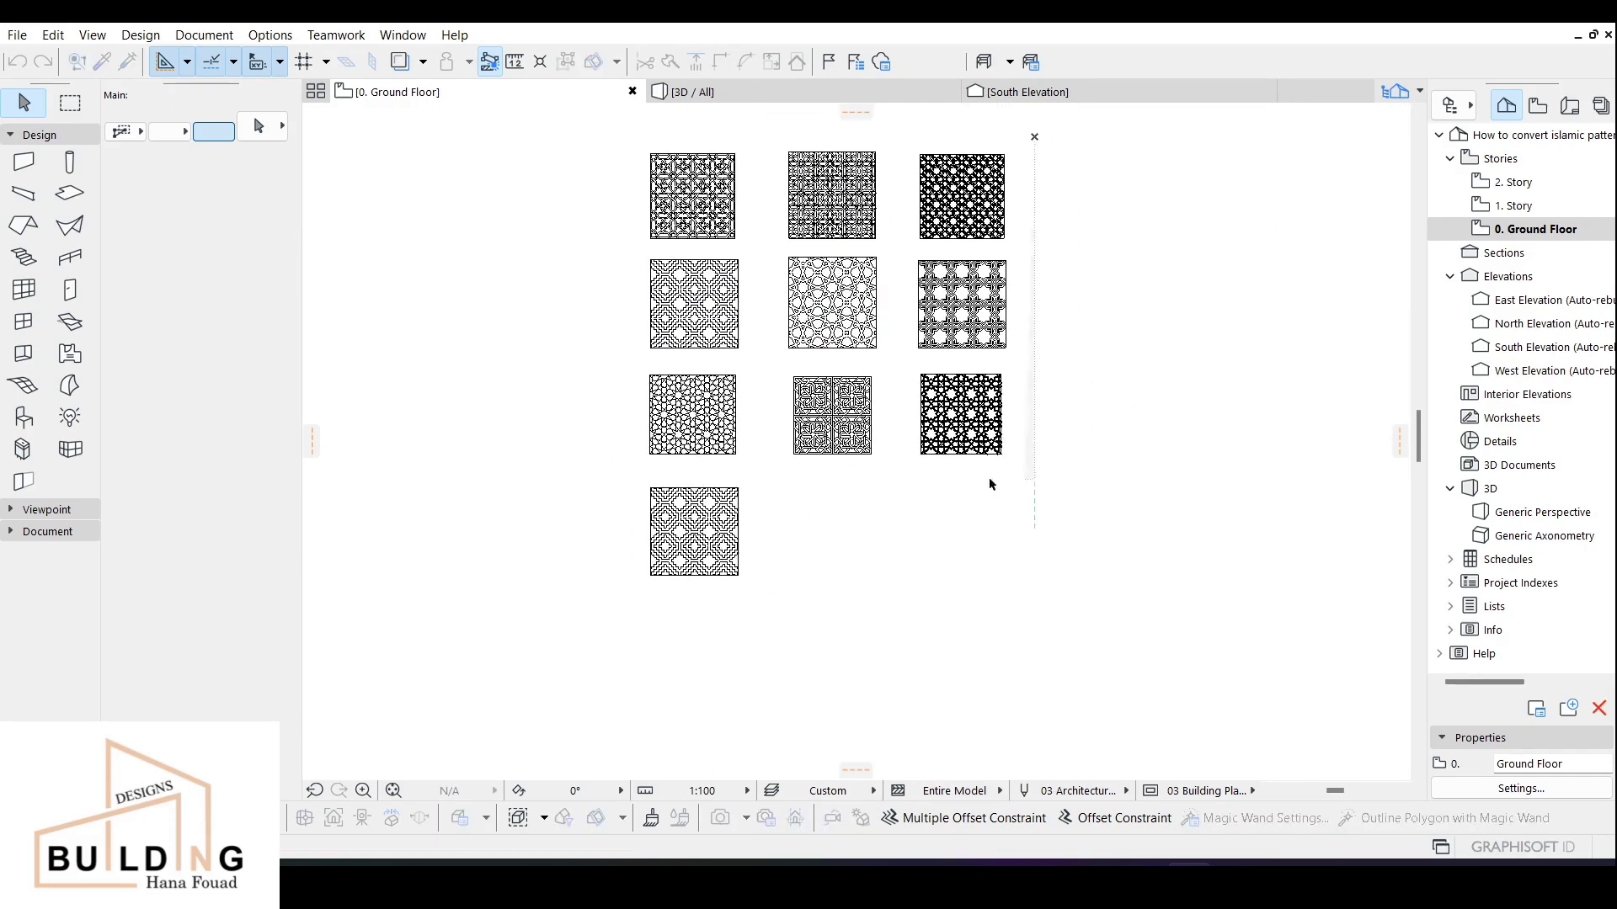
left_click(625, 468)
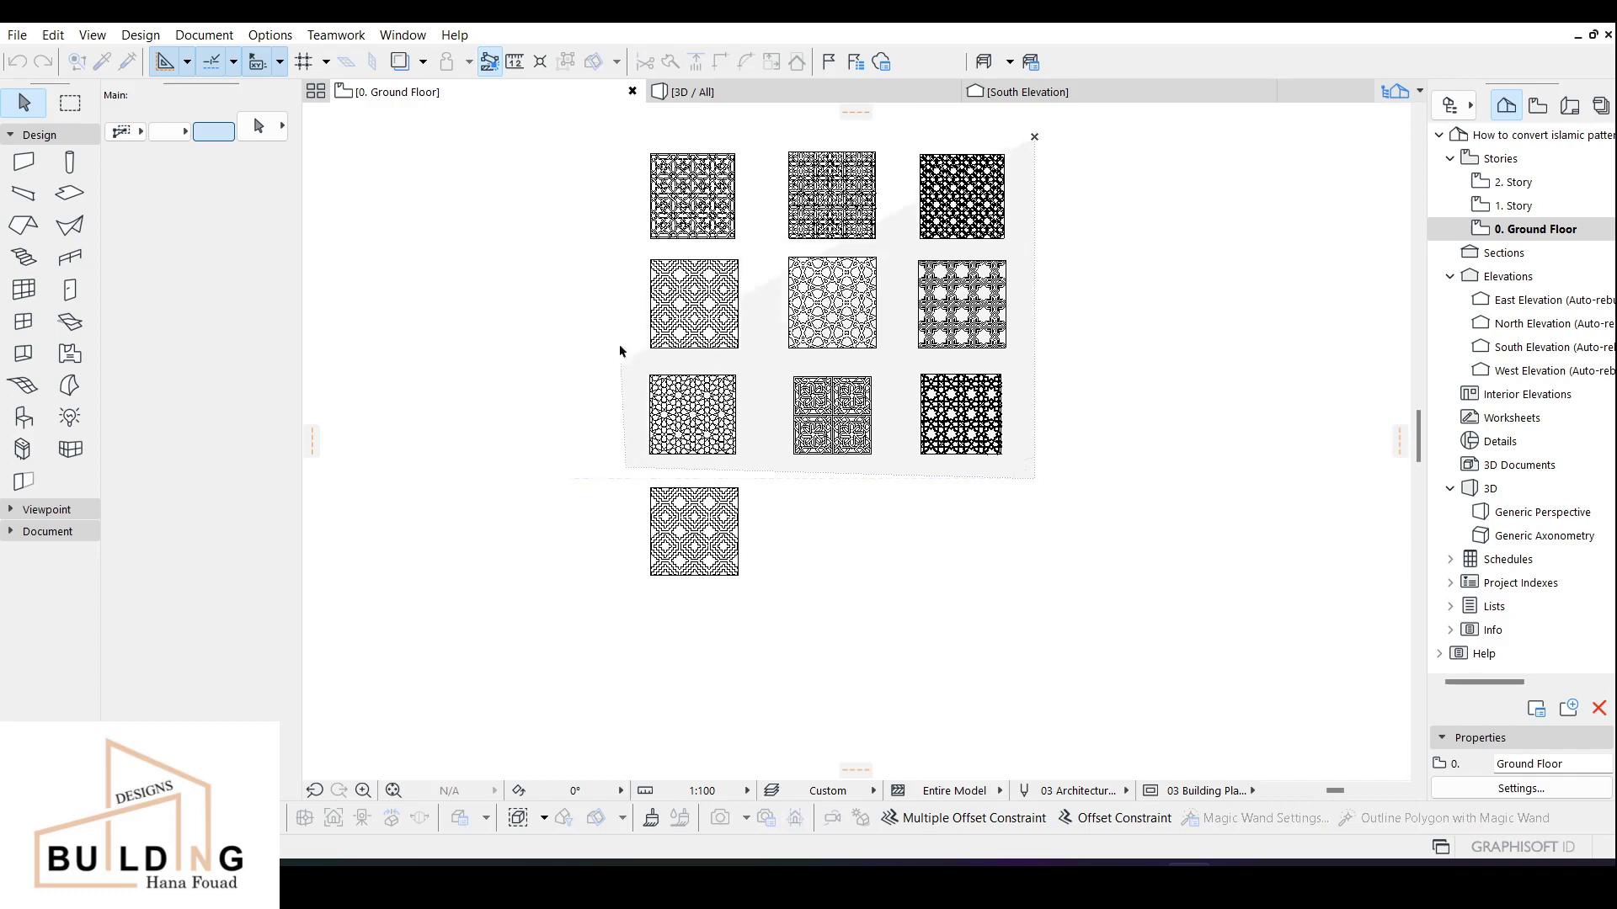
right_click(637, 139)
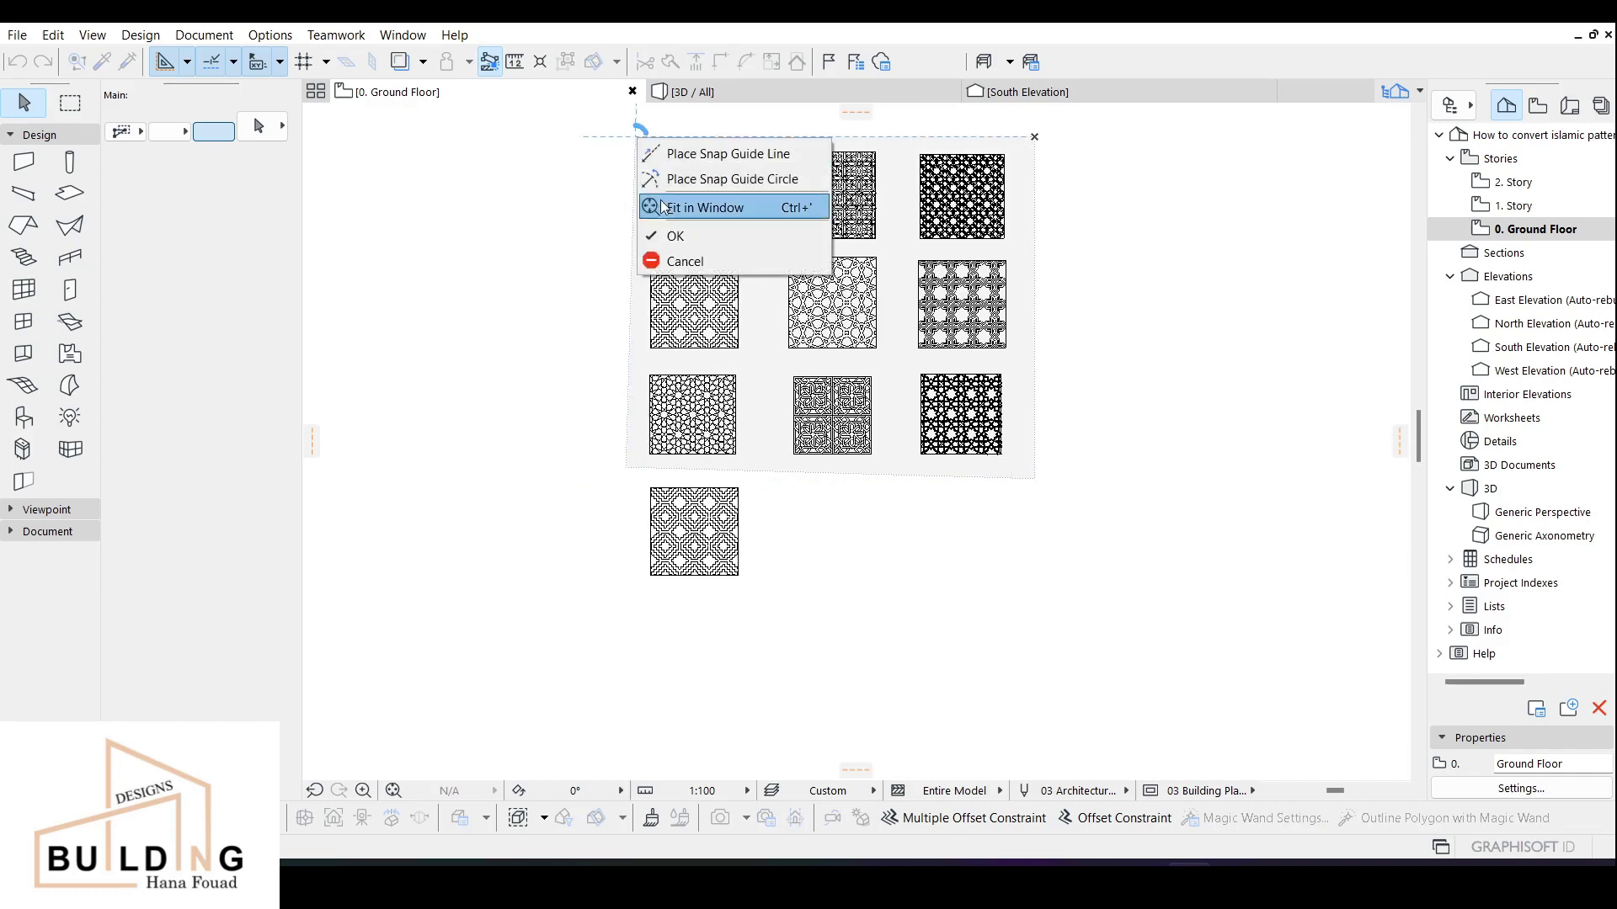
left_click(674, 237)
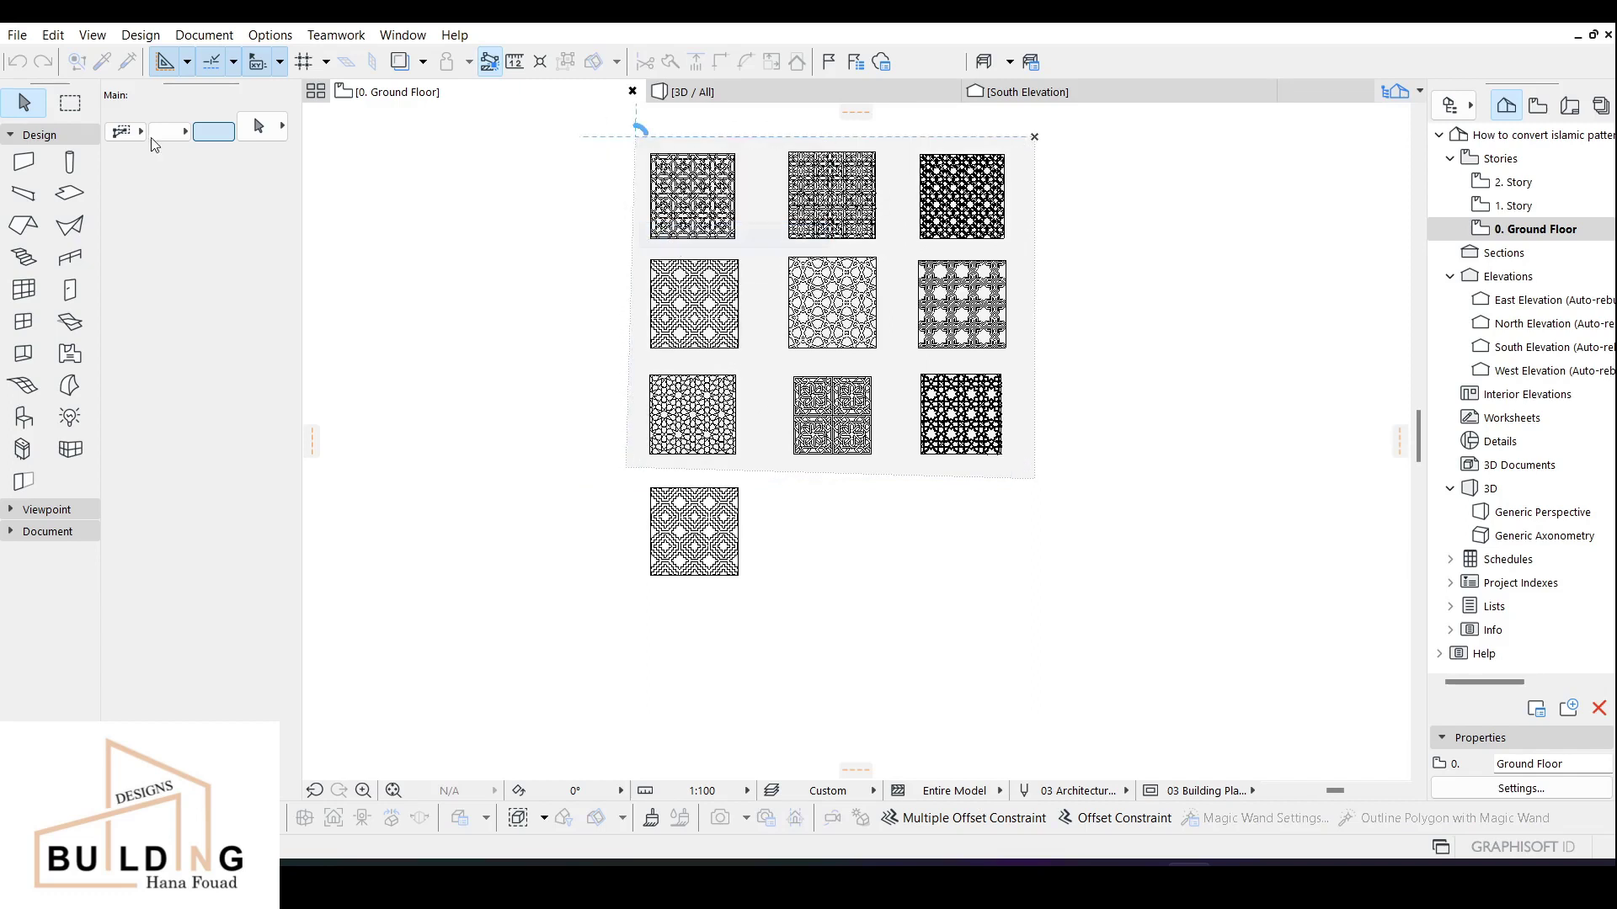
key("ctrl+a")
left_click(52, 35)
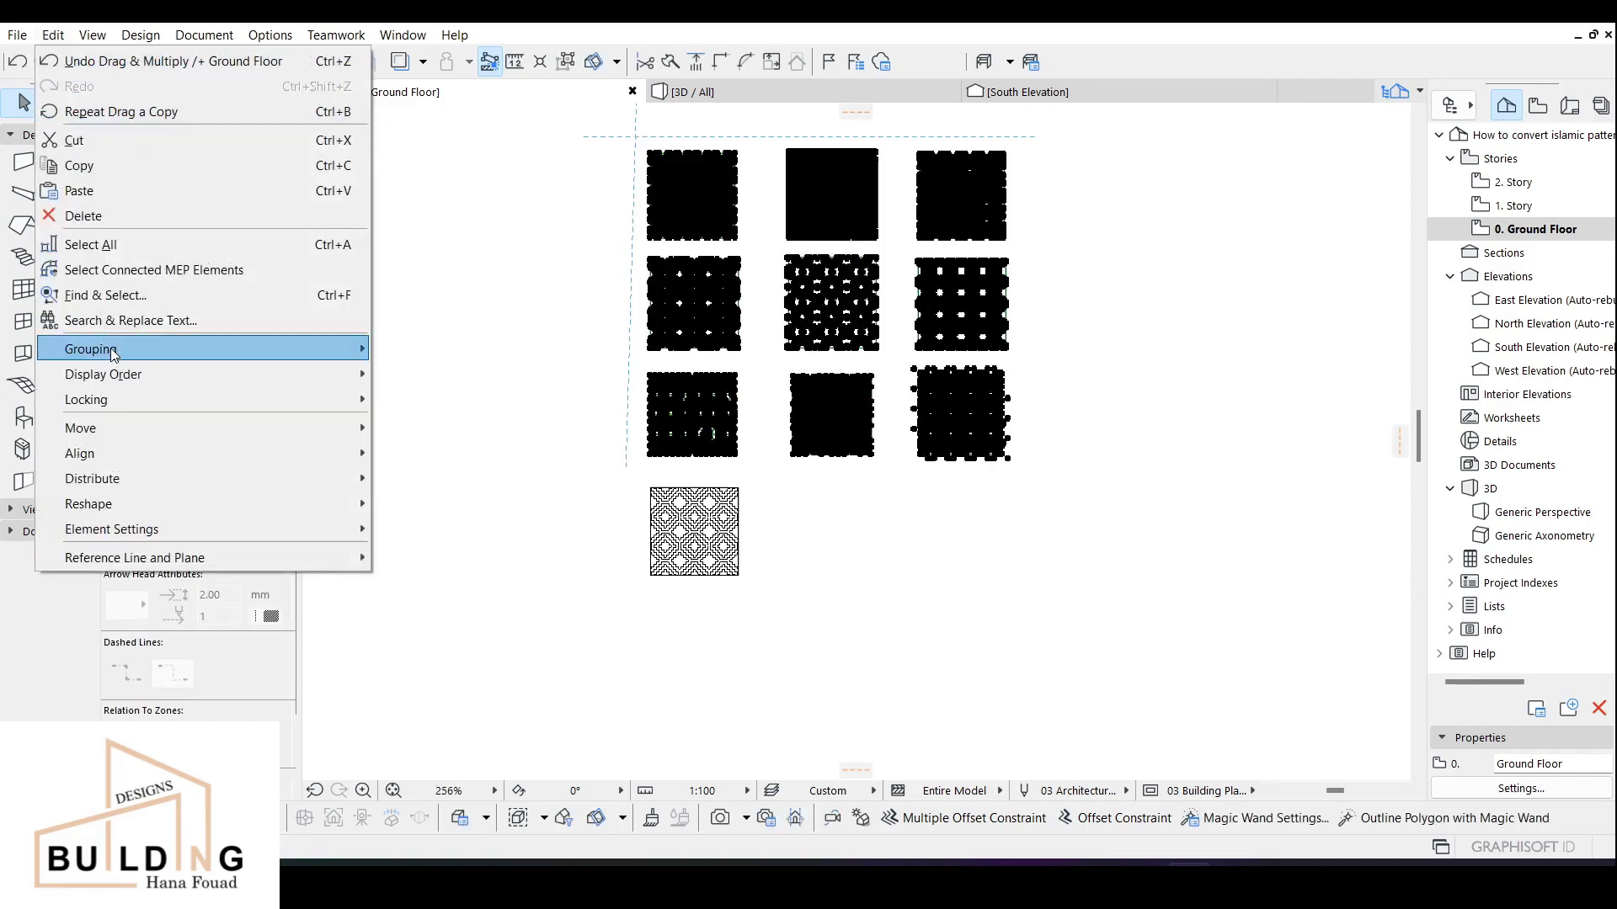
mouse_move(109, 354)
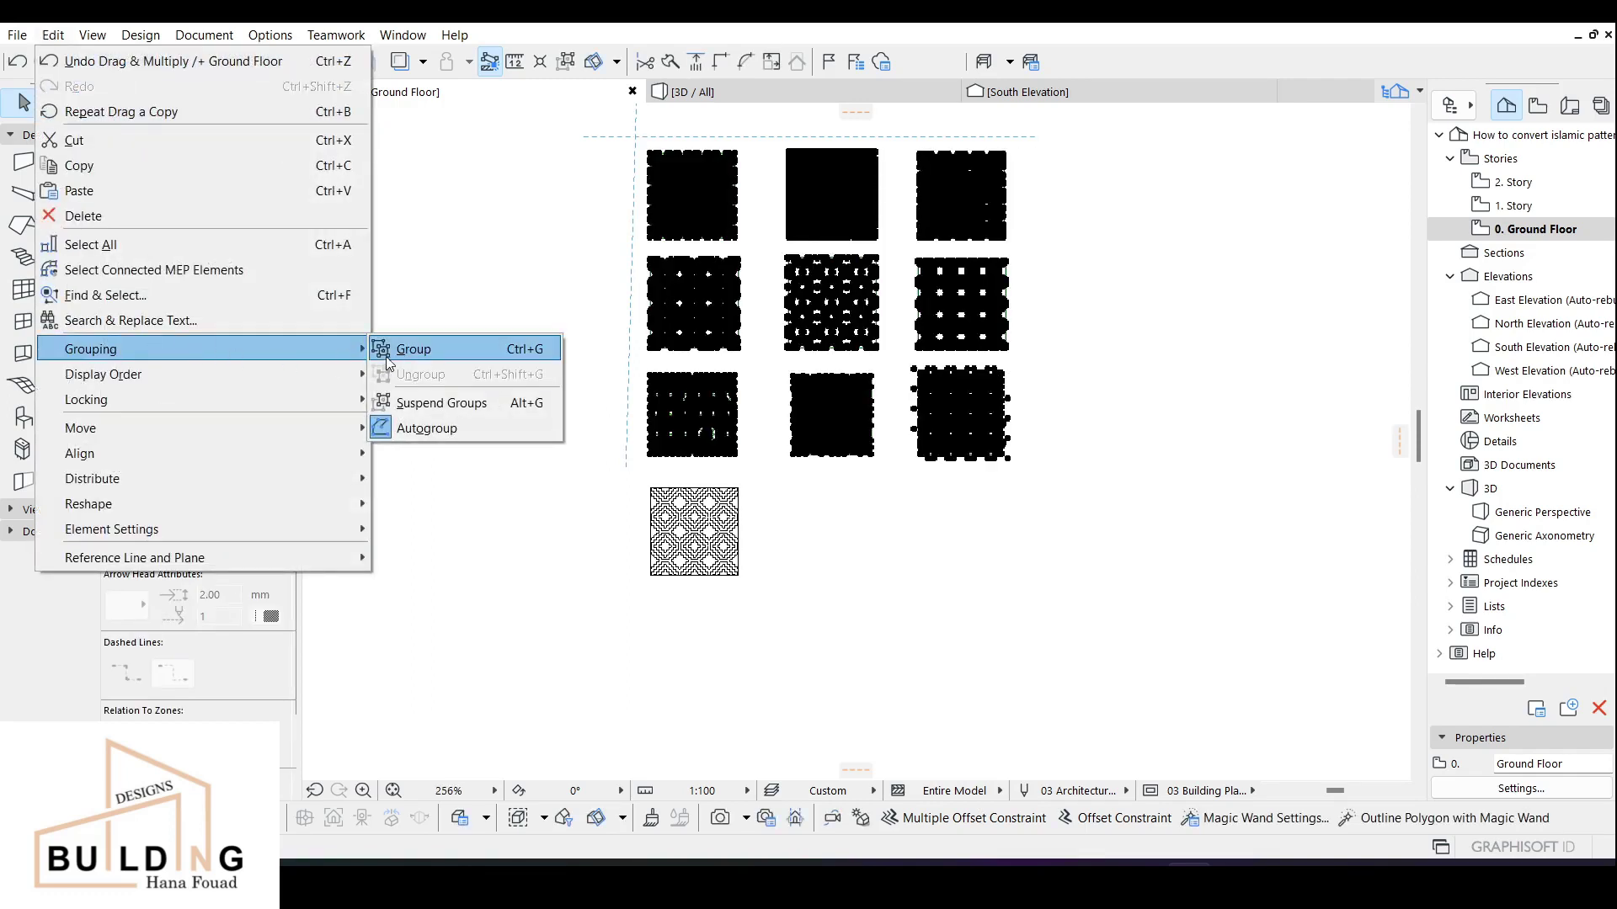
left_click(464, 354)
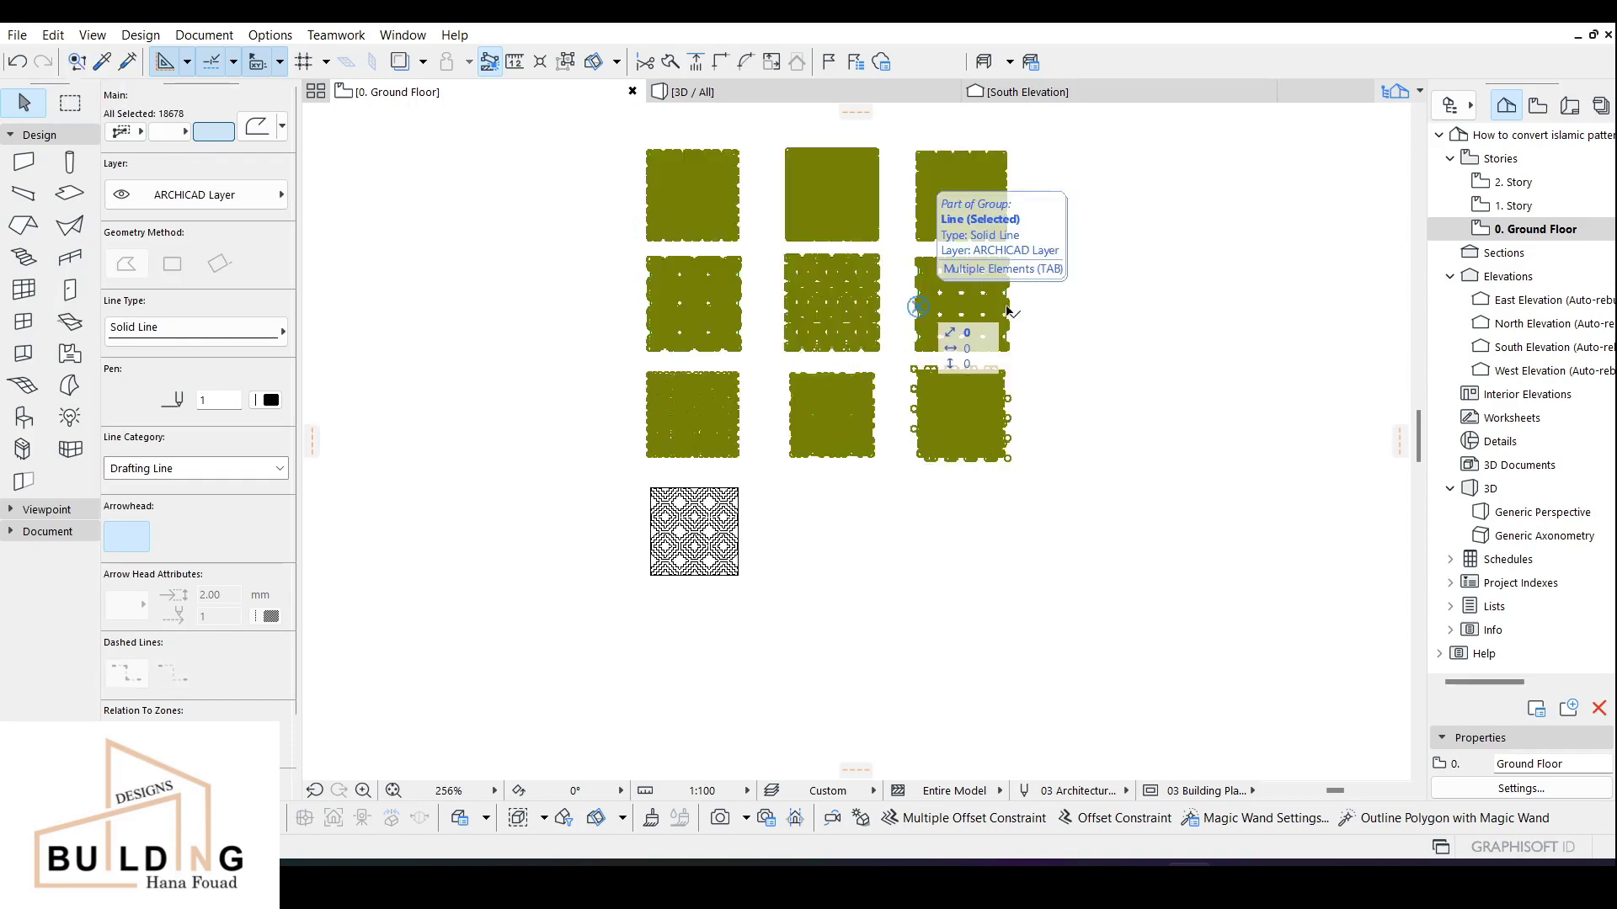
left_click(779, 530)
Select the copied pattern below the grid with a polygonal area, group its lines and clear the selection.
middle_click_drag(785, 530, 924, 404)
scroll(859, 404, "up", 3)
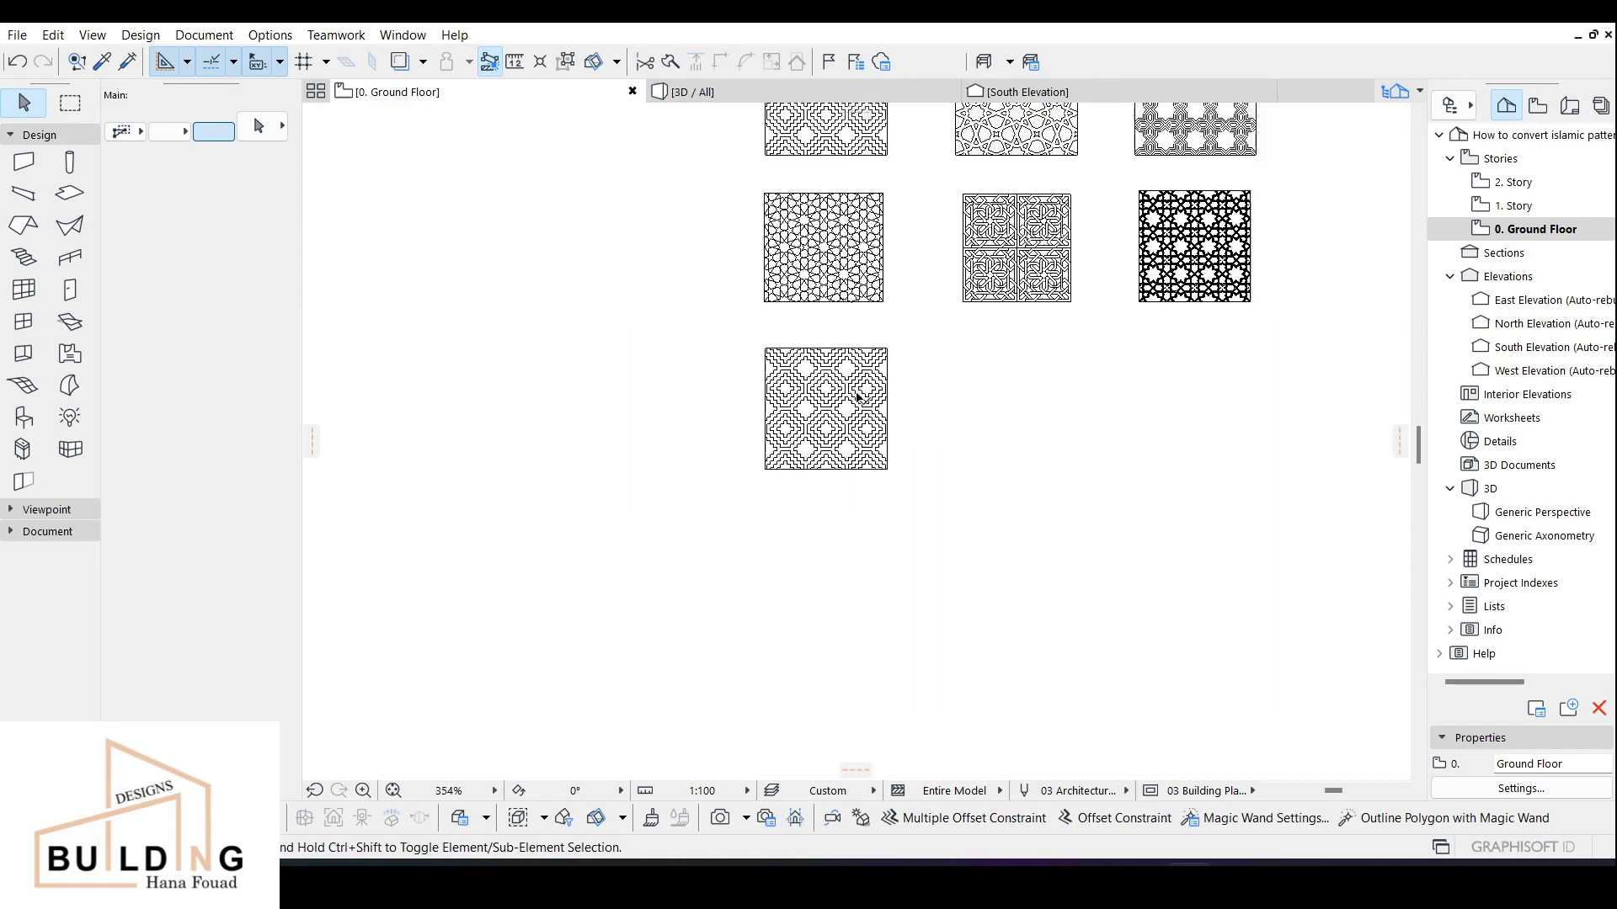
left_click(906, 315)
left_click(916, 505)
right_click(723, 333)
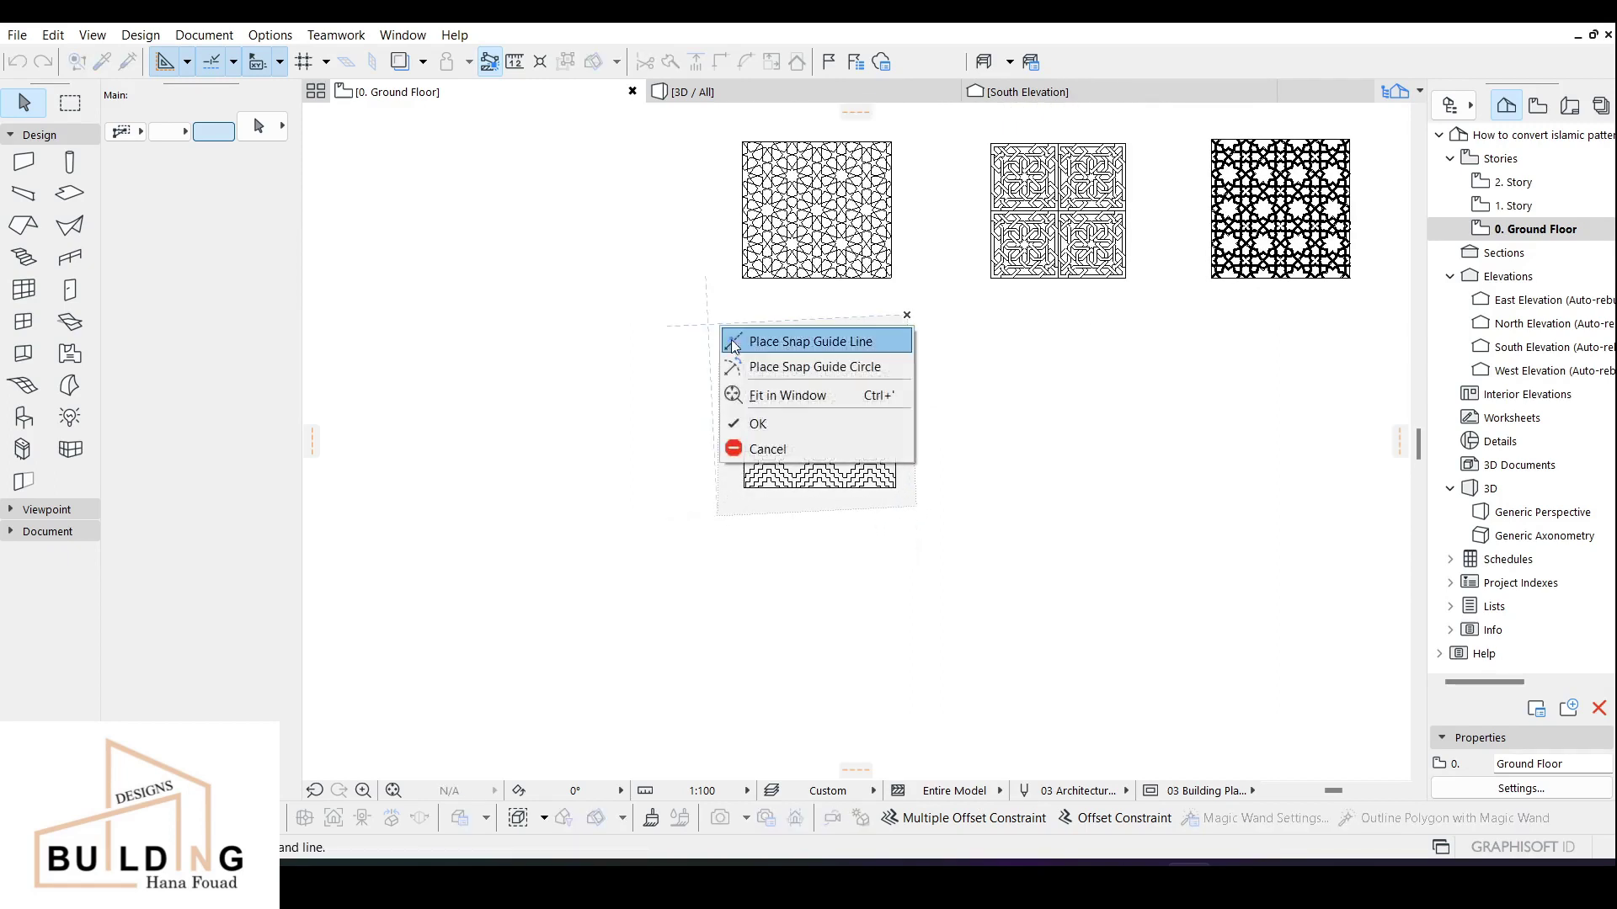
left_click(758, 423)
left_click(52, 36)
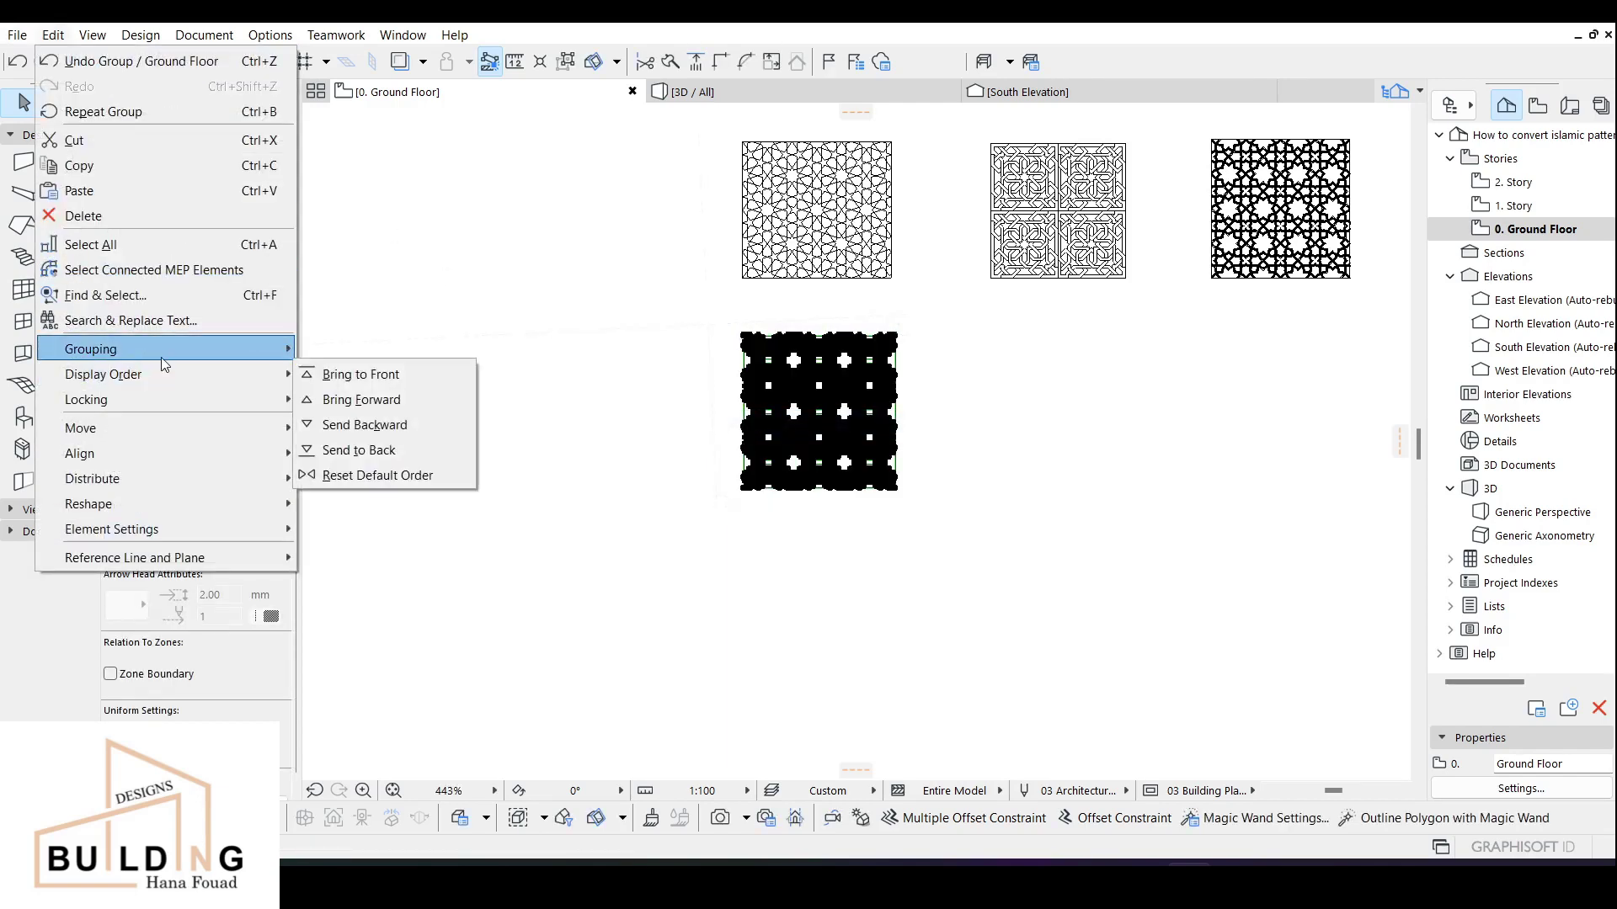
mouse_move(169, 353)
left_click(340, 349)
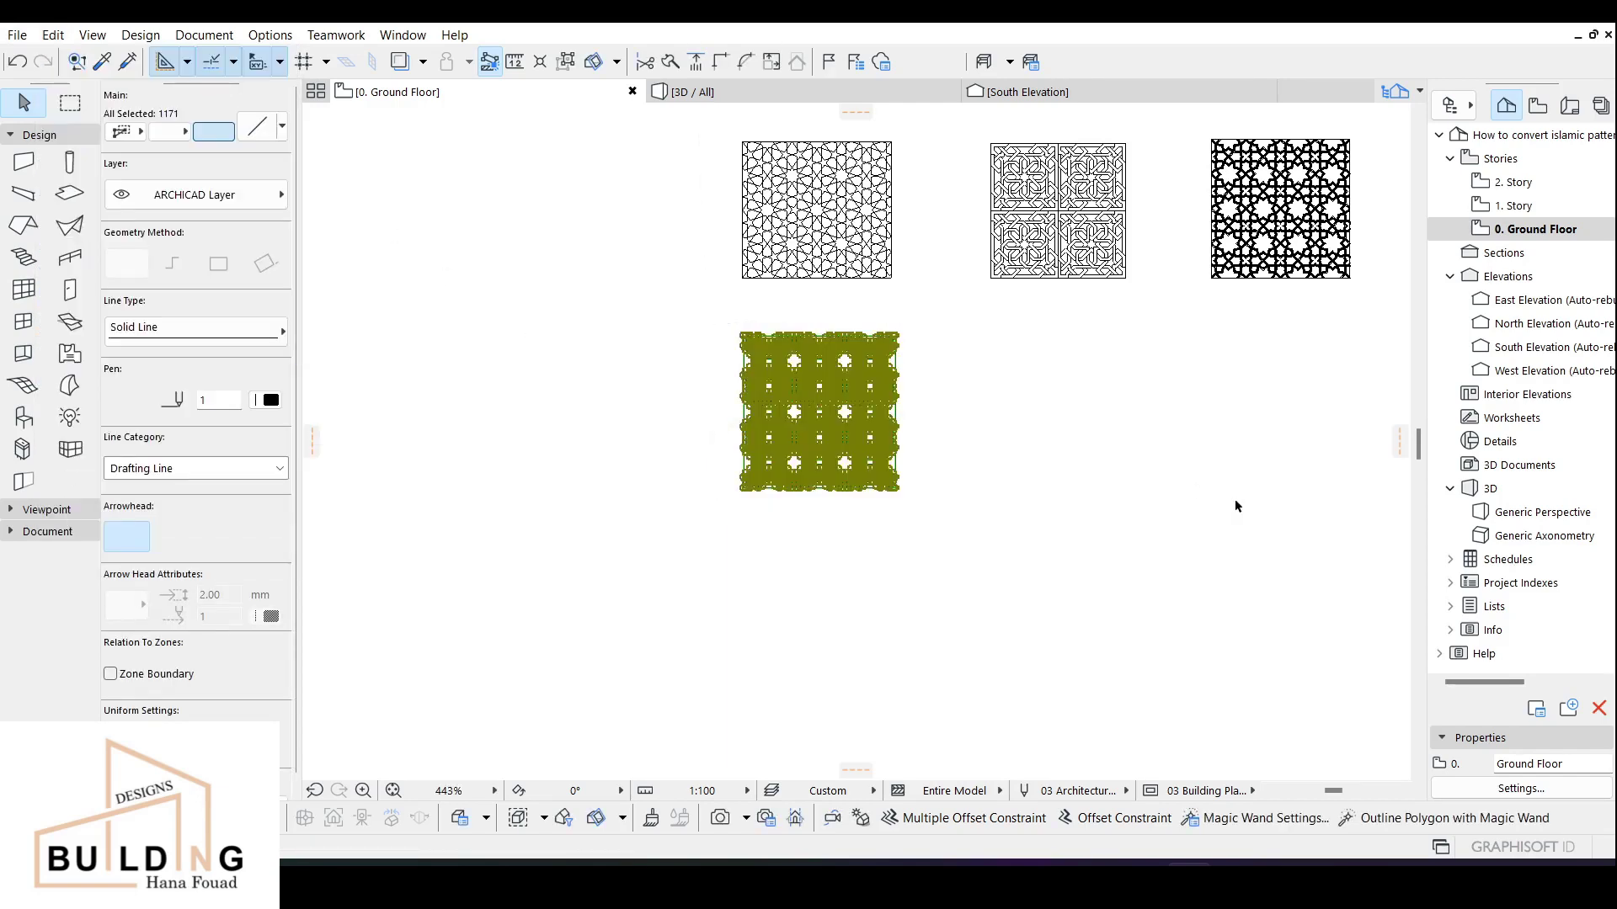
left_click(1109, 498)
Activate the Polyline tool for drafting in the empty area beside the patterns.
scroll(831, 530, "down", 2)
middle_click_drag(808, 530, 950, 623)
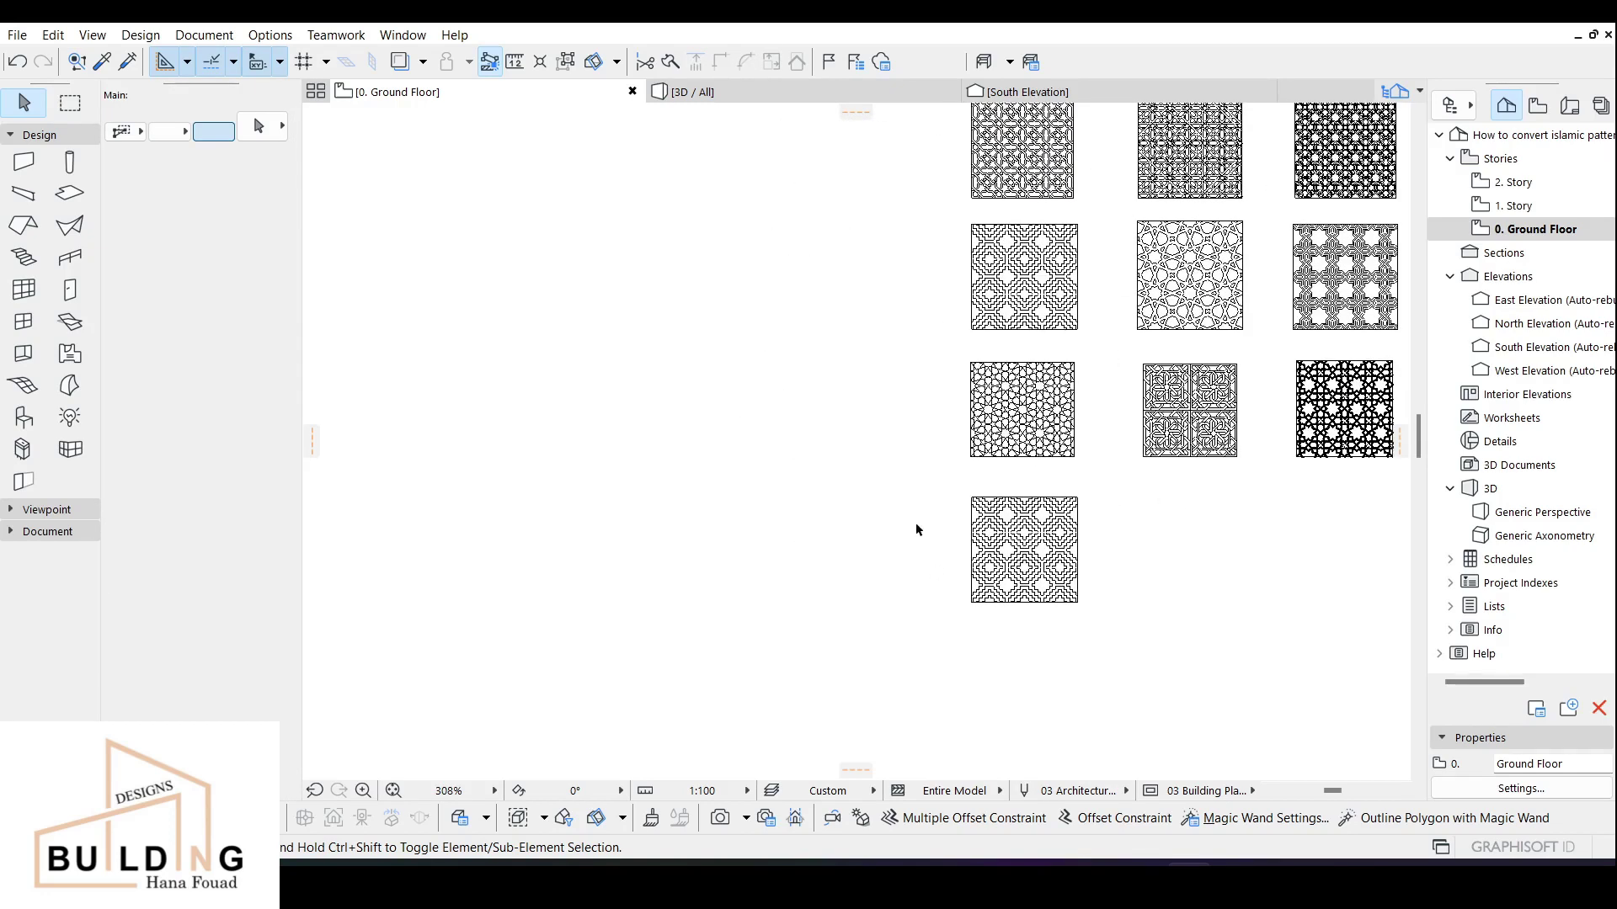
left_click(12, 532)
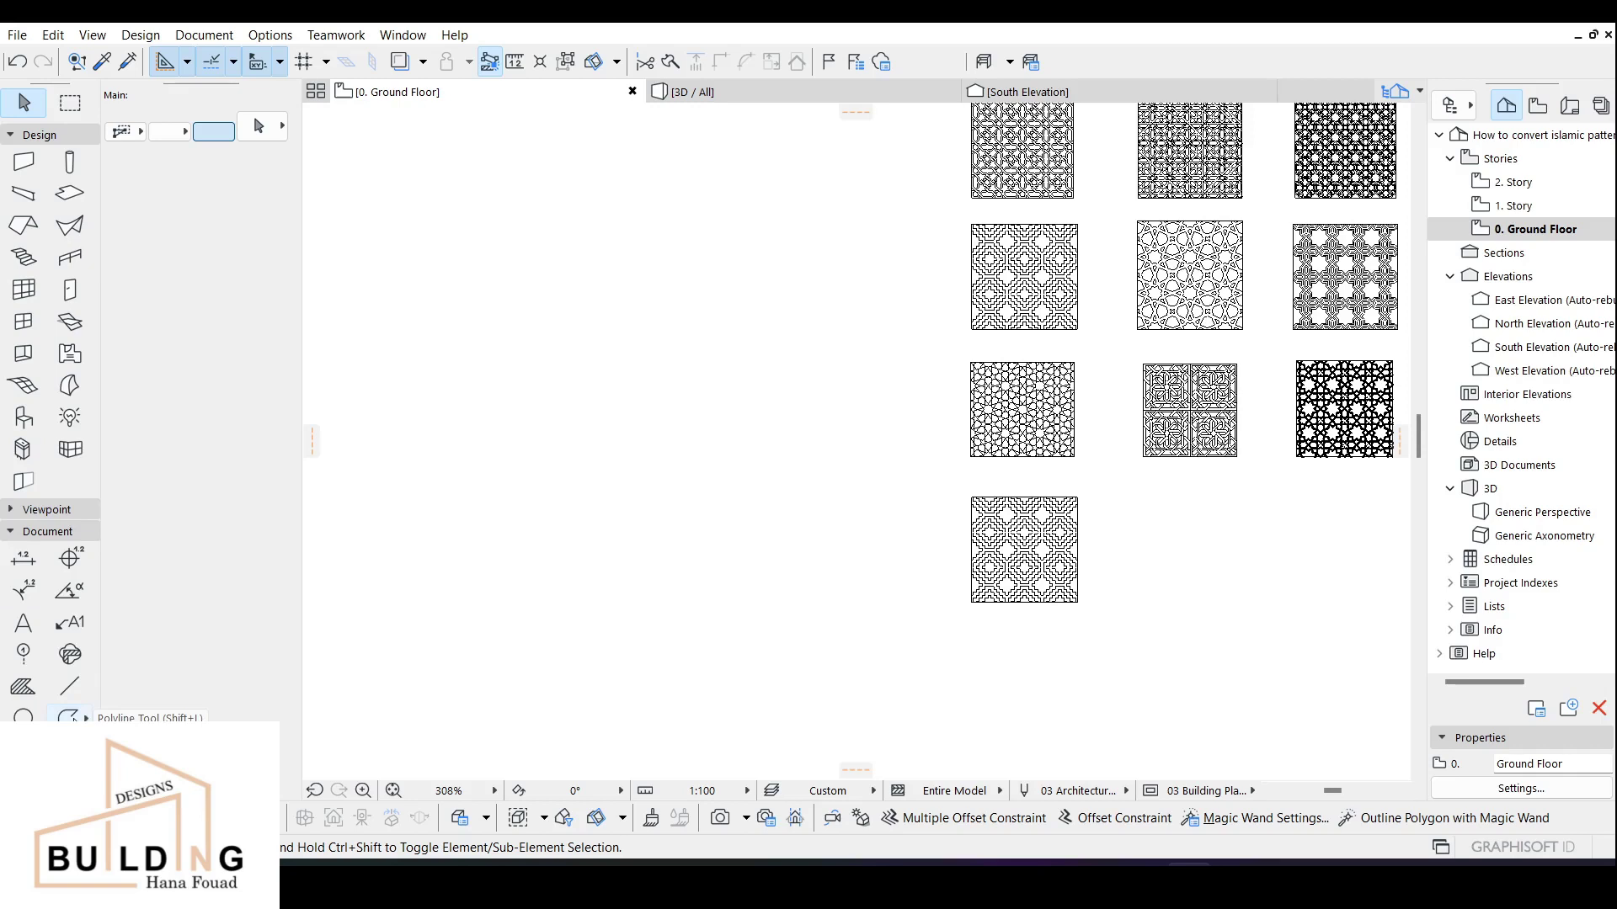
left_click(70, 717)
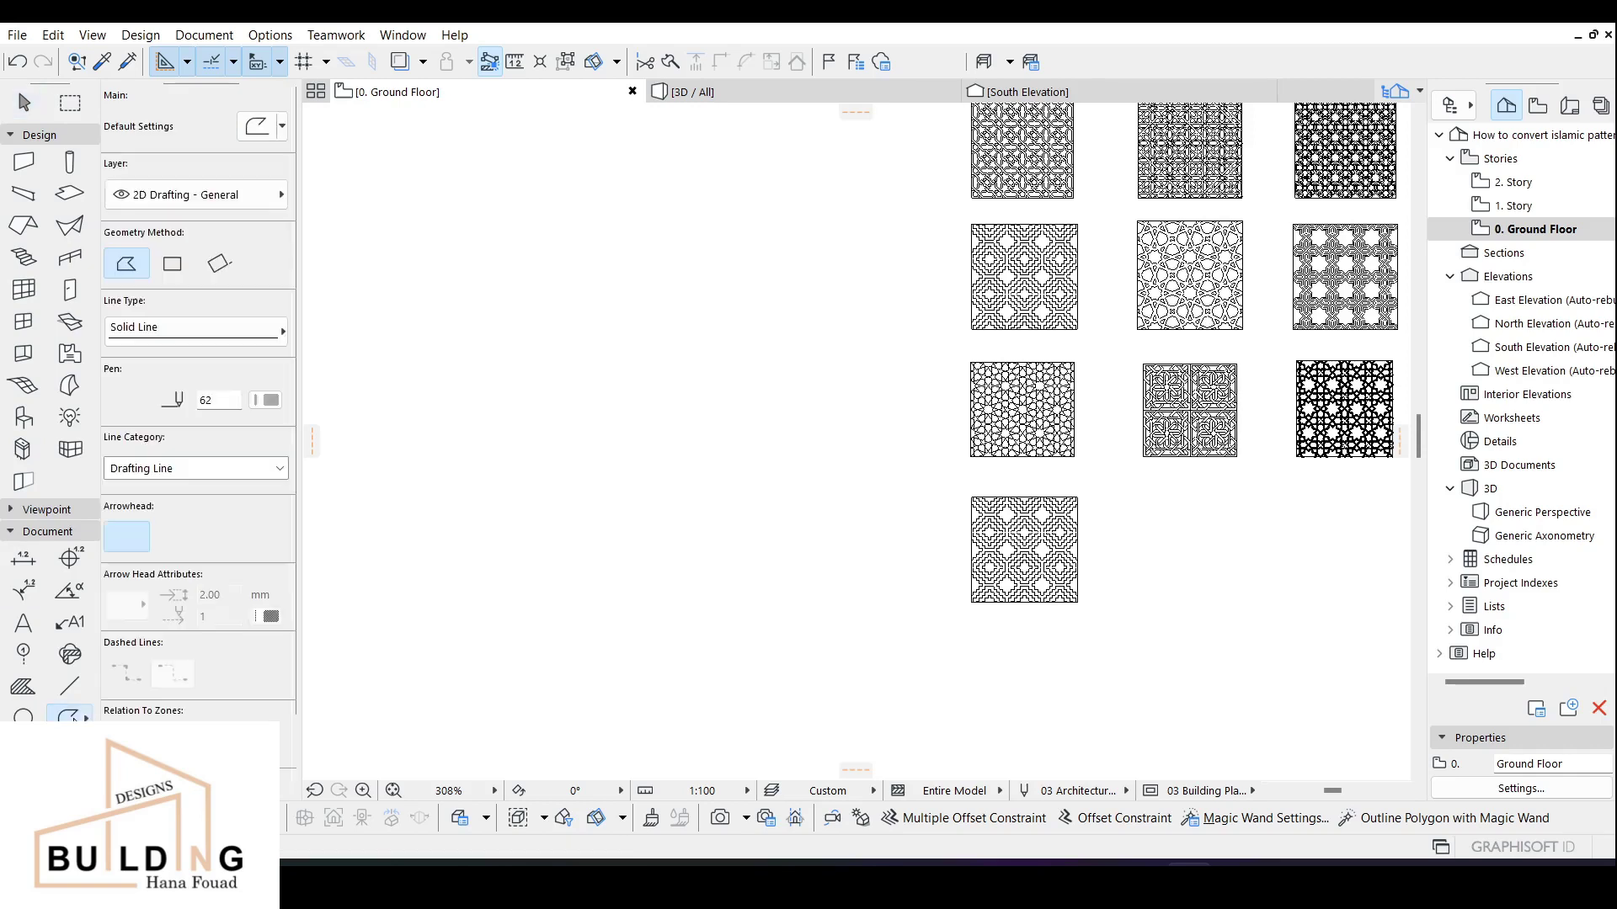
left_click(479, 296)
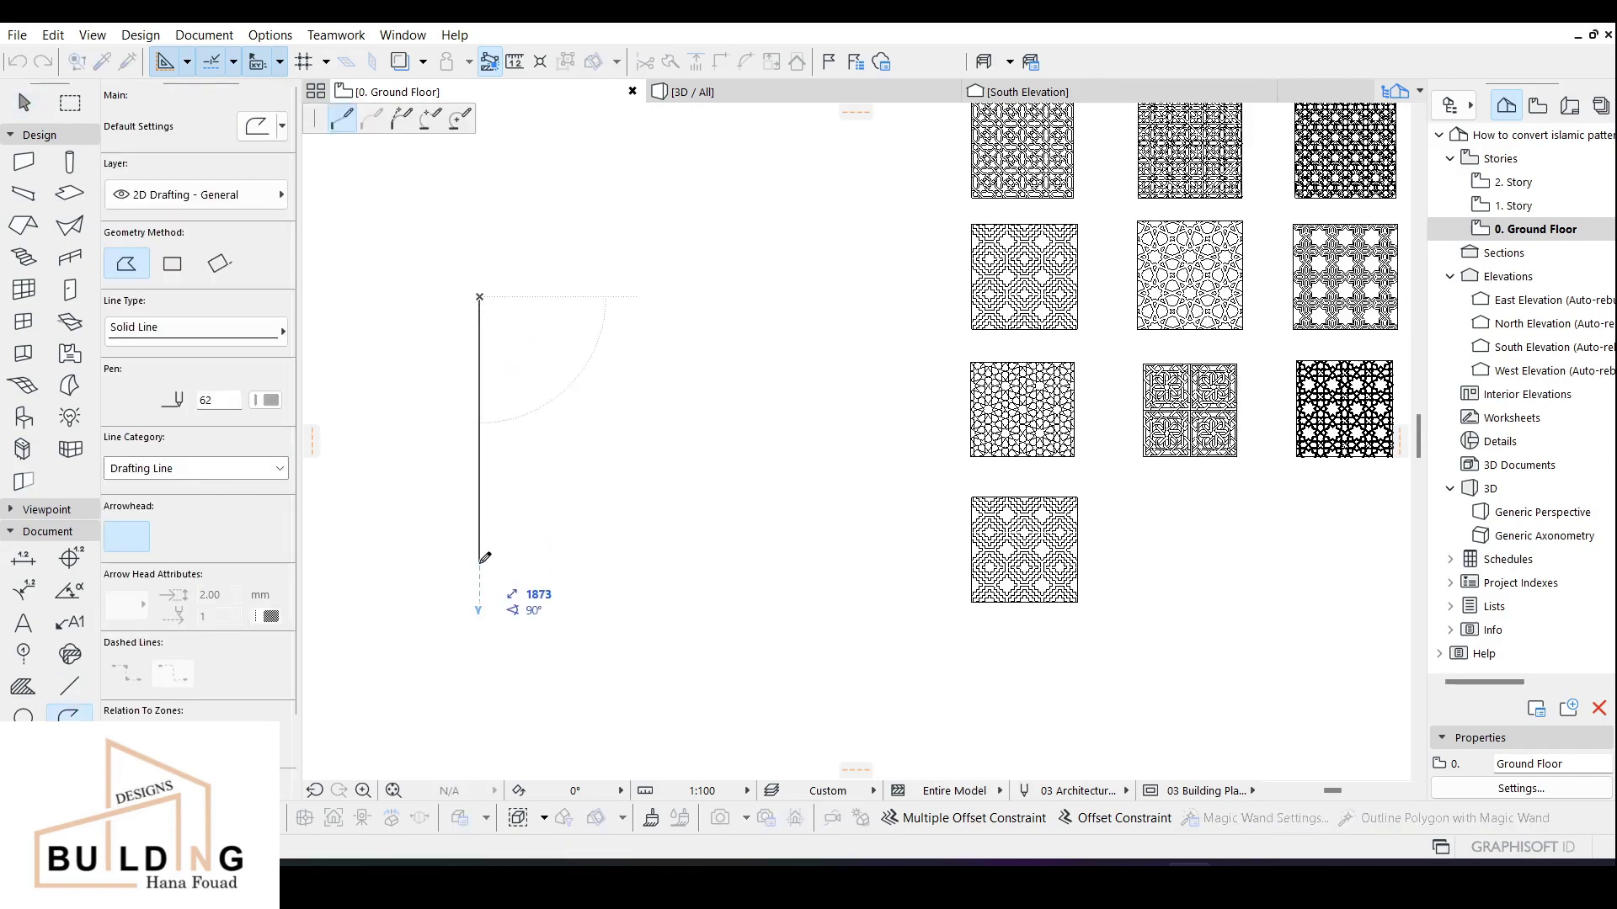
type("1000")
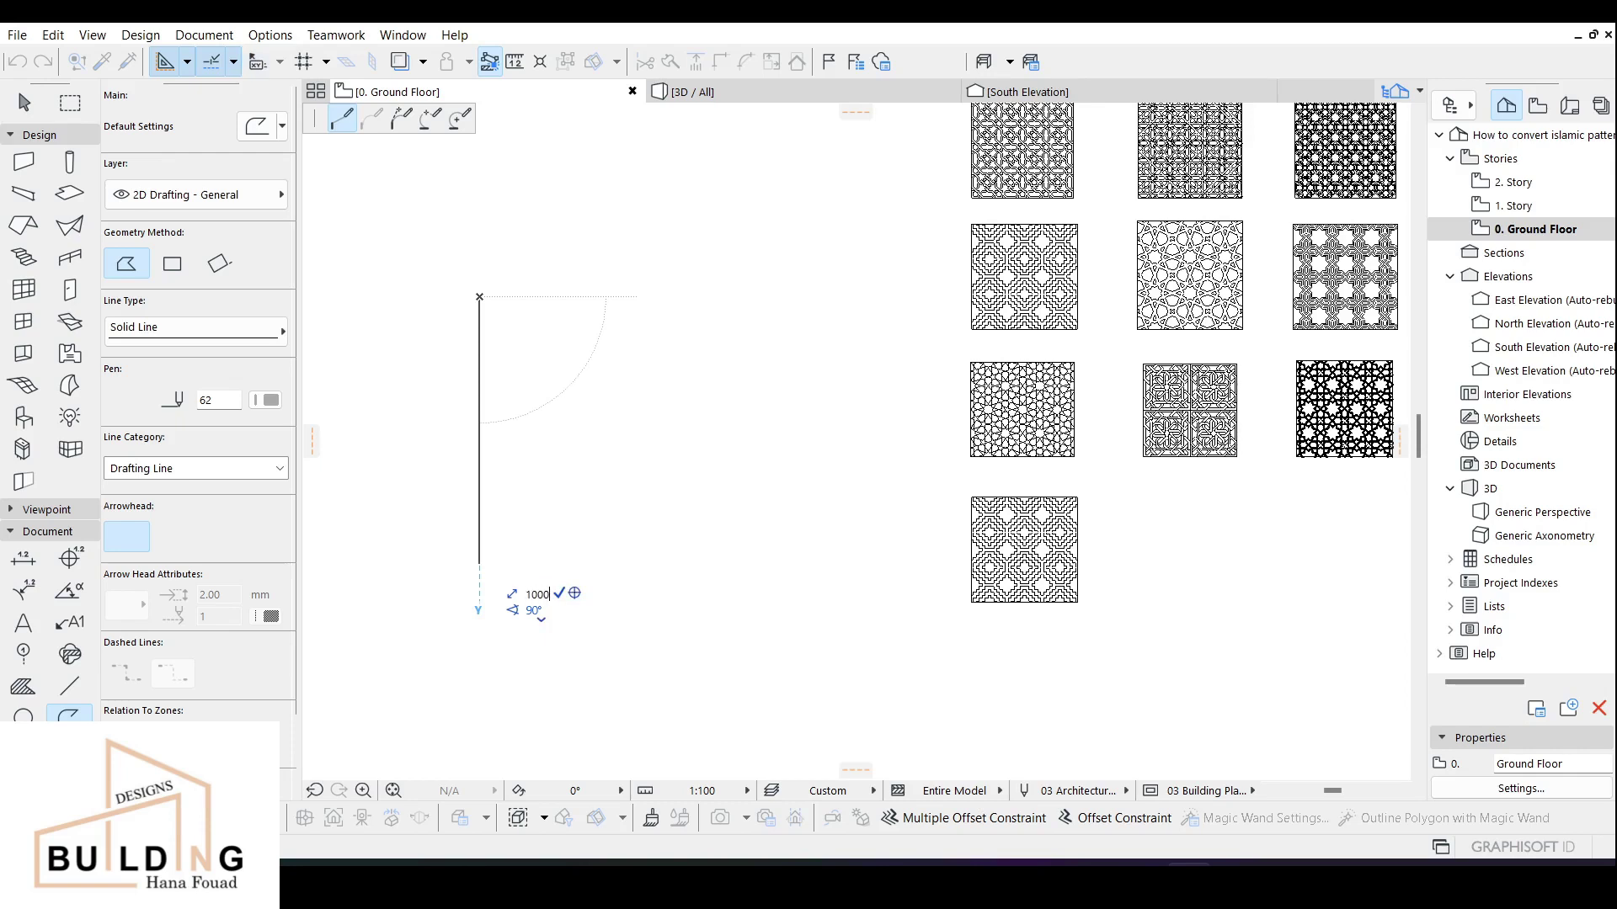
key("Return")
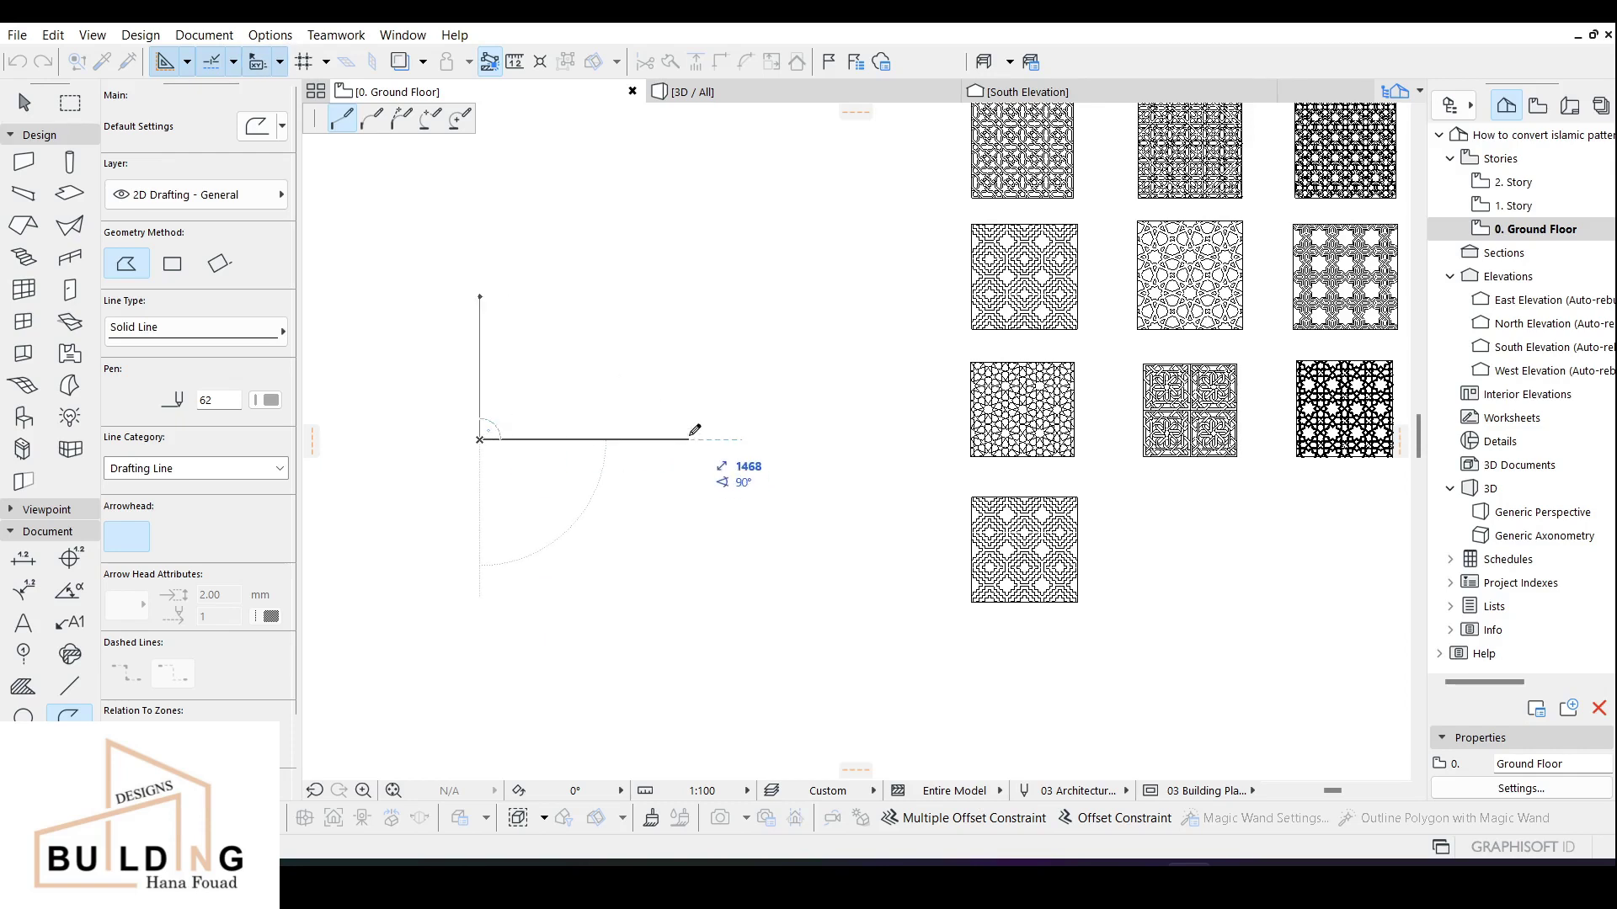
key("Escape")
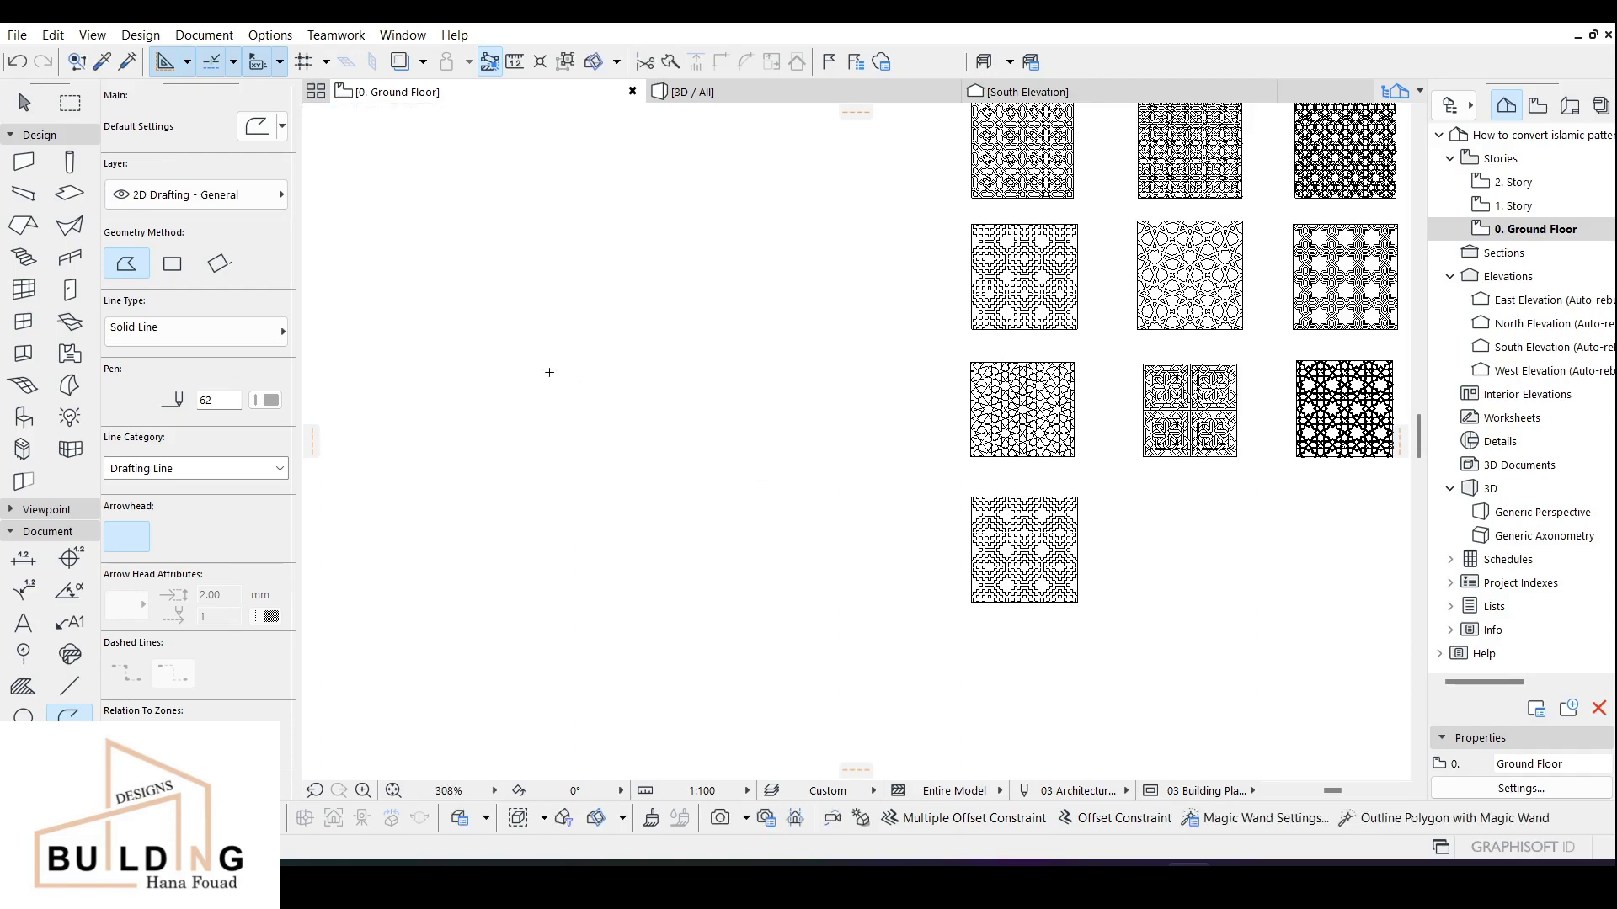
Draw a closed 2500 by 2500 mm square polyline in the empty area to the left of the patterns.
left_click(549, 287)
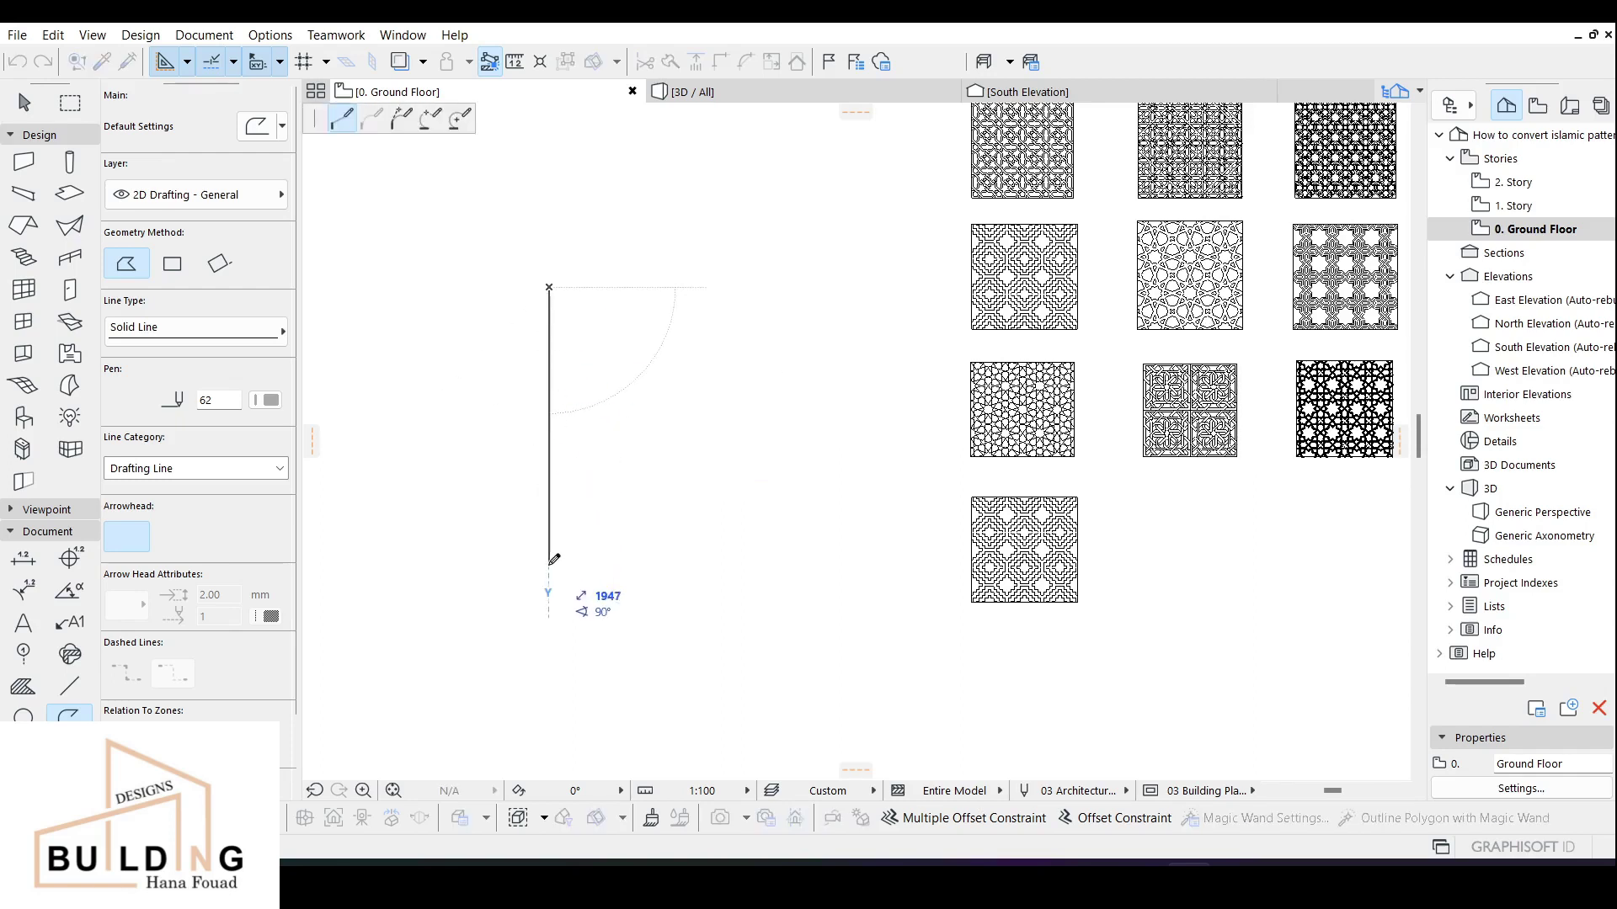
type("2")
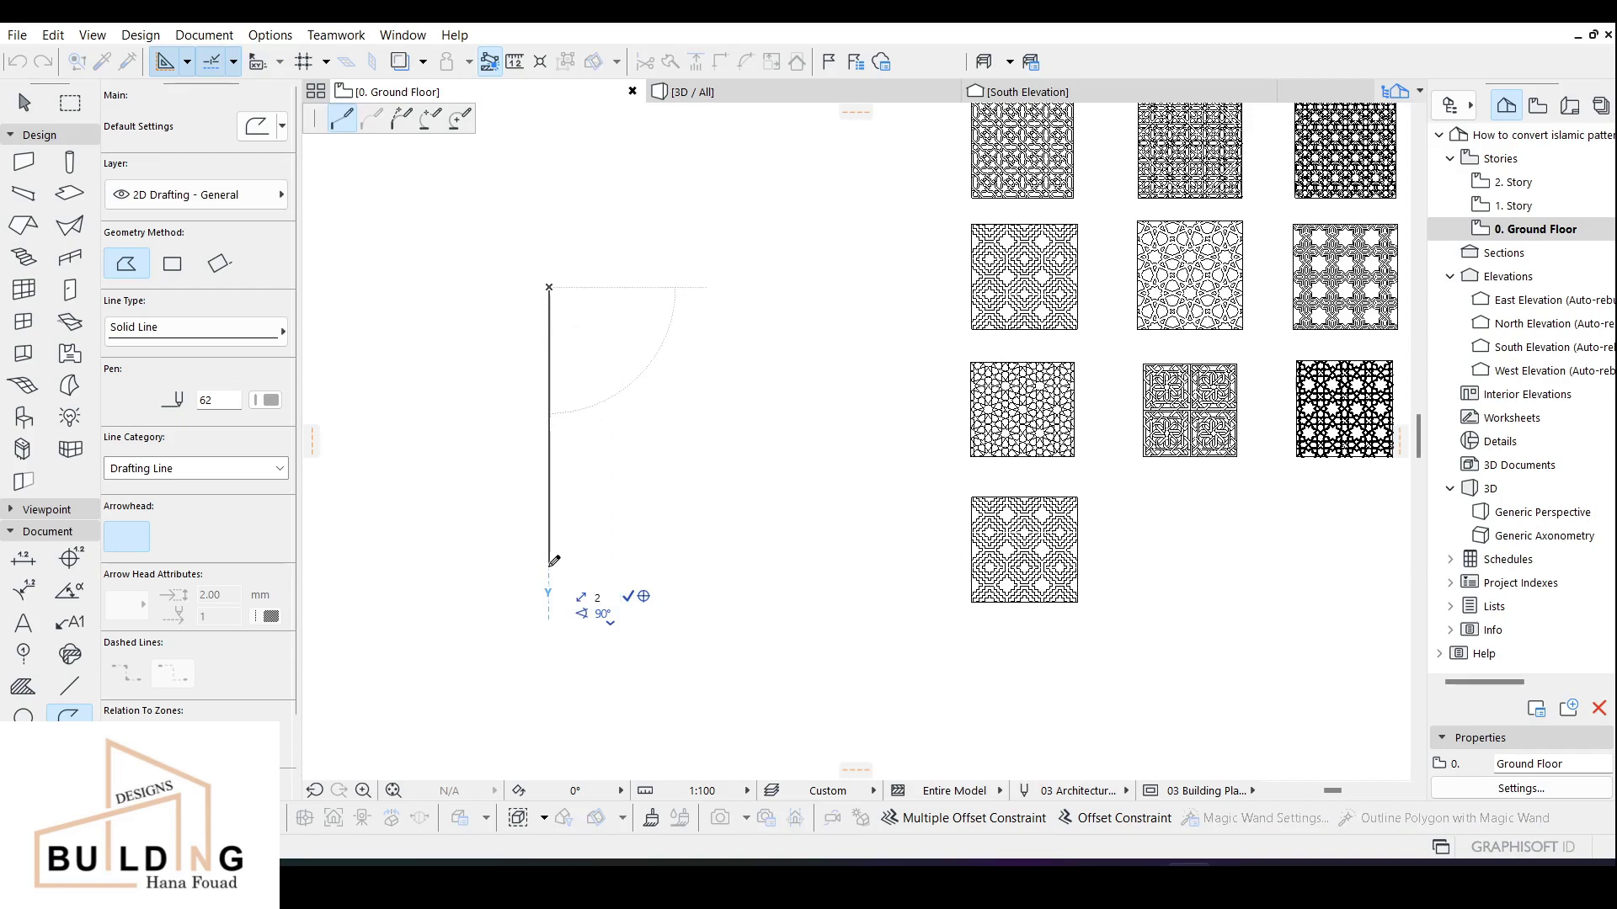
type("500")
key("Return")
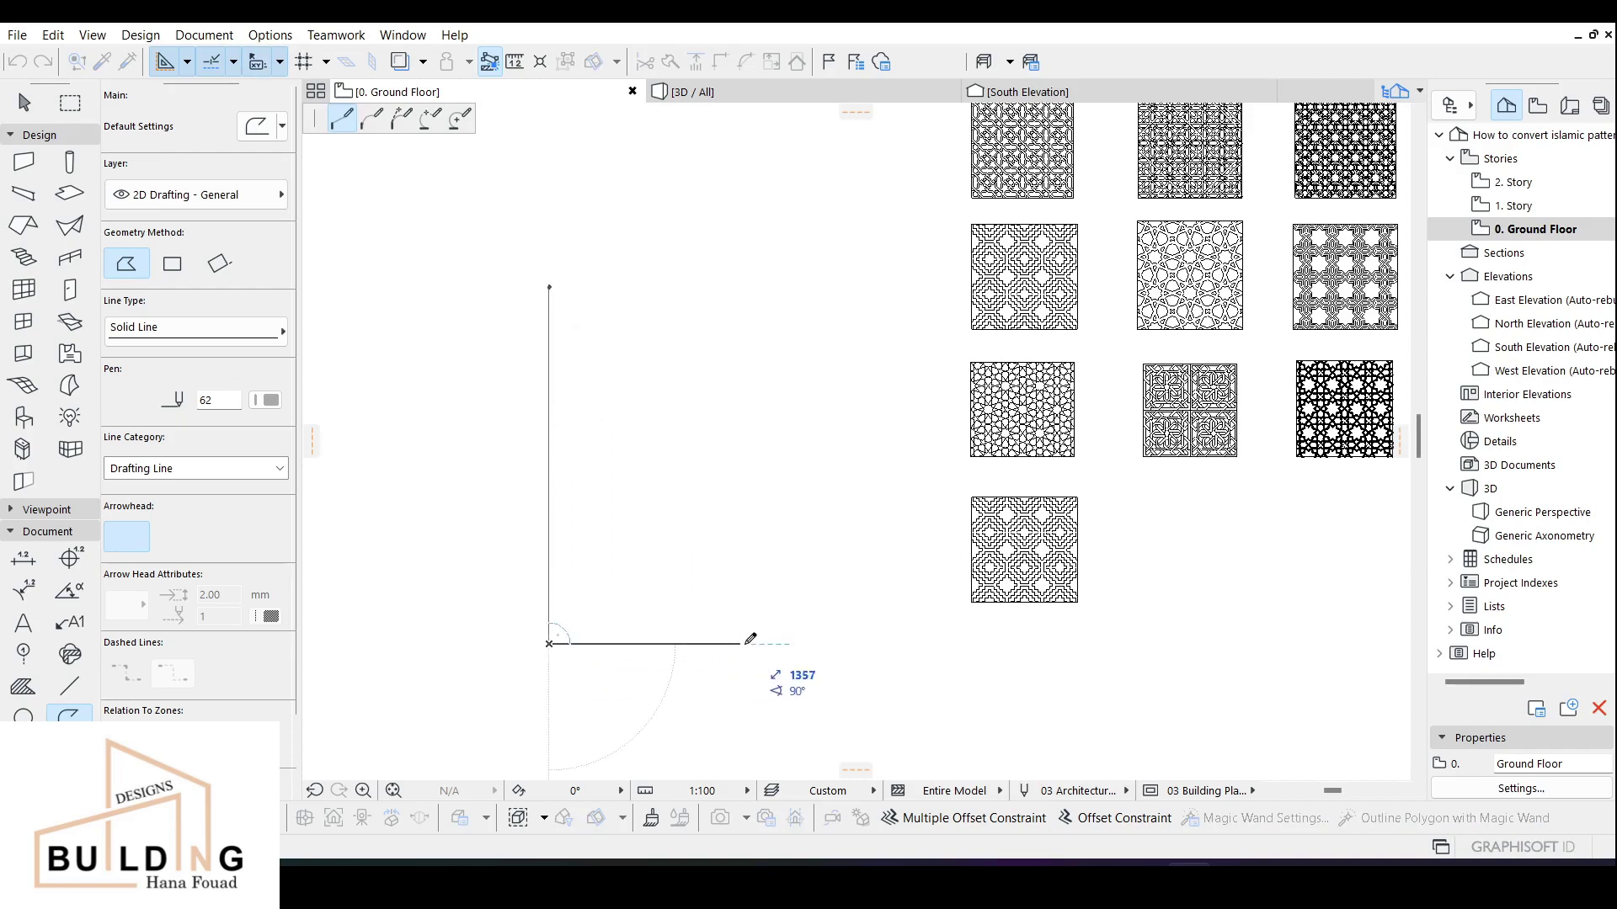
type("2500")
key("Return")
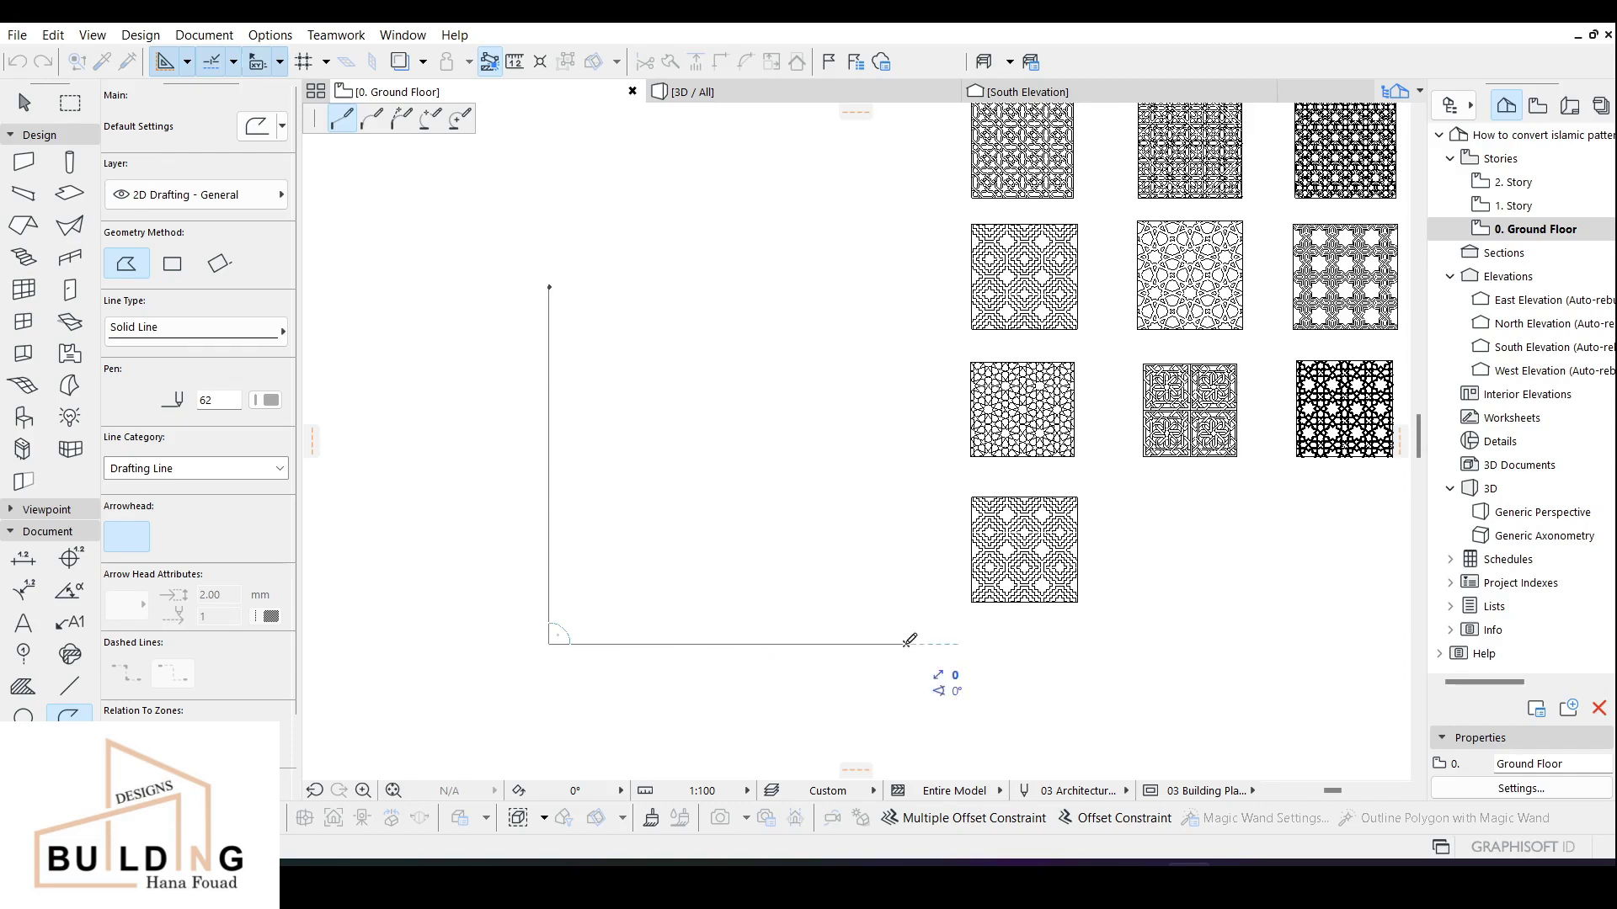
left_click(905, 287)
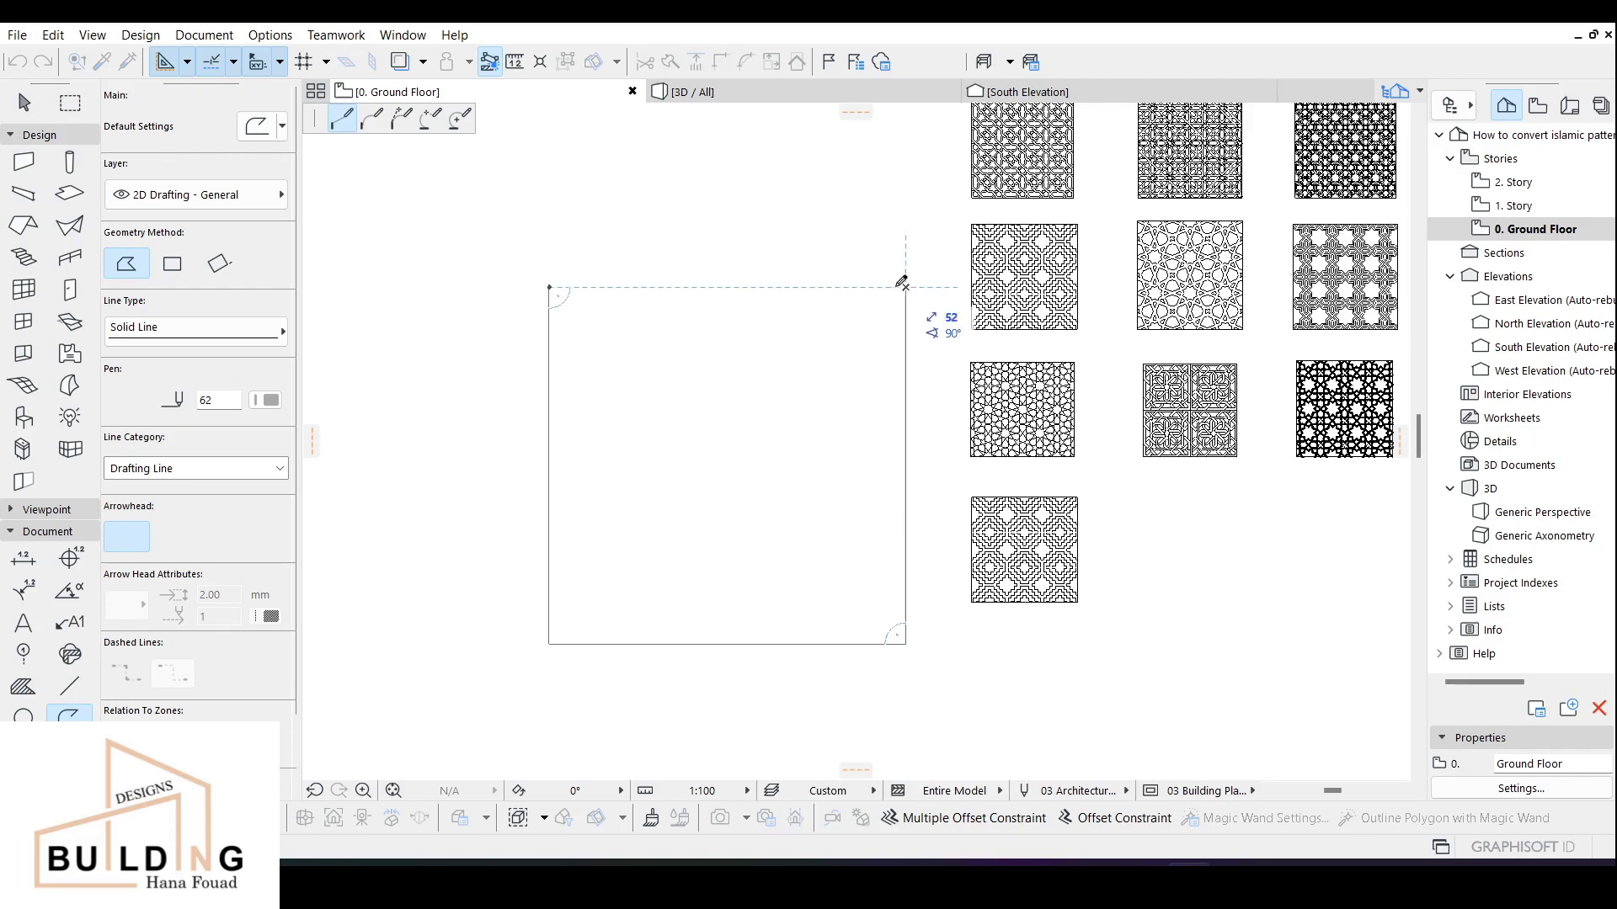
left_click(549, 287)
right_click(549, 287)
key("Escape")
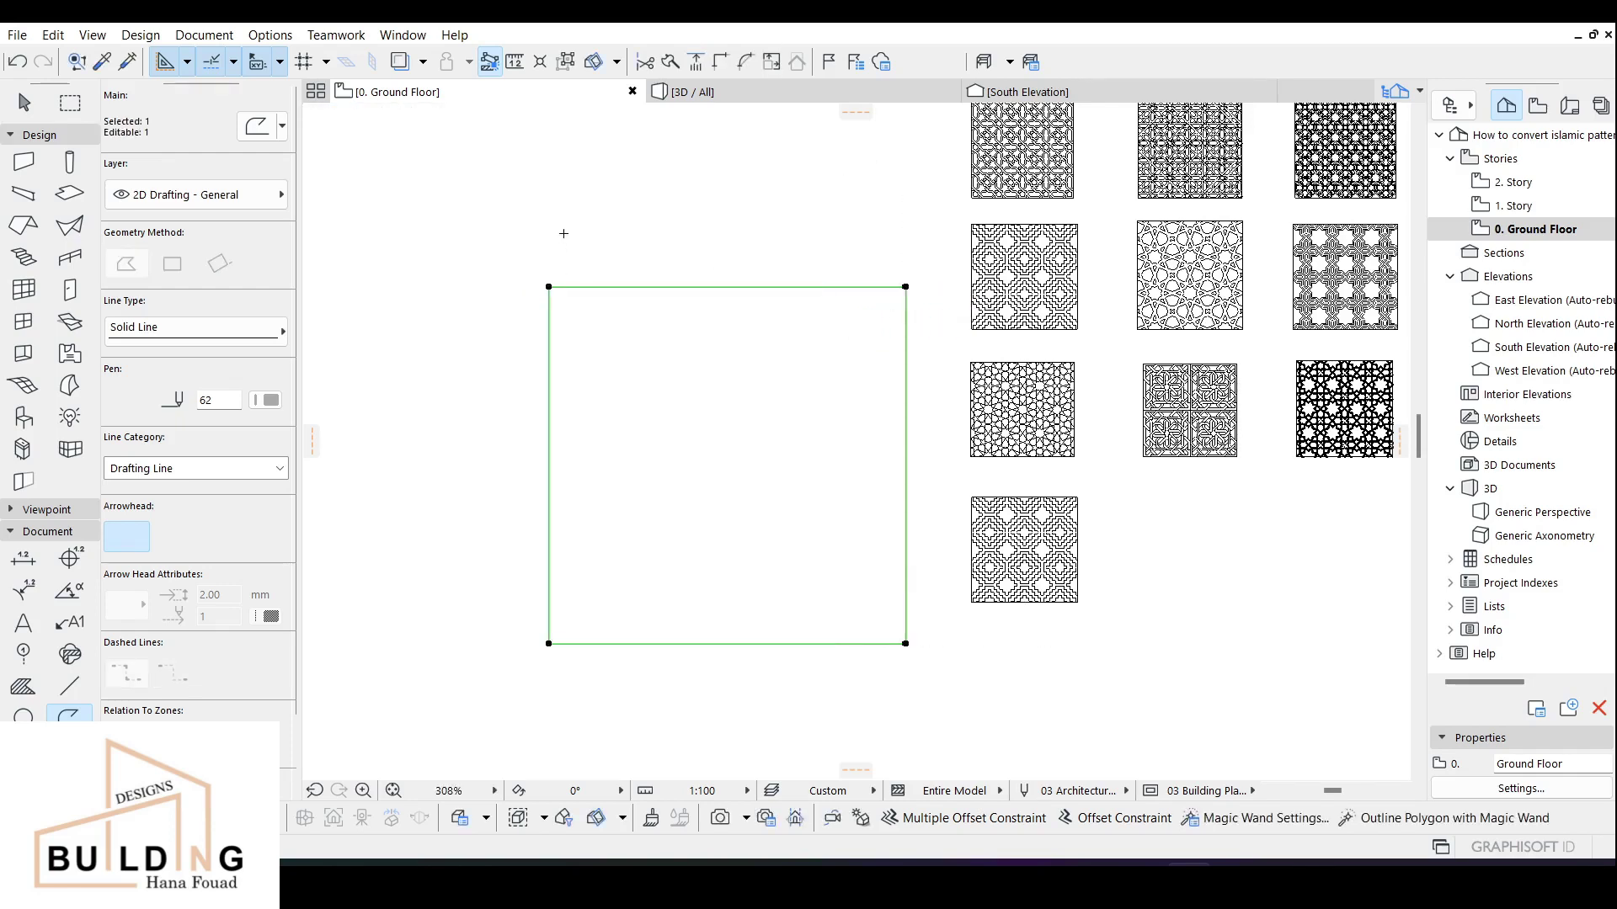
key("Escape")
Select the grouped pattern copy with a polygonal area and move its upper-left corner onto the square's upper-left corner.
scroll(1167, 599, "down", 1)
middle_click_drag(1167, 598, 1101, 508)
key("Escape")
left_click(1032, 410)
left_click(1039, 558)
left_click(917, 525)
right_click(914, 399)
left_click(958, 498)
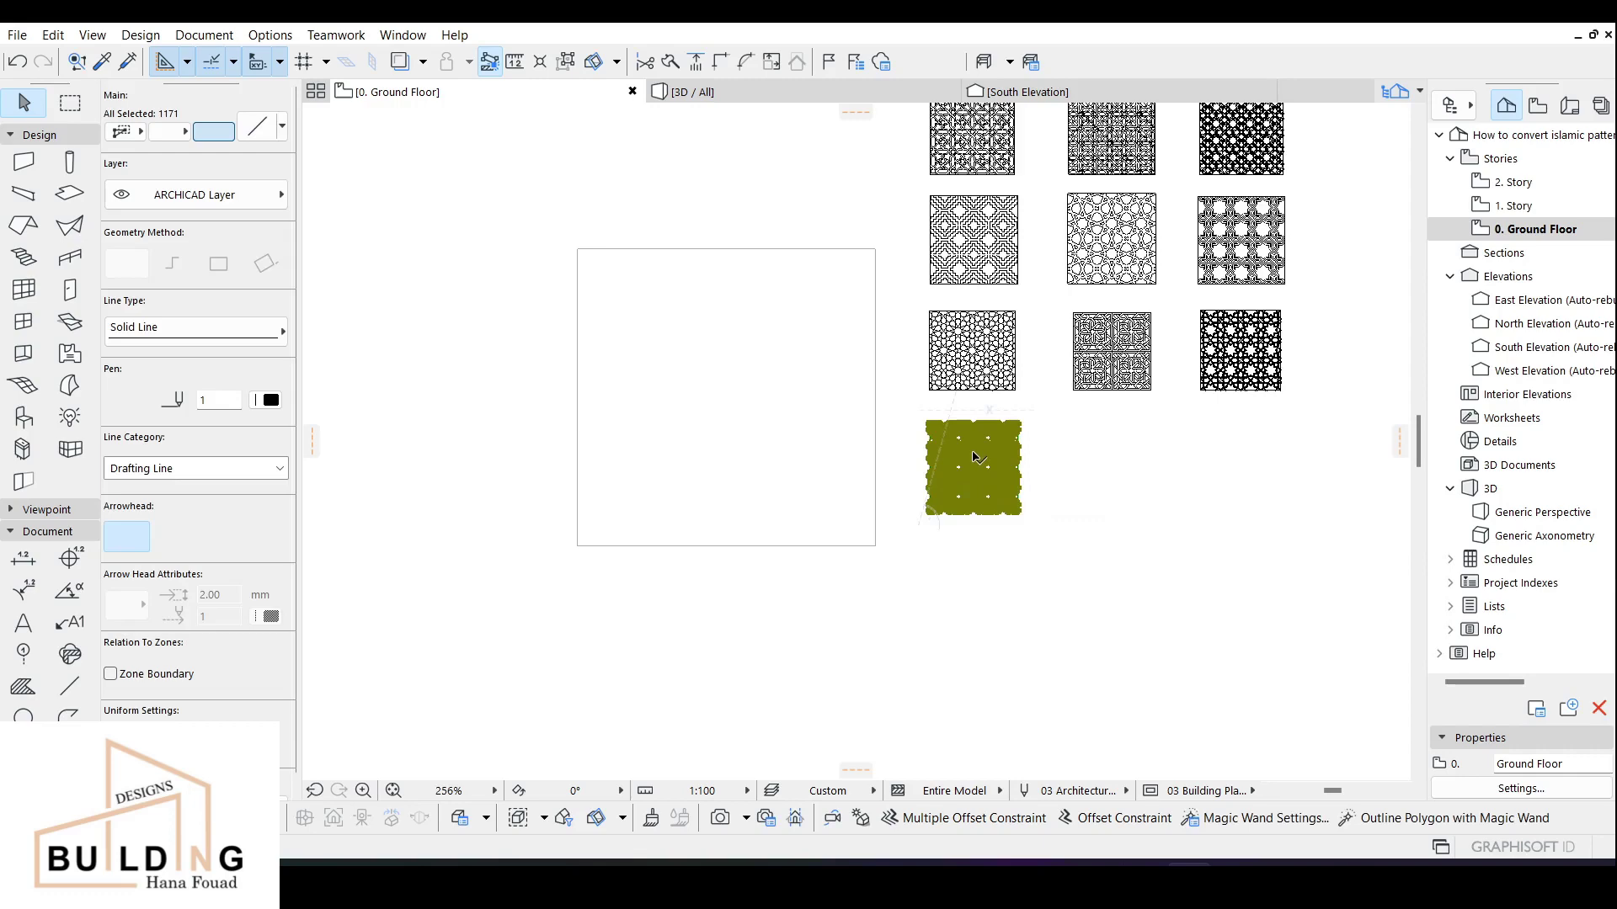
scroll(937, 433, "up", 2)
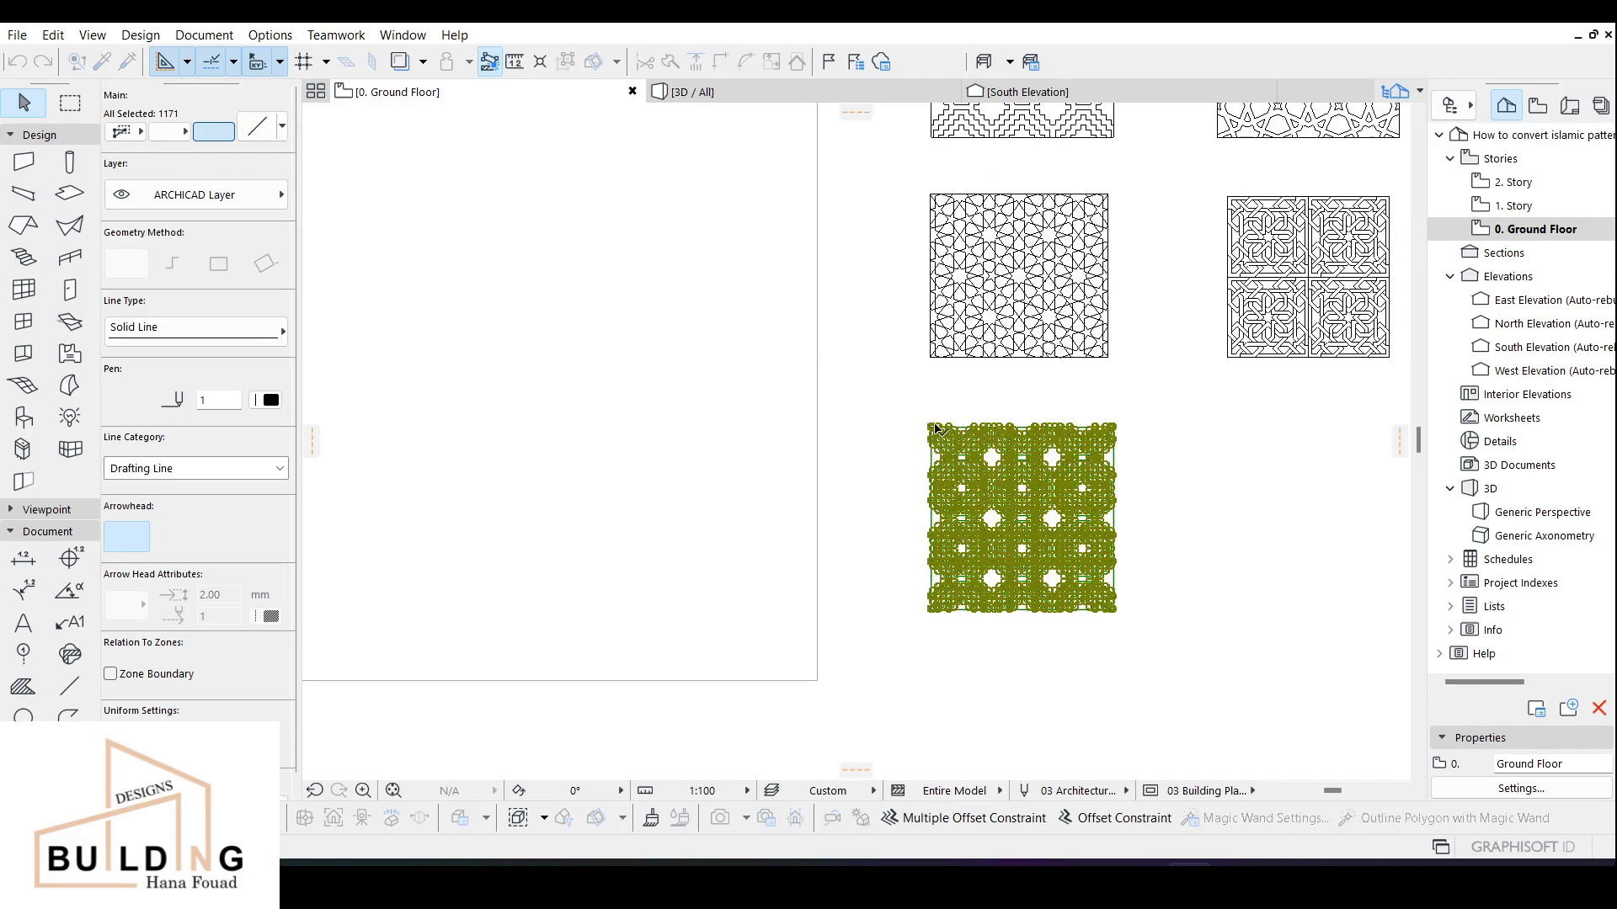
scroll(936, 429, "up", 2)
scroll(935, 430, "up", 2)
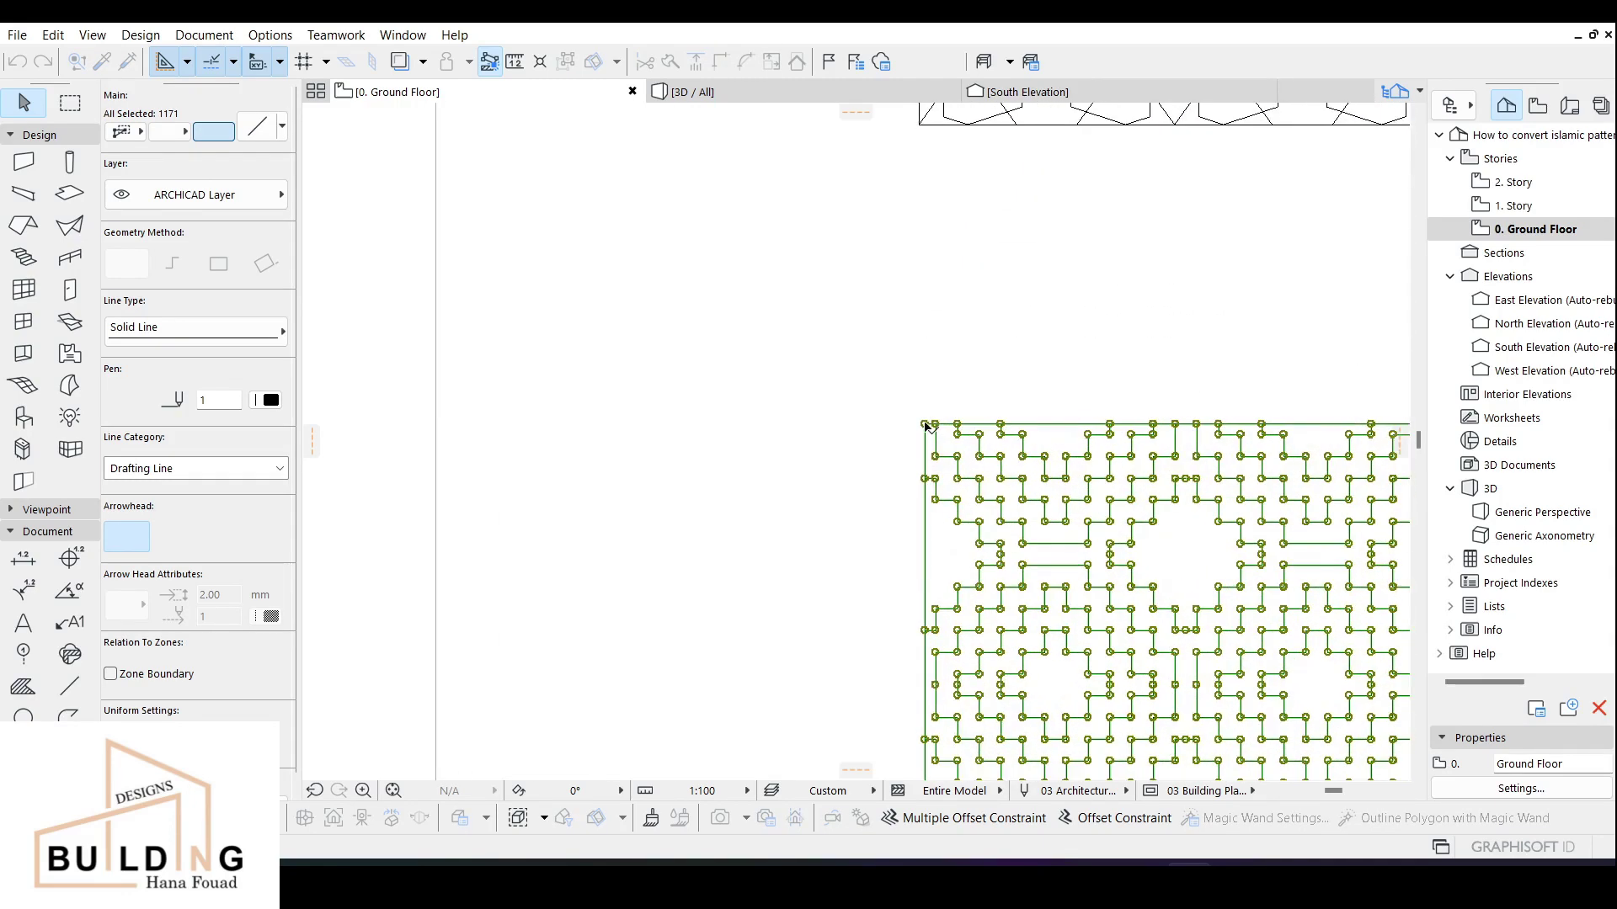
scroll(791, 371, "down", 5)
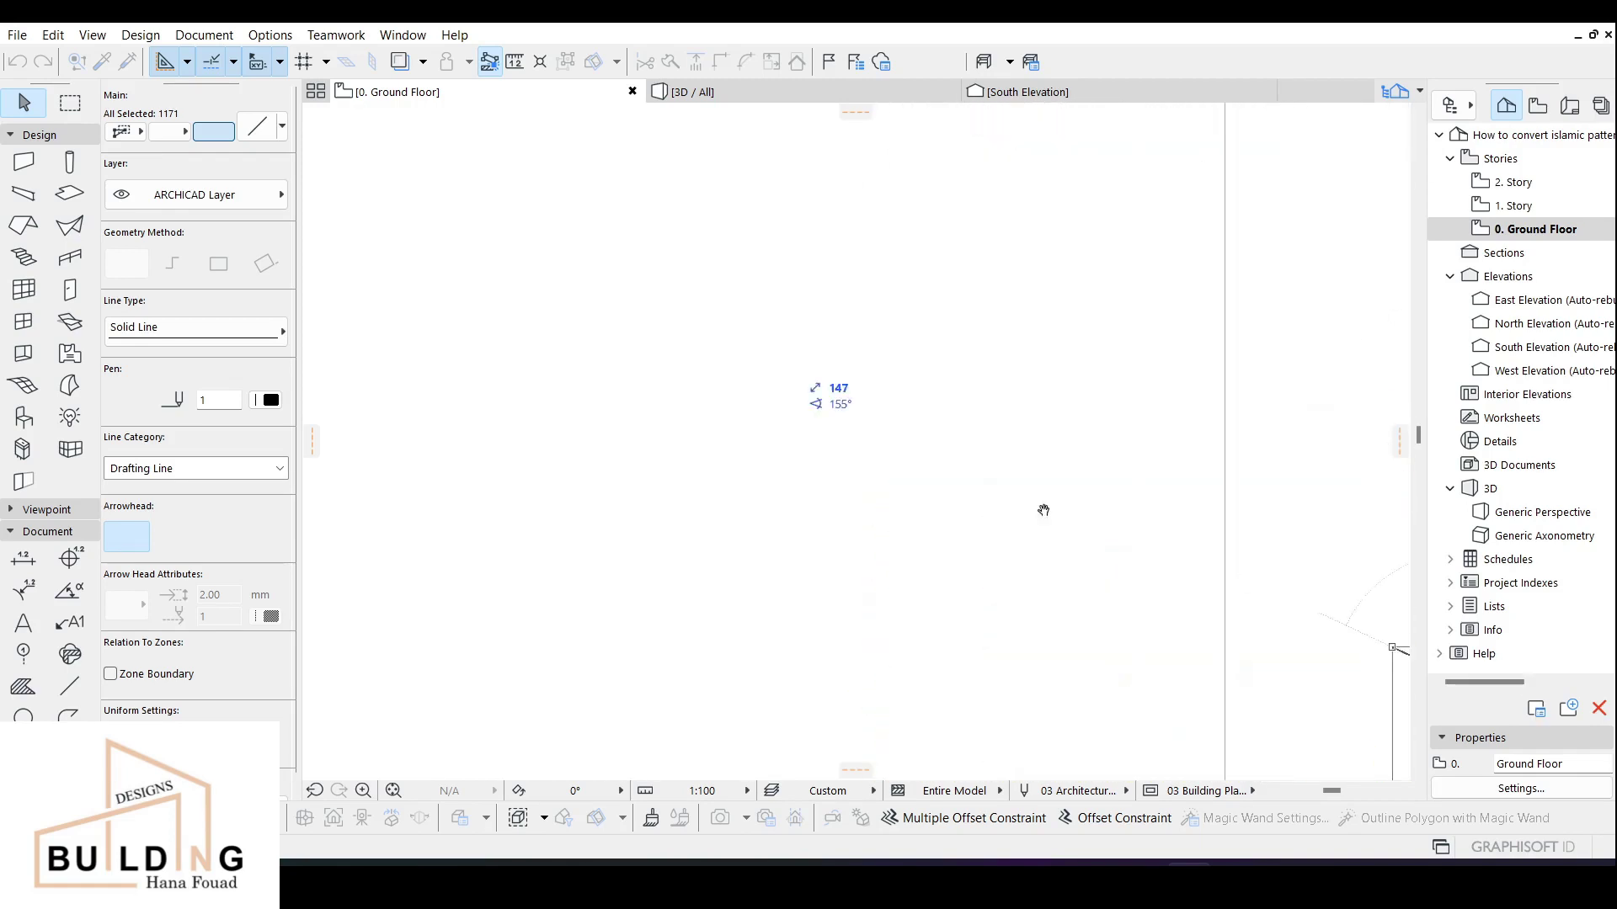
middle_click_drag(748, 385, 934, 458)
left_click(723, 317)
middle_click_drag(703, 366, 837, 371)
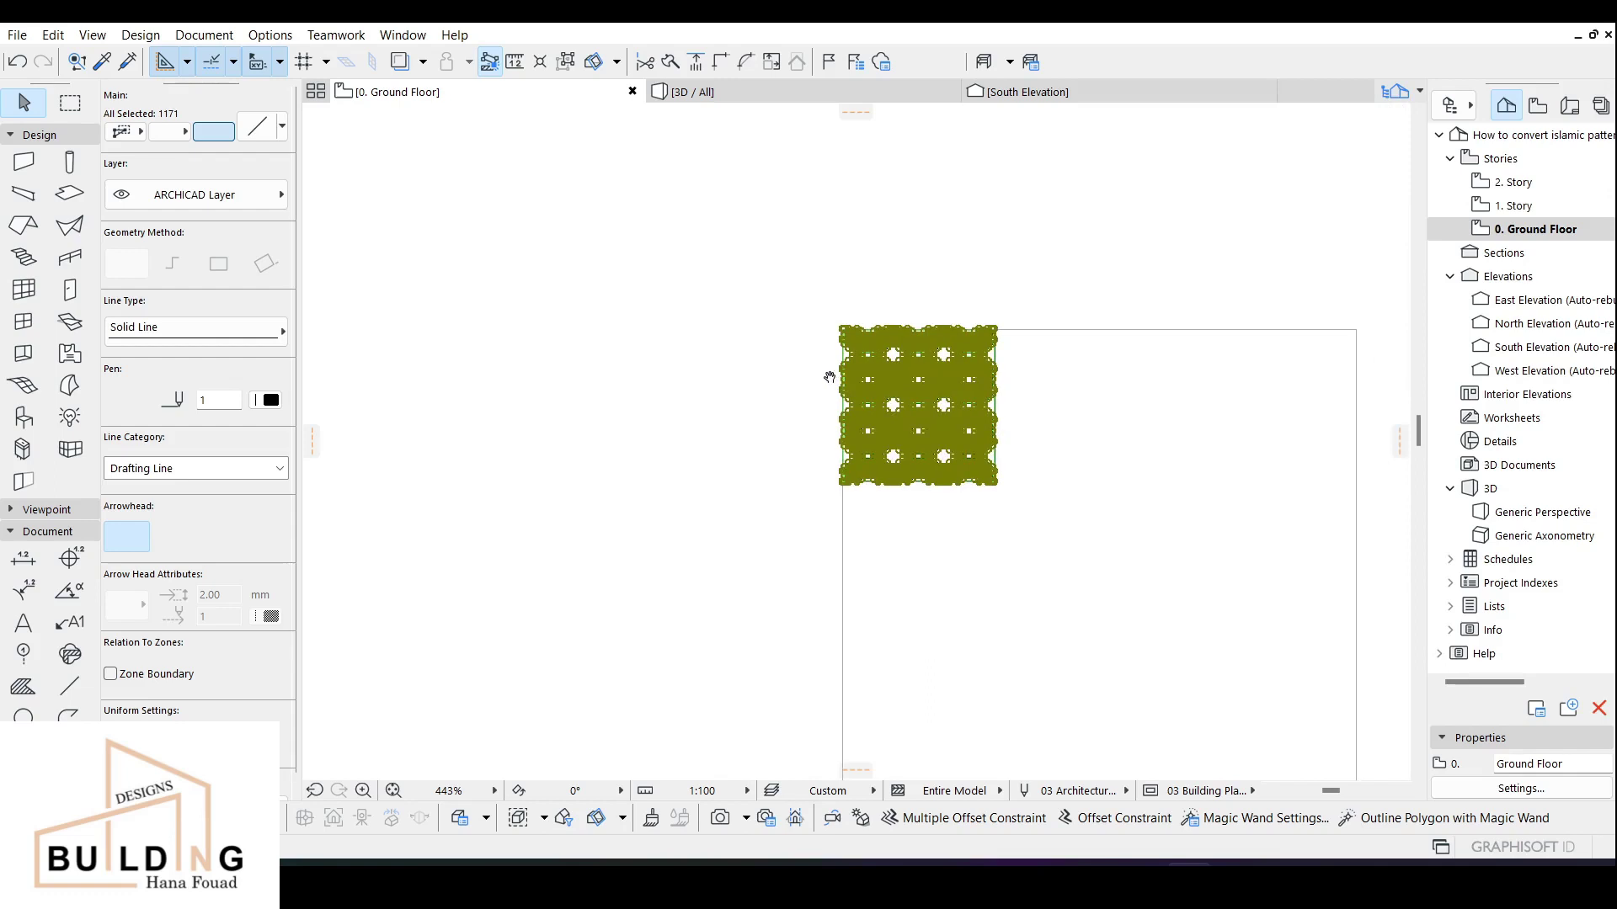
Start the Resize operation on the selected pattern with its ratio defined graphically.
scroll(837, 371, "up", 1)
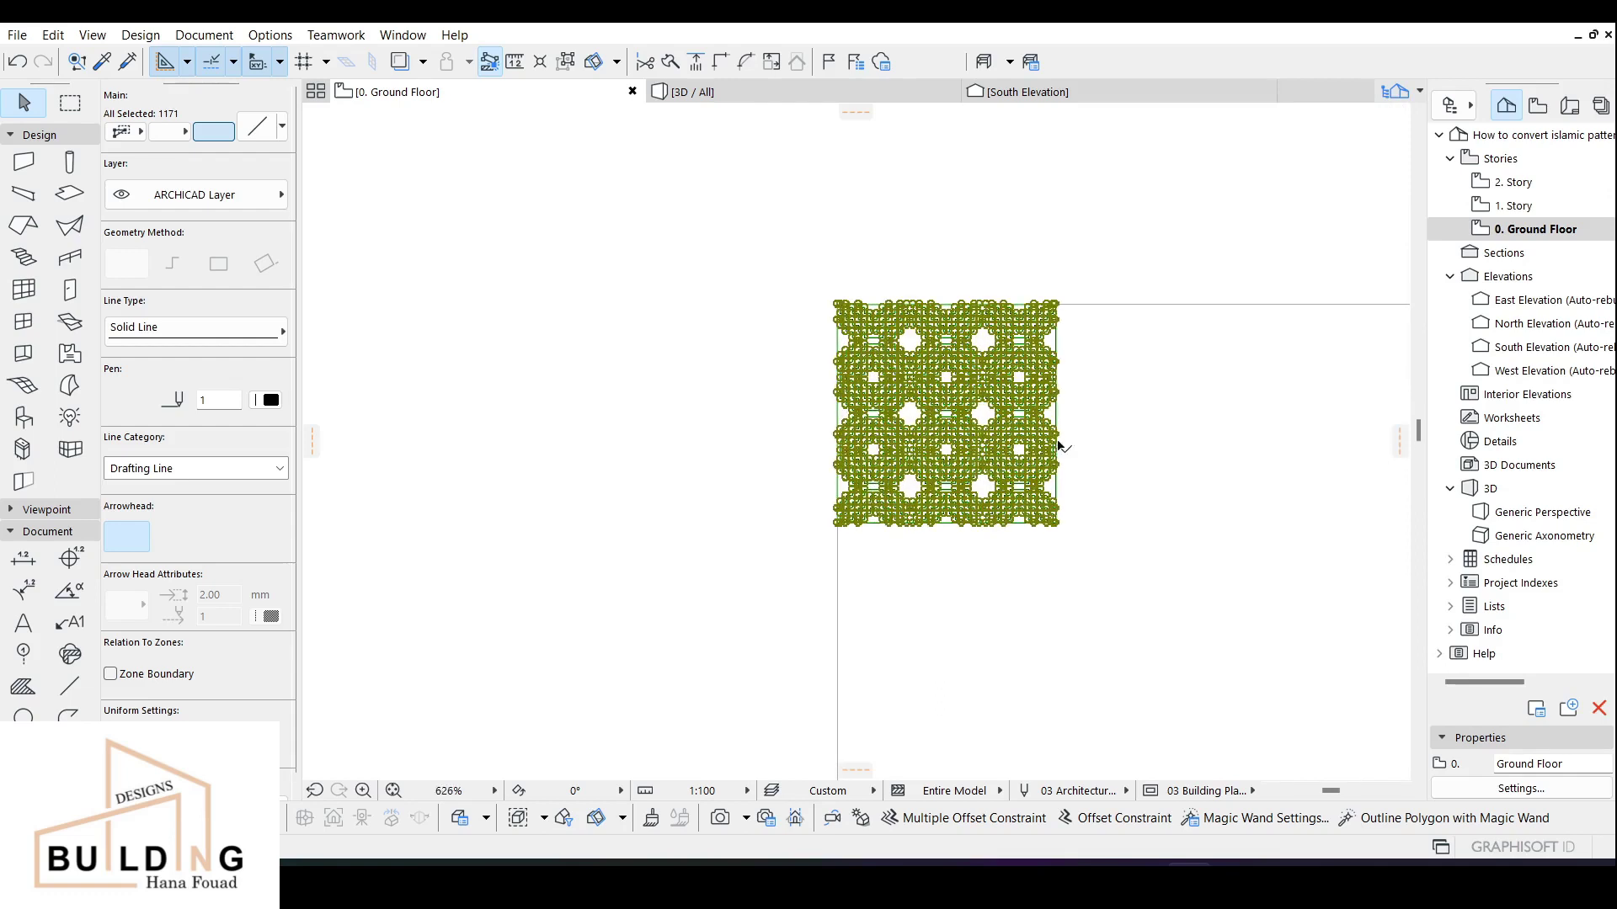
left_click(53, 36)
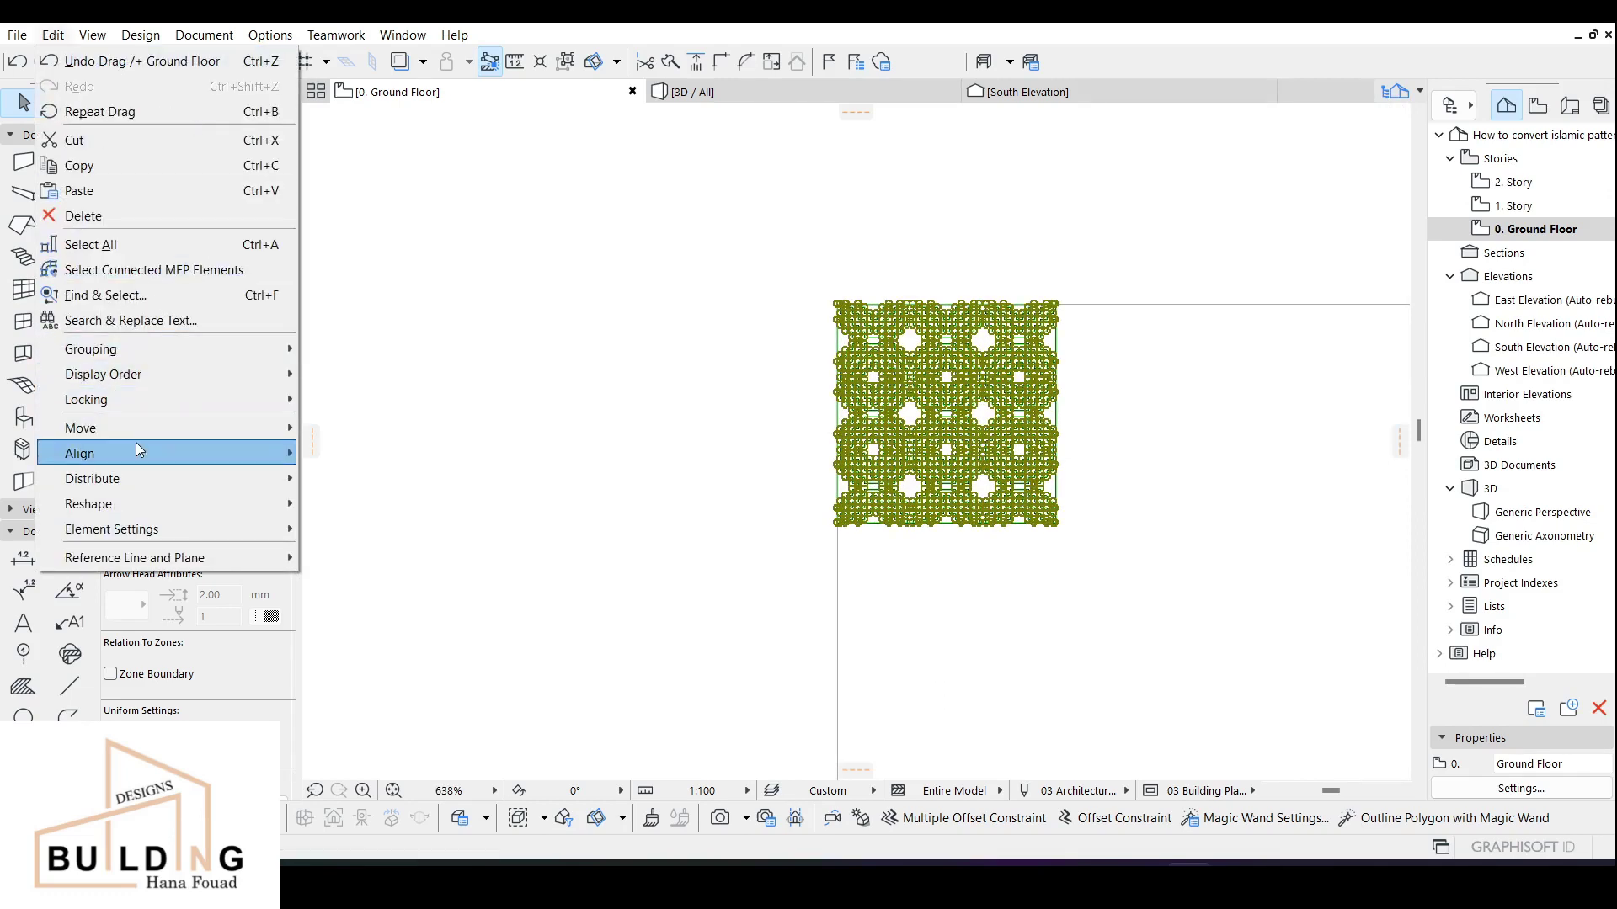
mouse_move(157, 374)
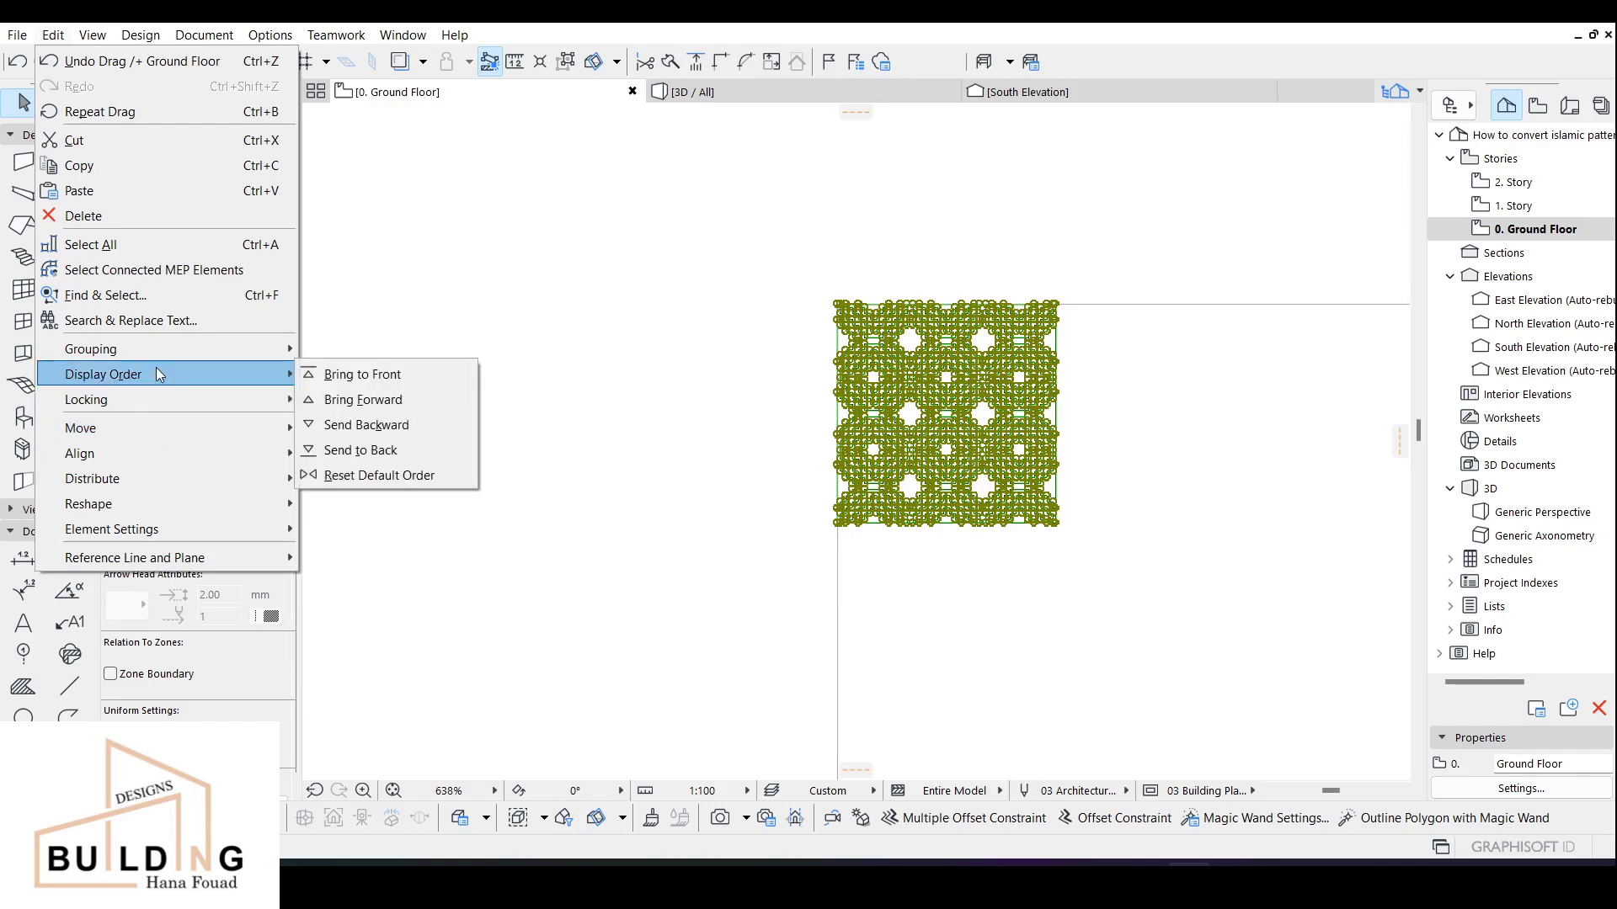
mouse_move(145, 503)
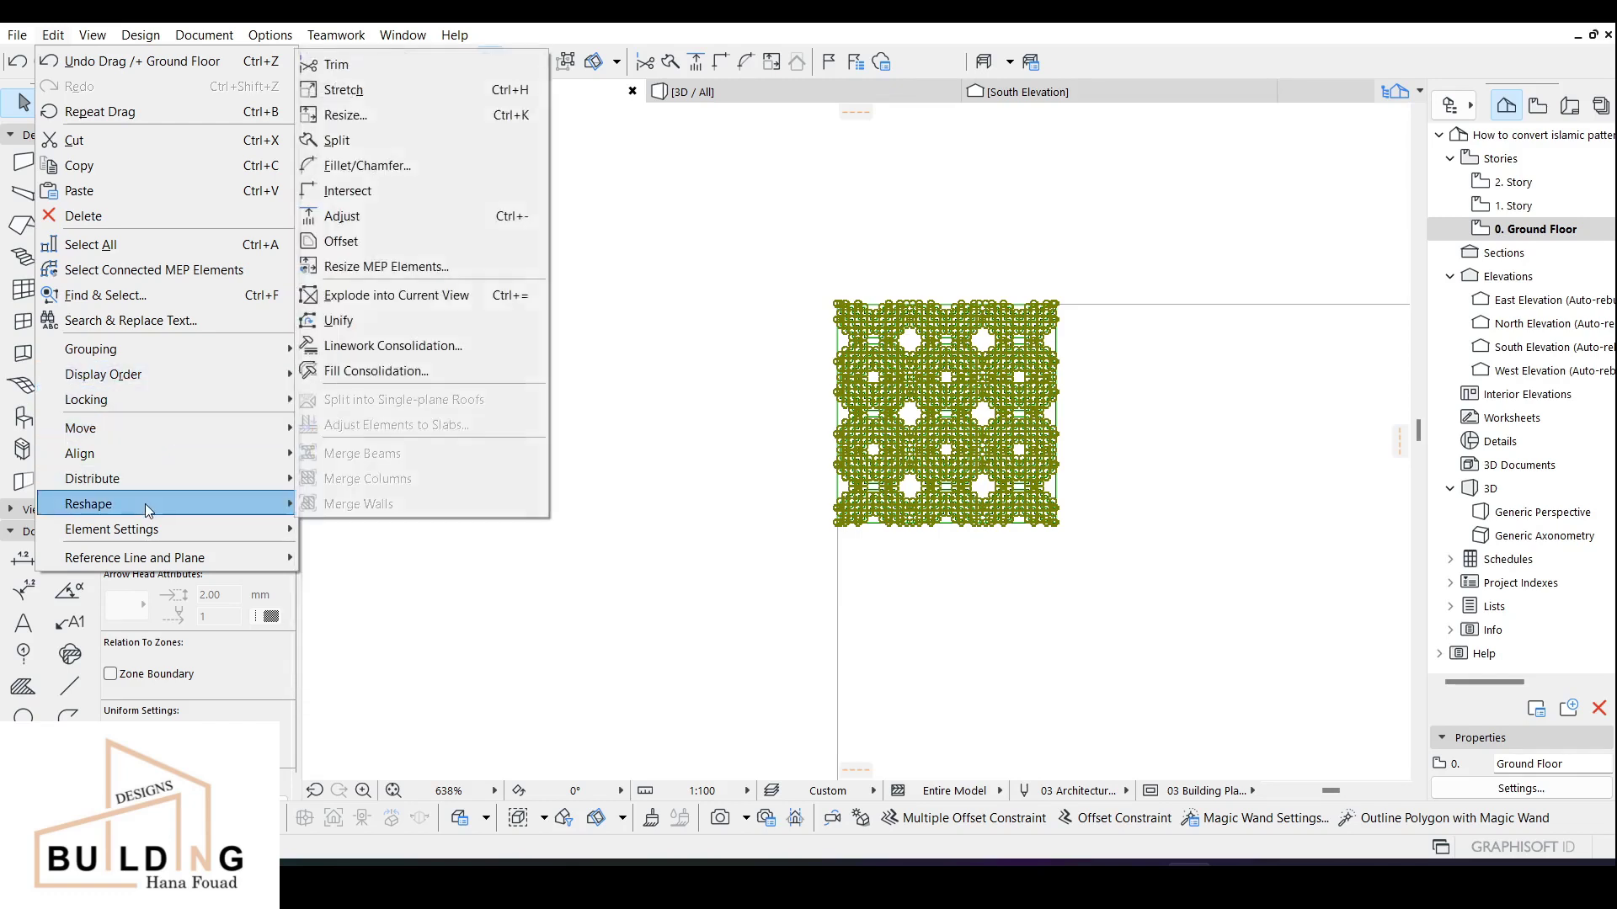
left_click(370, 116)
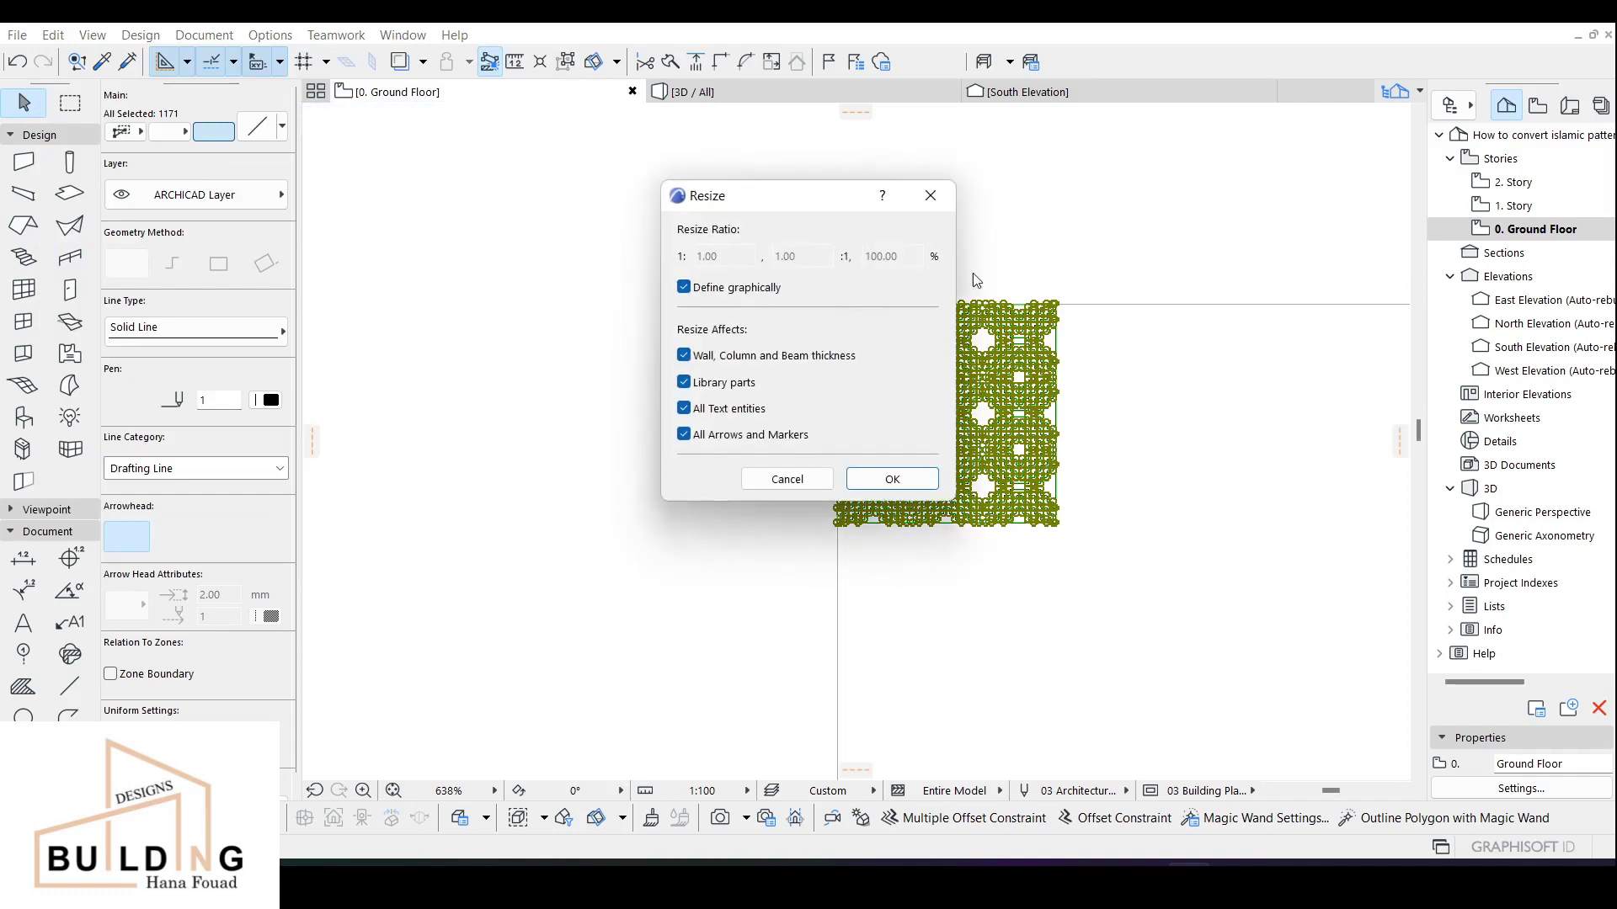
left_click(890, 486)
Enlarge the pattern from its upper-left corner, matching its lower-left corner to the 2500 mm square's lower-left corner, and clear the selection.
scroll(837, 314, "up", 3)
left_click(837, 294)
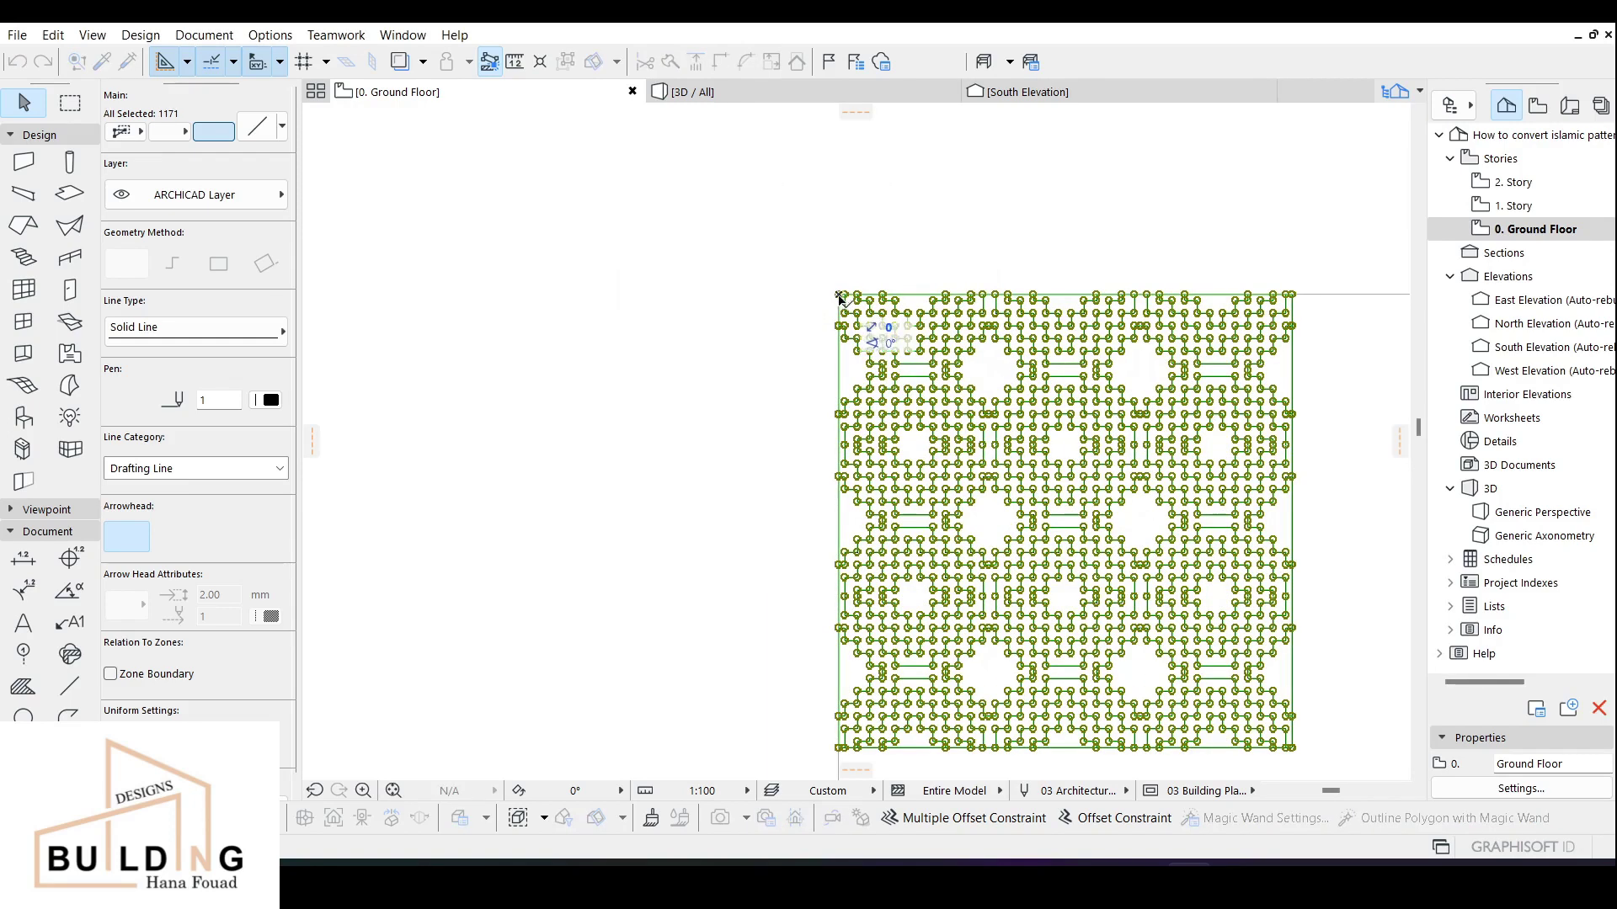
scroll(894, 514, "down", 3)
middle_click_drag(873, 630, 836, 320)
left_click(826, 339)
scroll(832, 491, "down", 3)
middle_click_drag(834, 519, 877, 249)
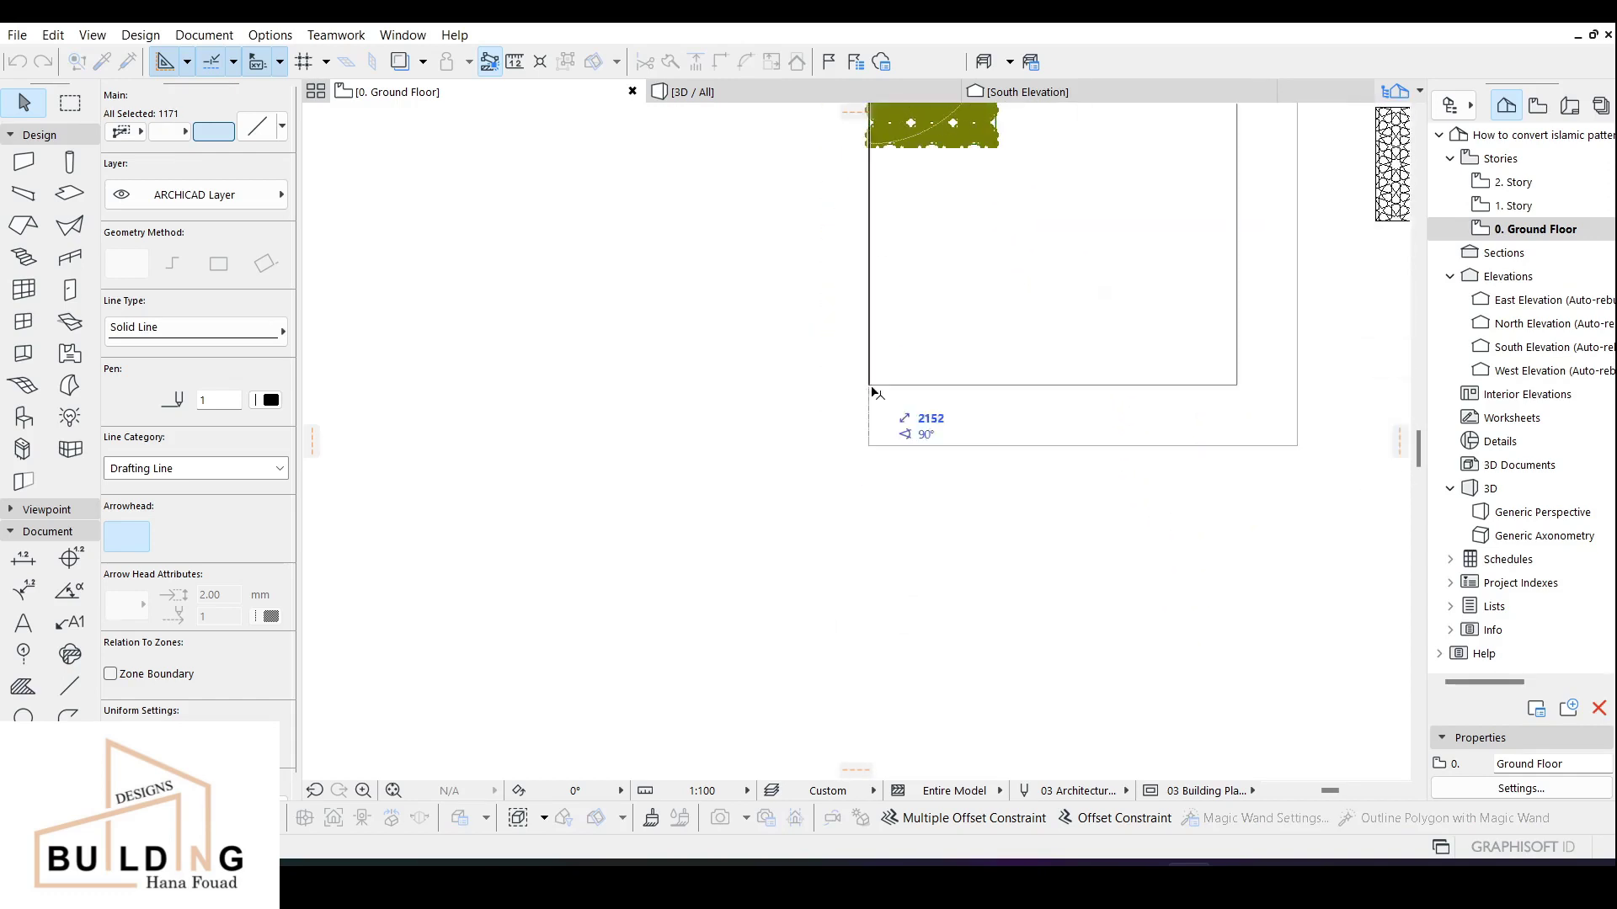
left_click(869, 445)
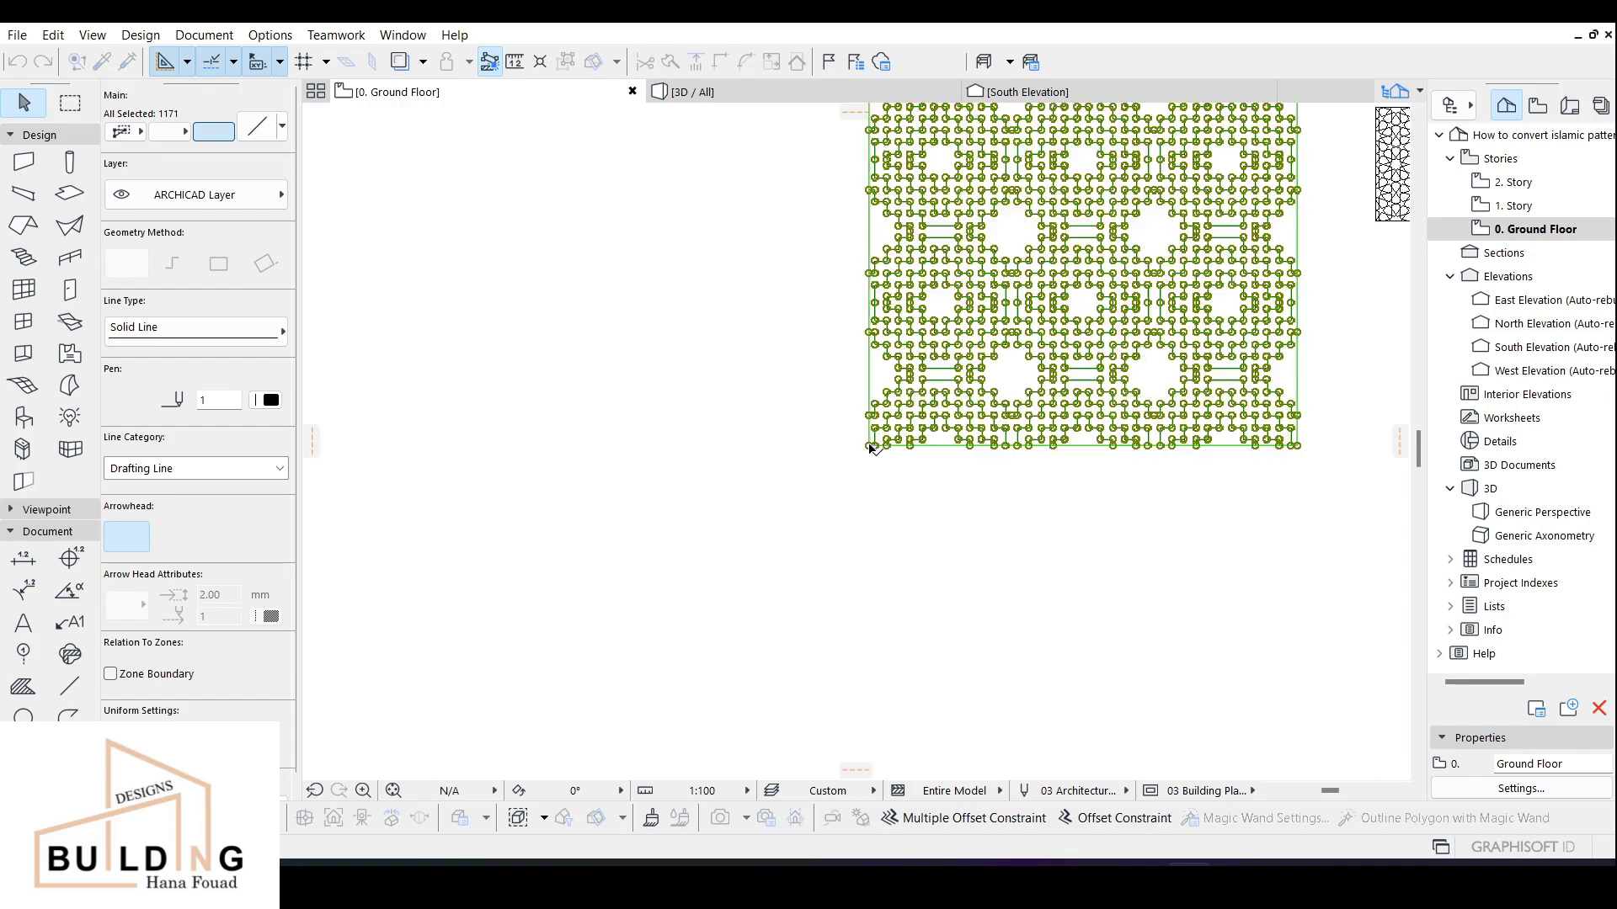
scroll(1127, 327, "down", 3)
middle_click_drag(1127, 324, 772, 442)
key("Escape")
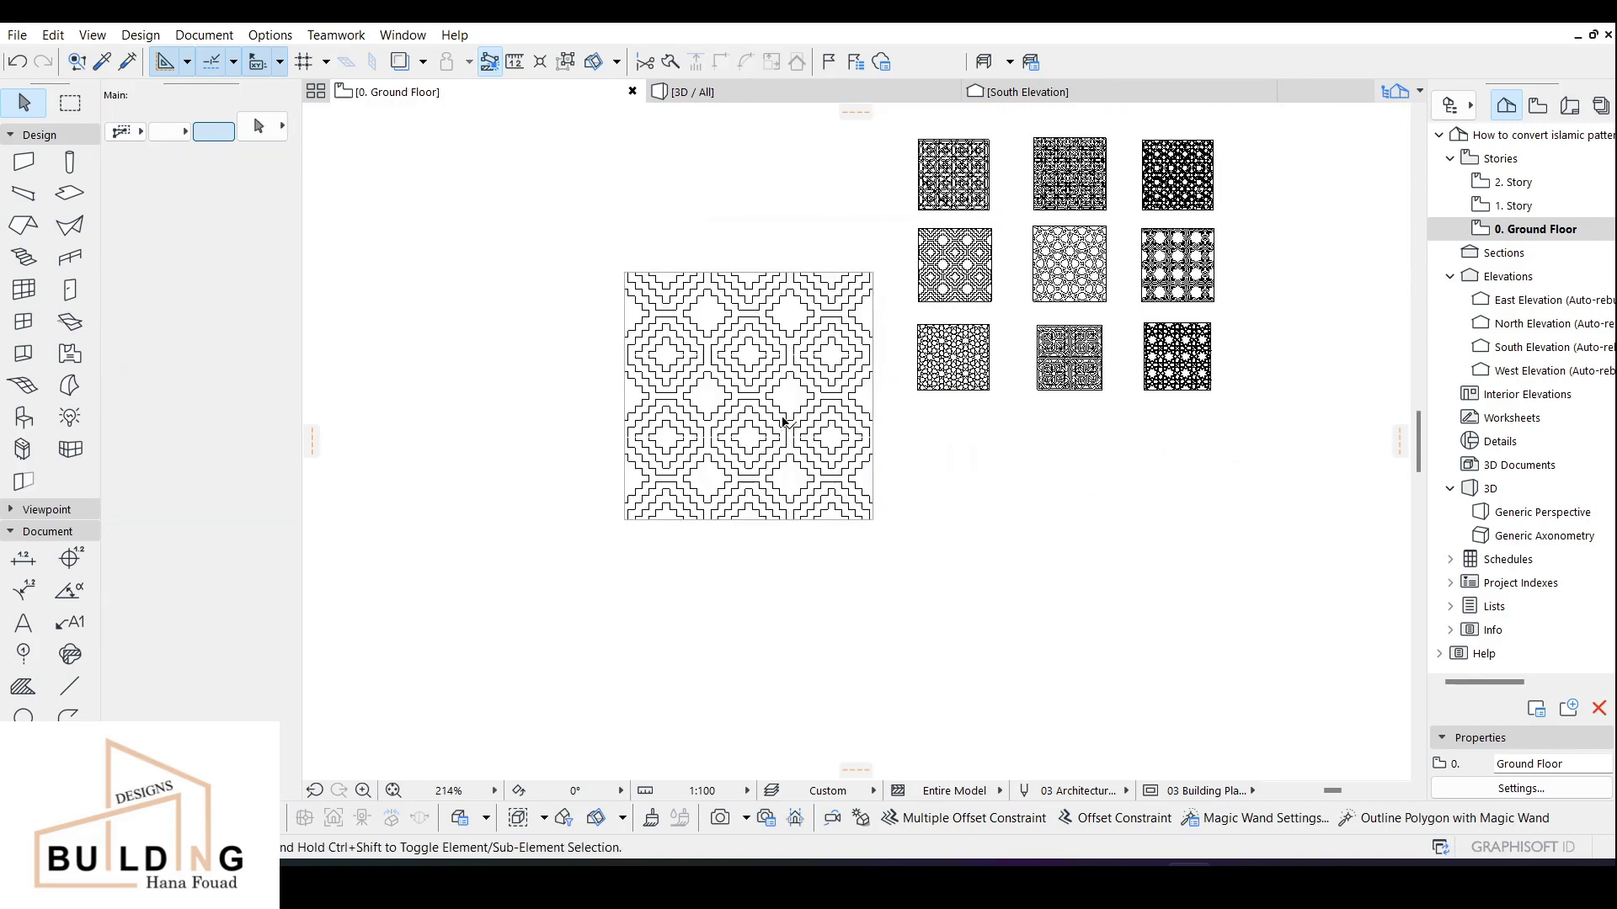
Select the enlarged pattern and its square frame with a polygonal area and move them down-left, away from the pattern grid.
left_click(894, 542)
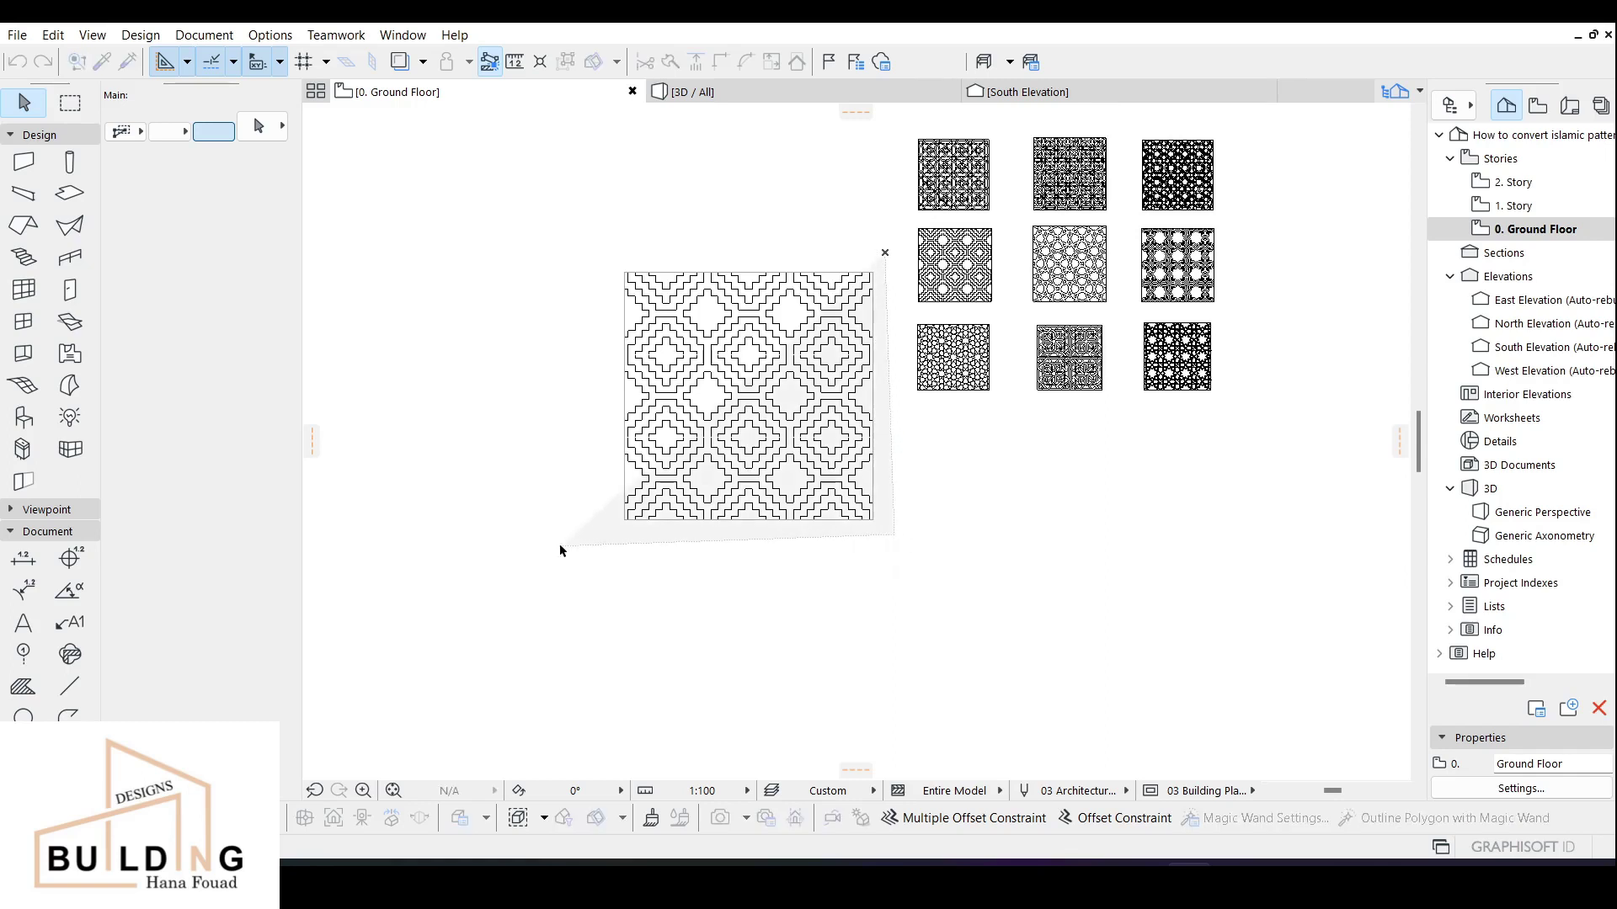
right_click(580, 233)
left_click(617, 334)
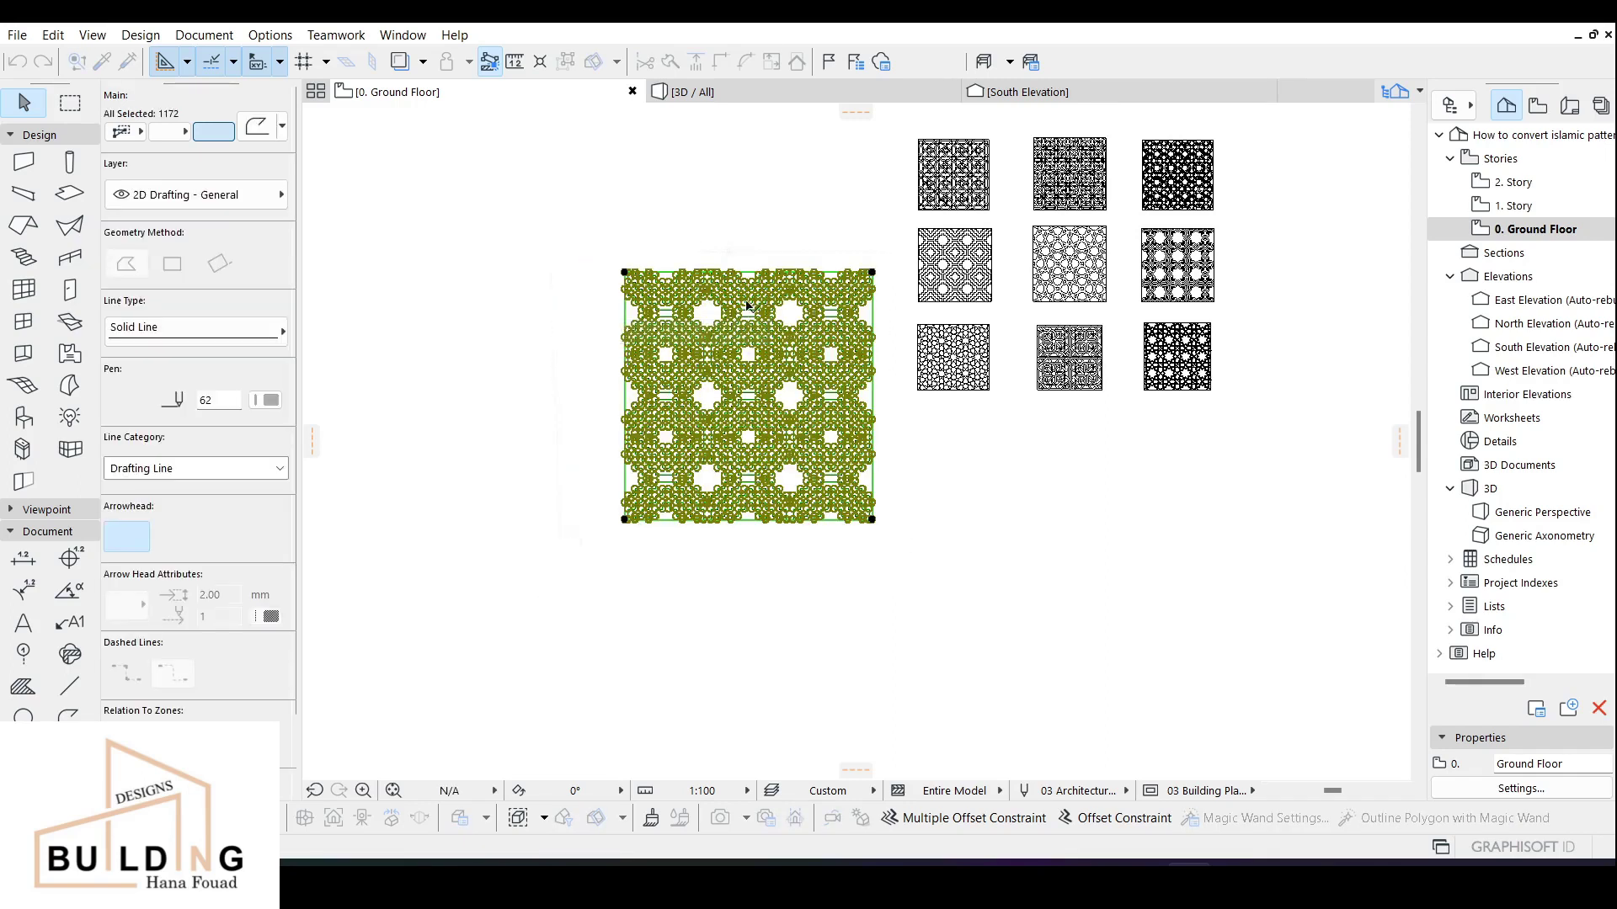
key("ctrl+d")
left_click(757, 325)
middle_click_drag(726, 439, 971, 393)
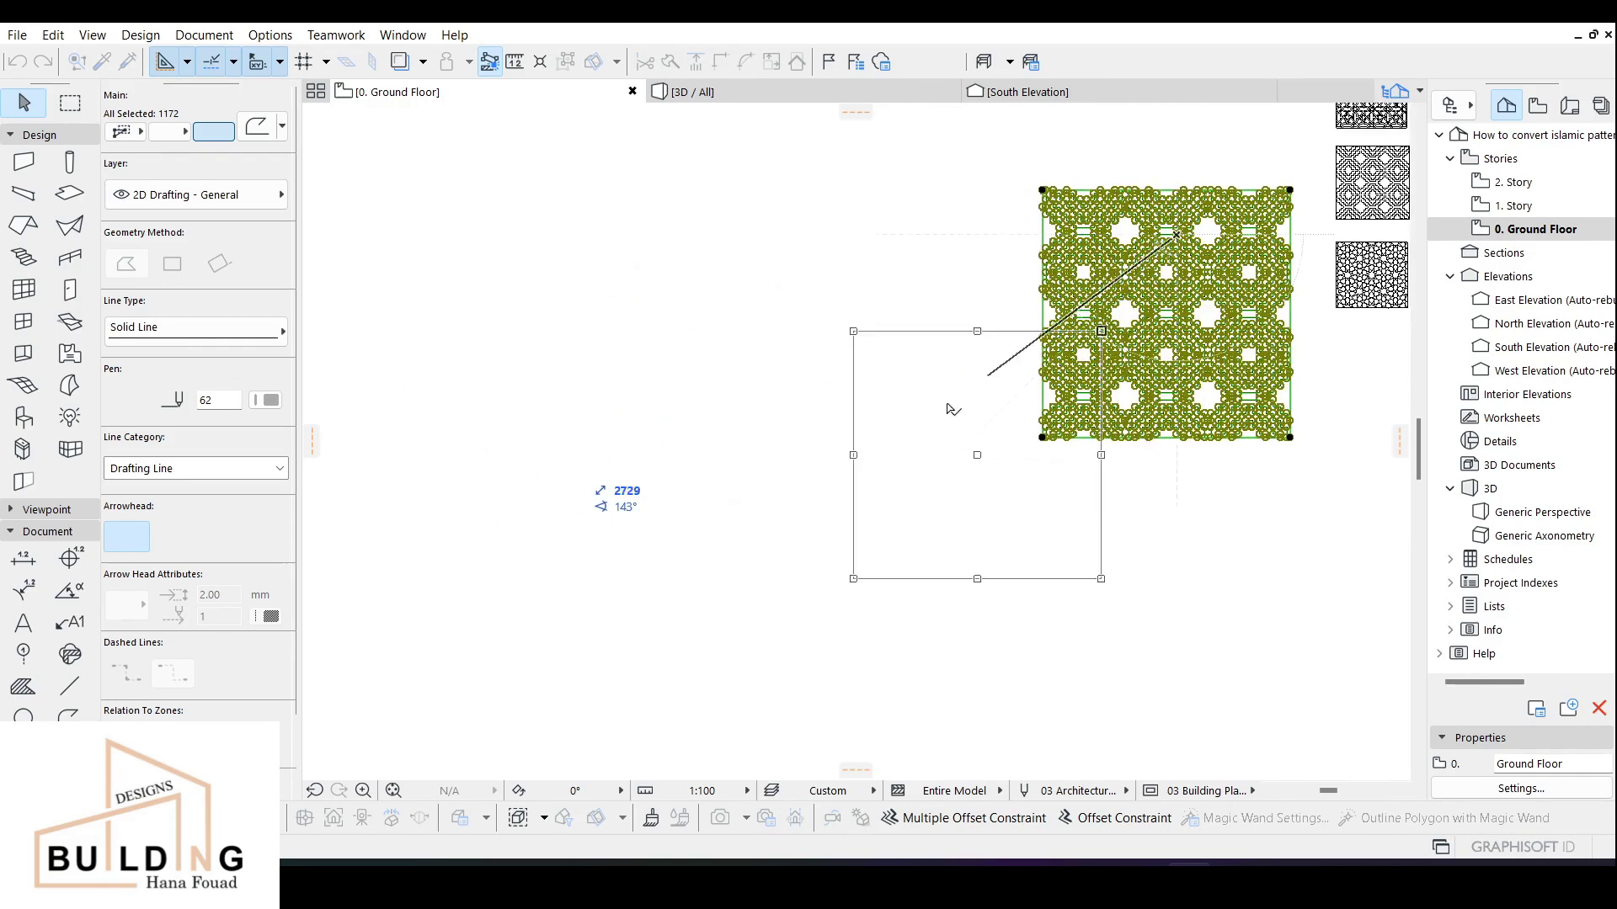
left_click(768, 462)
key("Escape")
middle_click_drag(847, 536, 891, 391)
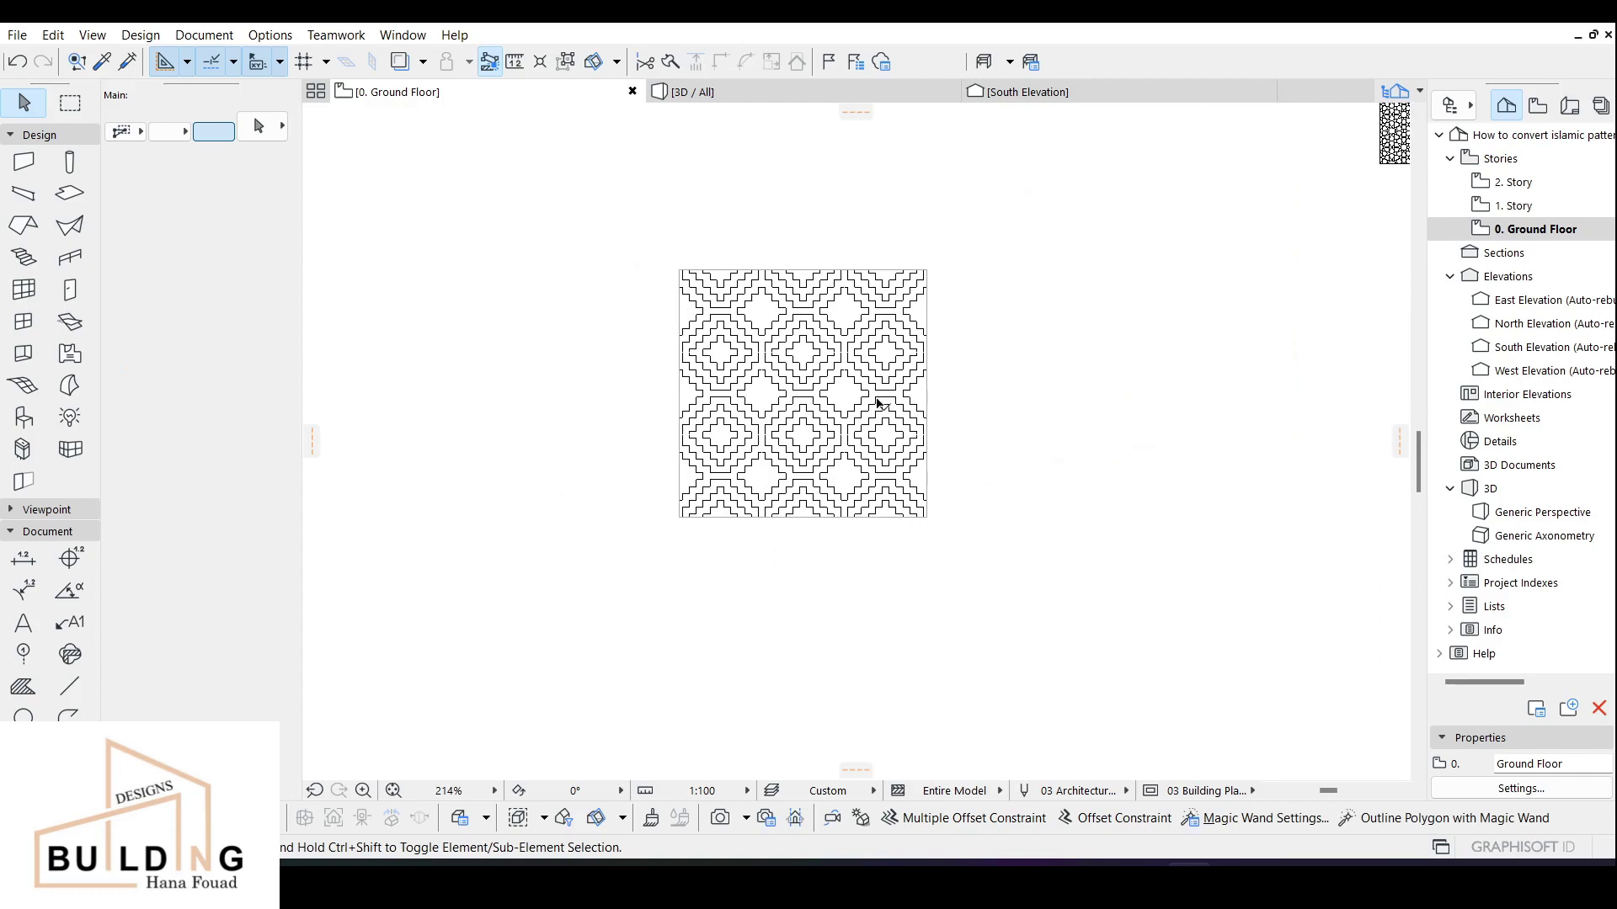
Draw a square slab over the enlarged pattern by tracing the four corners of its 2500 mm frame.
left_click(63, 199)
left_click(139, 401)
left_click(164, 397)
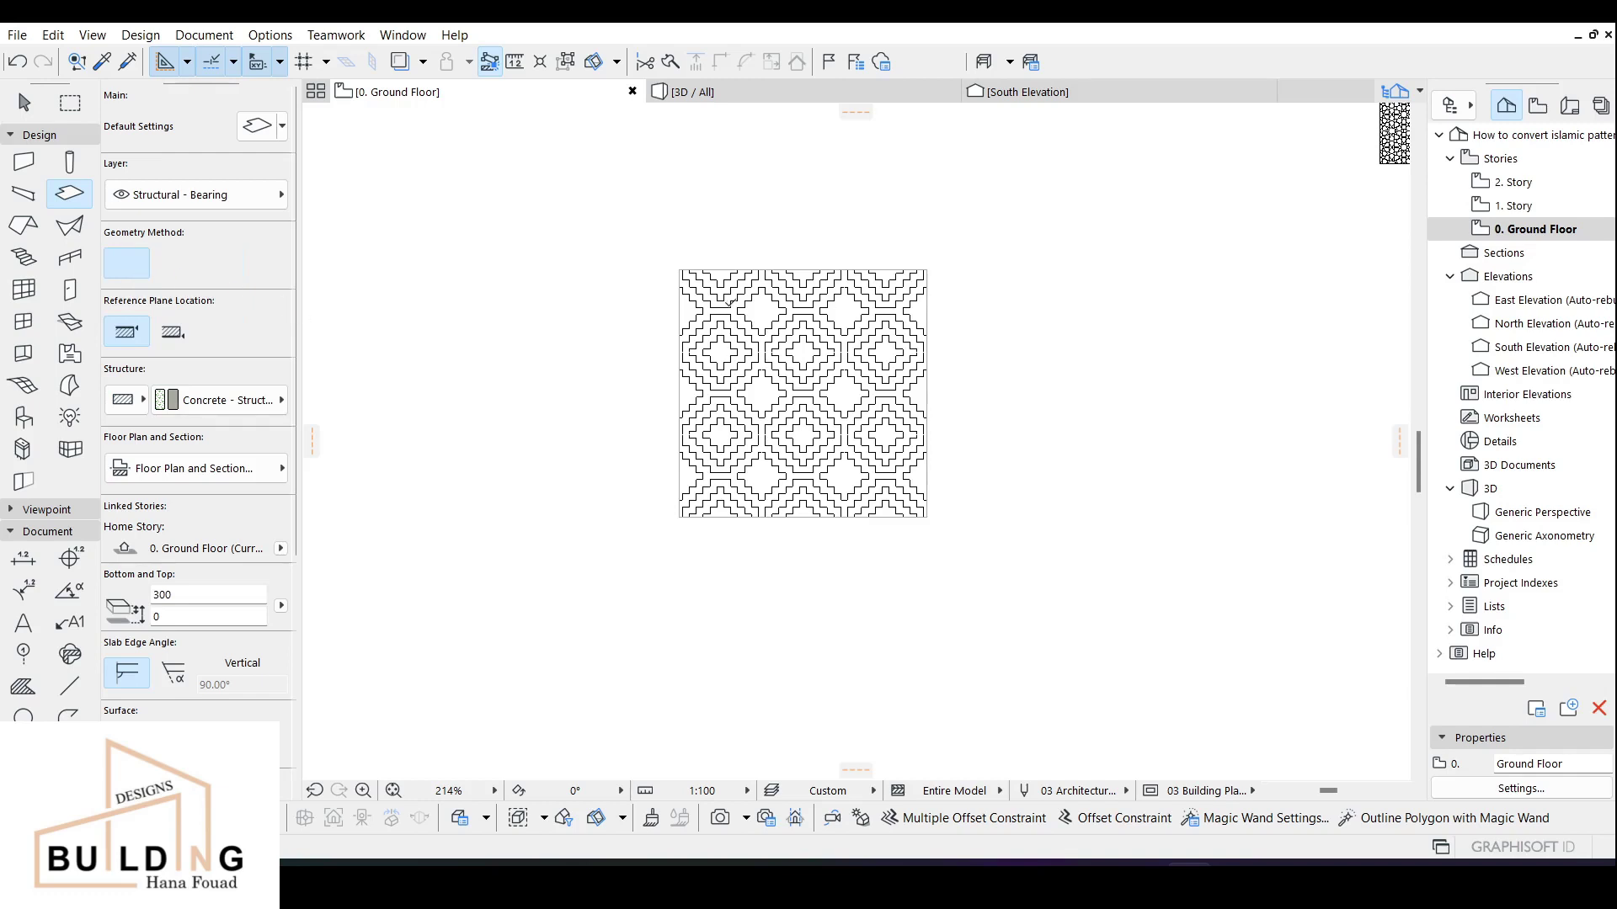
scroll(691, 282, "up", 3)
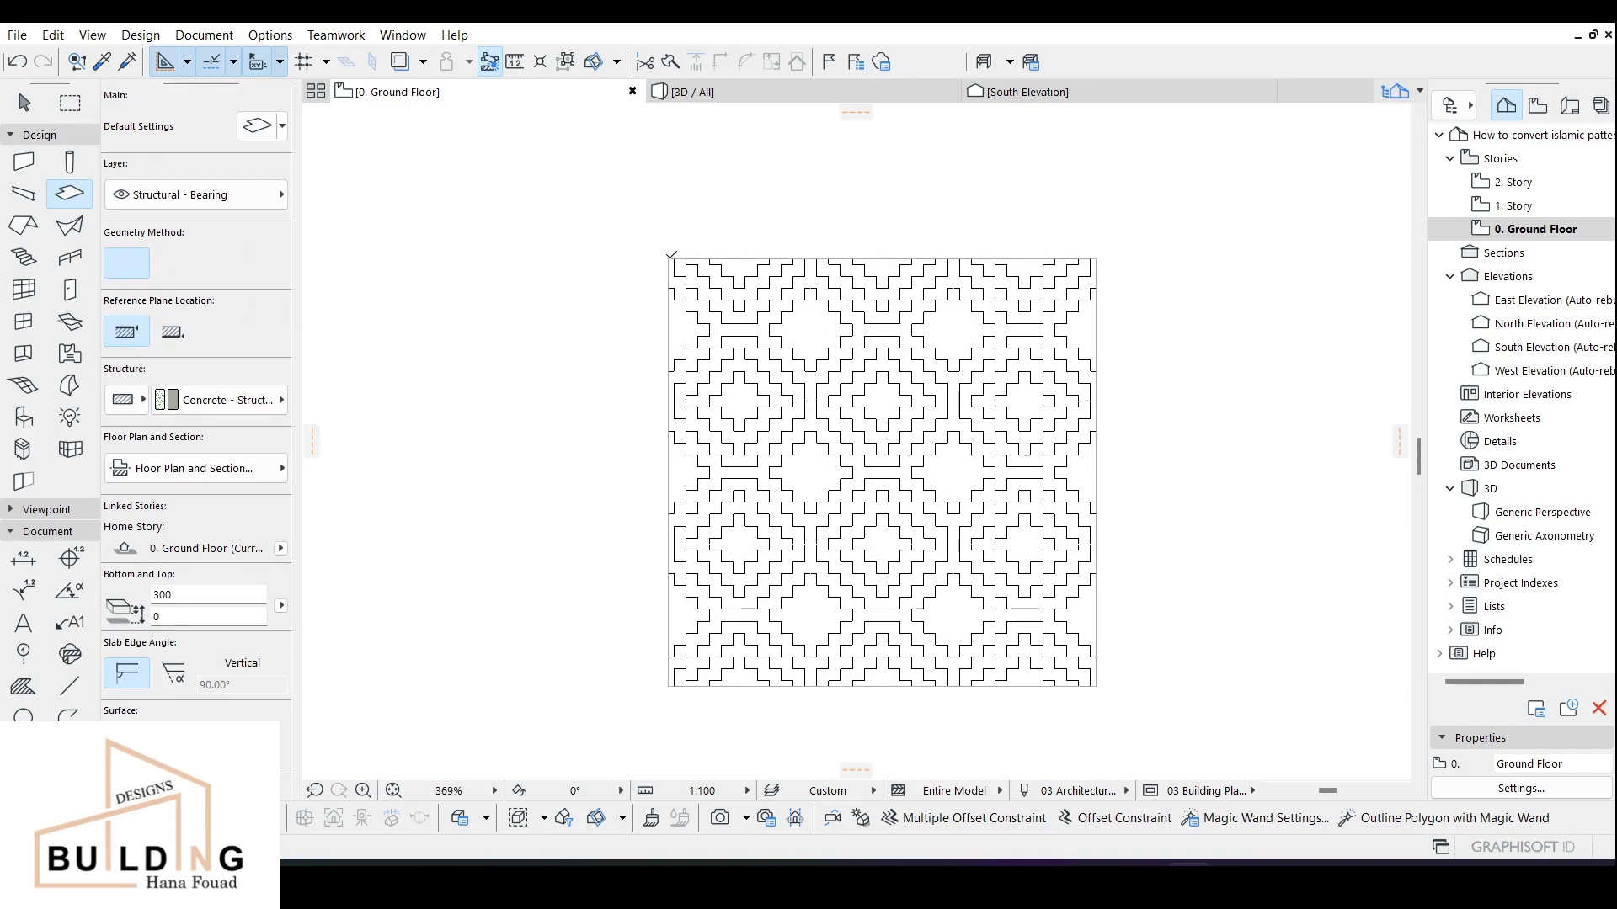
left_click(669, 258)
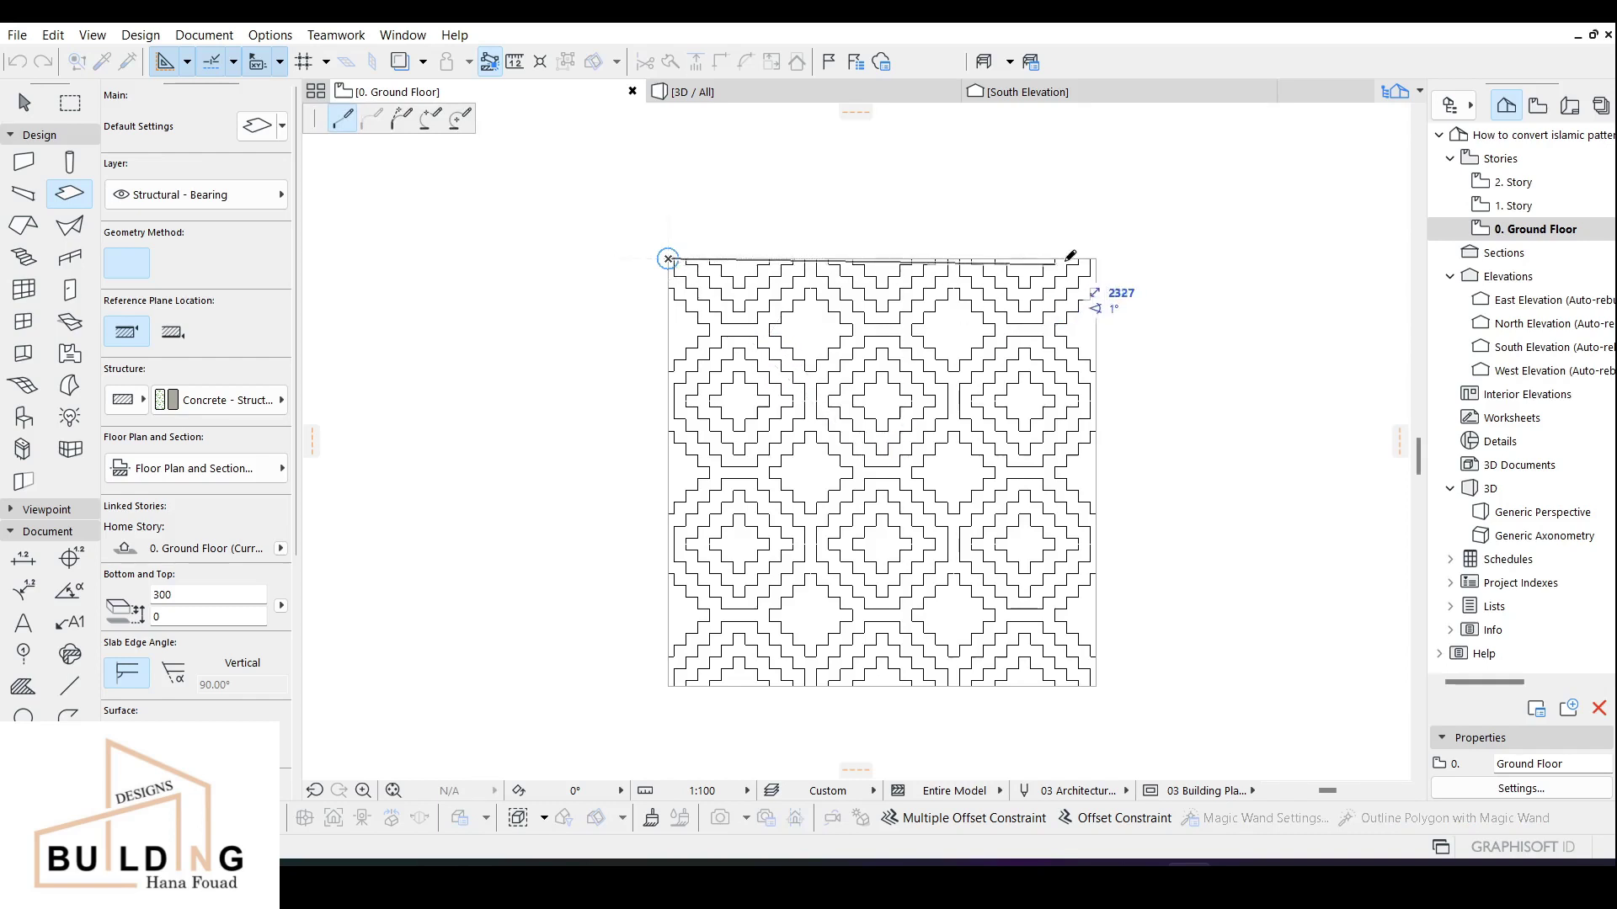
left_click(1096, 259)
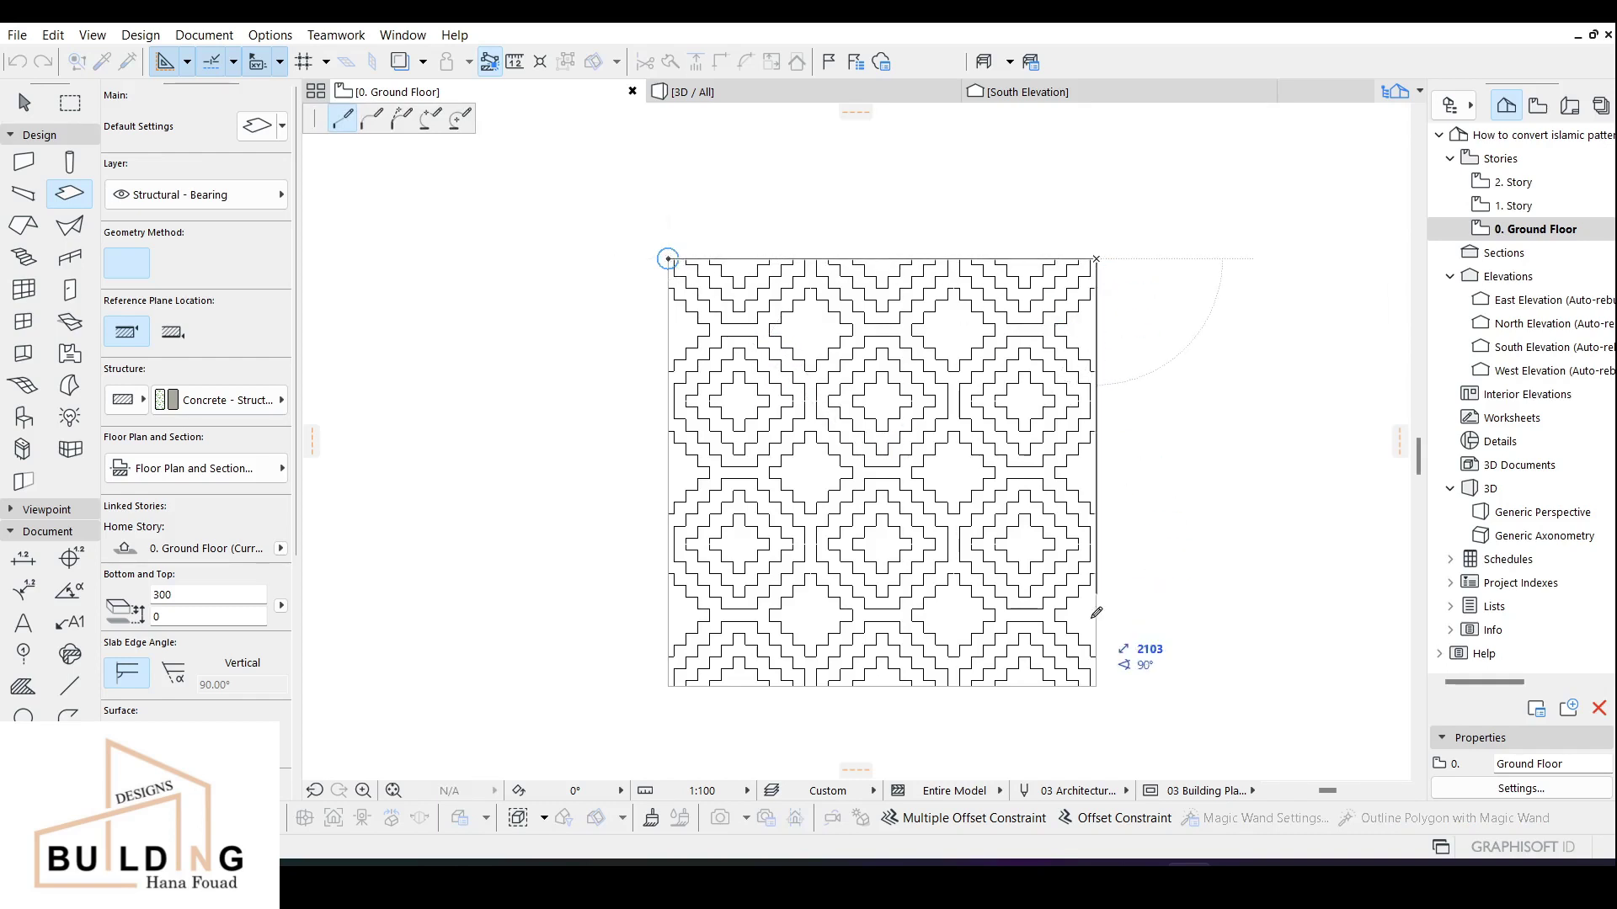
left_click(1095, 686)
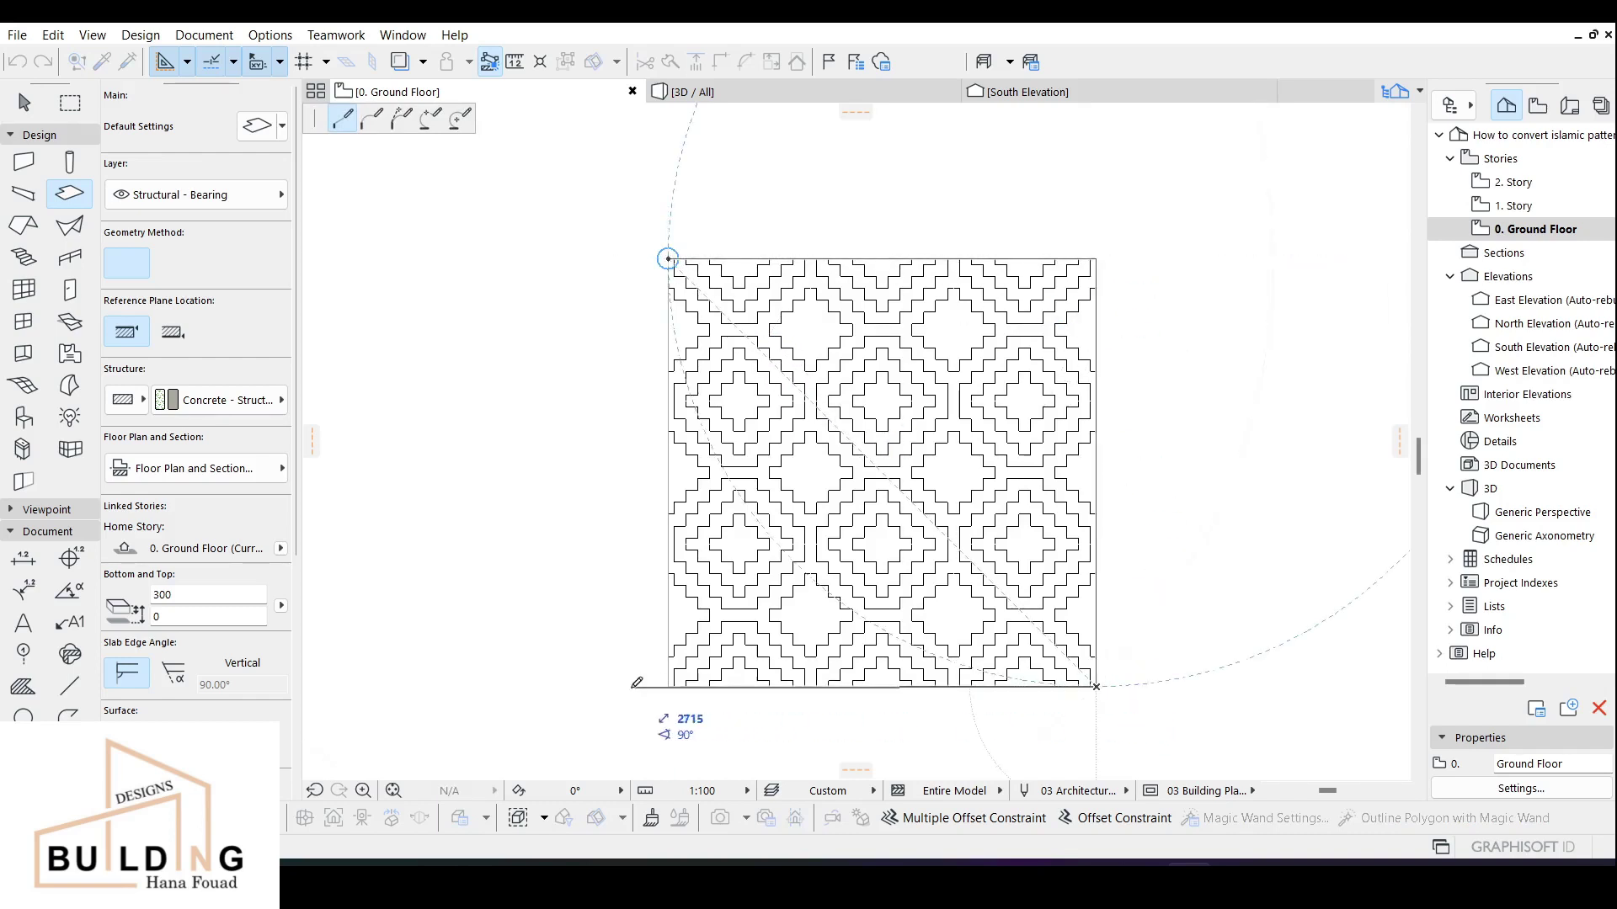
left_click(669, 686)
left_click(668, 259)
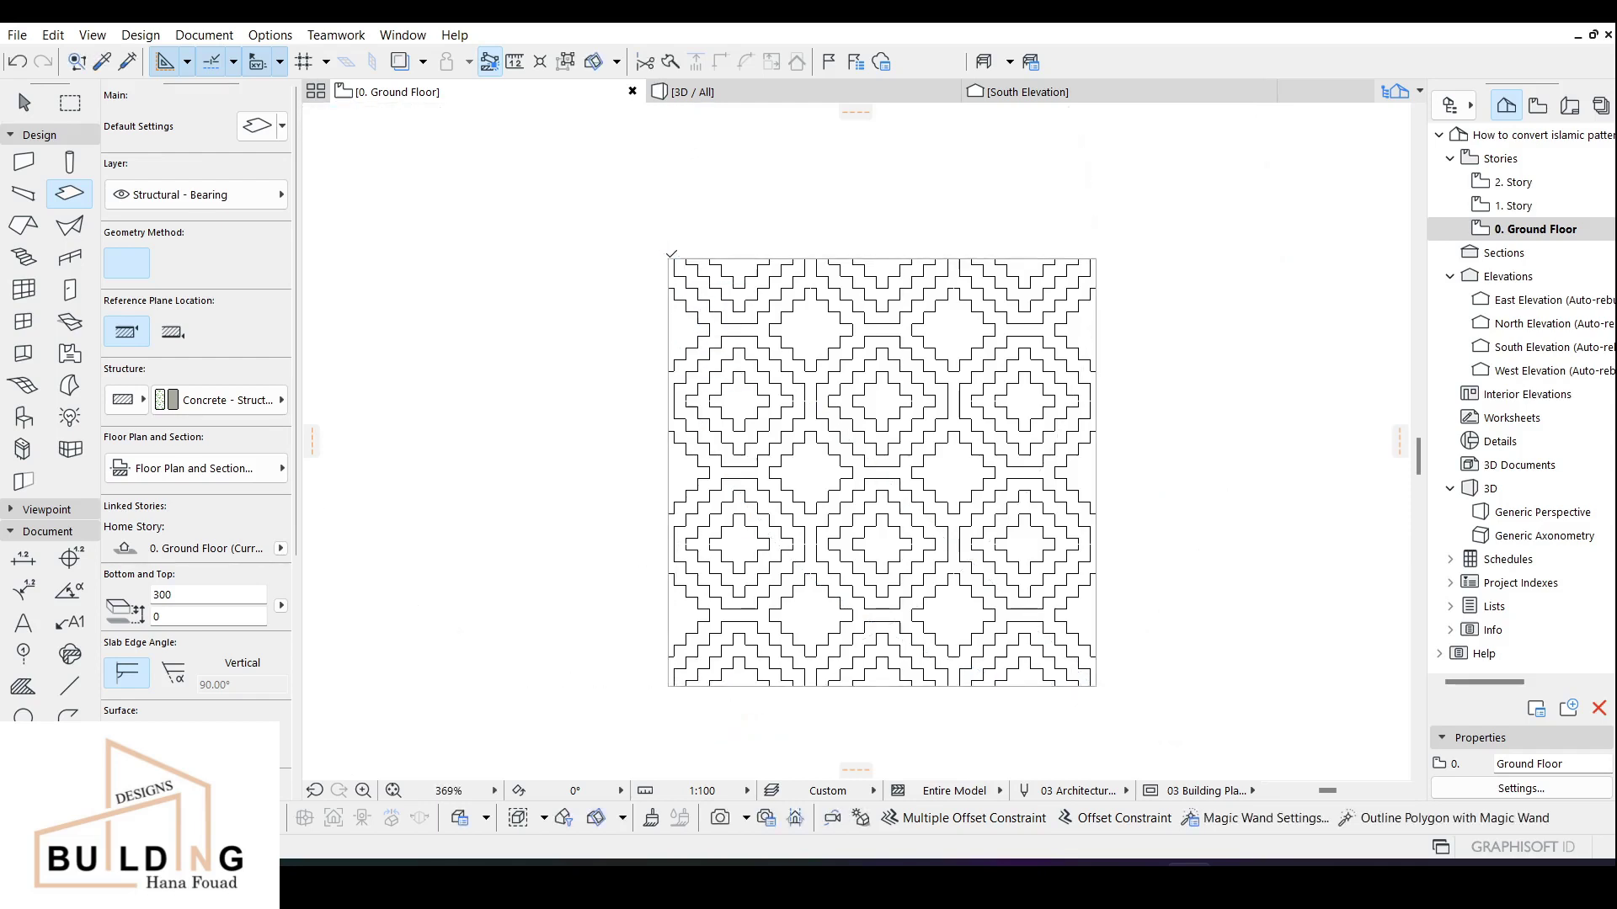
key("Escape")
Select the new slab over the pattern and set its thickness to 100 mm.
left_click(680, 325)
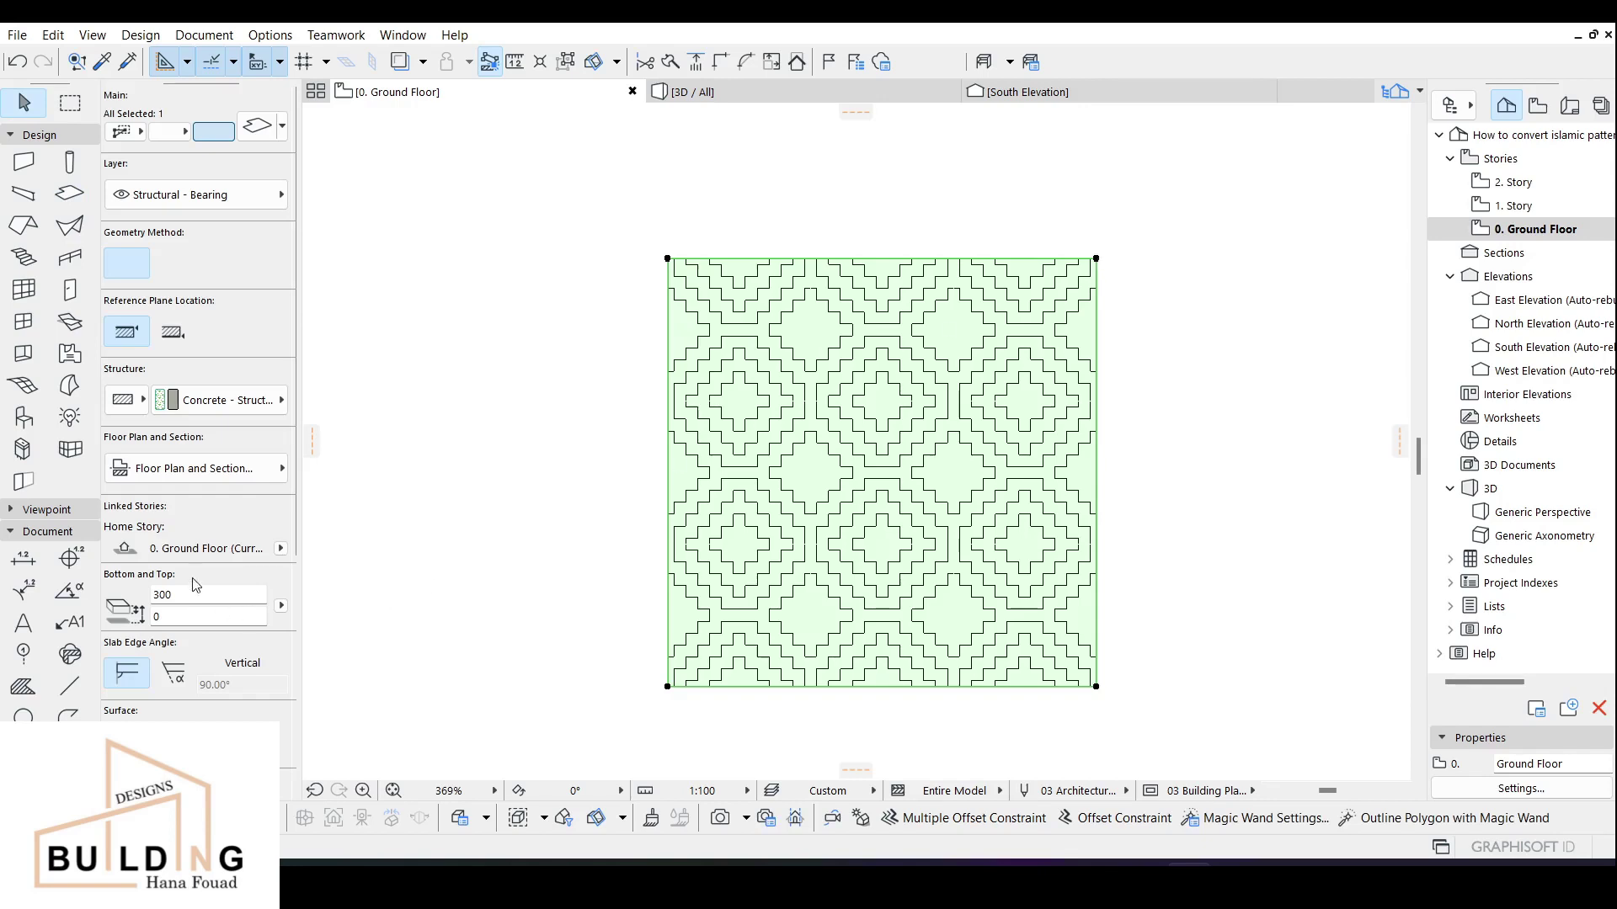
left_click_drag(161, 596, 145, 596)
left_click(194, 613)
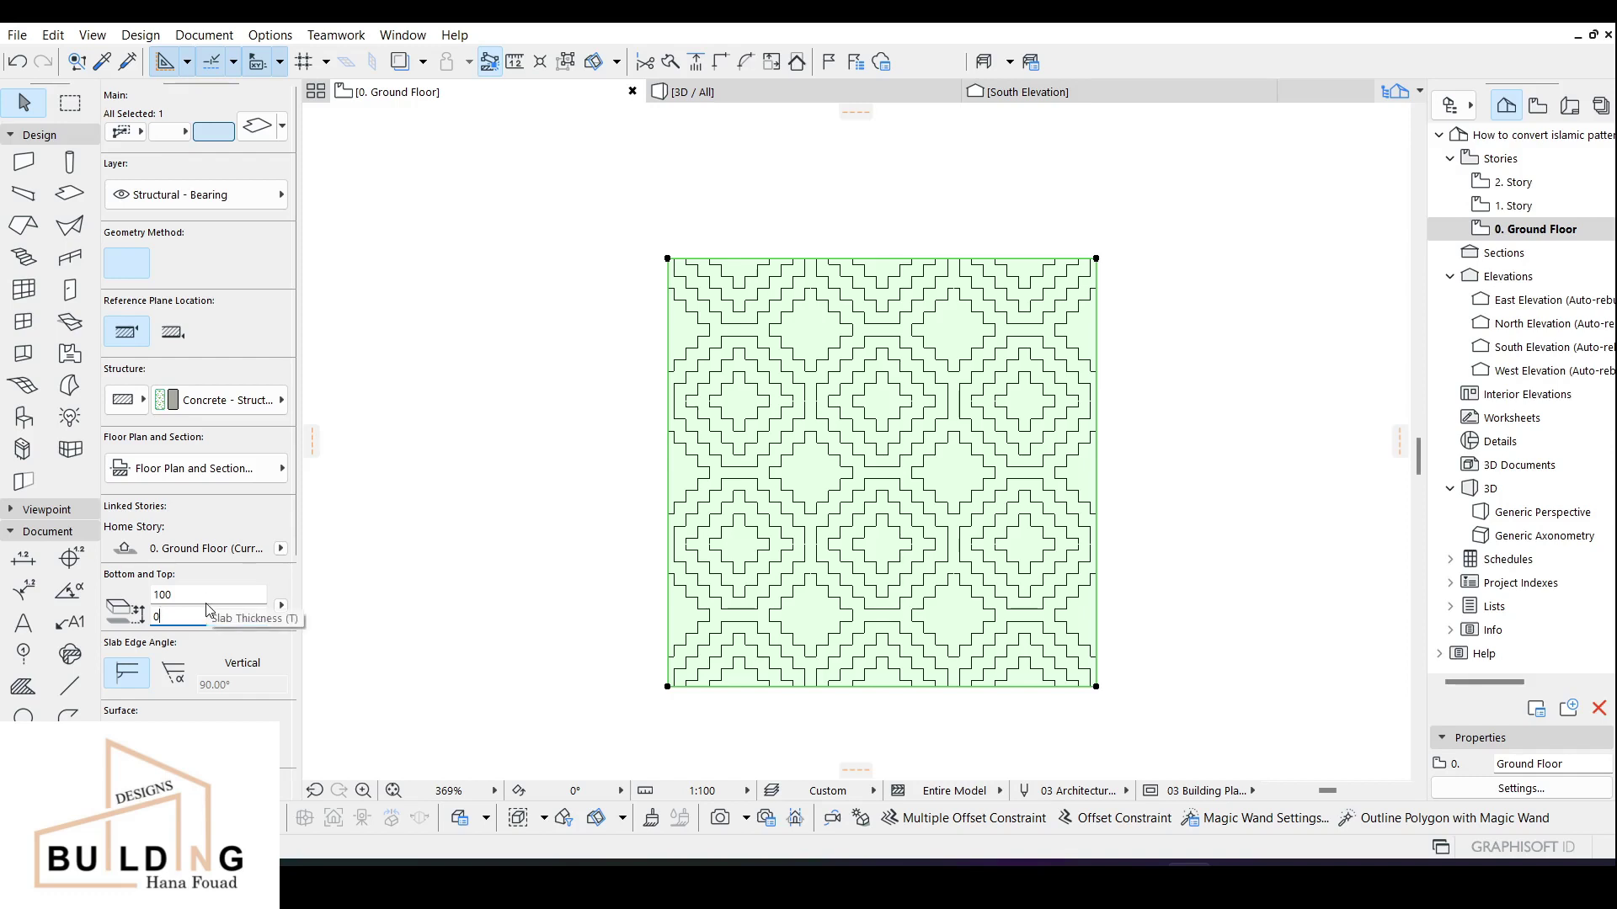
Enable all three surface overrides on the slab, choose Metal - Gold for the top surface and link the surfaces.
left_click(194, 741)
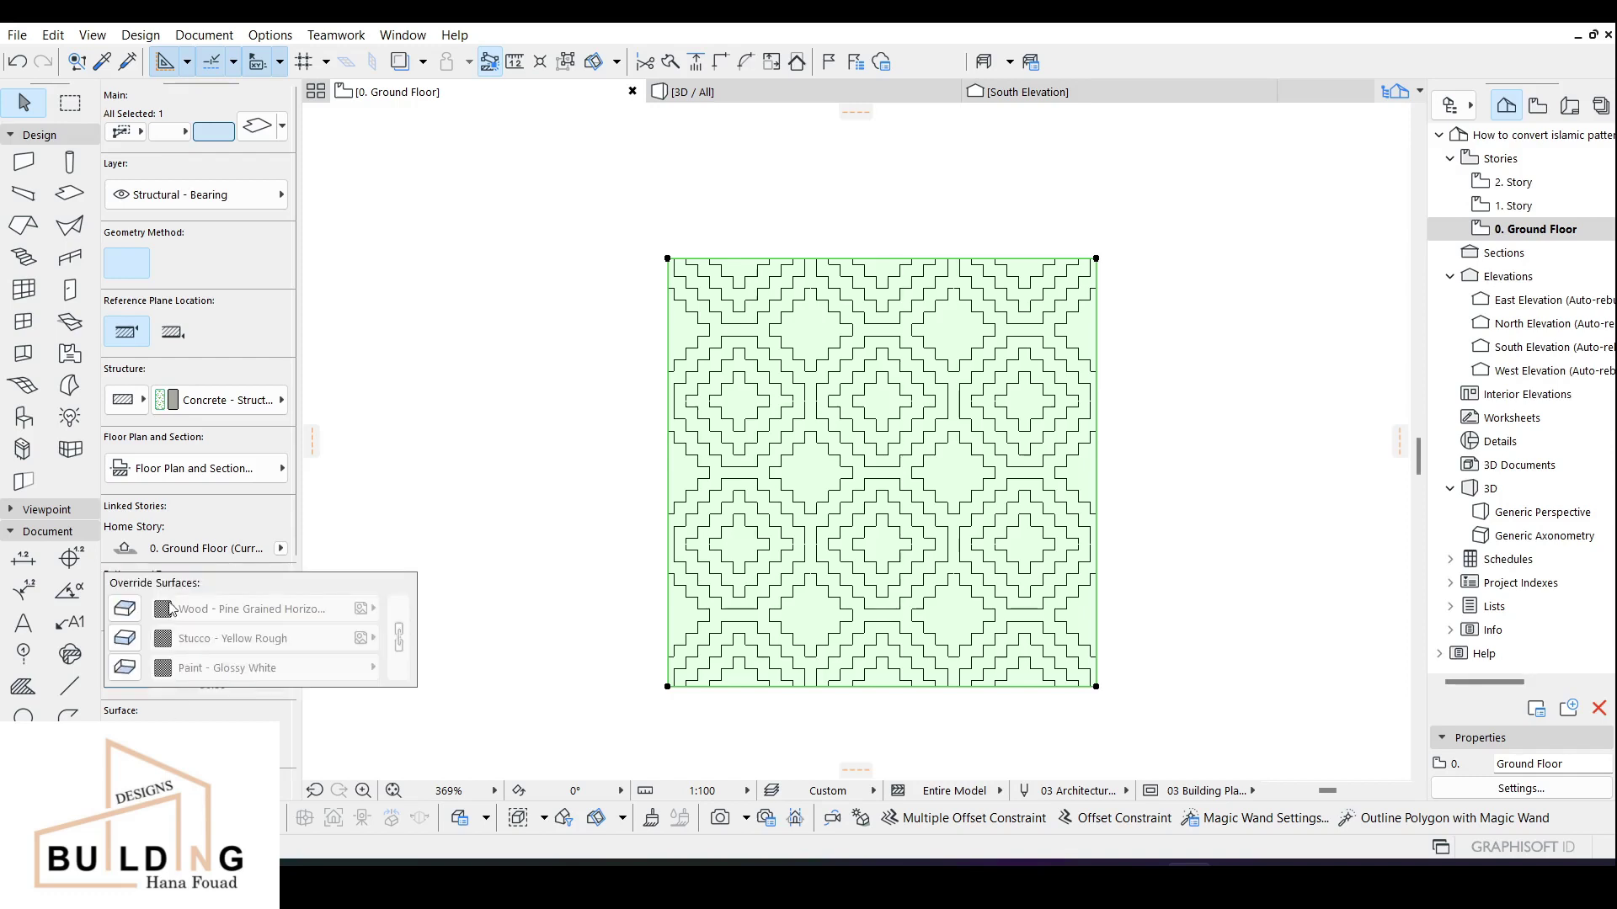
left_click(125, 609)
left_click(128, 639)
left_click(126, 667)
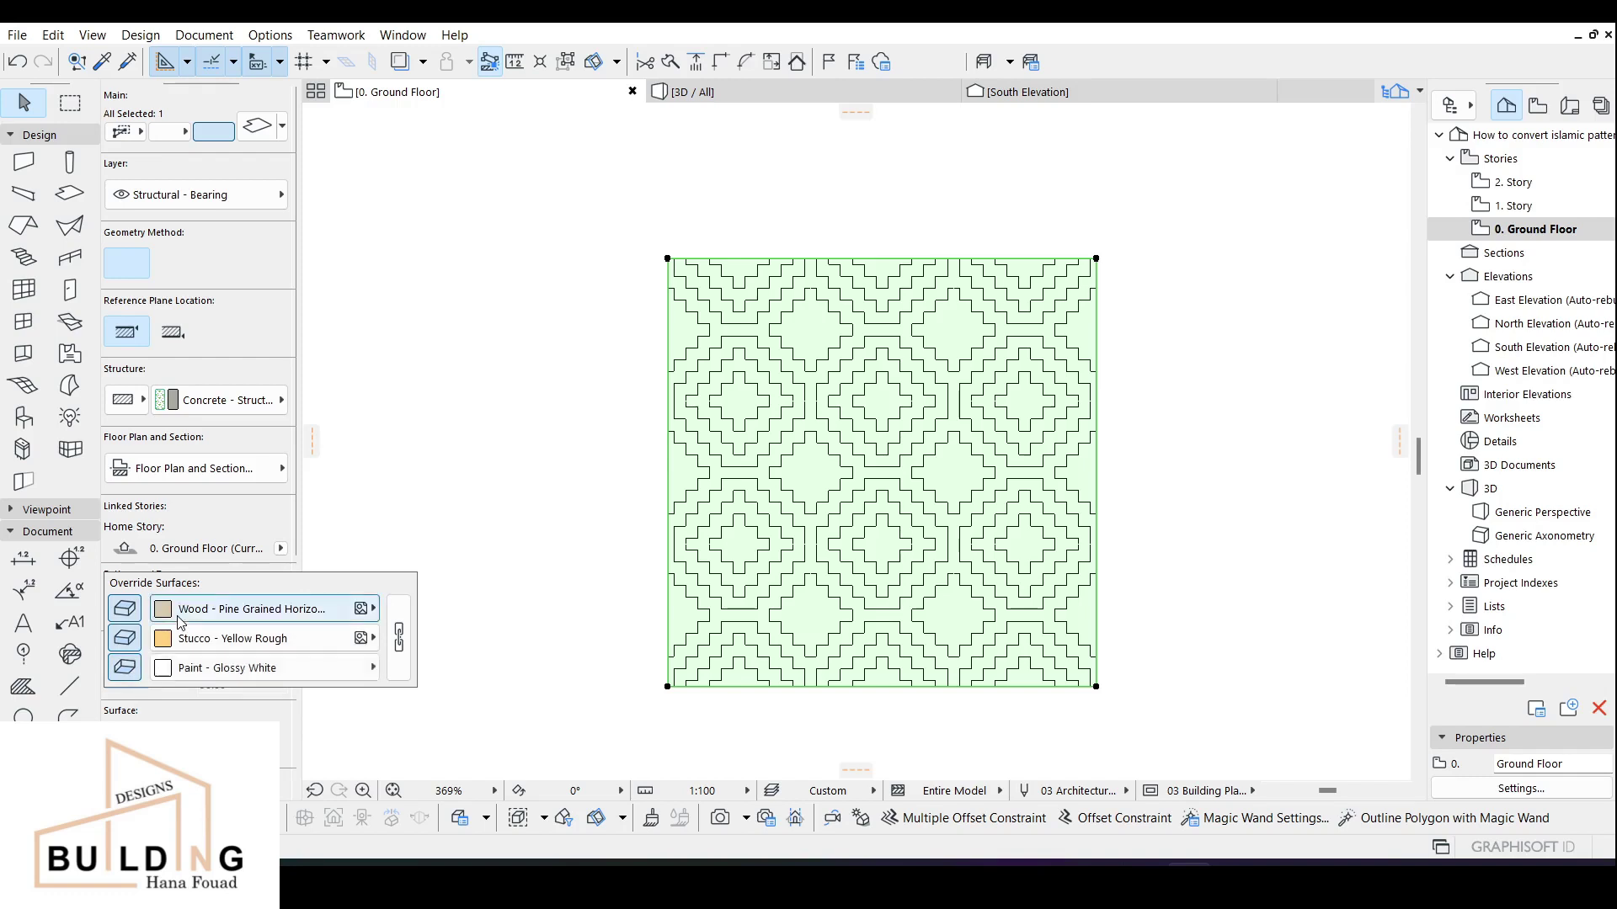
left_click(244, 609)
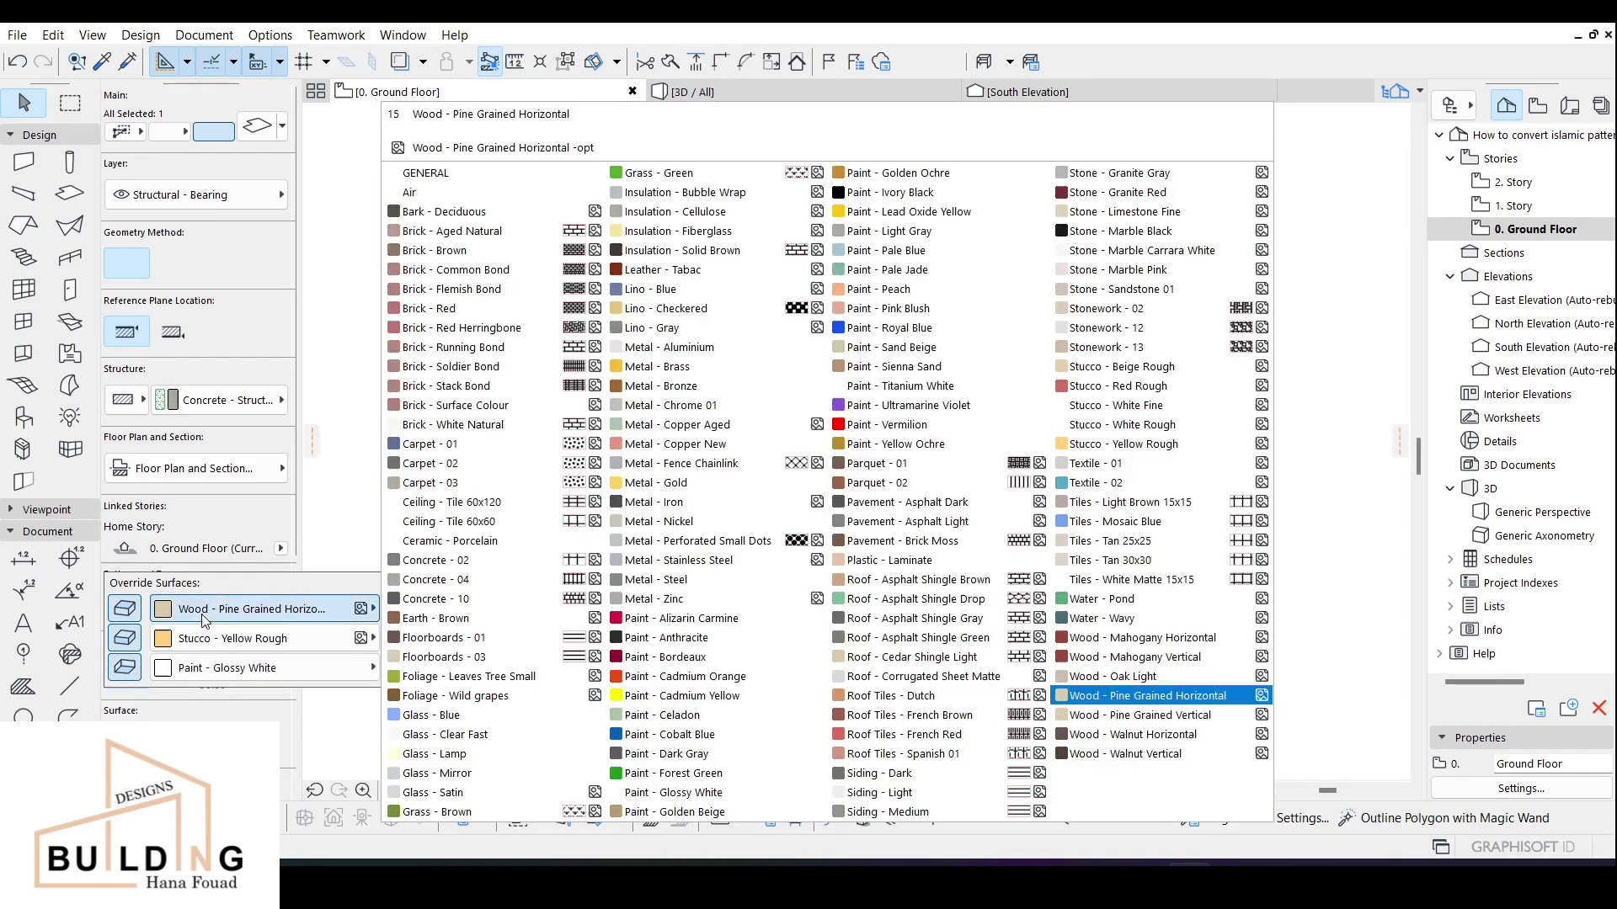
left_click(654, 483)
left_click(400, 637)
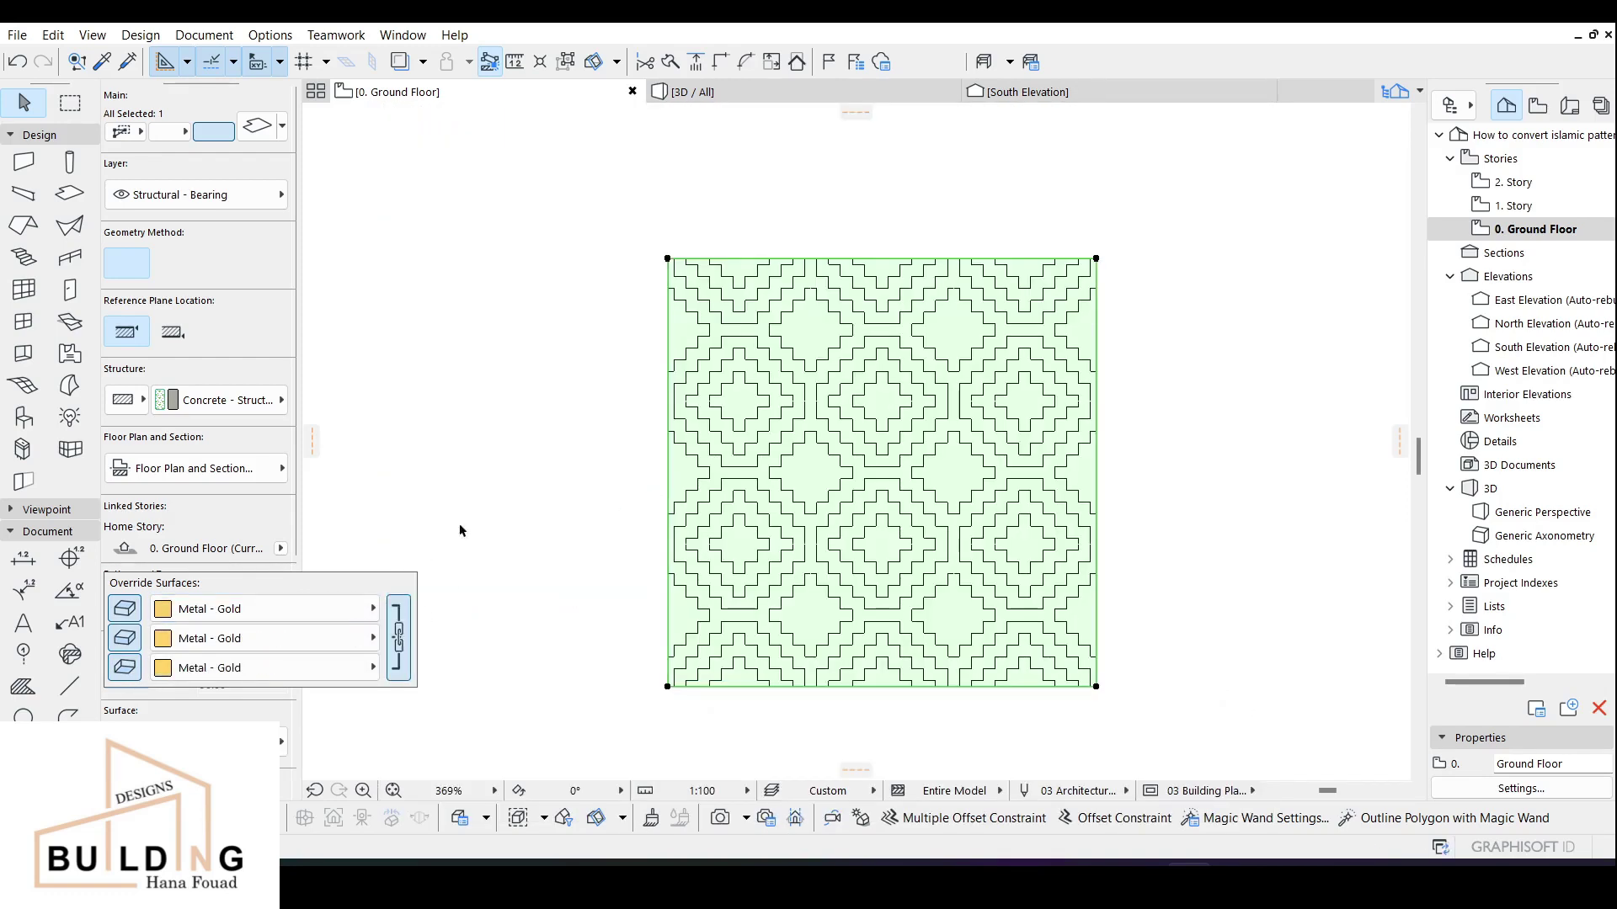
Subtract the uppermost stepped half-diamond on the slab's right edge using Subtract from Polygon and the Magic Wand.
left_click(1095, 259)
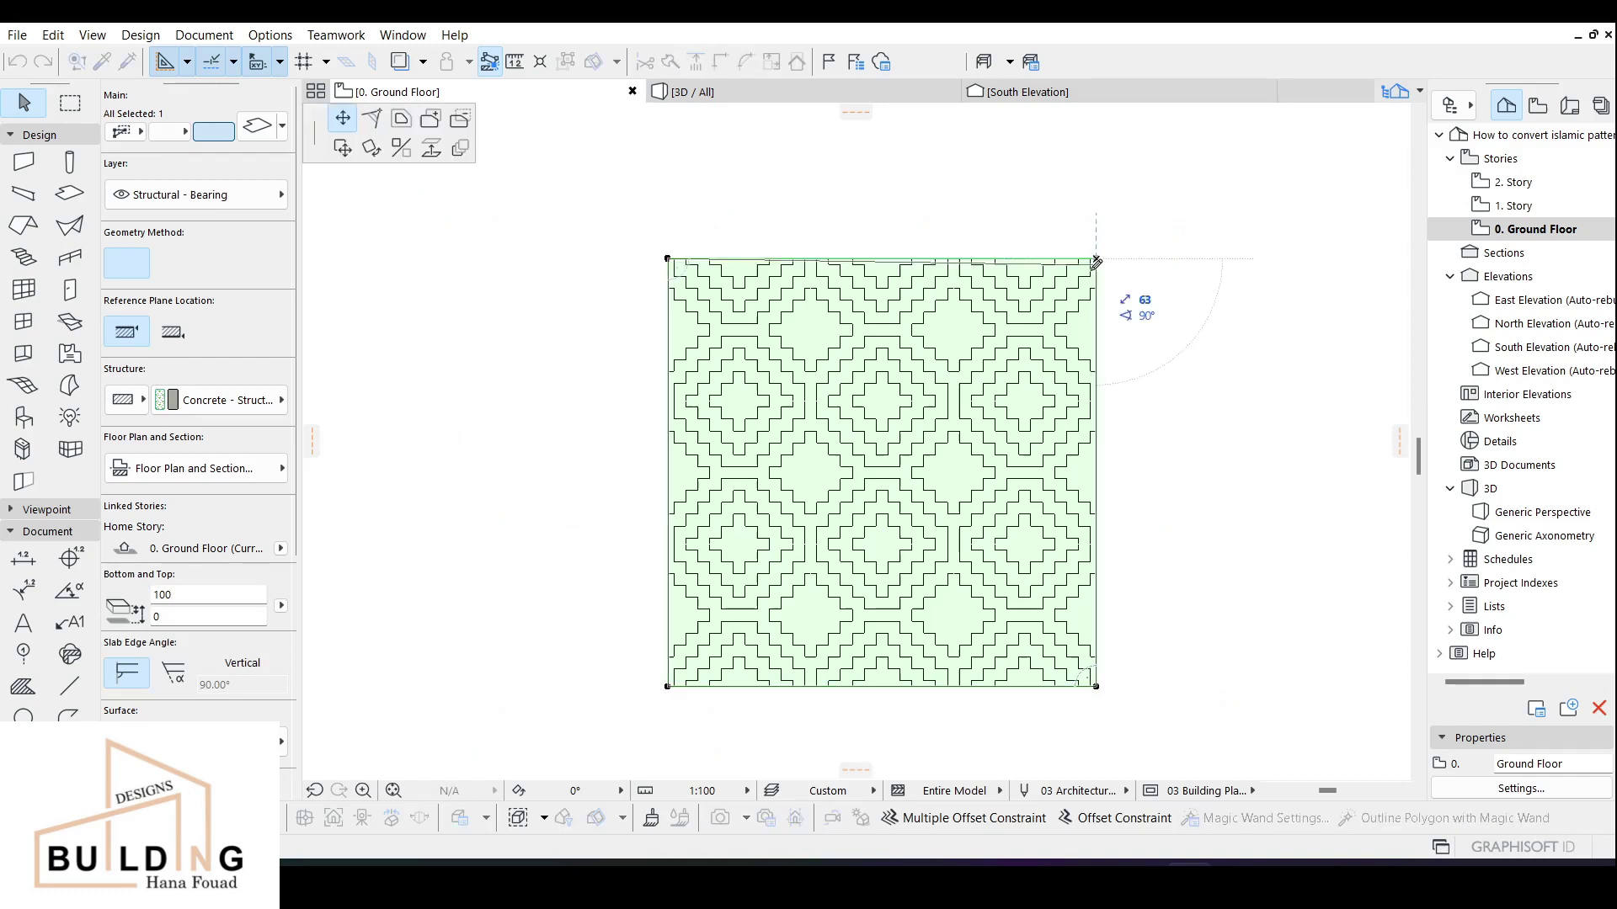
left_click(460, 124)
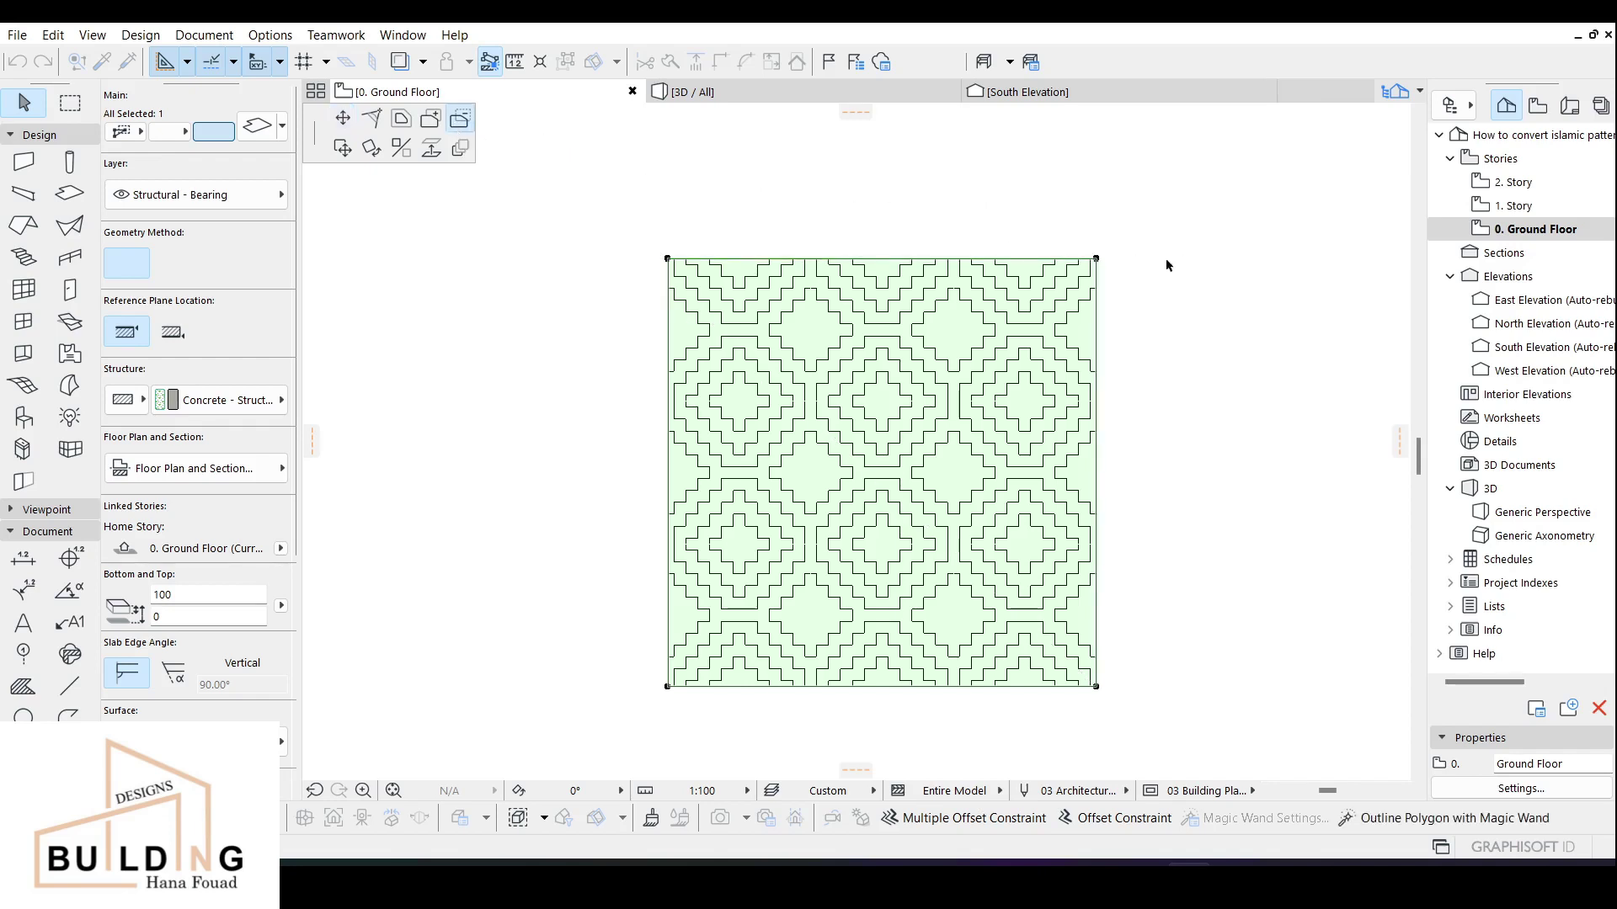
scroll(1098, 295, "up", 3)
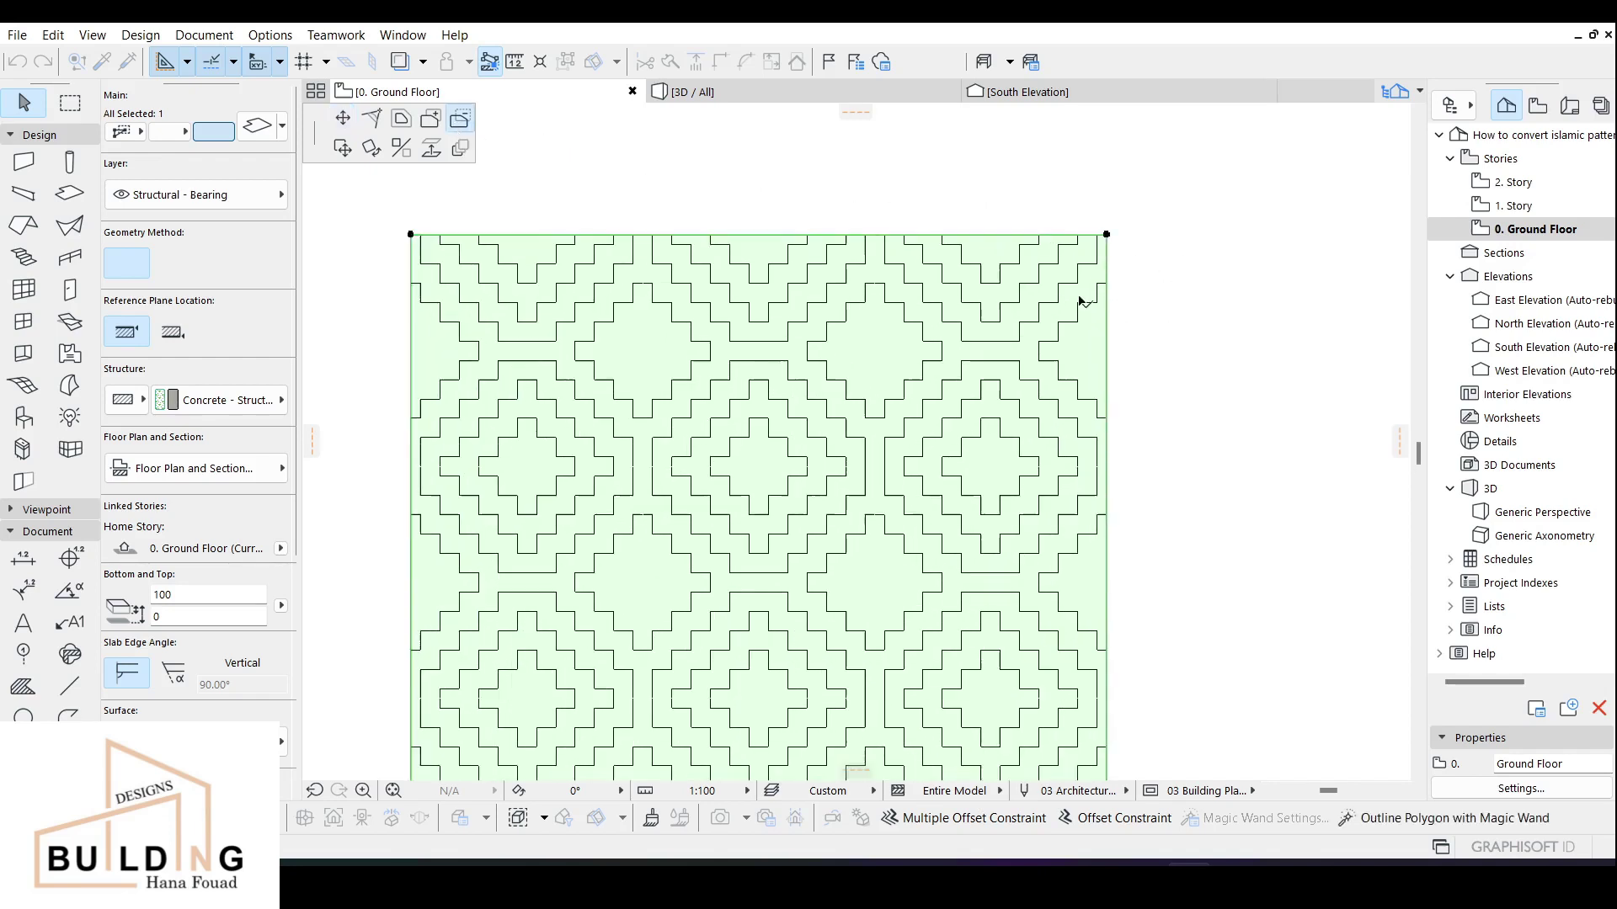
key("space")
left_click(1085, 357)
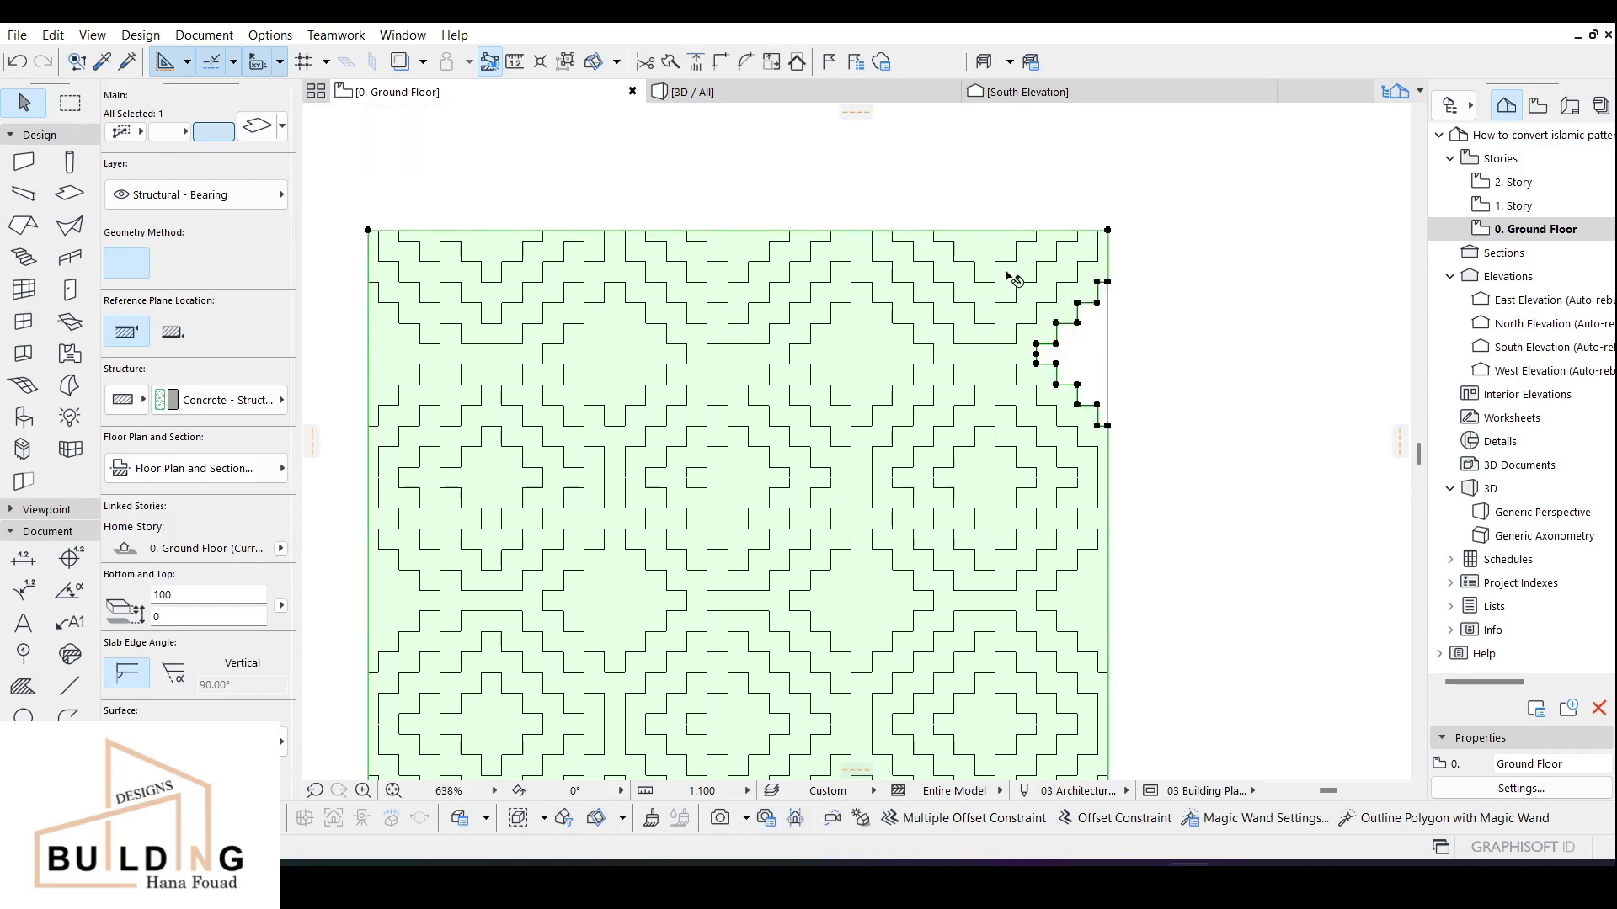
With the Slab tool and Magic Wand, cut the three stepped notches along the slab's upper edge and the two large diamonds below.
left_click(69, 193)
key("space")
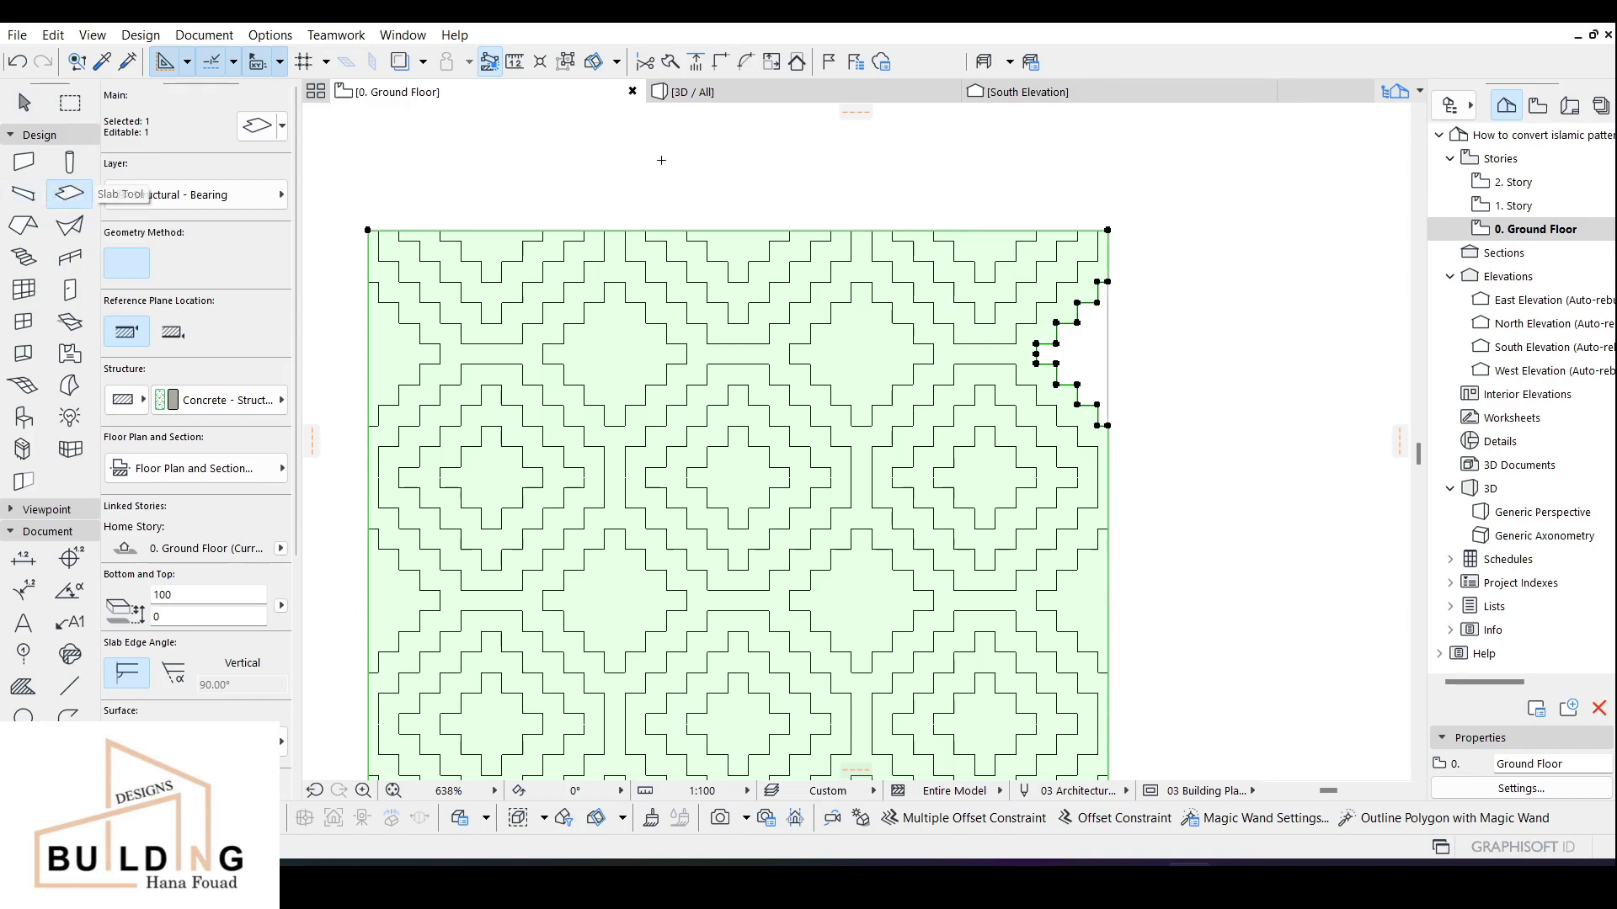
left_click(985, 246)
left_click(744, 251)
left_click(501, 251)
left_click(617, 354)
left_click(880, 362)
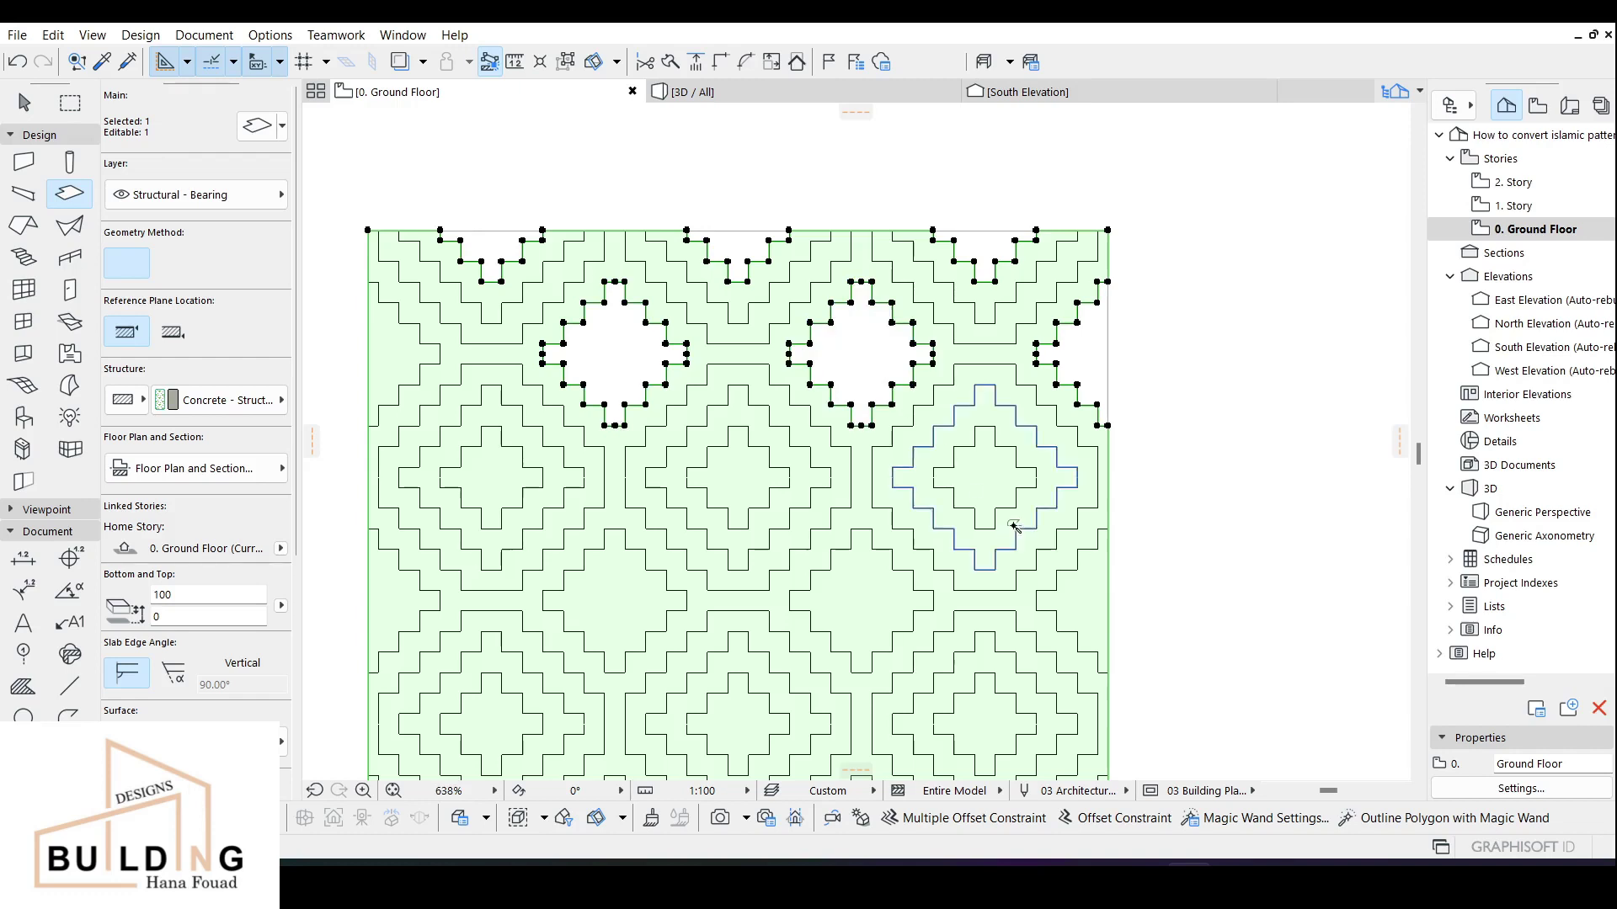
Cut the three small stepped diamonds in the slab's next row and the two large diamonds beneath them.
left_click(985, 476)
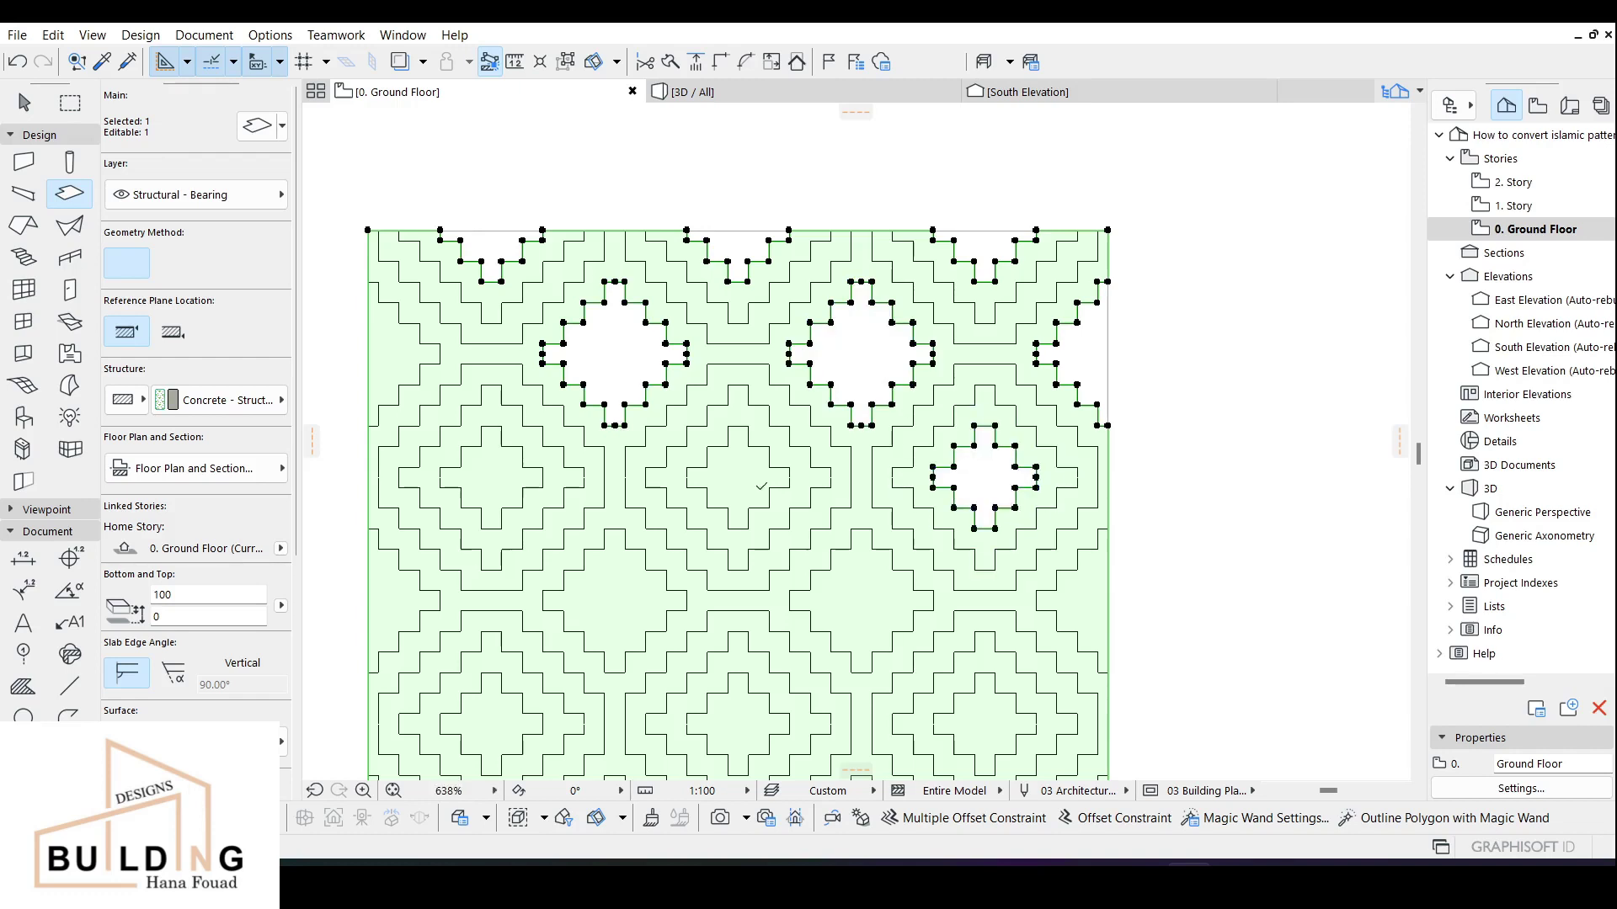
left_click(722, 472)
left_click(508, 486)
left_click(630, 611)
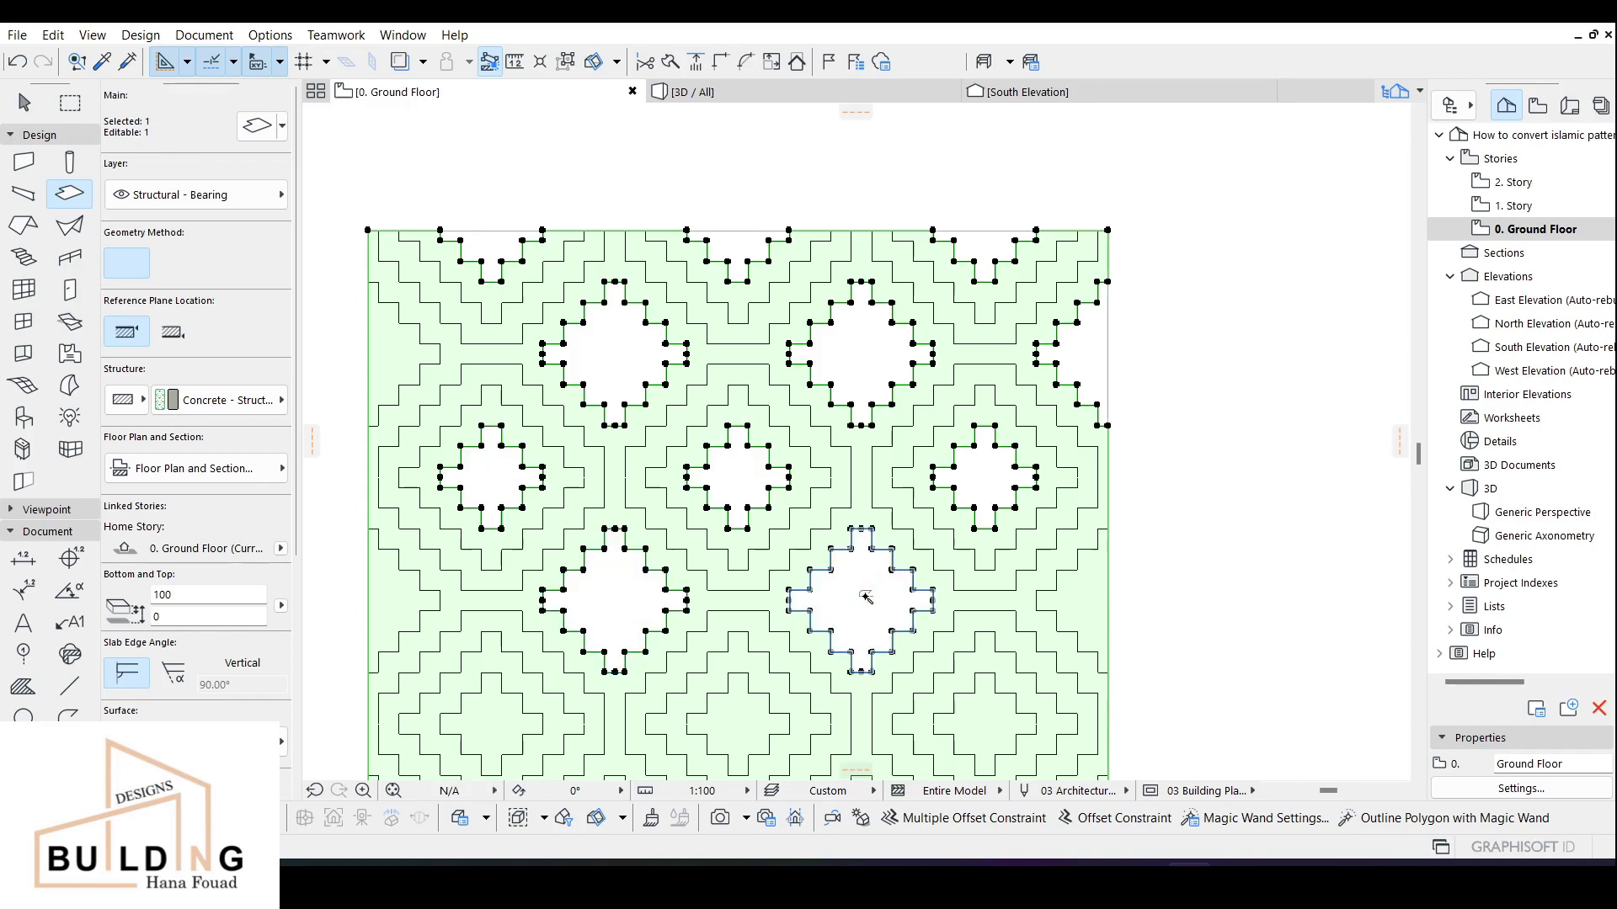
left_click(865, 597)
Cut the three small stepped diamonds in the slab's lower row and the two large diamonds beneath them.
scroll(865, 598, "down", 2)
middle_click_drag(865, 598, 865, 403)
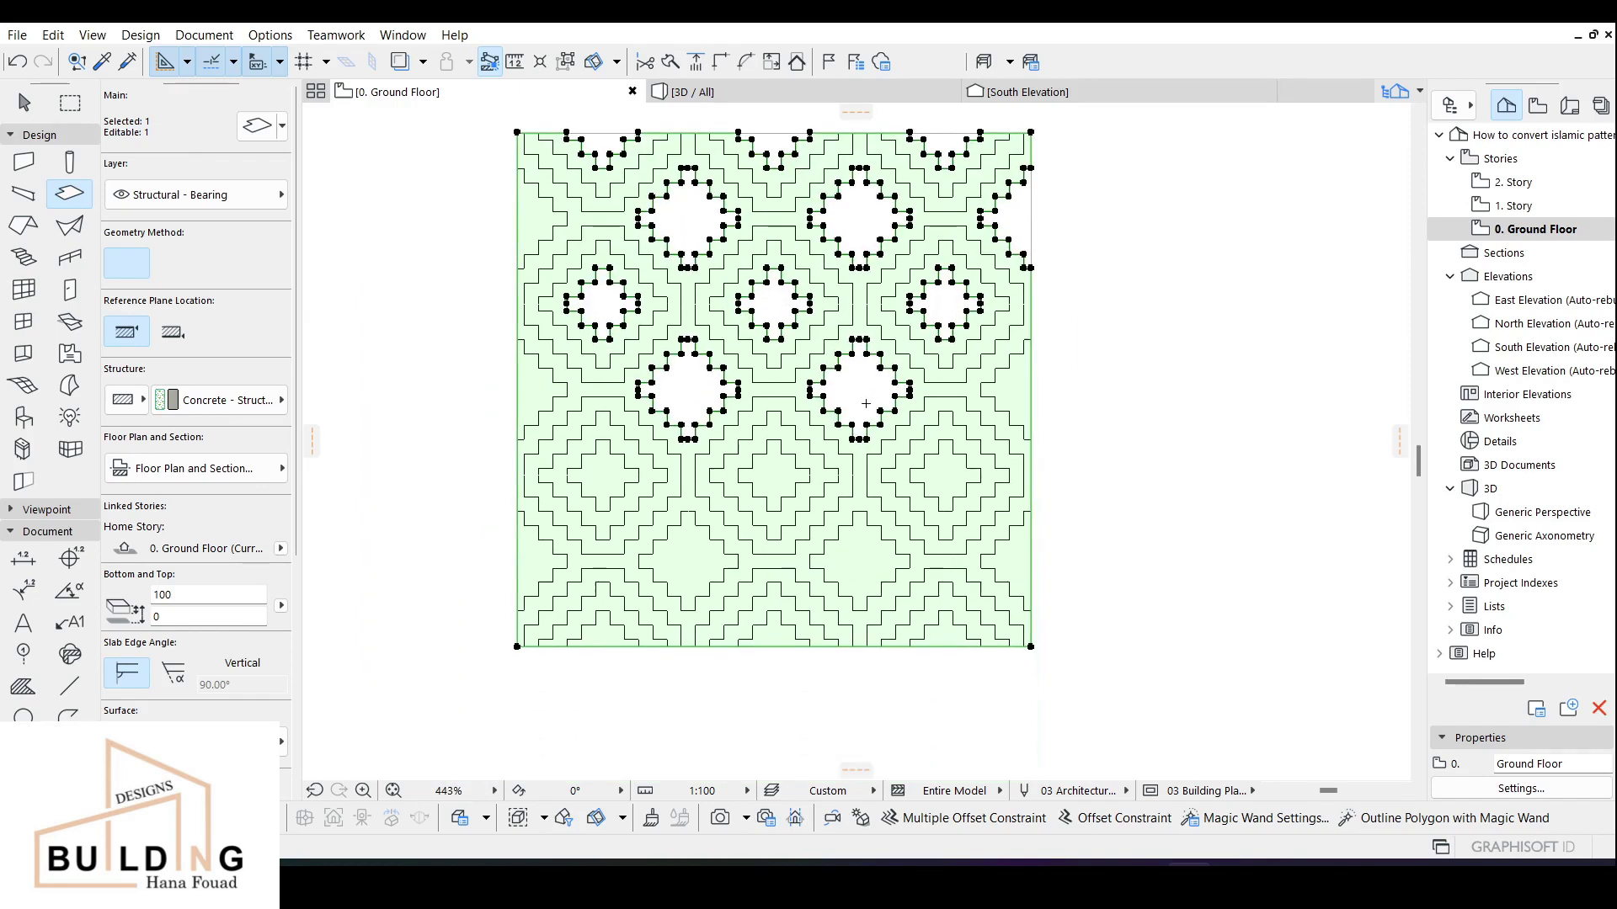
left_click(790, 497)
left_click(915, 524)
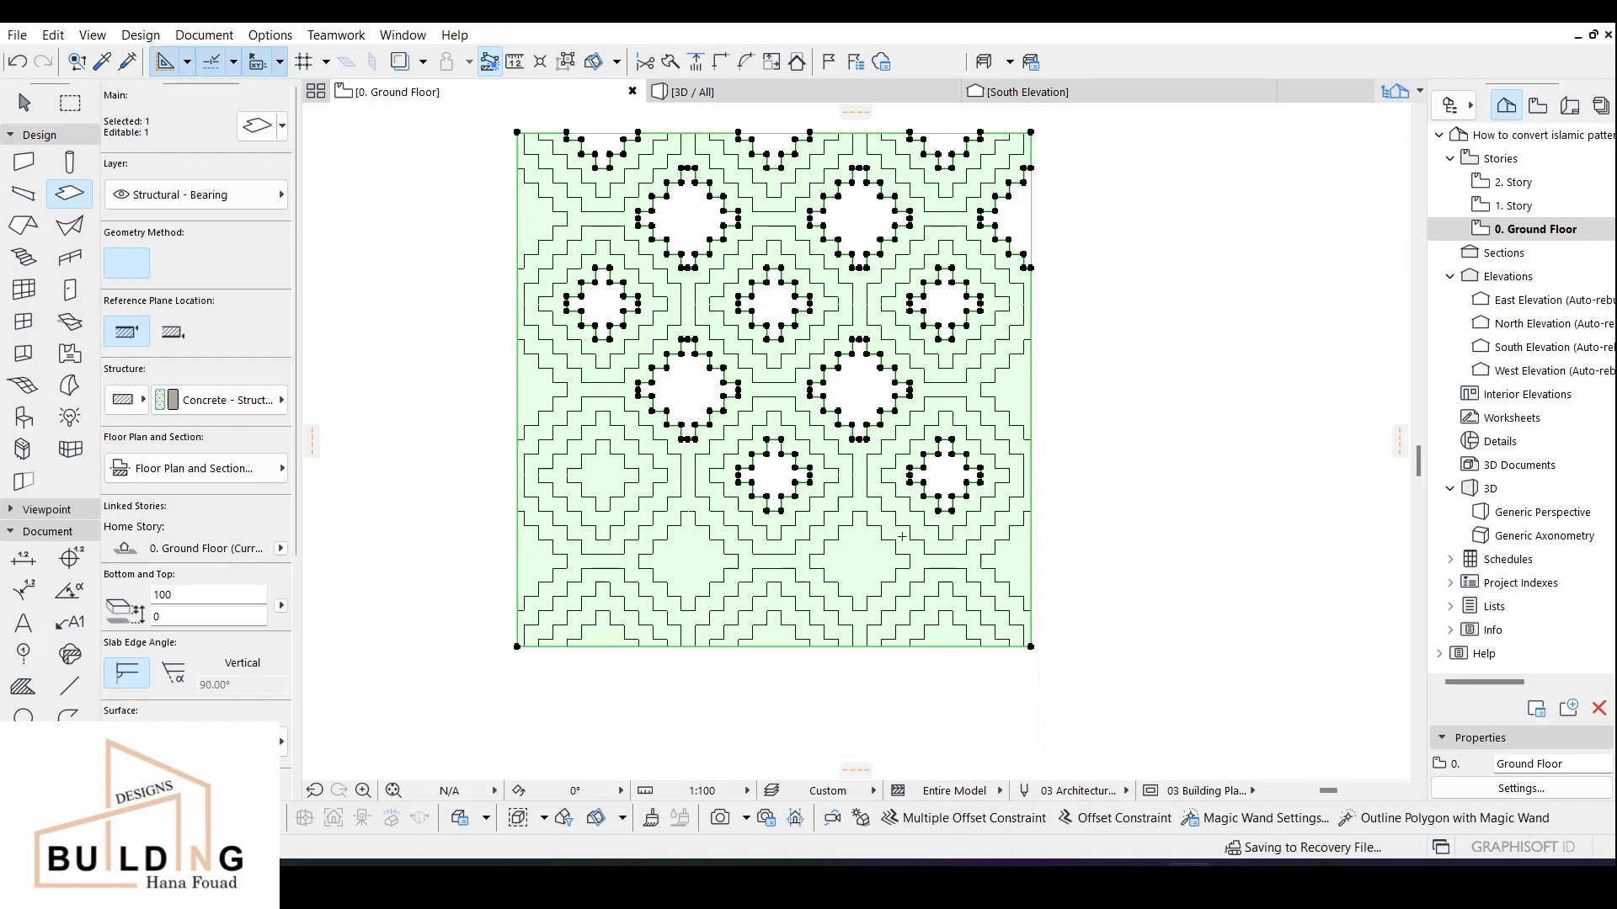
left_click(865, 560)
left_click(703, 562)
left_click(597, 487)
Cut the three stepped notches along the slab's lower edge and the remaining half-diamonds on its right and left edges.
left_click(601, 630)
left_click(770, 633)
left_click(945, 630)
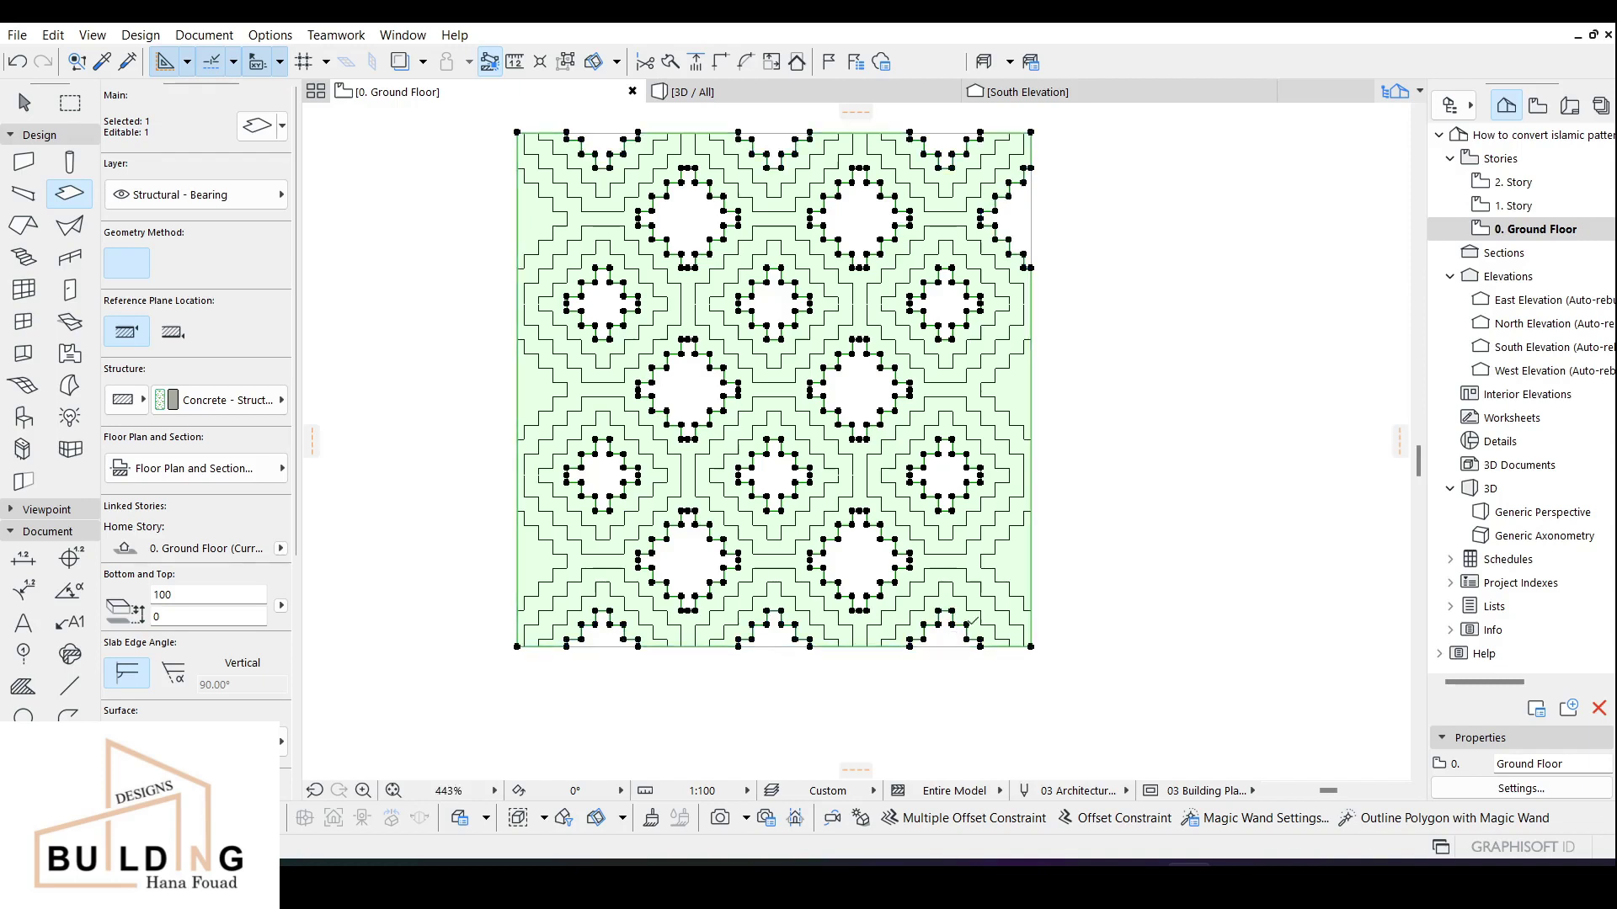
left_click(1004, 558)
left_click(1017, 400)
left_click(533, 219)
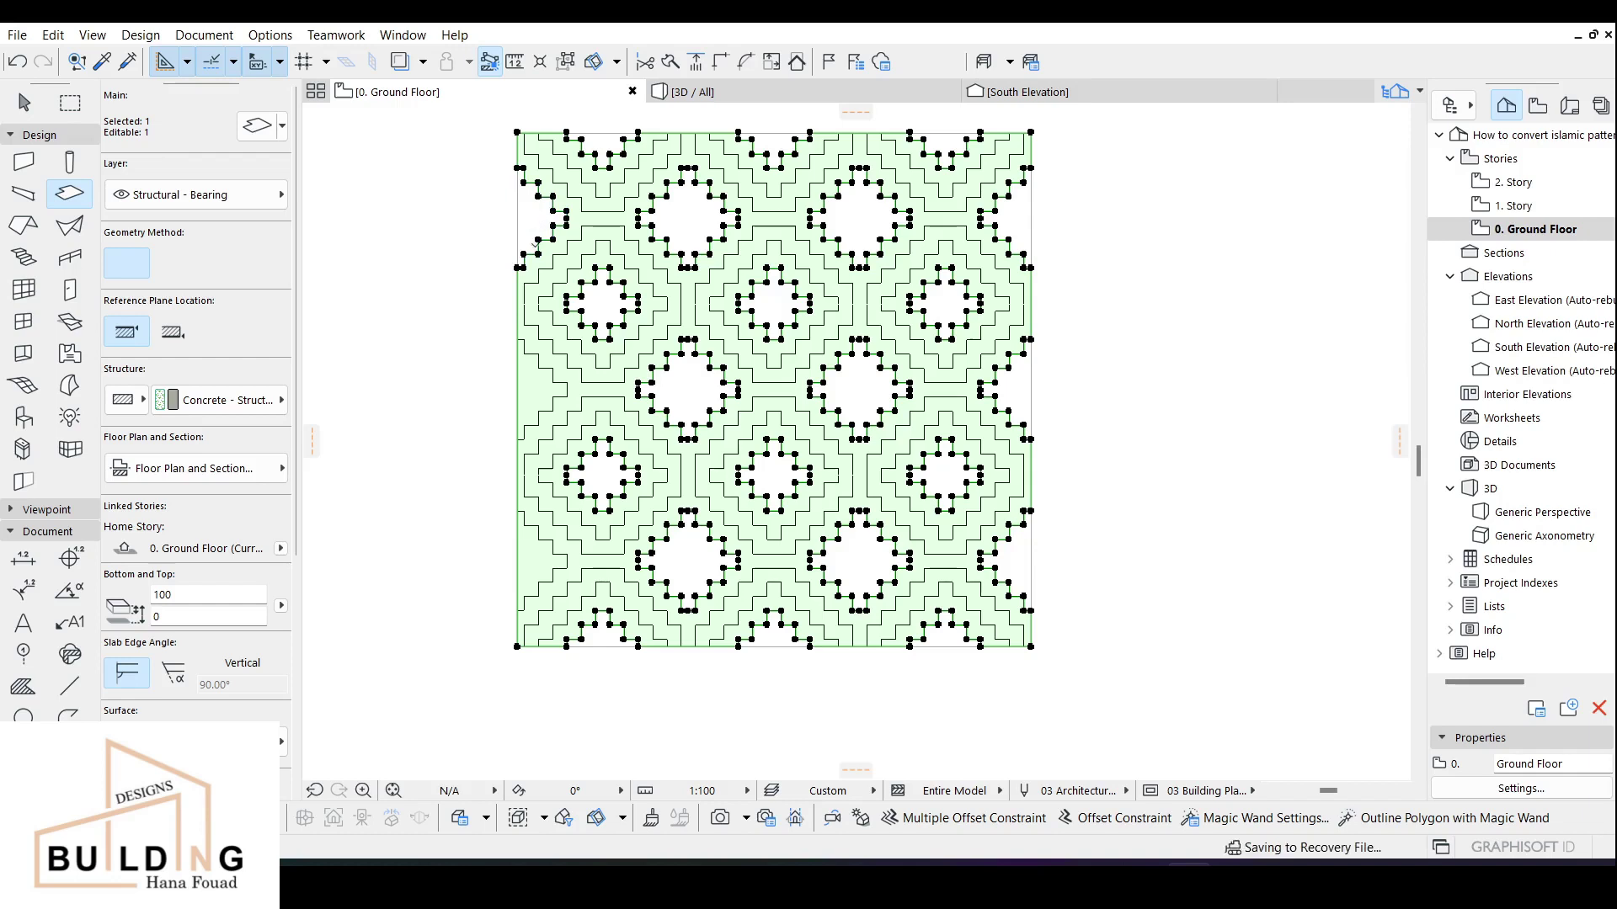
left_click(527, 398)
left_click(529, 562)
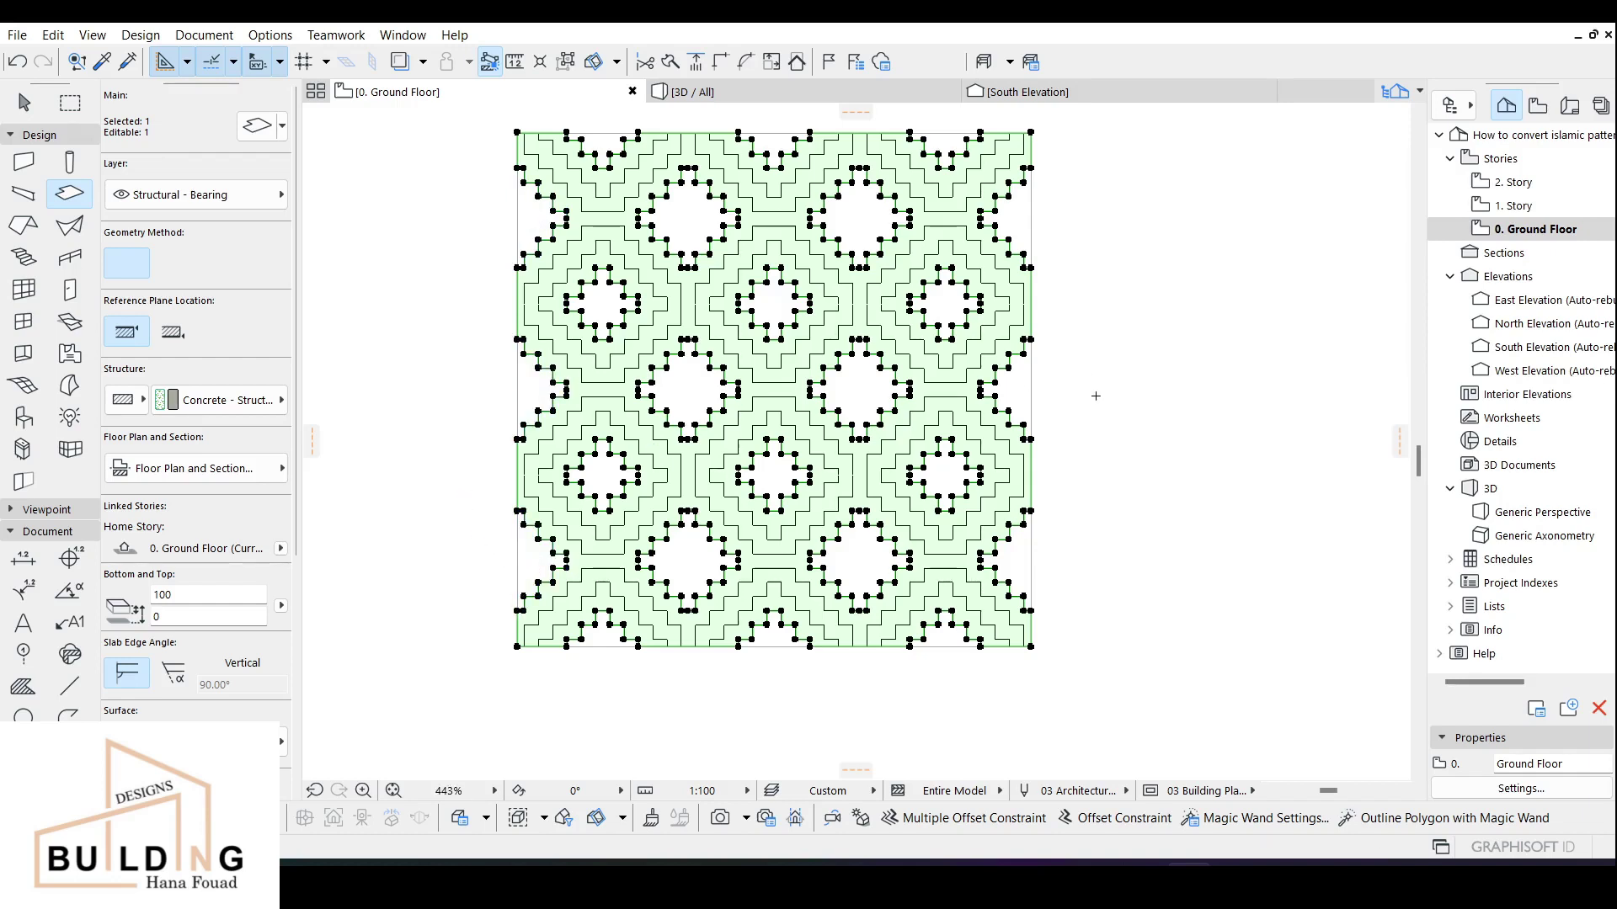
Open the 3D view and orbit around the gold slab to inspect its cut-out openings.
key("ctrl+a")
scroll(917, 420, "down", 3)
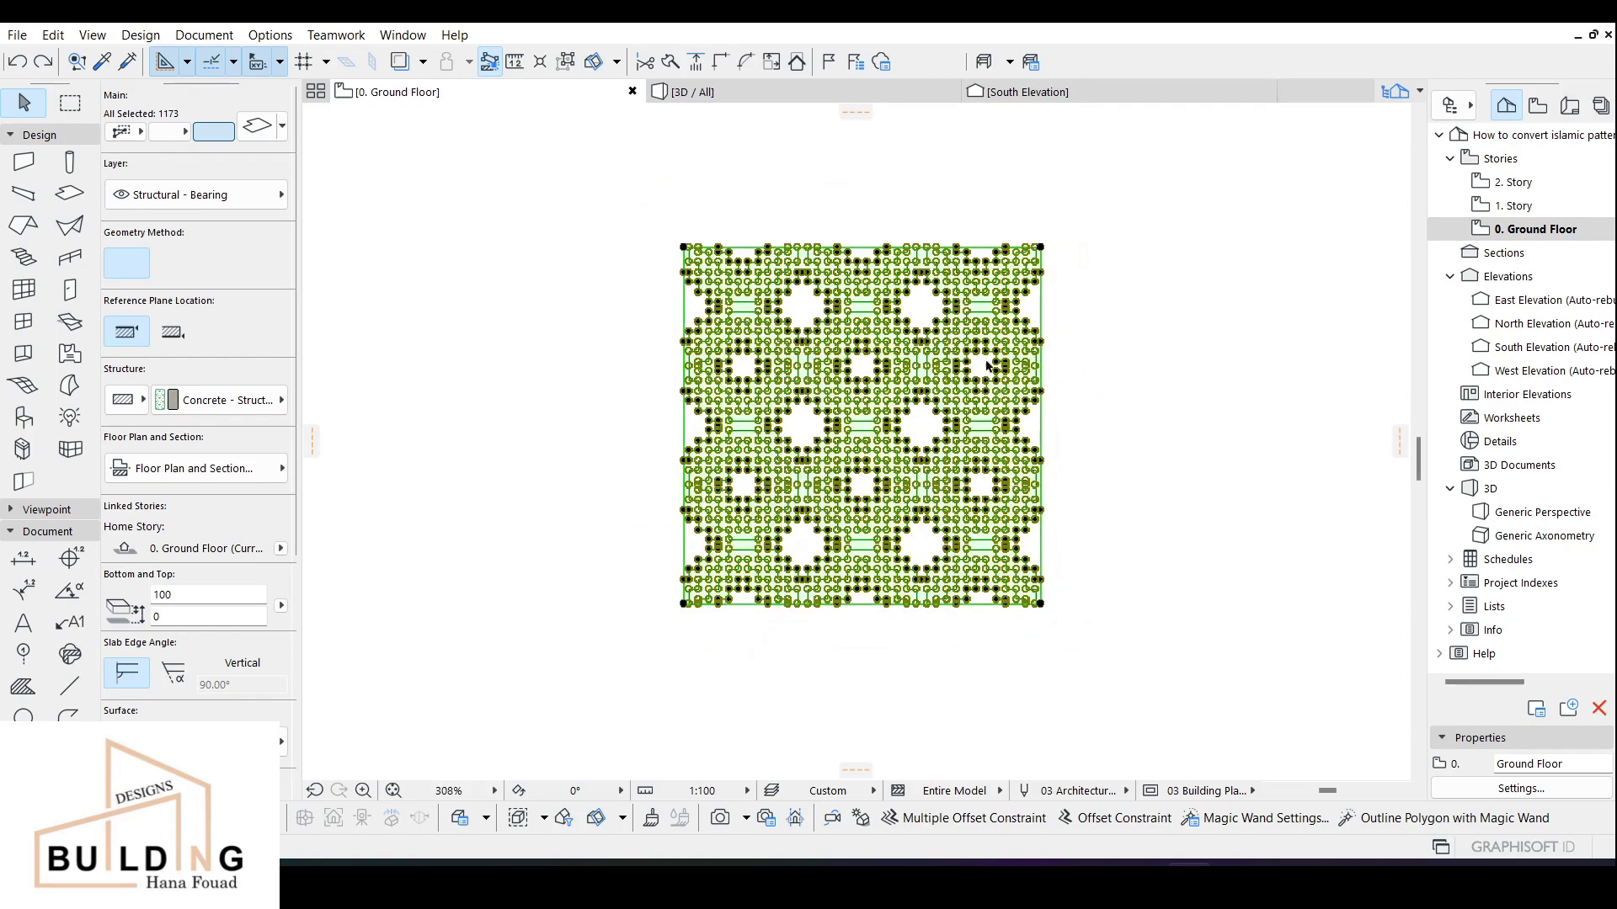
left_click(646, 317)
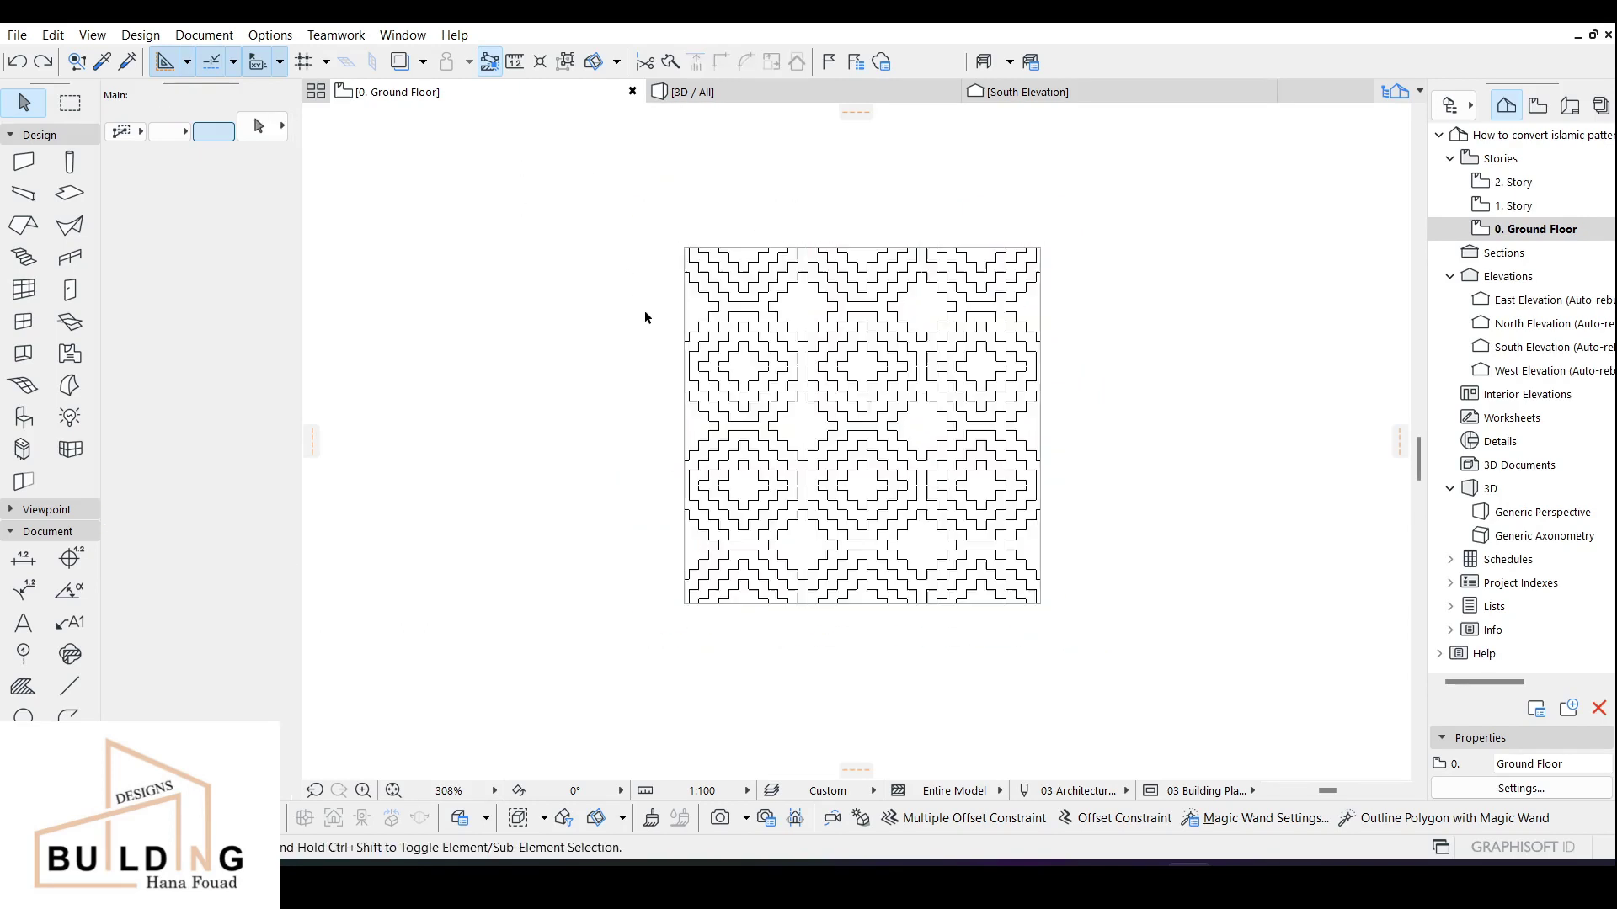
left_click(759, 101)
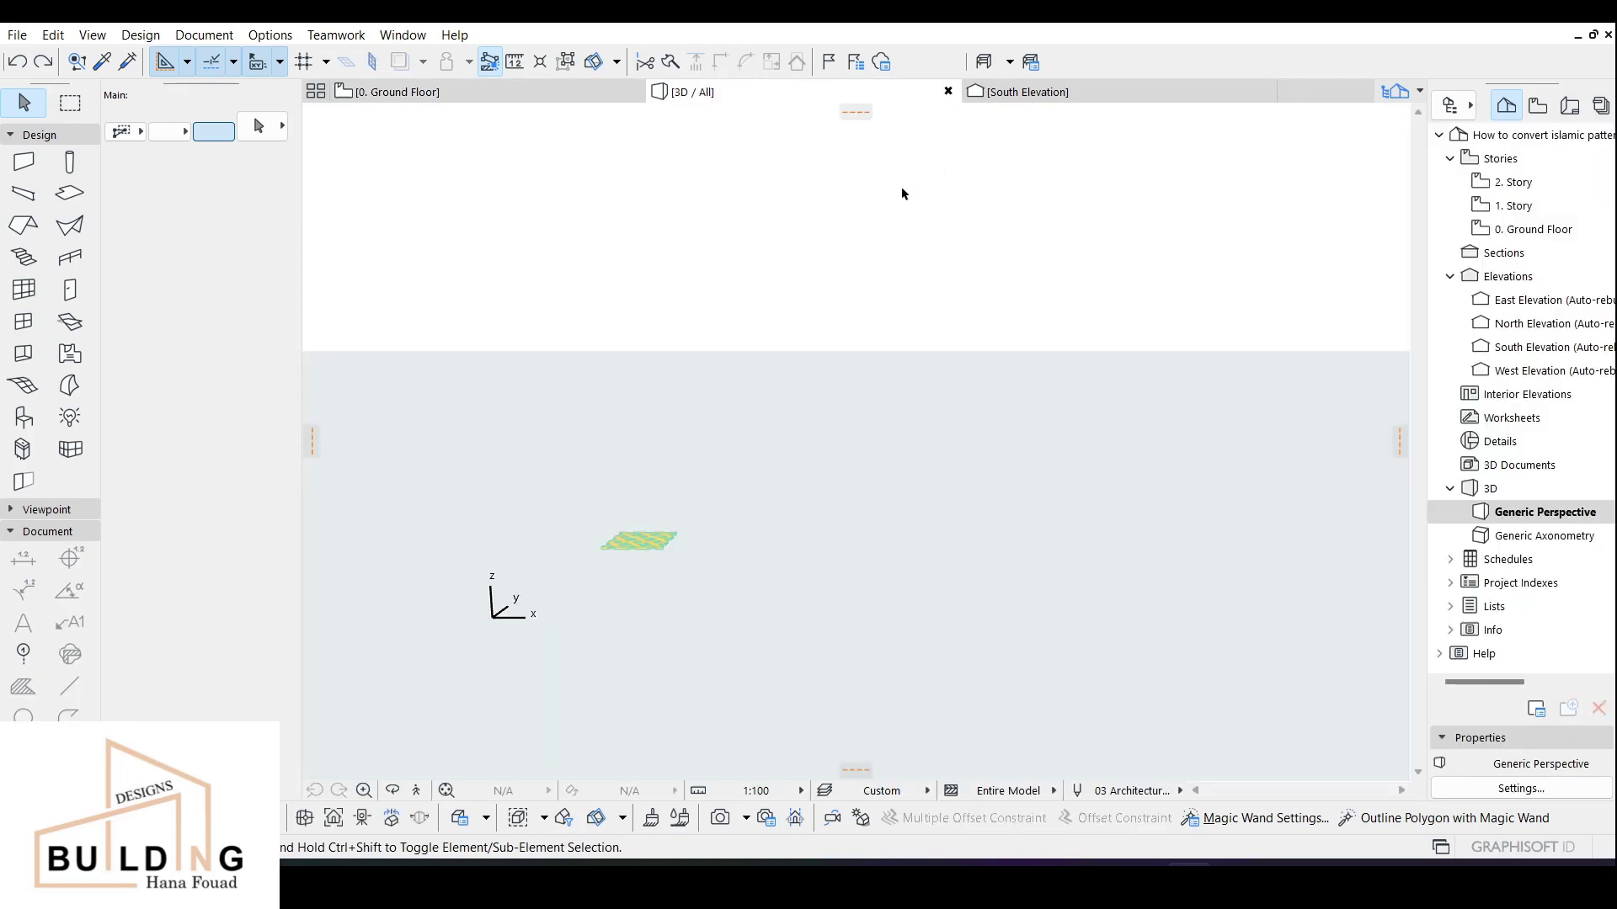
scroll(640, 507, "up", 1)
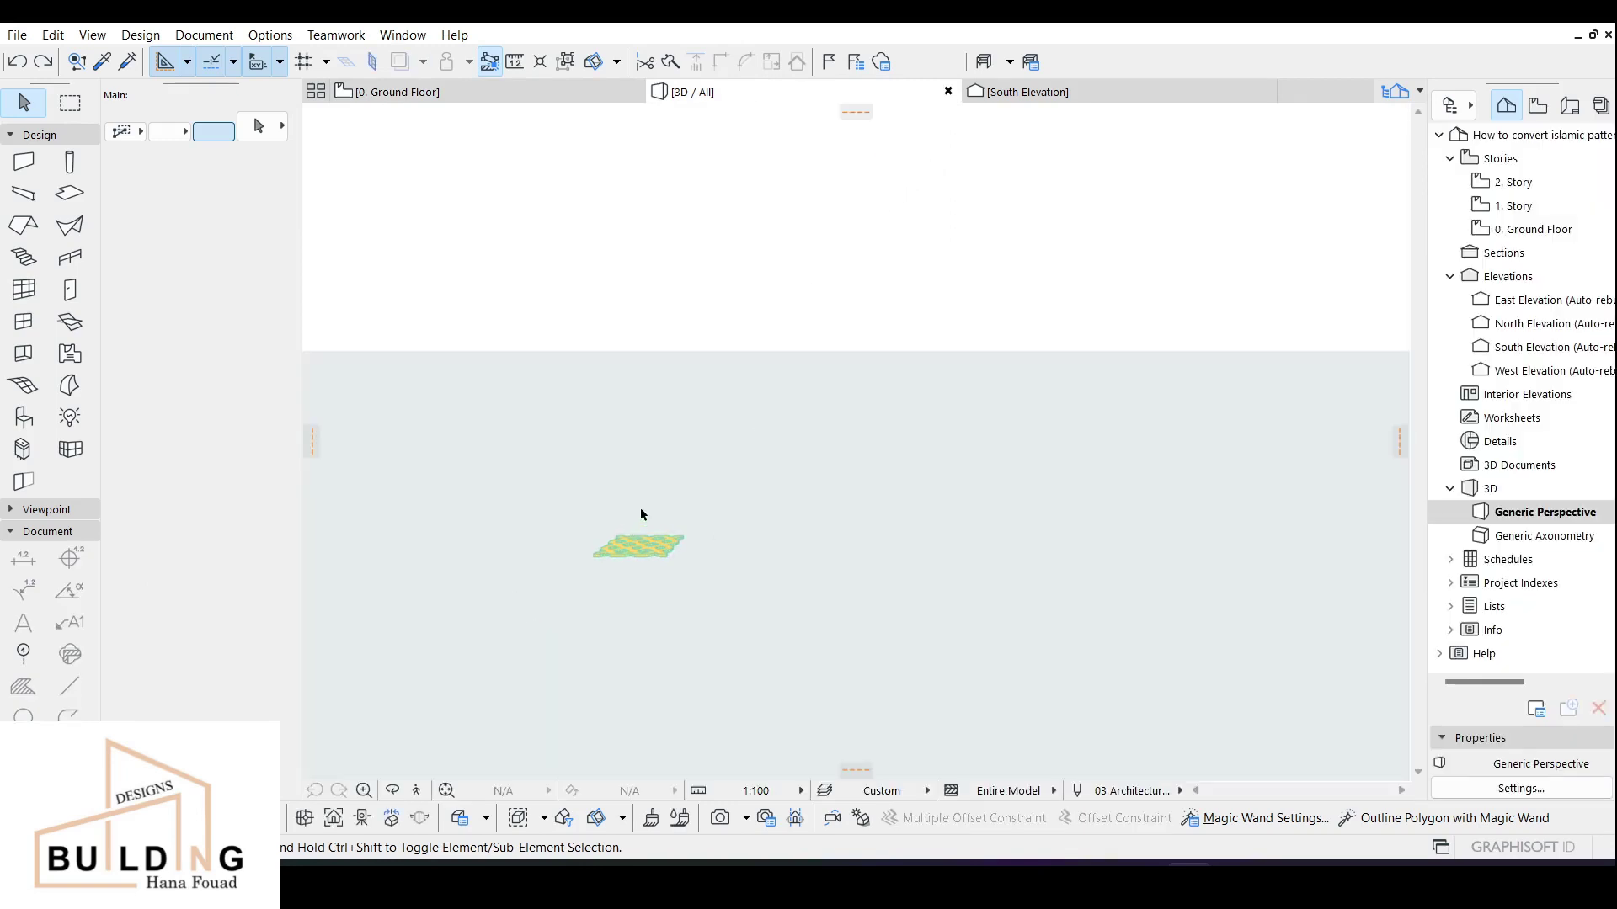
left_click(392, 791)
left_click_drag(864, 504, 938, 716)
scroll(645, 529, "up", 3)
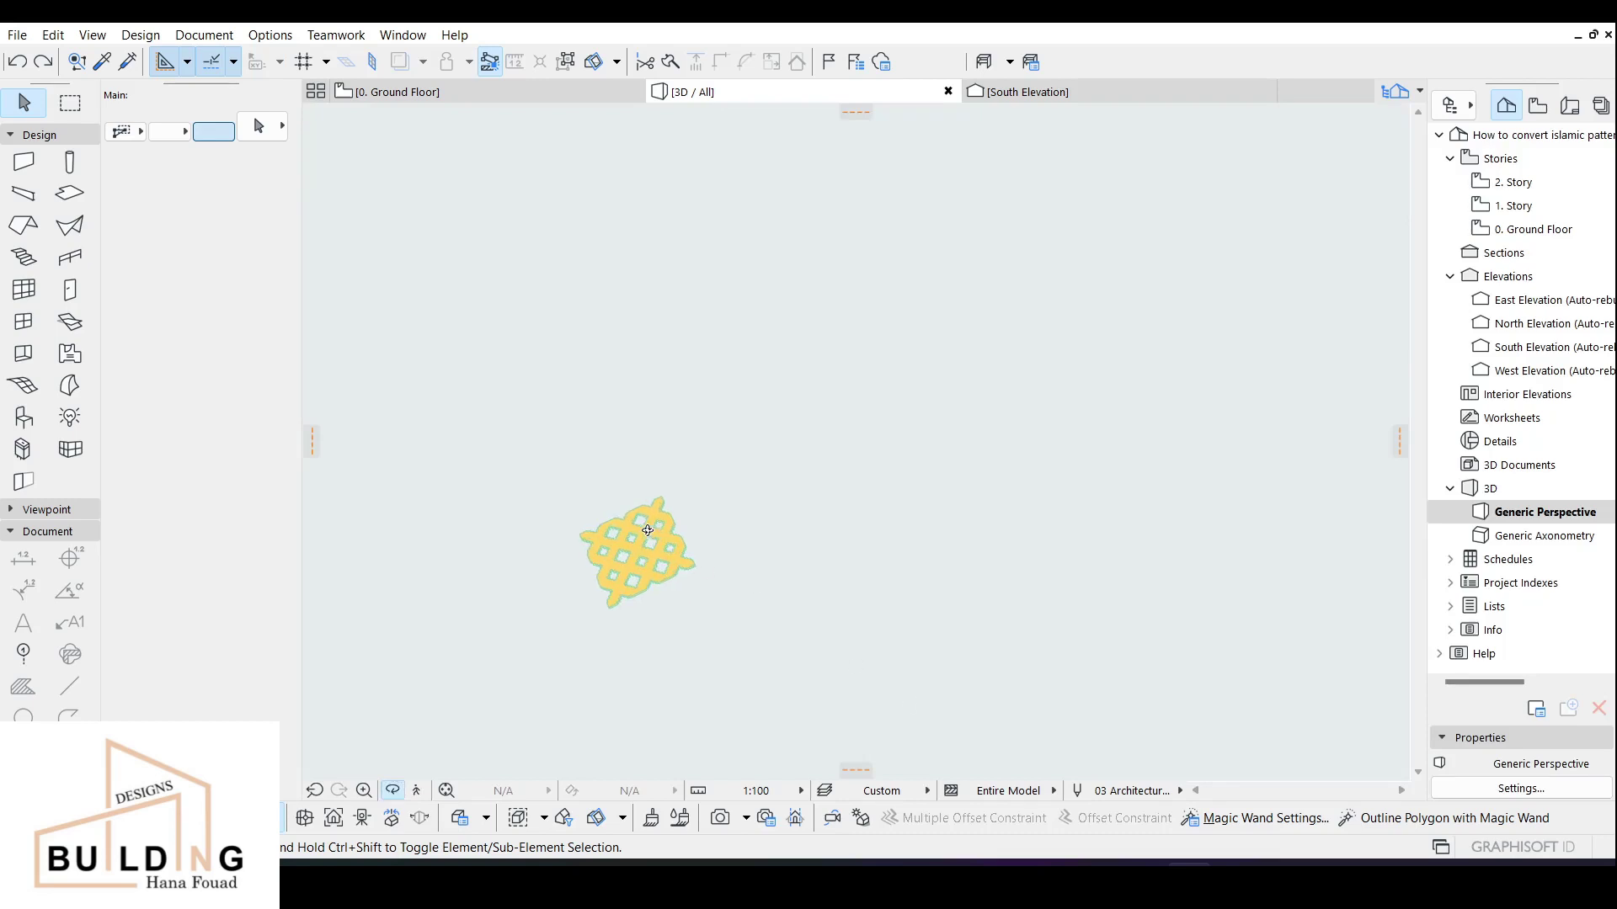
scroll(643, 513, "up", 2)
left_click_drag(639, 473, 652, 767)
middle_click_drag(652, 765, 500, 752, "shift")
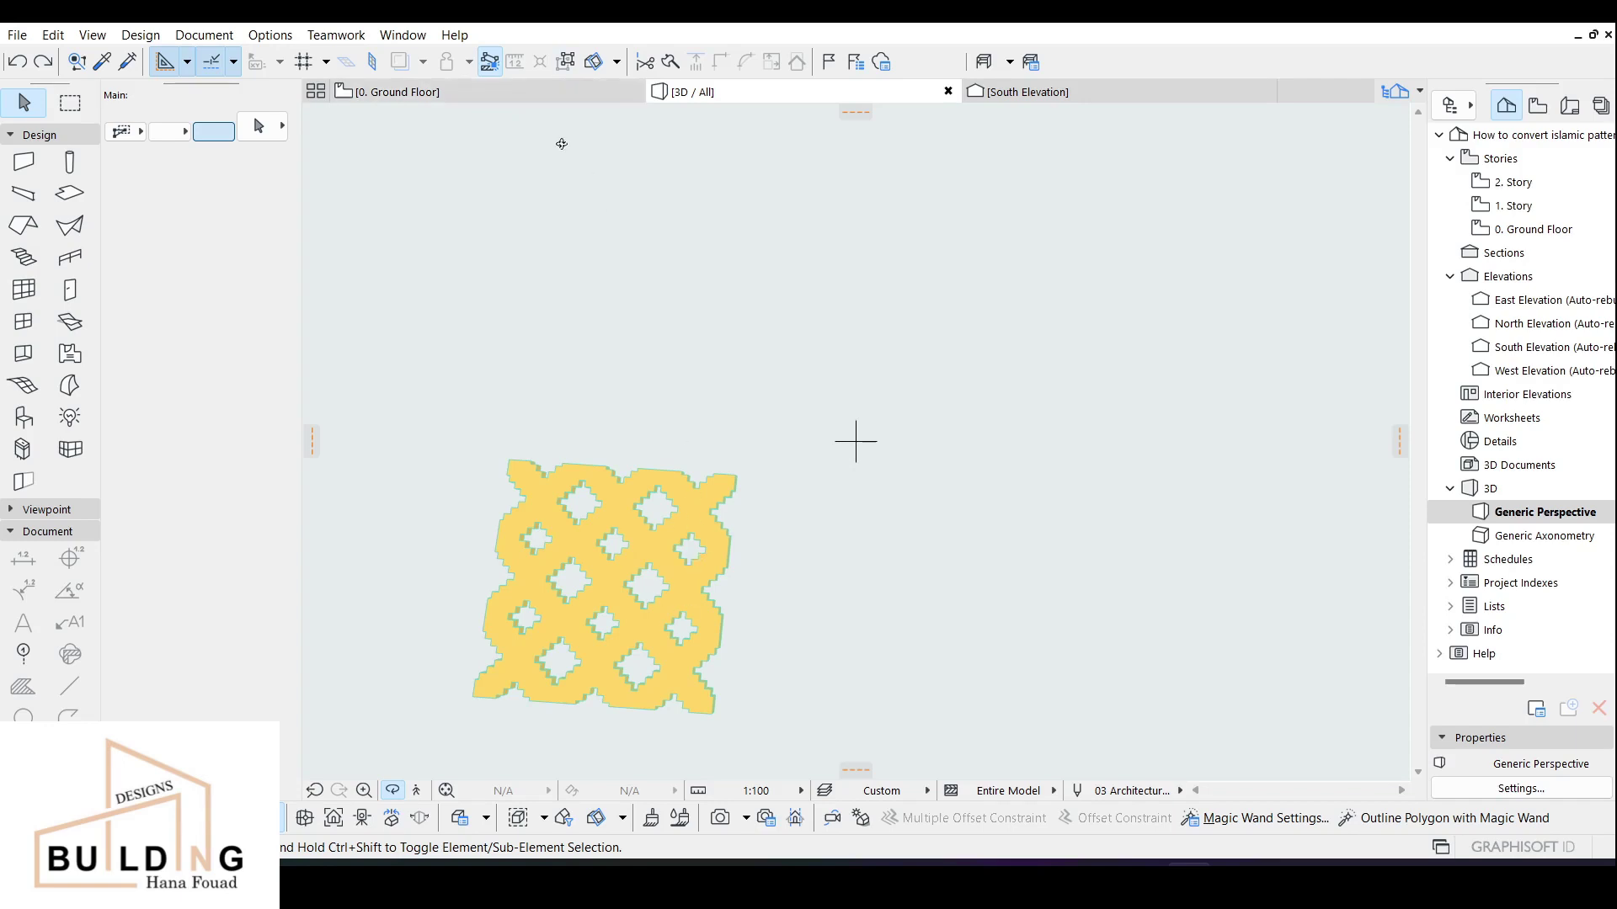
Return to the Ground Floor plan and clear the selection.
left_click(558, 101)
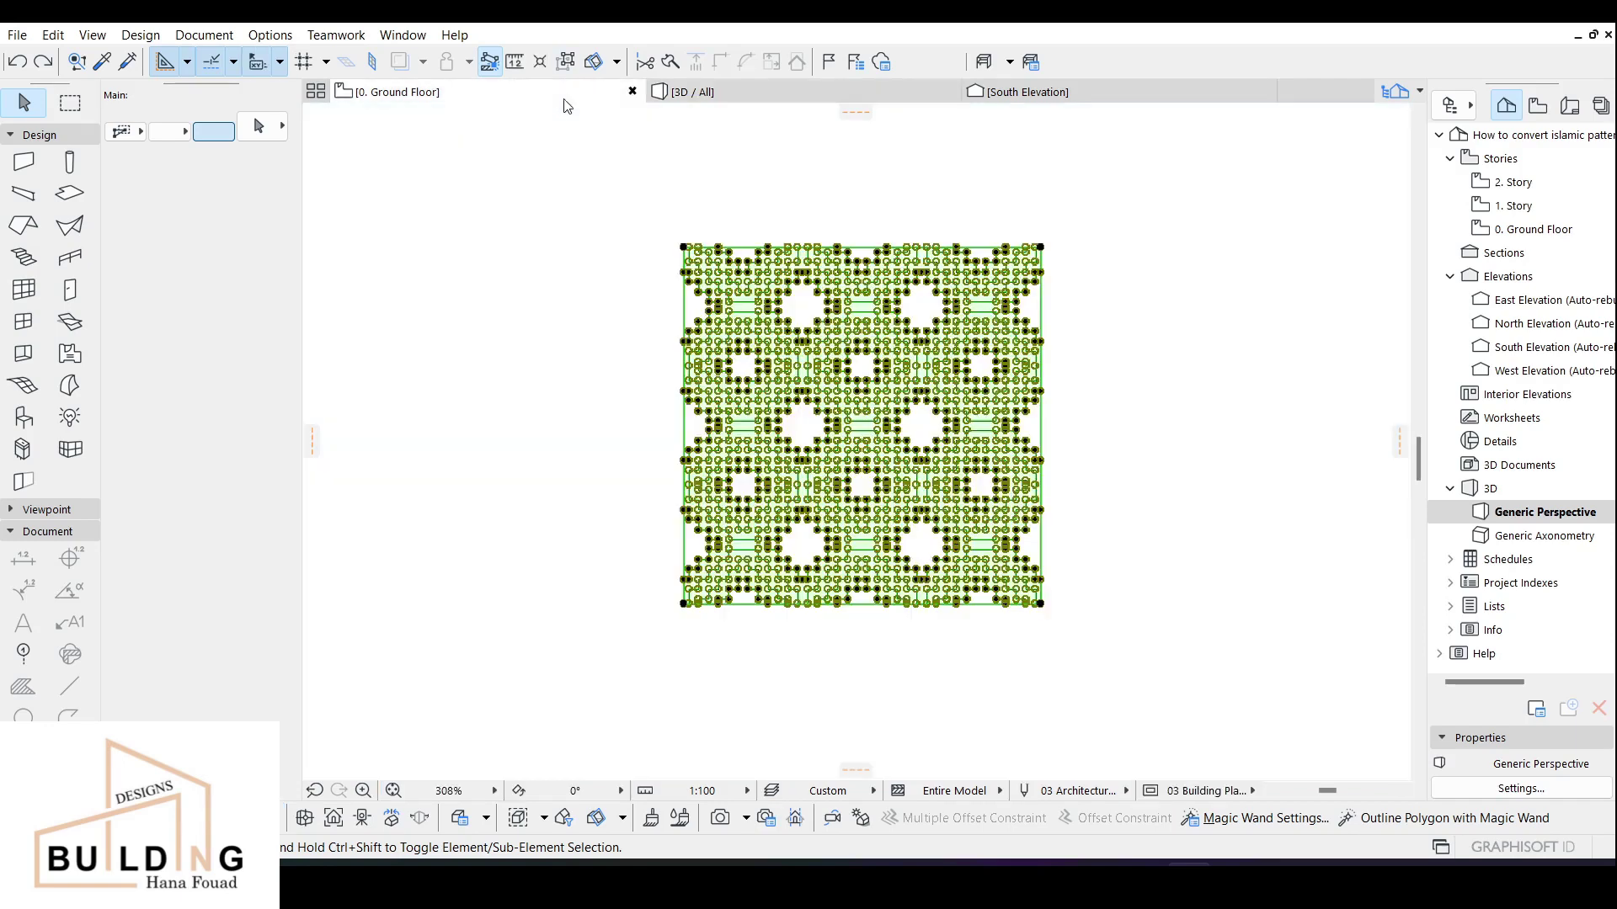
left_click(1050, 442)
scroll(1021, 337, "up", 5)
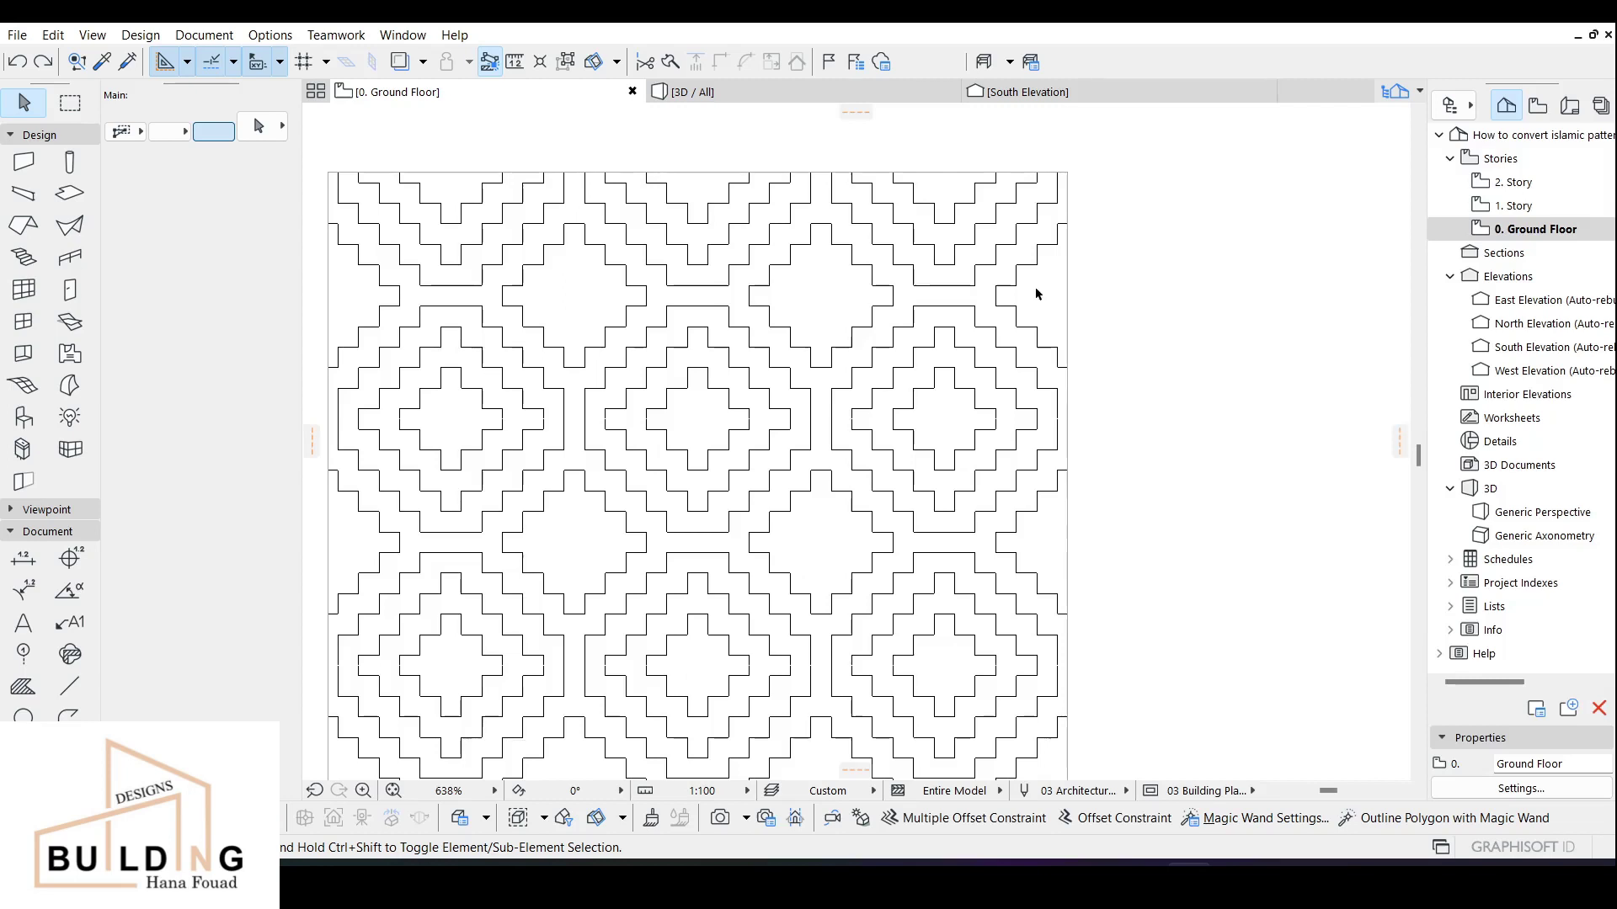
scroll(1035, 294, "down", 7)
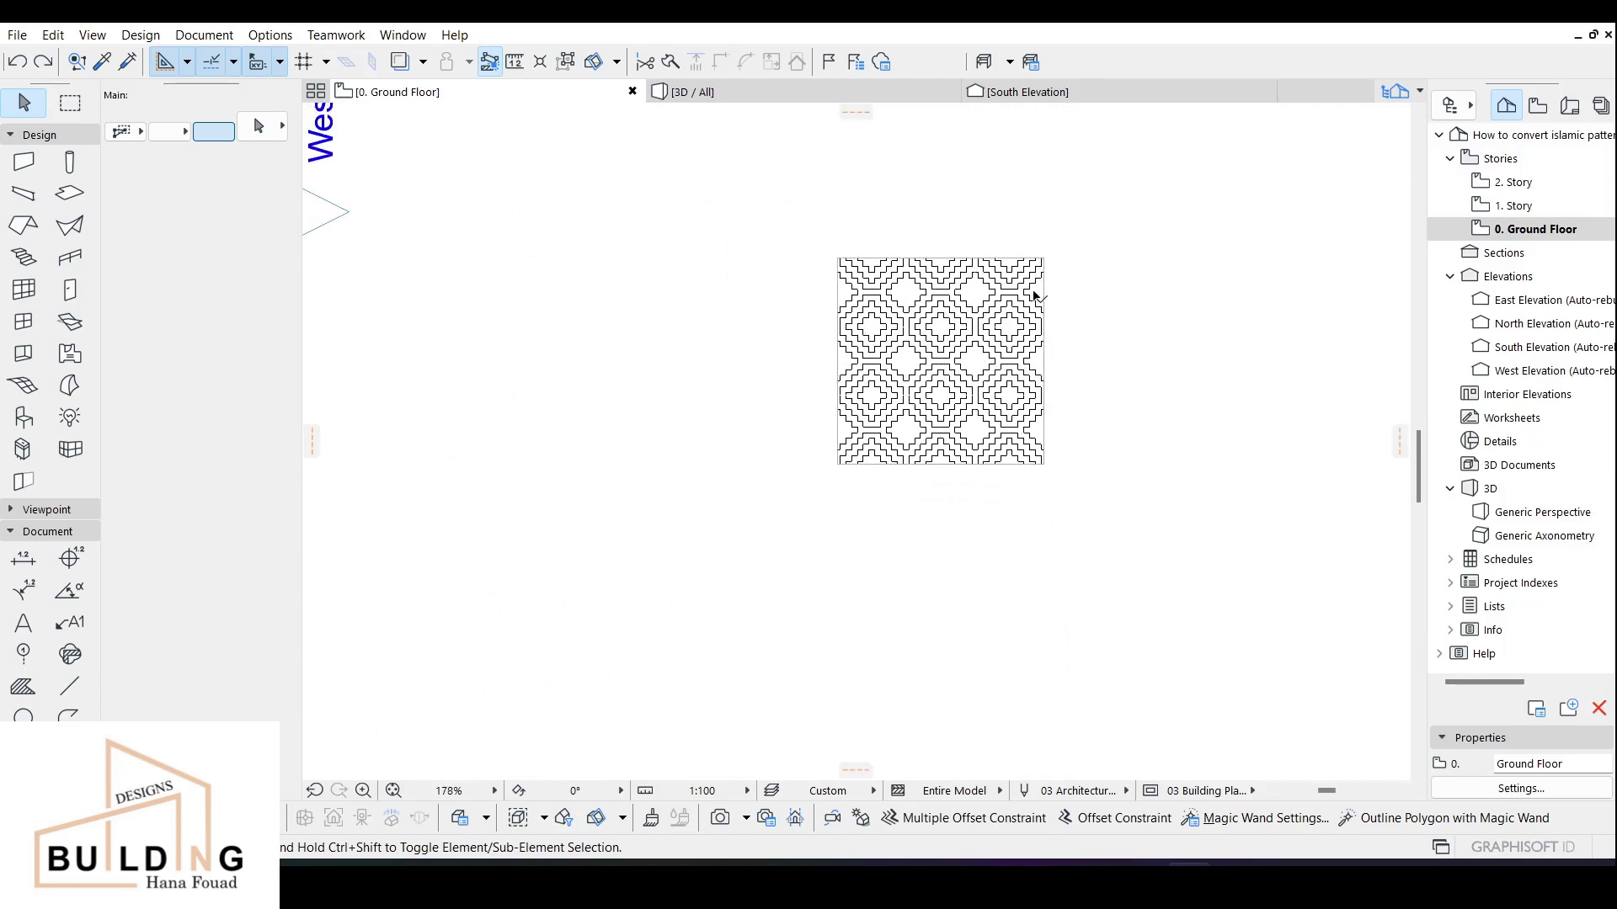
scroll(1034, 294, "up", 4)
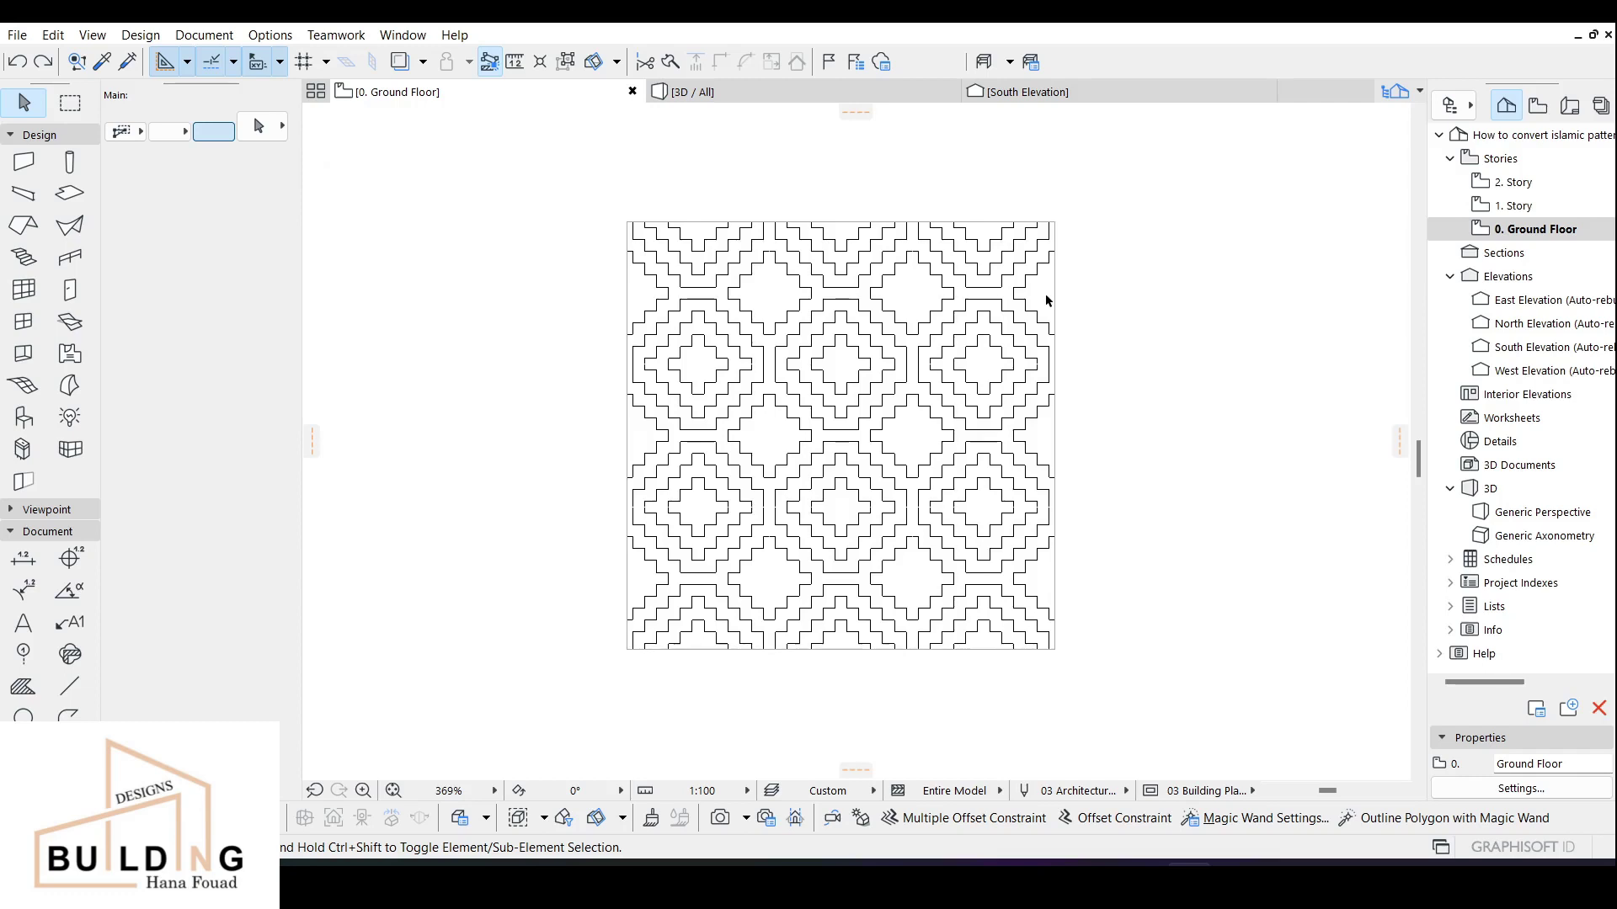
left_click(1054, 297)
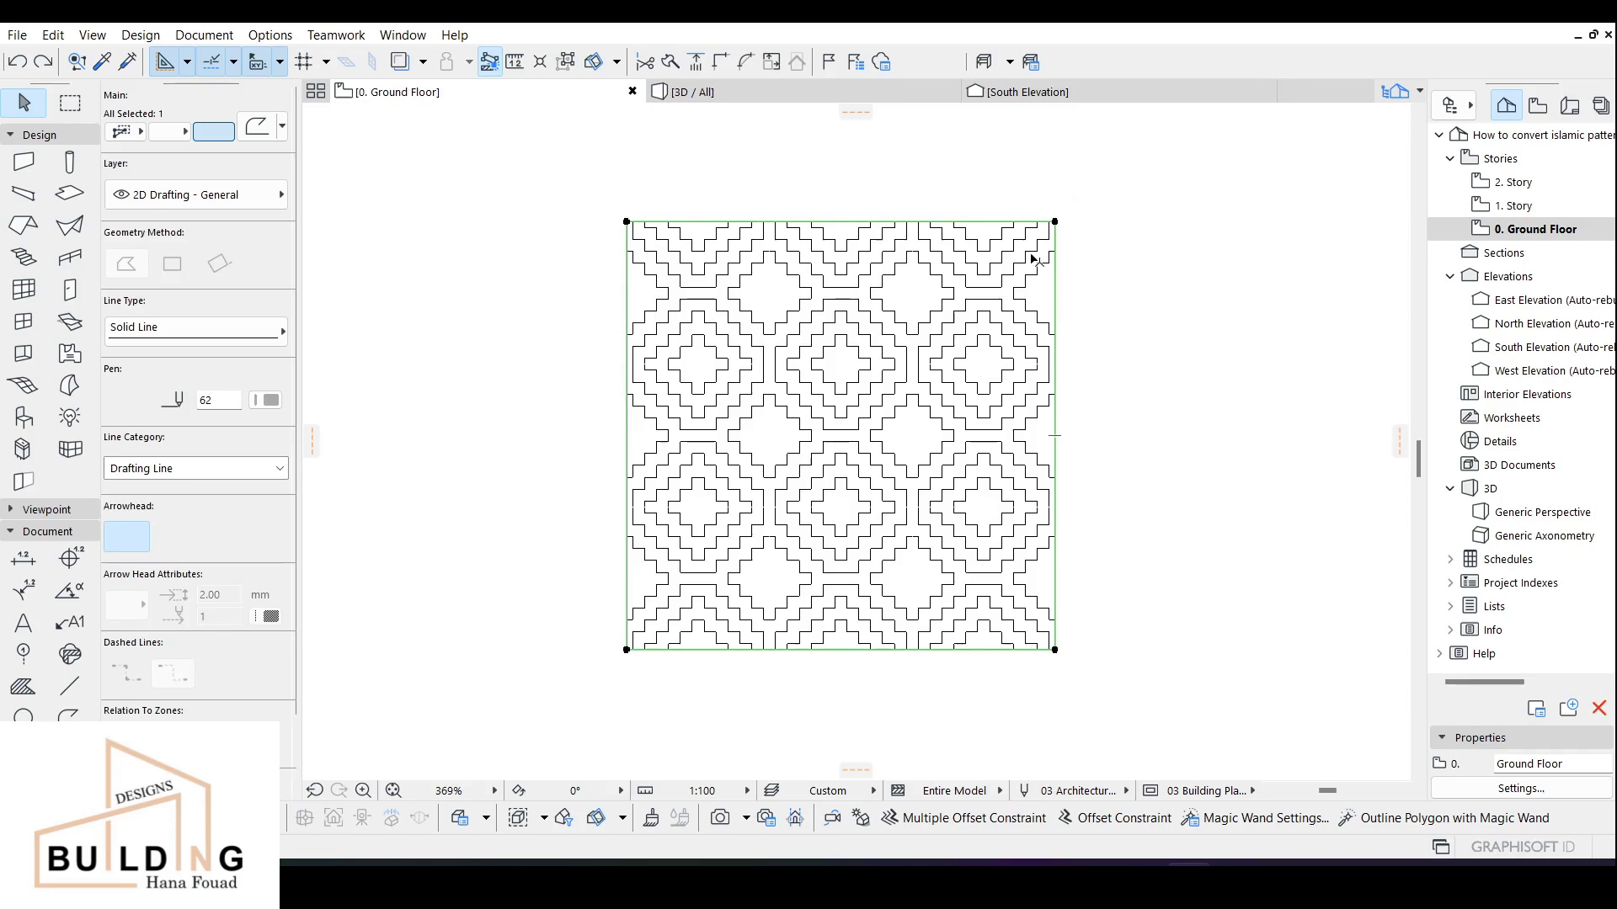
key("ctrl+a")
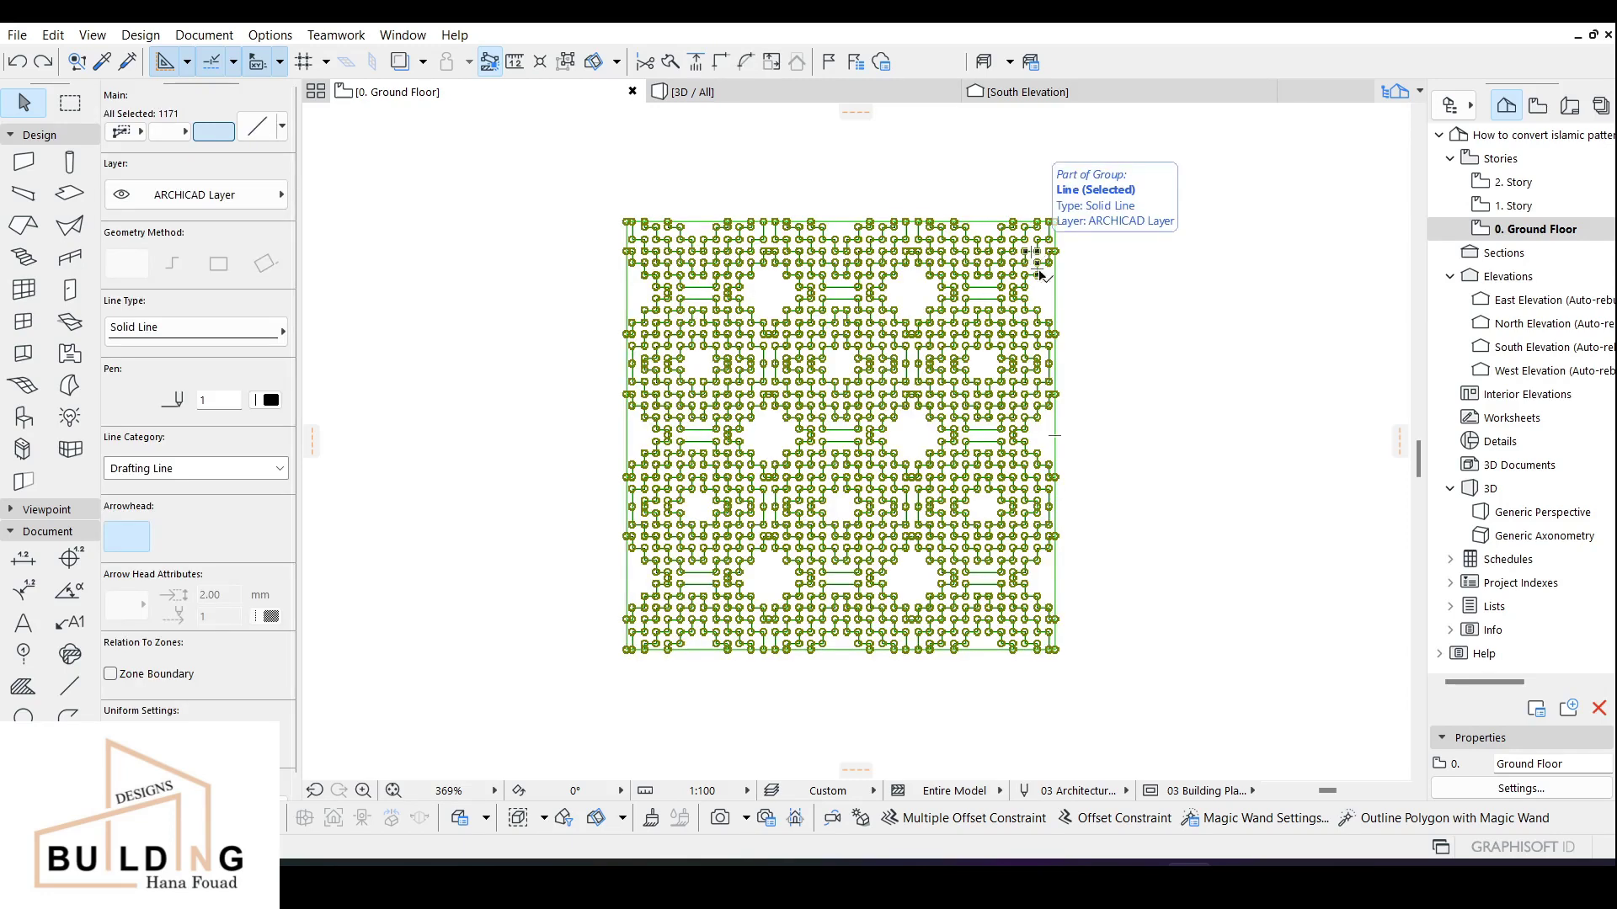
scroll(1062, 274, "up", 3)
scroll(1057, 290, "down", 2)
middle_click_drag(1058, 303, 1152, 302)
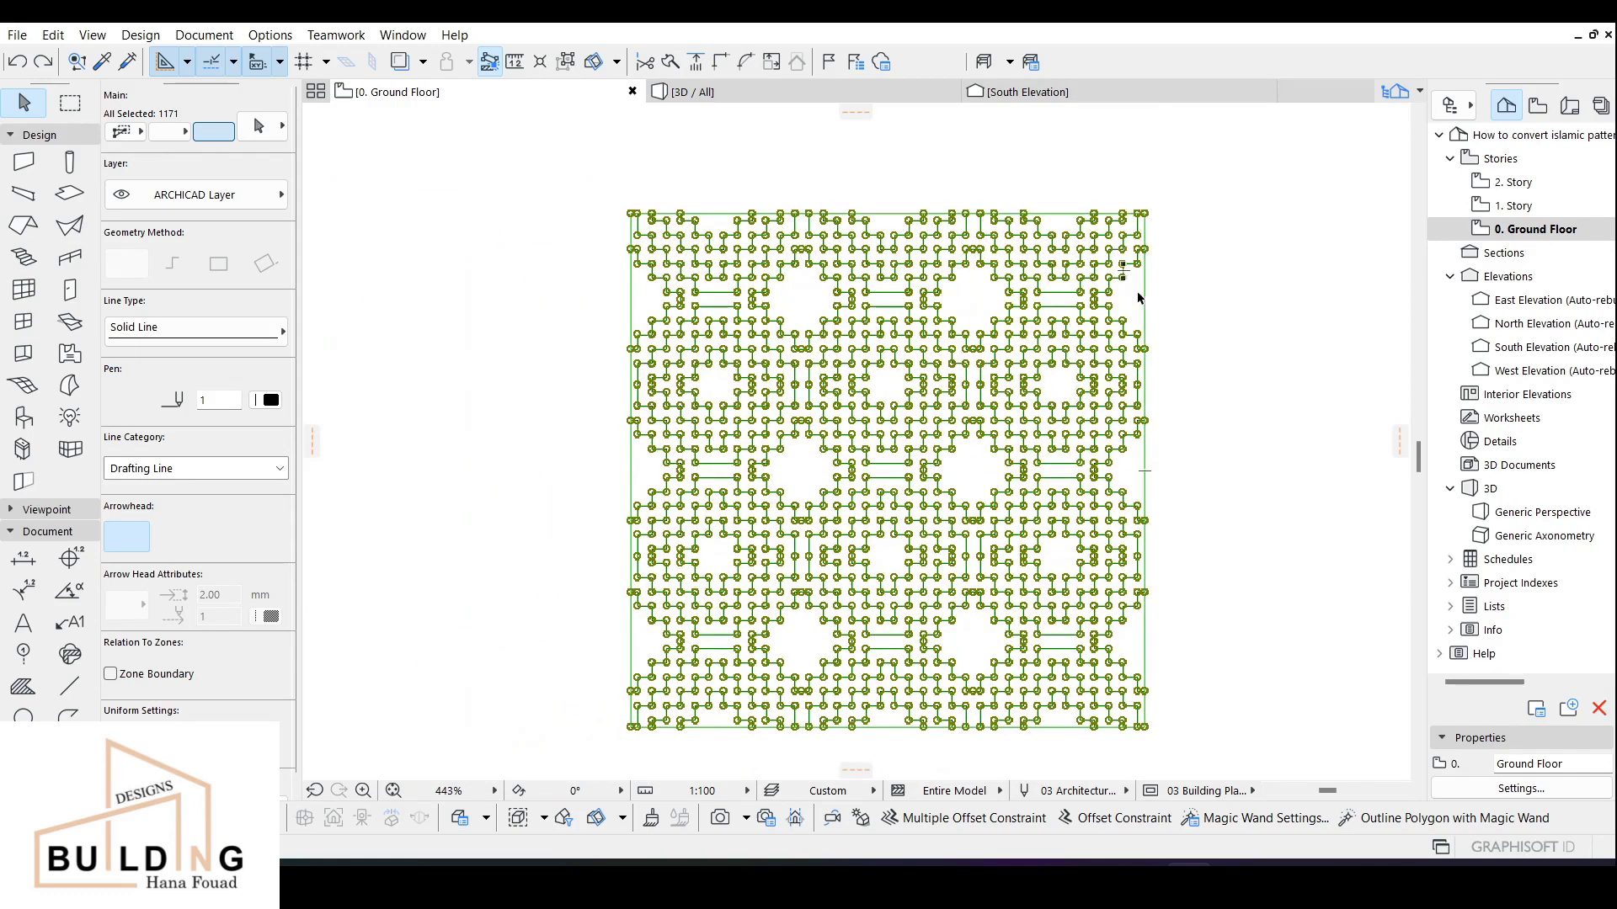
key("Escape")
scroll(1127, 309, "up", 2)
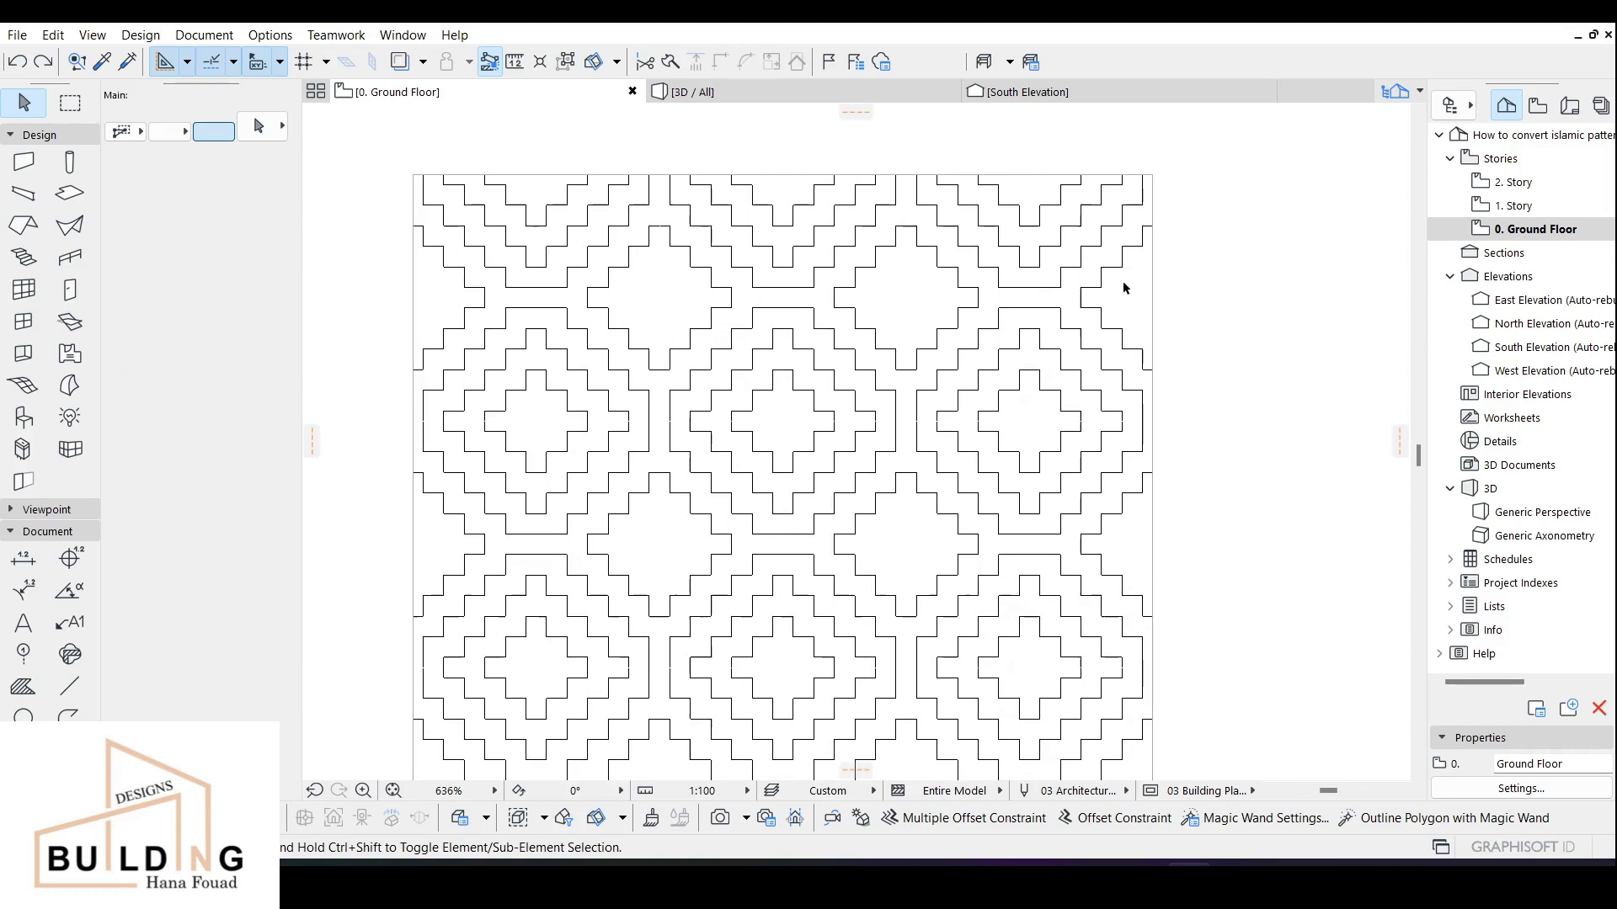
Select the cut-out slab and move it horizontally to the left, clear of the pattern linework.
left_click(1078, 300)
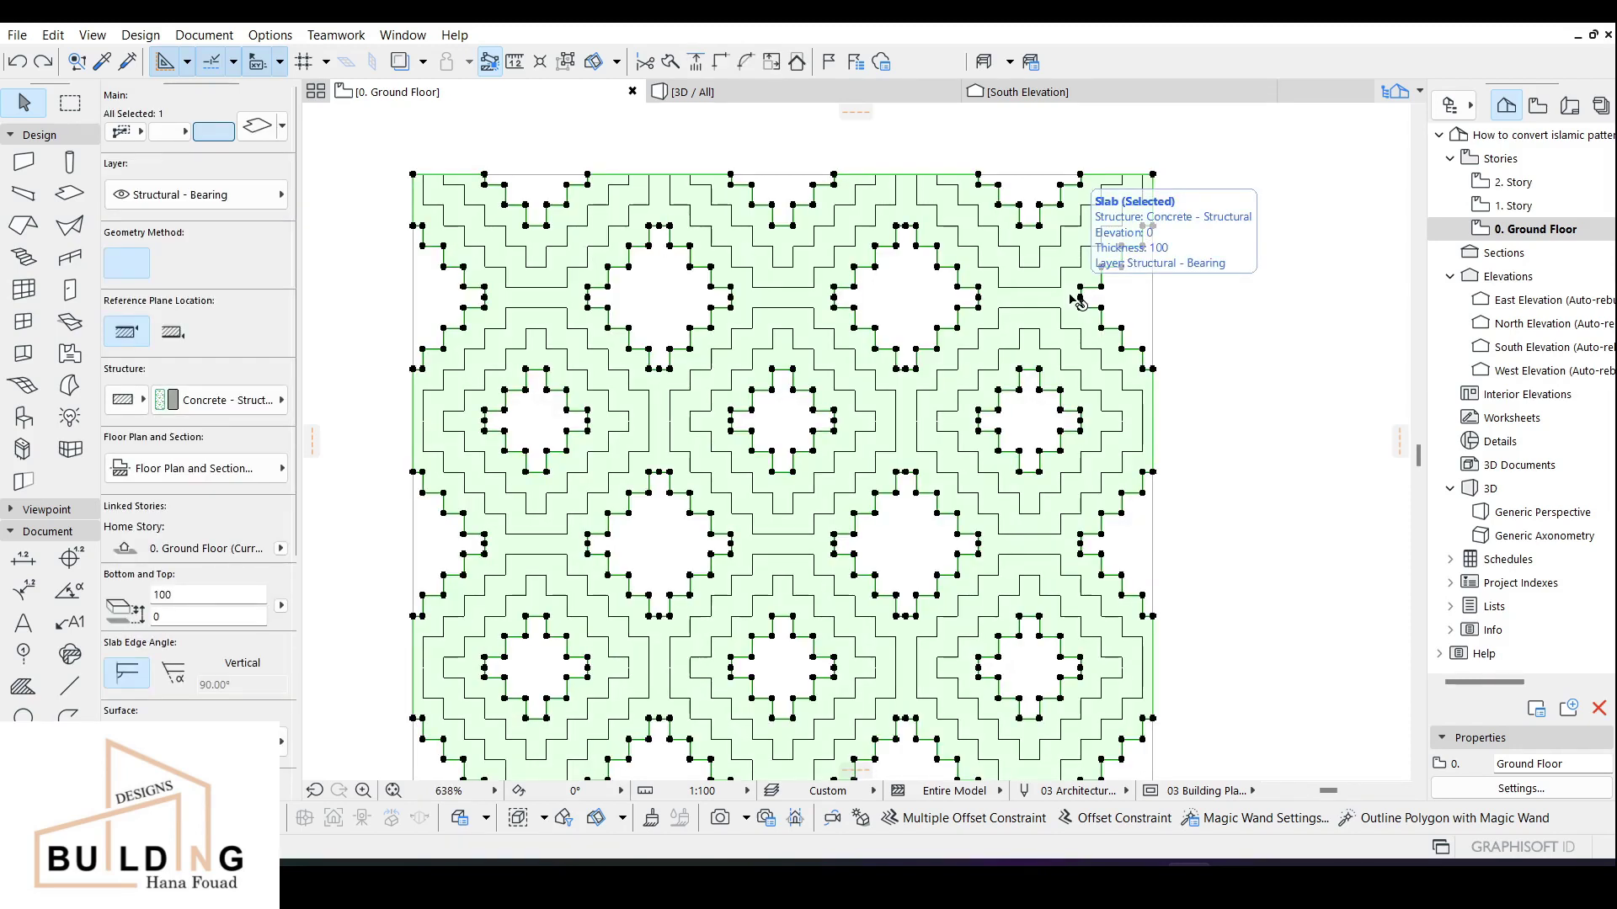
key("F5")
left_click(1080, 297)
middle_click_drag(909, 335, 1467, 326)
left_click_drag(848, 300, 905, 291)
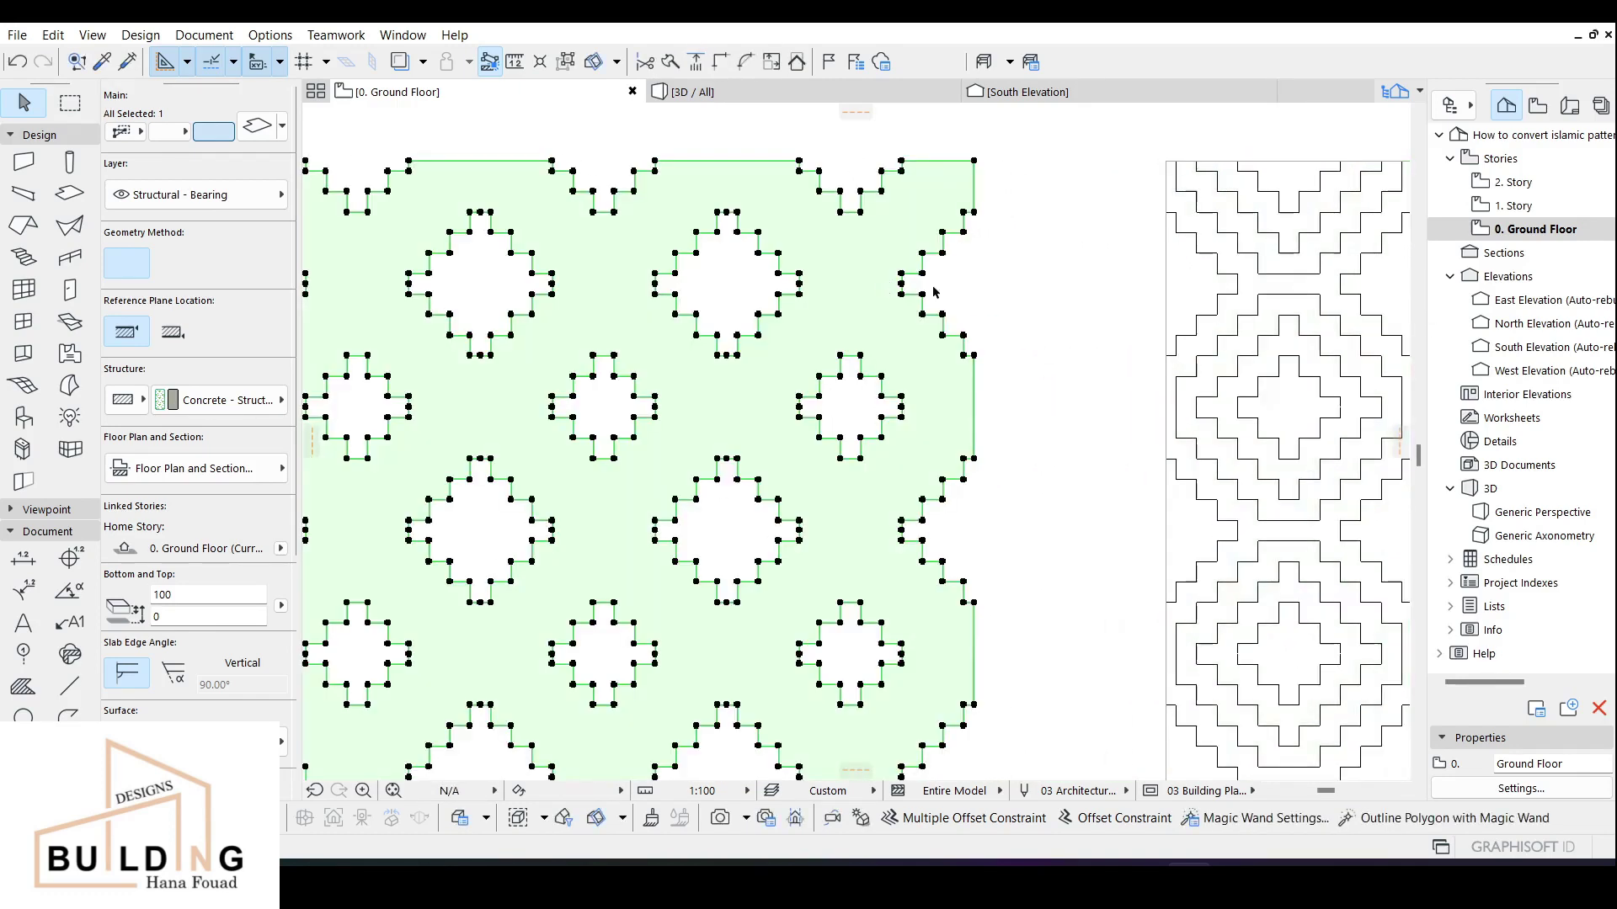
Move the square frame polyline from the pattern linework onto the slab, aligning their corners.
left_click(1178, 279)
left_click(1165, 289)
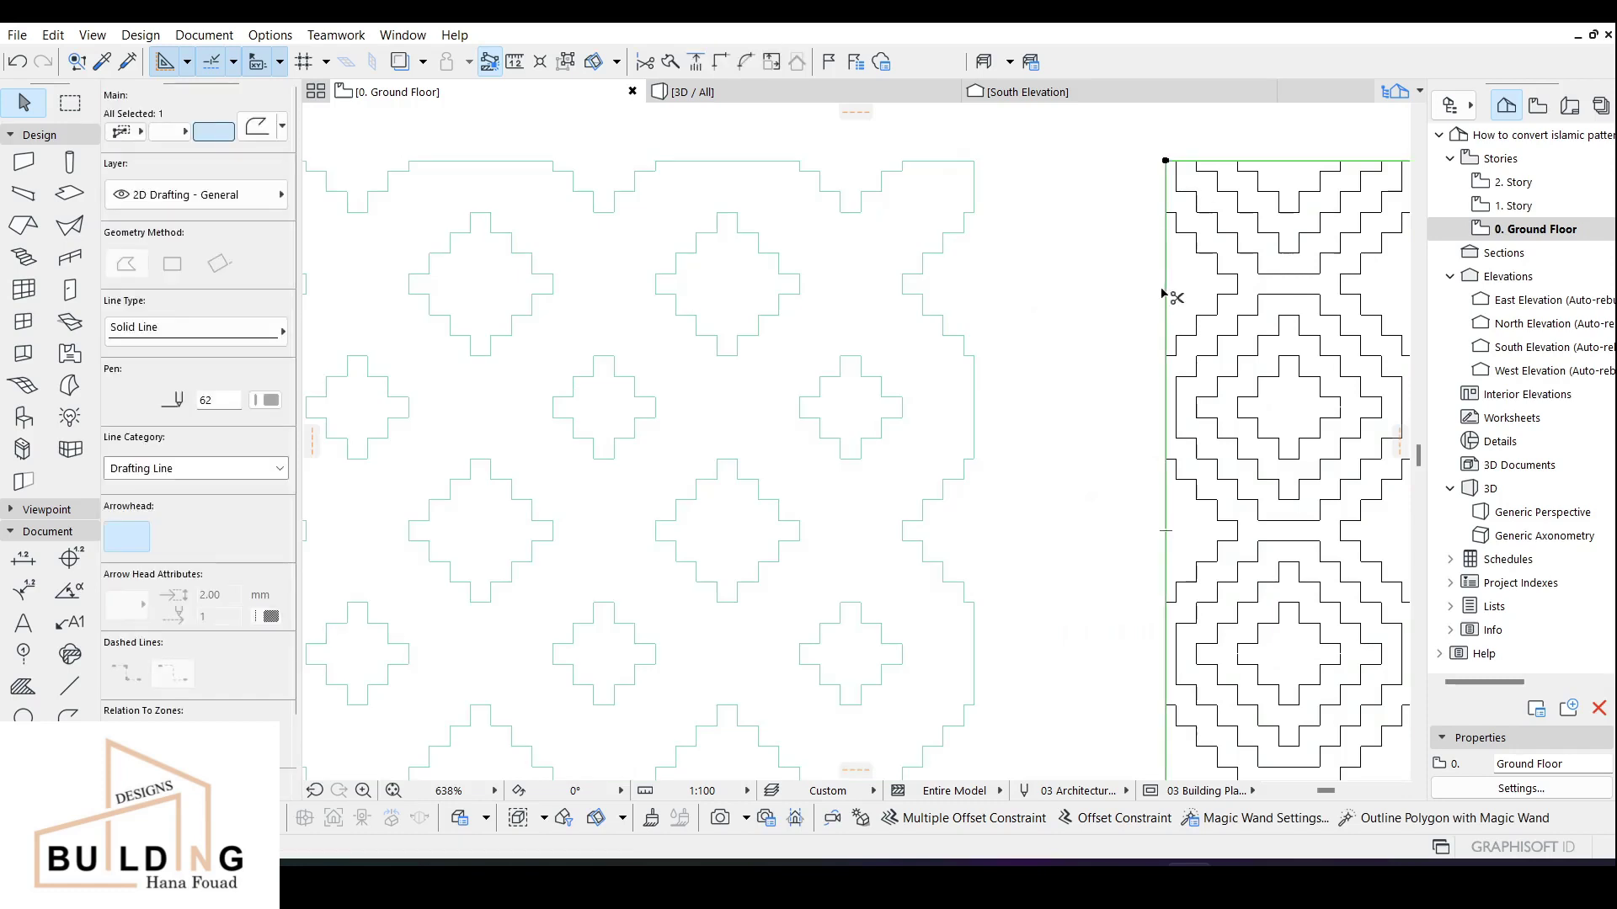
key("ctrl+d")
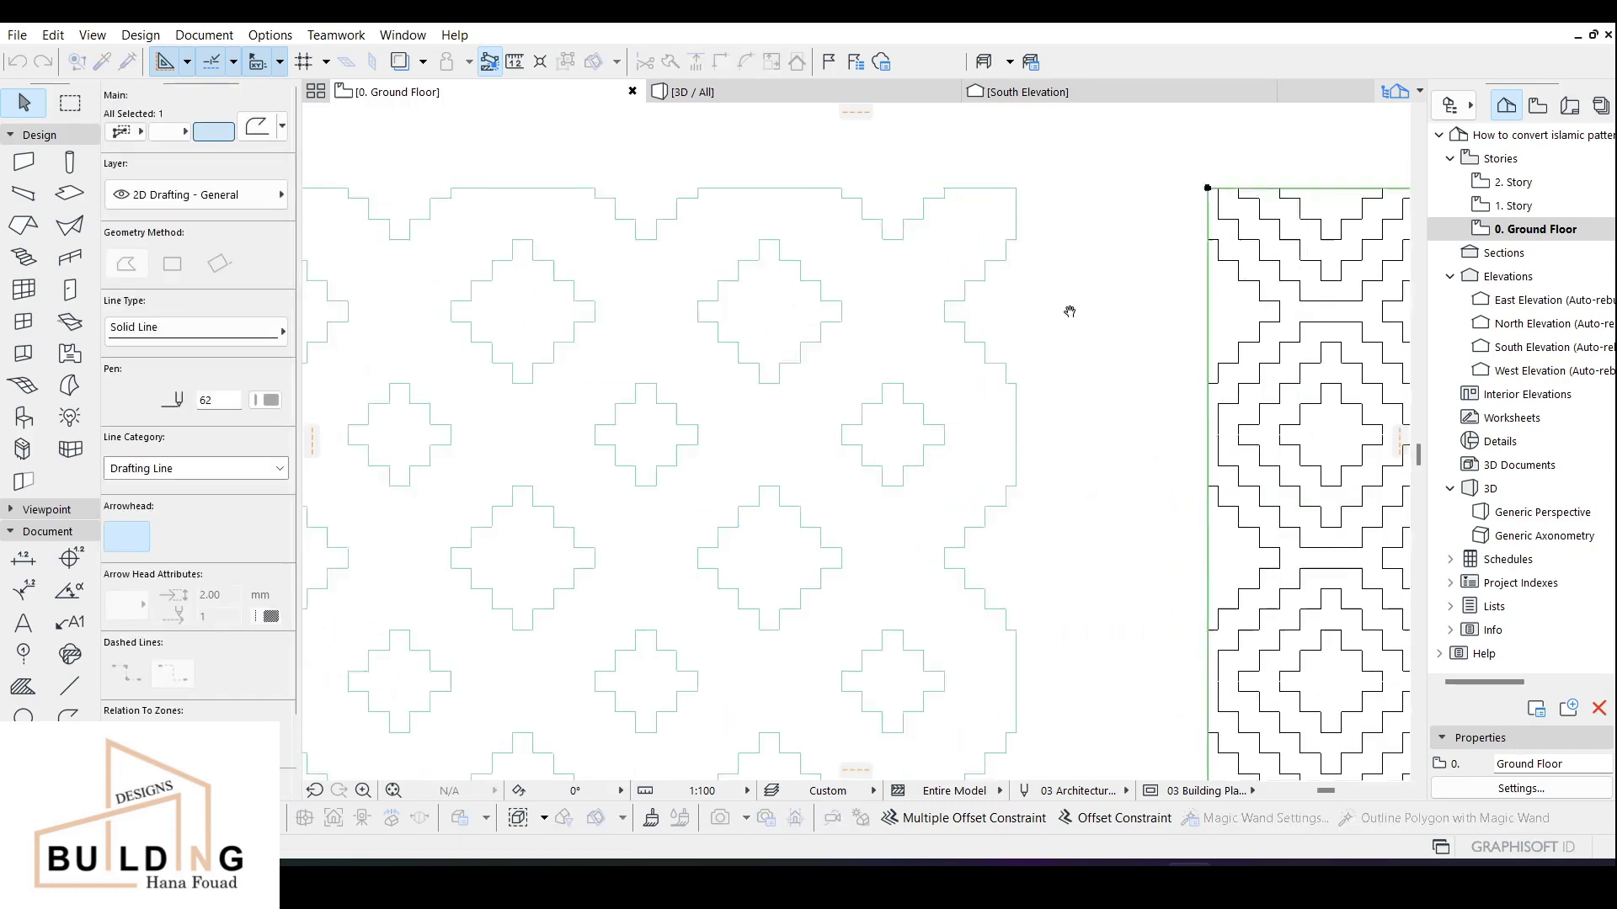
left_click(556, 249)
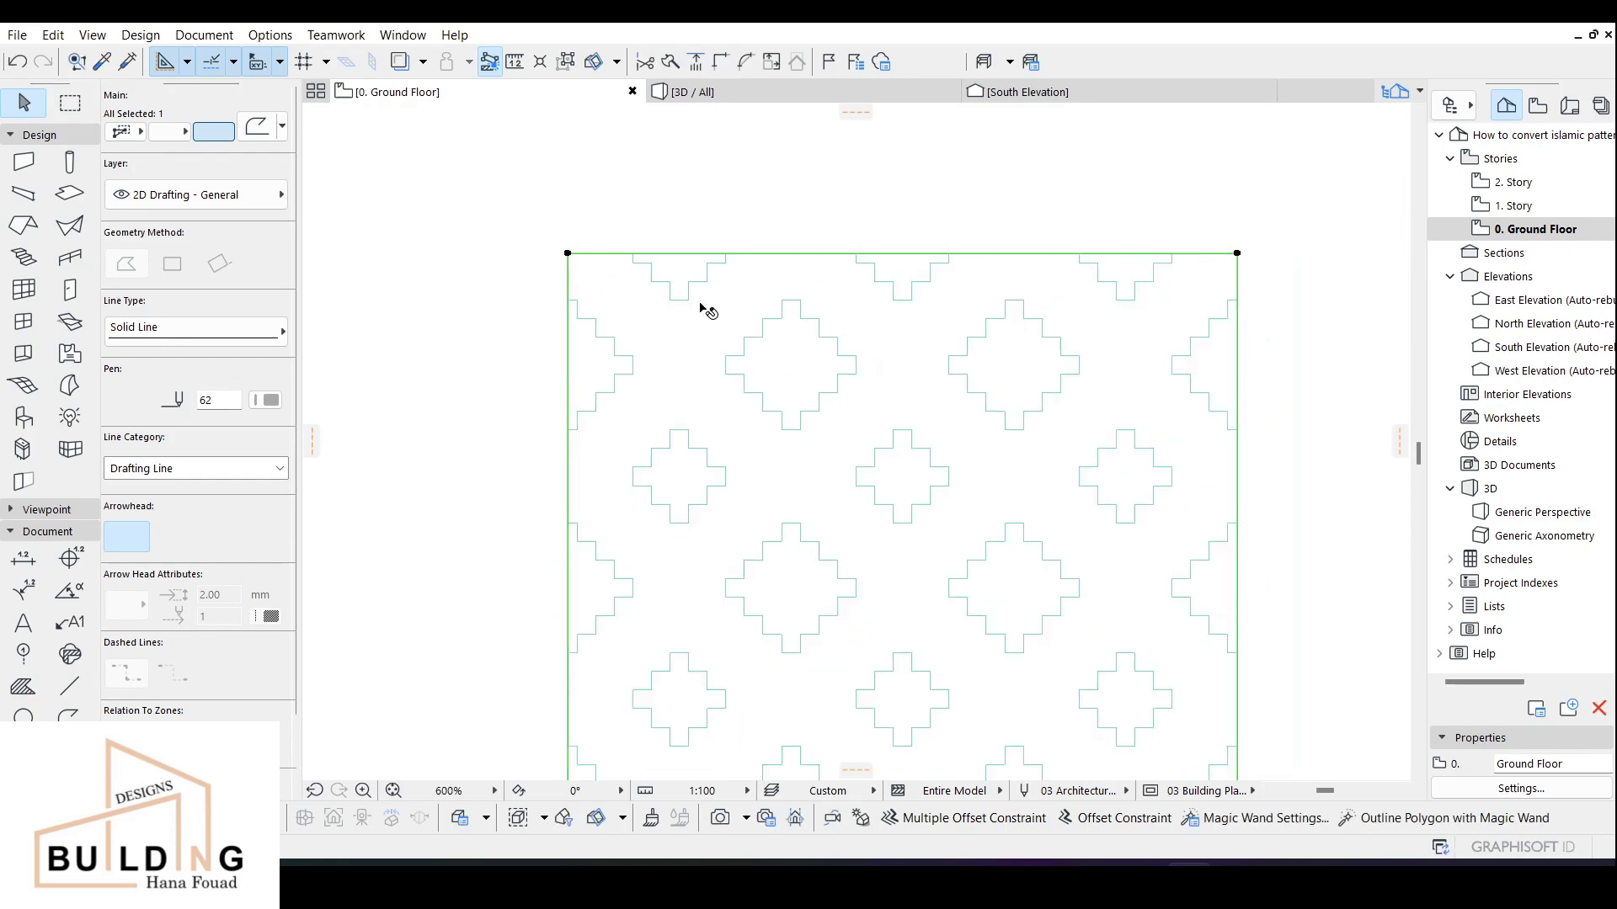
scroll(673, 303, "down", 3)
key("Escape")
Enclose the original pattern linework in a polygonal selection and delete it.
middle_click_drag(1238, 350, 994, 304)
mouse_move(1112, 163)
left_mouse_down()
mouse_move(1119, 621)
mouse_move(615, 637)
mouse_move(651, 171)
left_mouse_up()
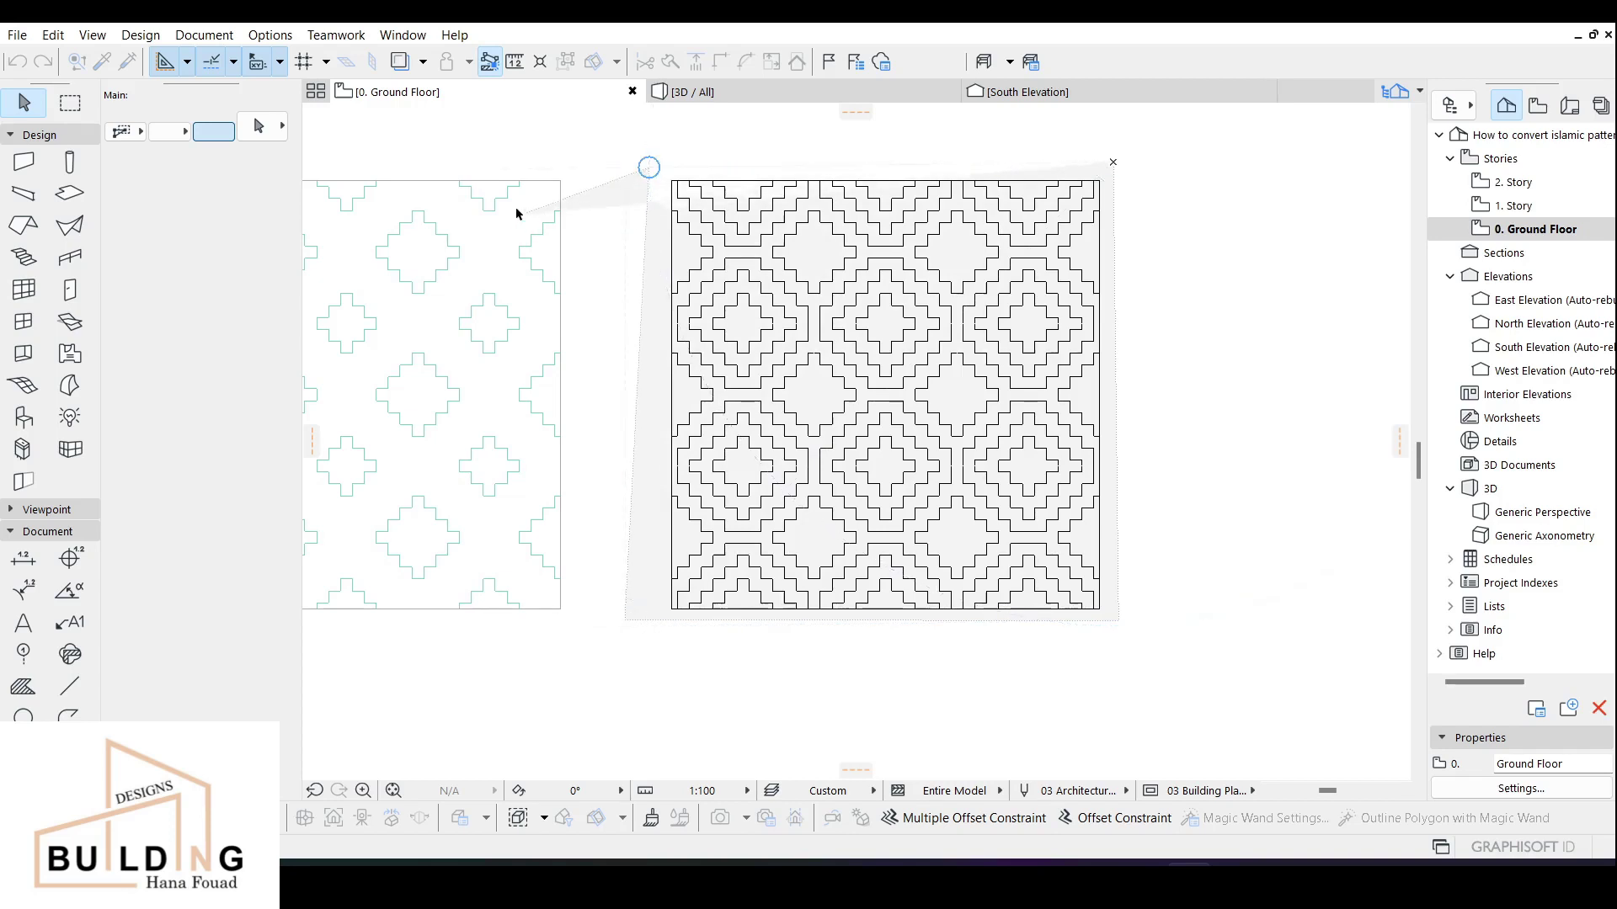
right_click(633, 169)
left_click(665, 264)
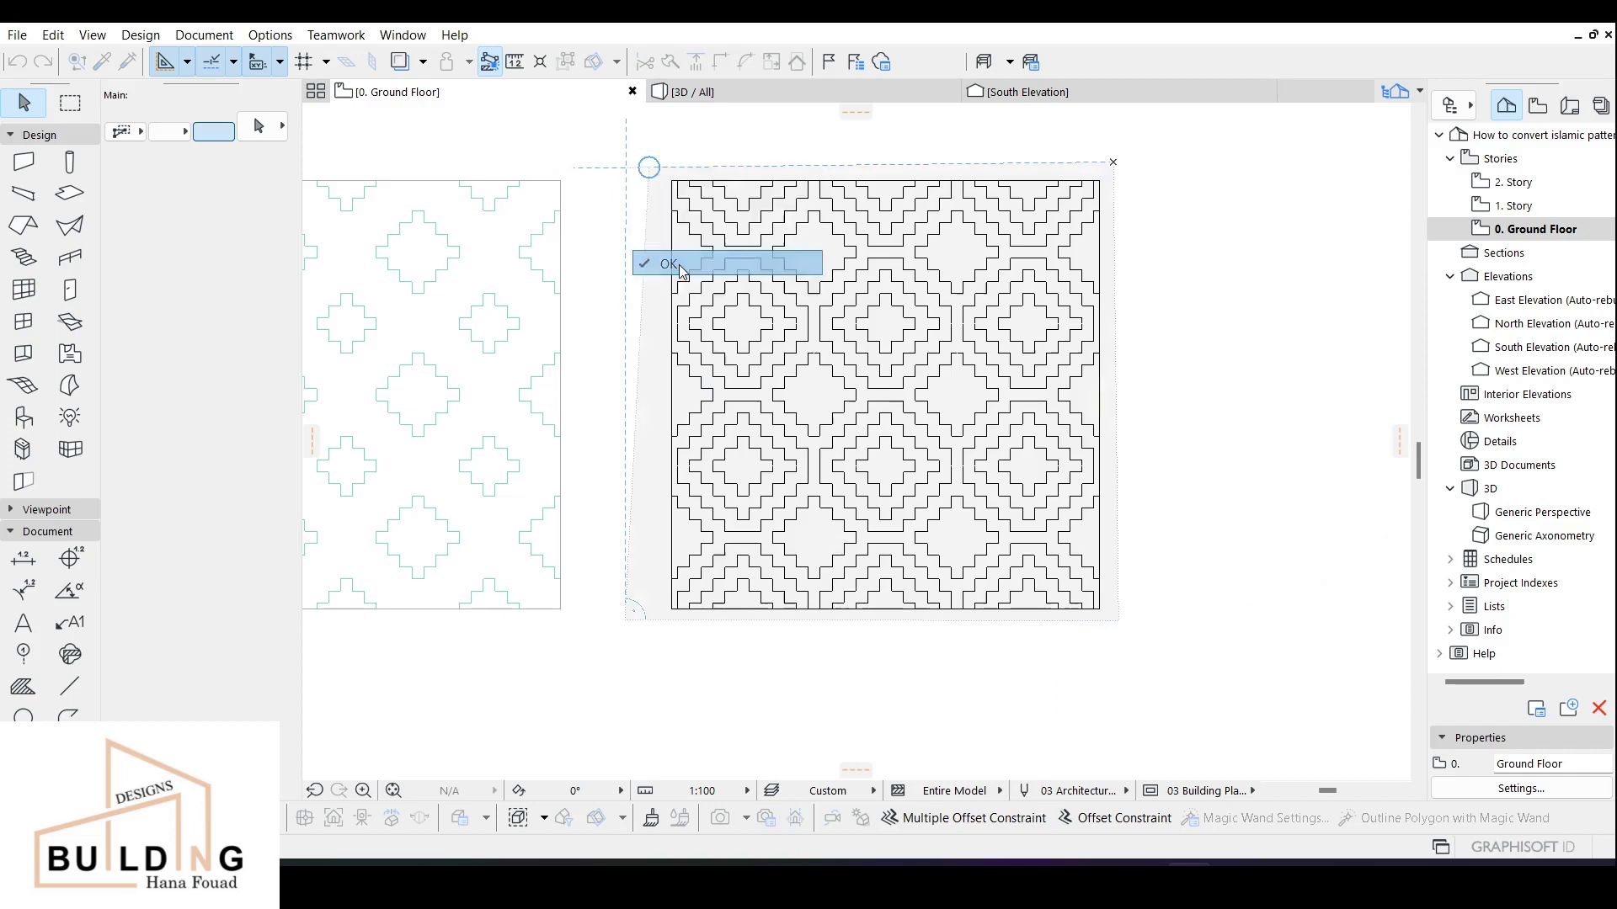
key("ctrl+a")
key("Delete")
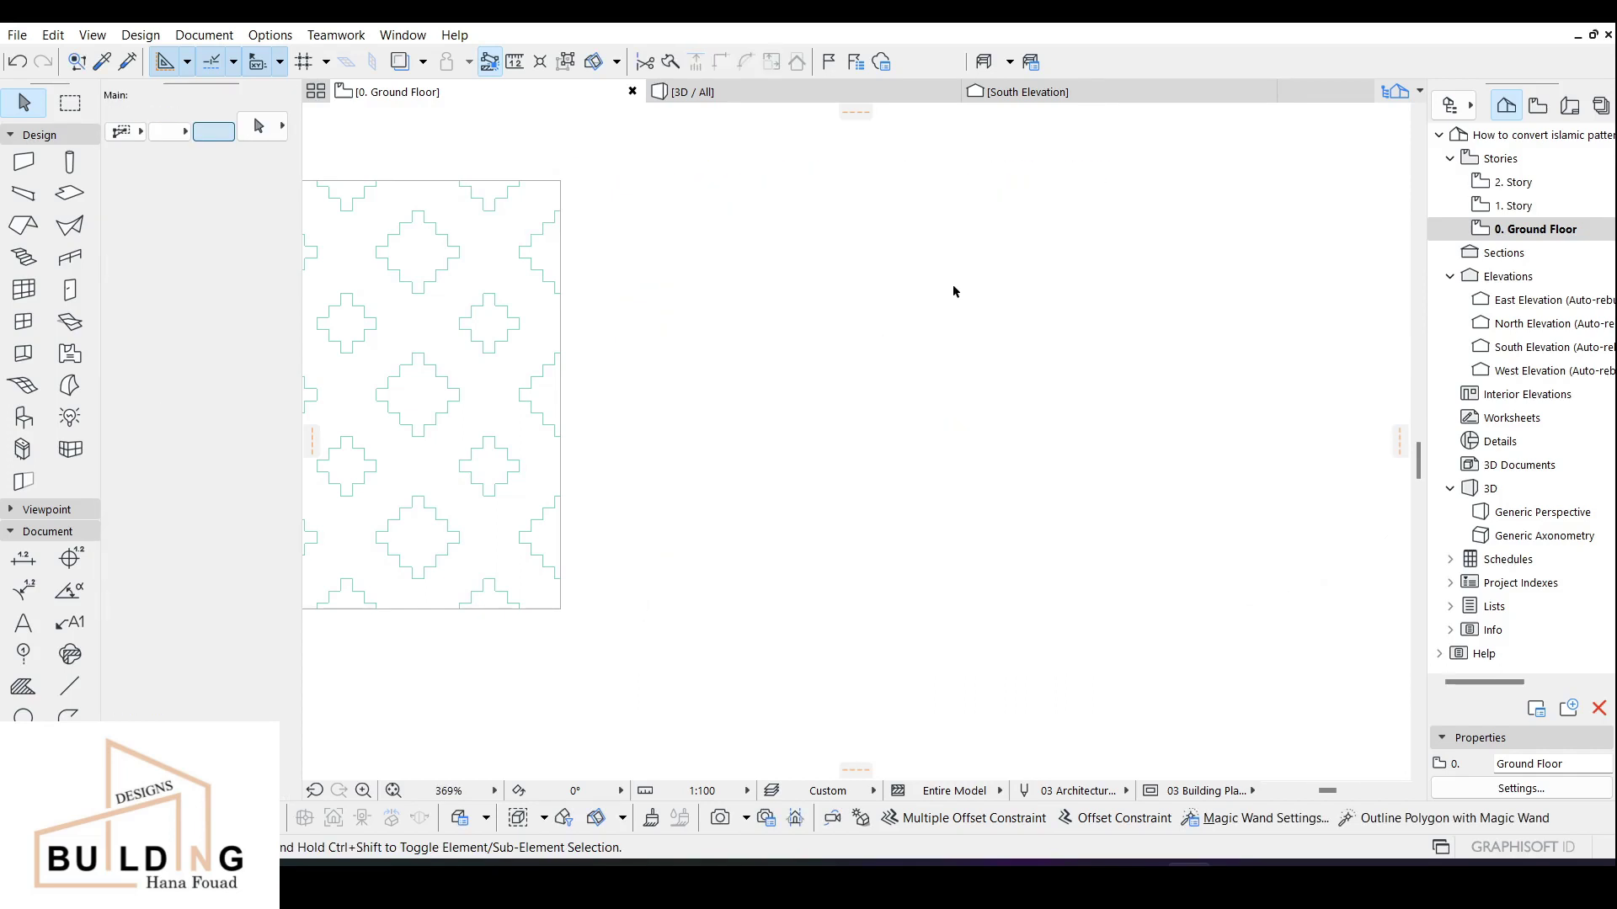
Undo the deletion of the pattern linework.
left_click(18, 63)
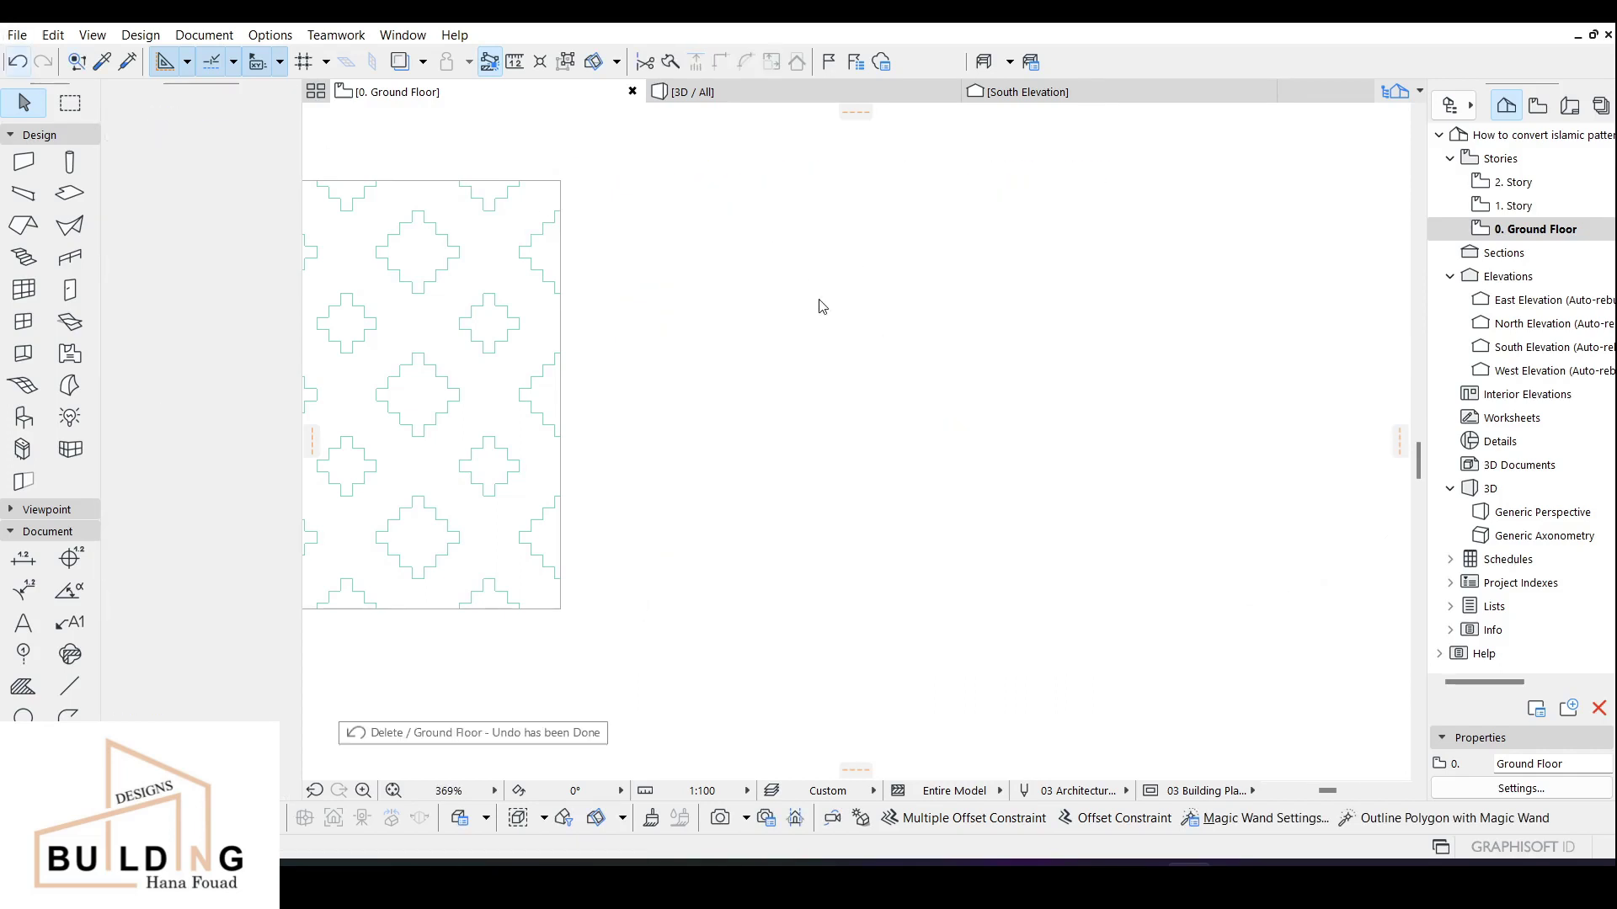
key("Escape")
scroll(1112, 312, "down", 3)
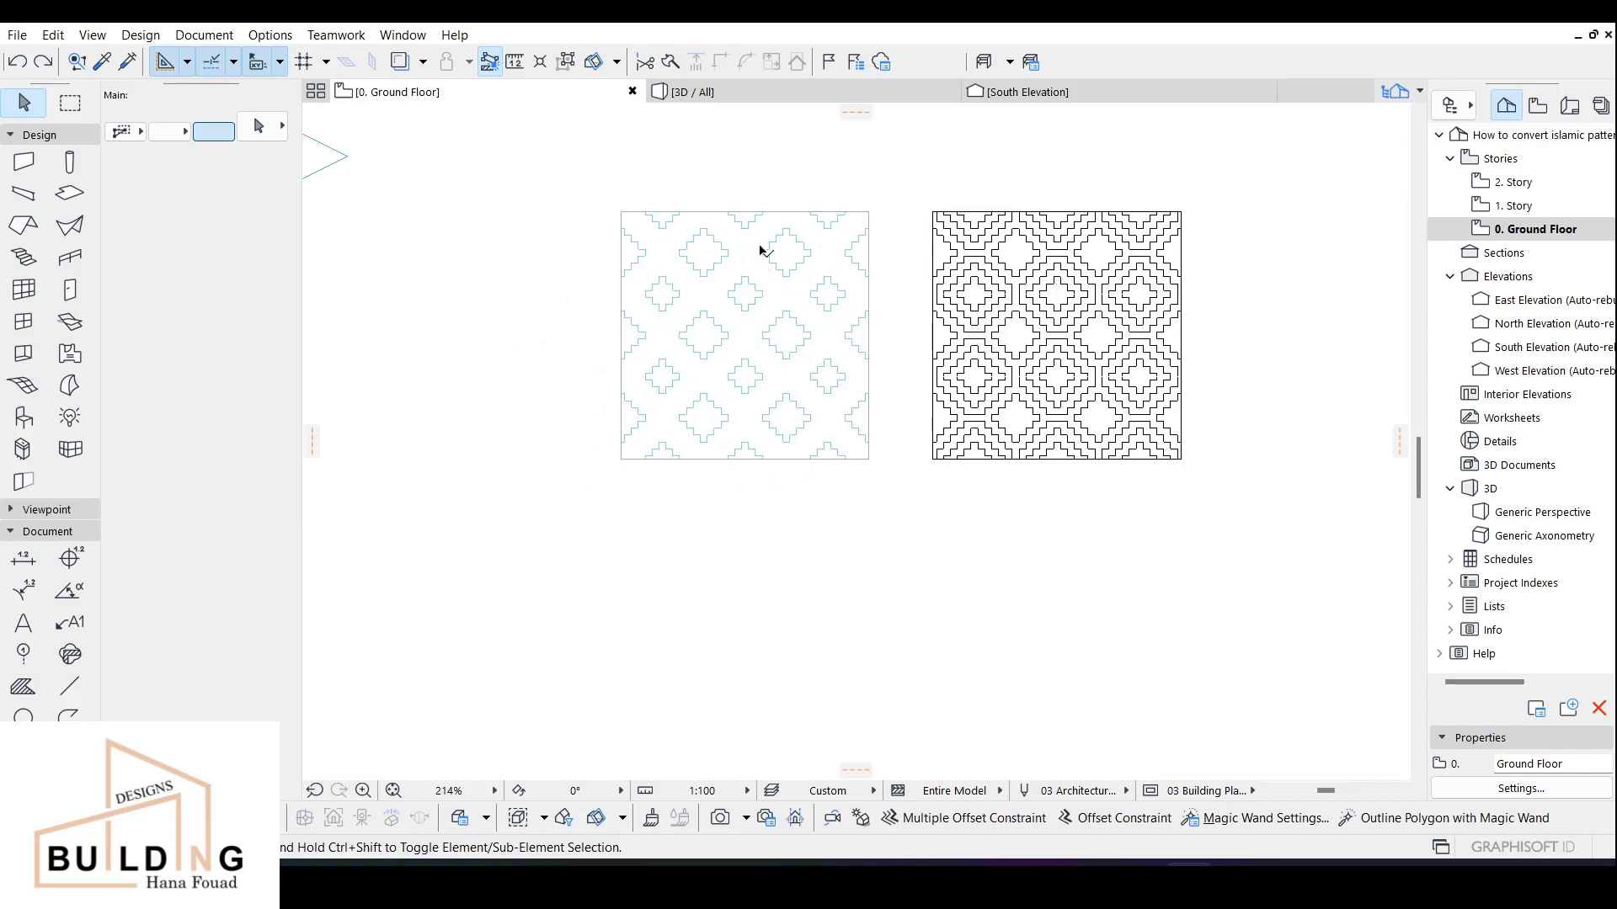
Place a copy of the slab and its square frame to the left of the original.
left_click(784, 283)
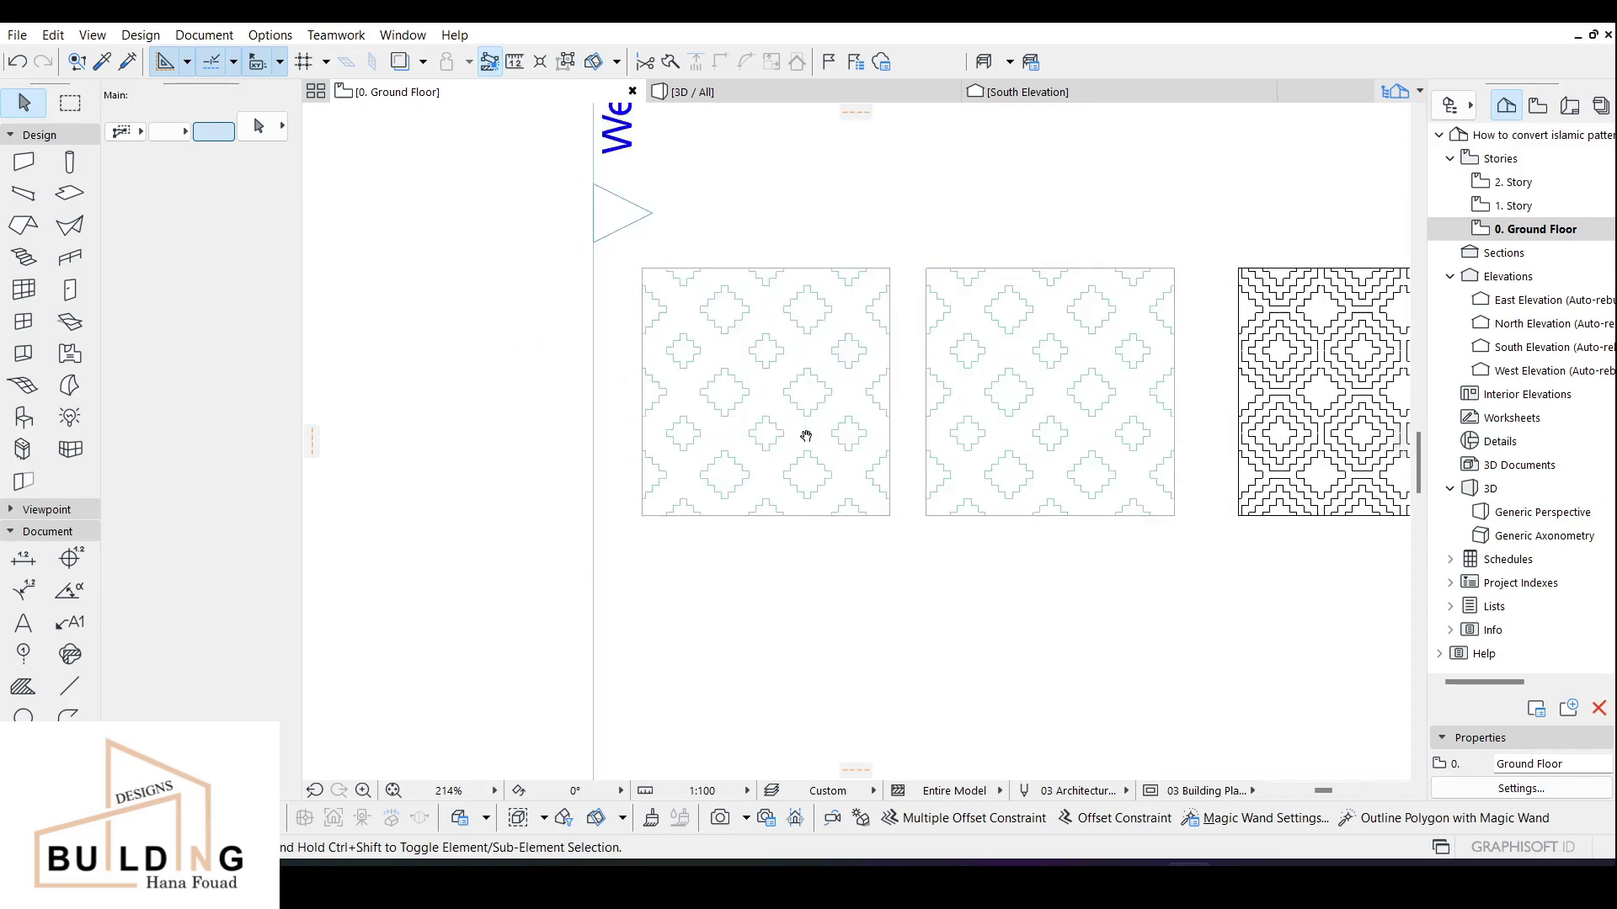
middle_click_drag(805, 434, 849, 474)
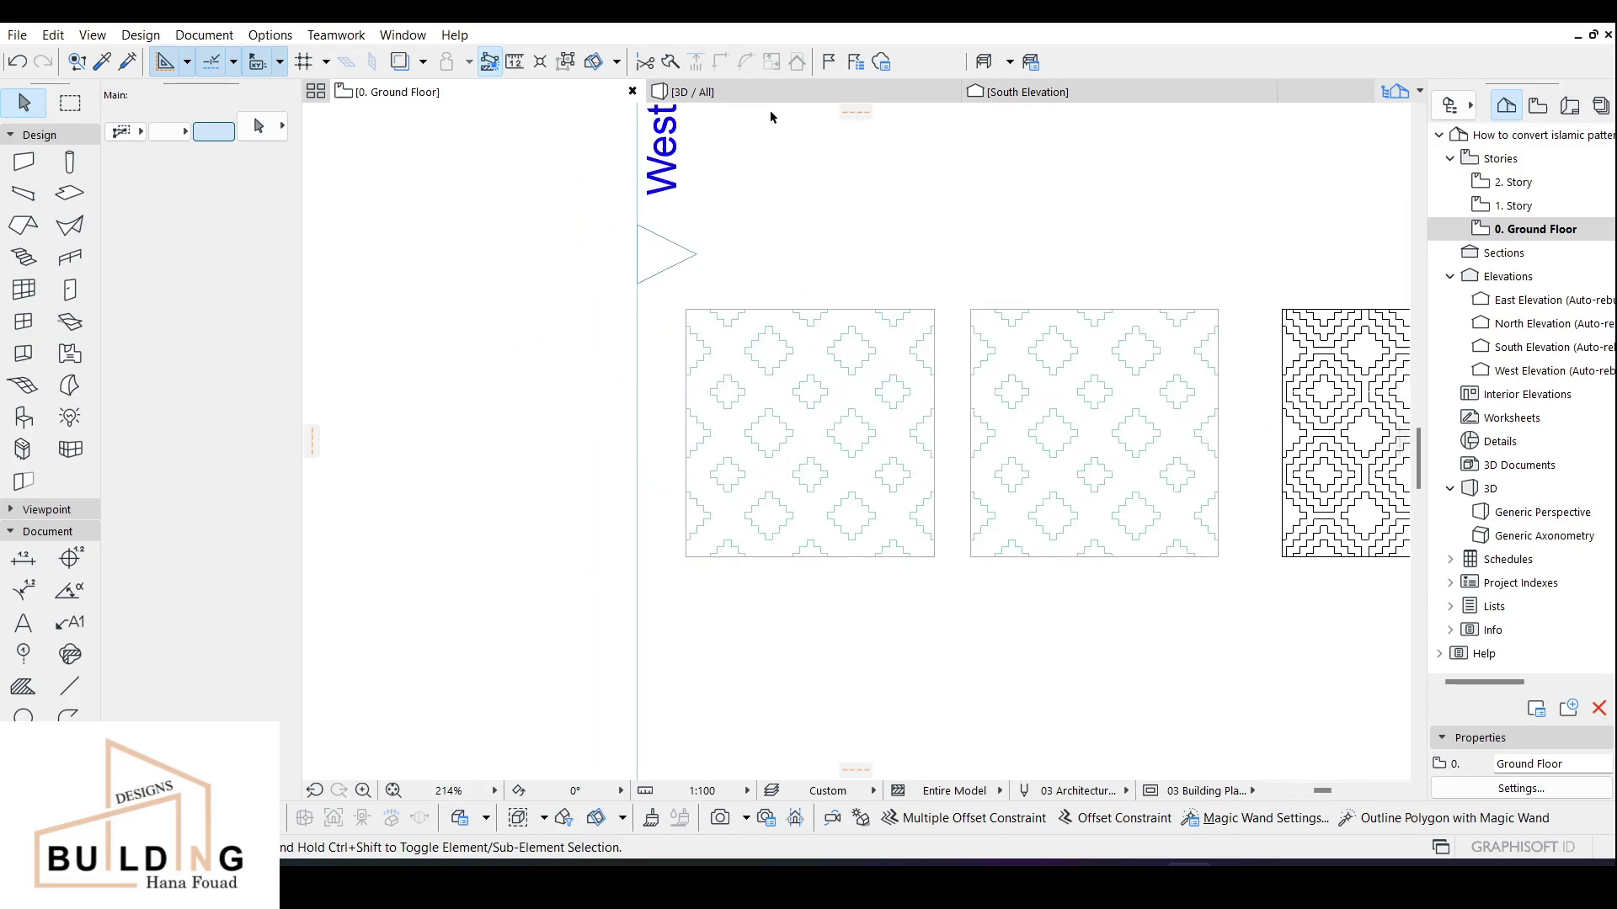
In the 3D view, convert the left slab copy to a morph, and return to the Ground Floor plan.
left_click(749, 93)
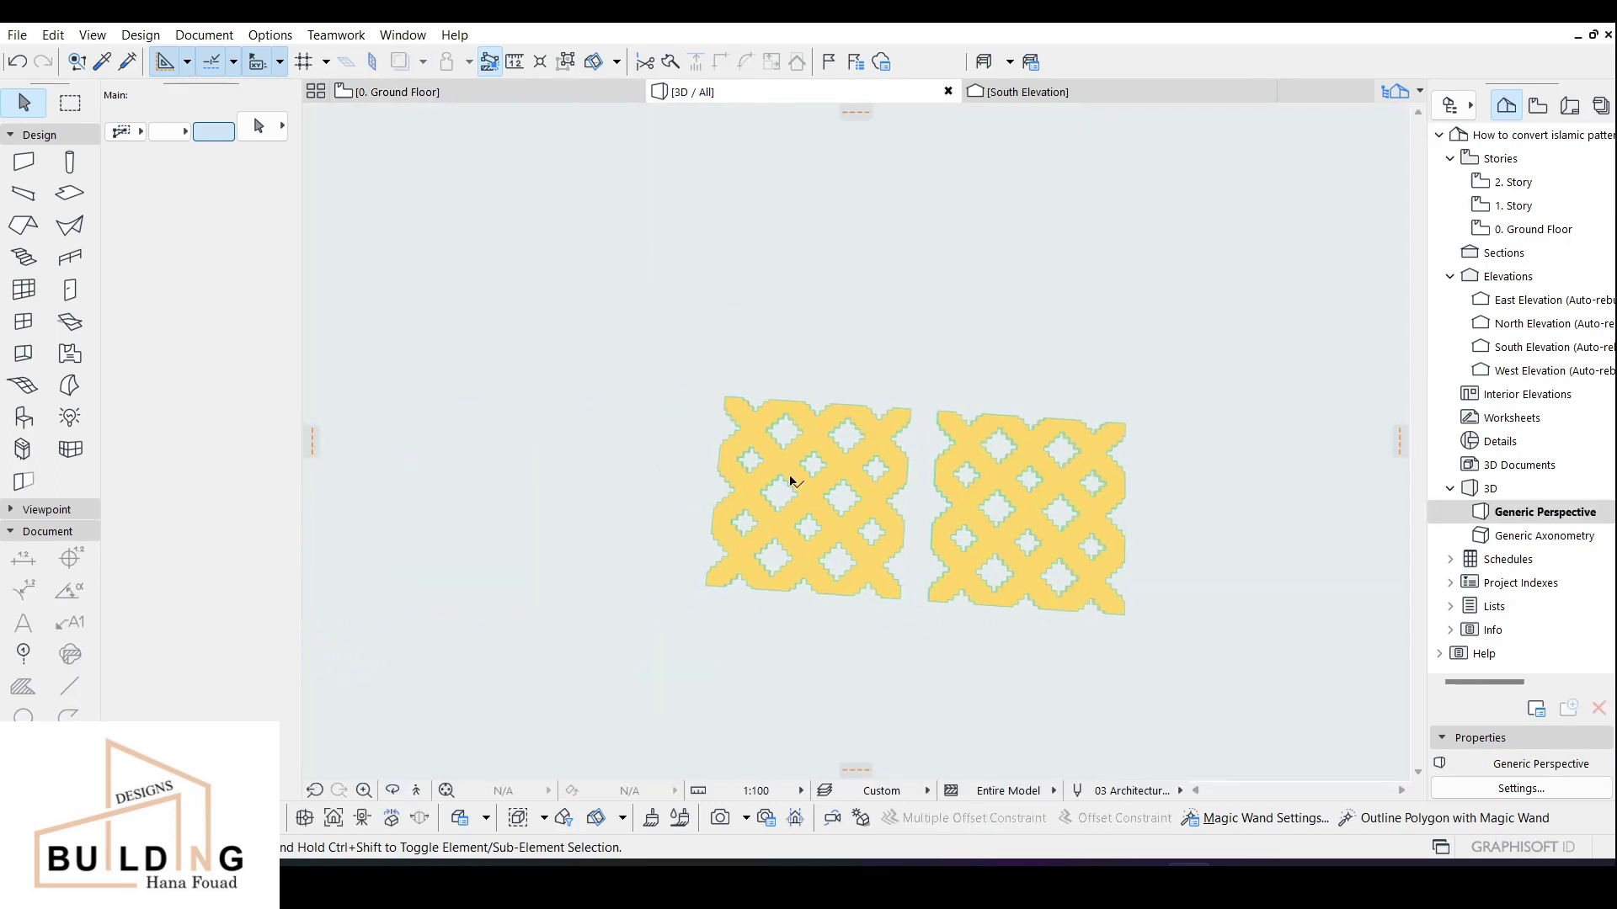
left_click(812, 495)
right_click(812, 495)
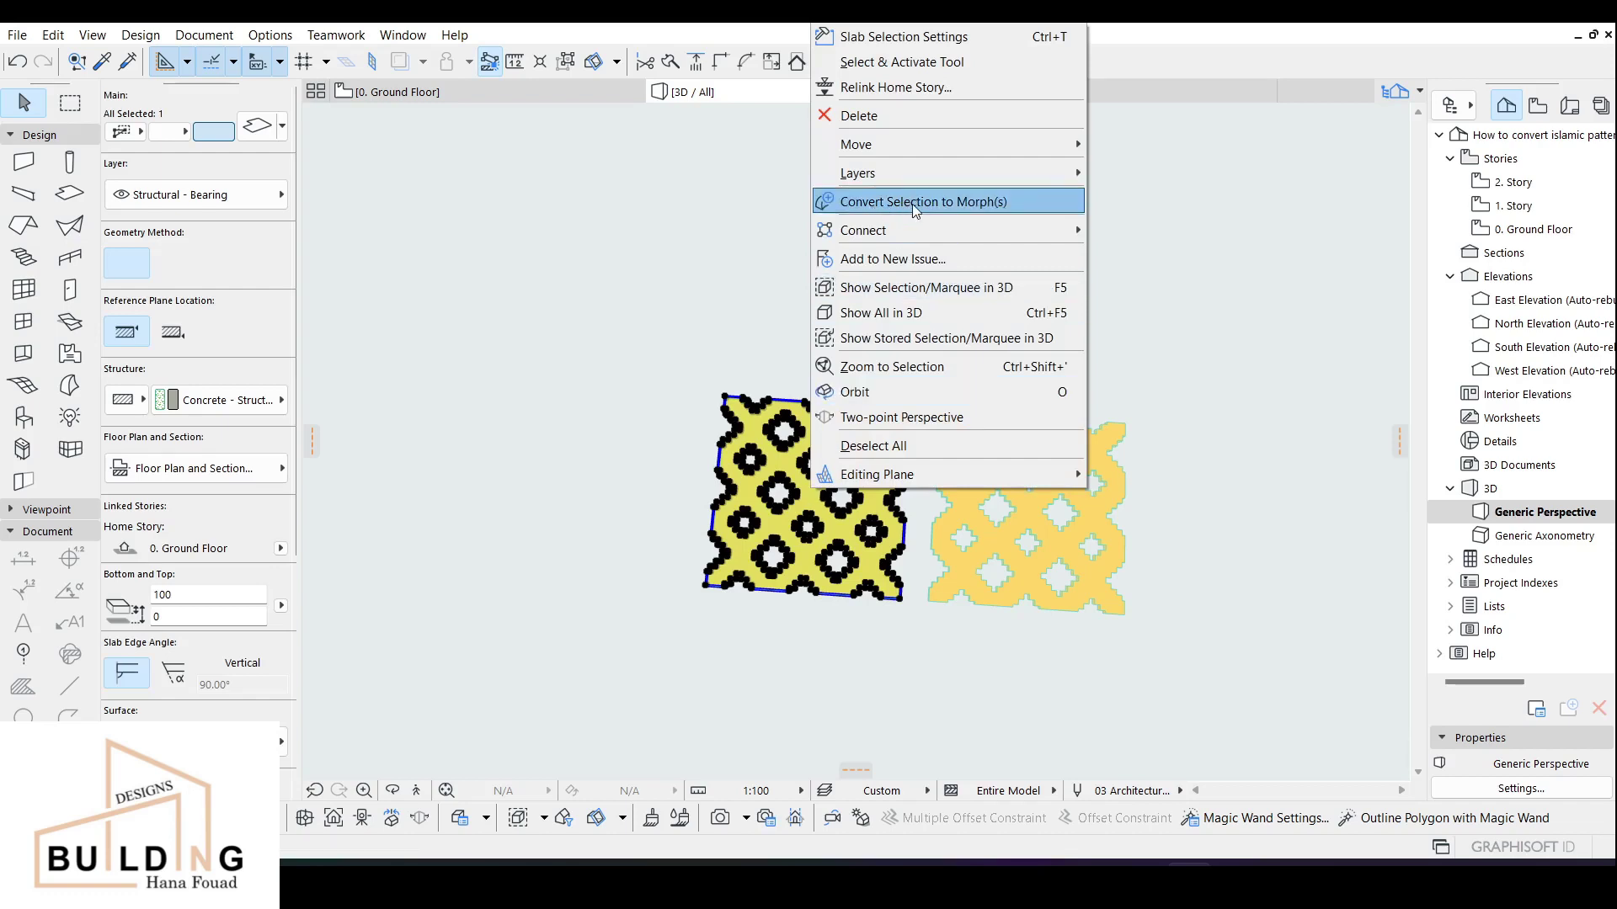
left_click(1004, 202)
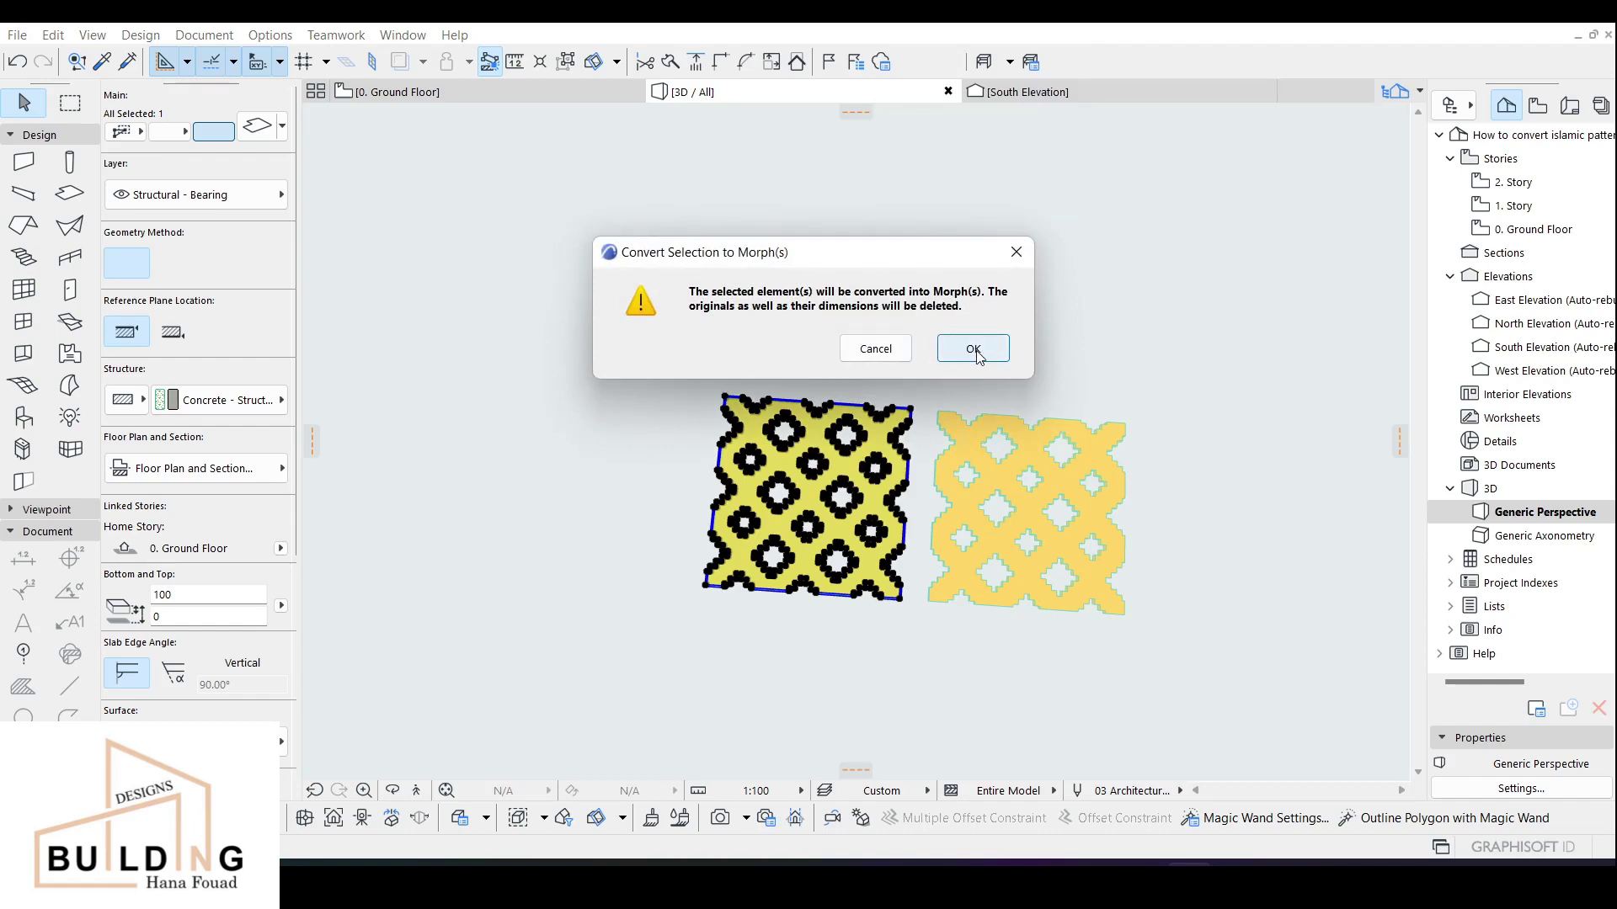
left_click(974, 351)
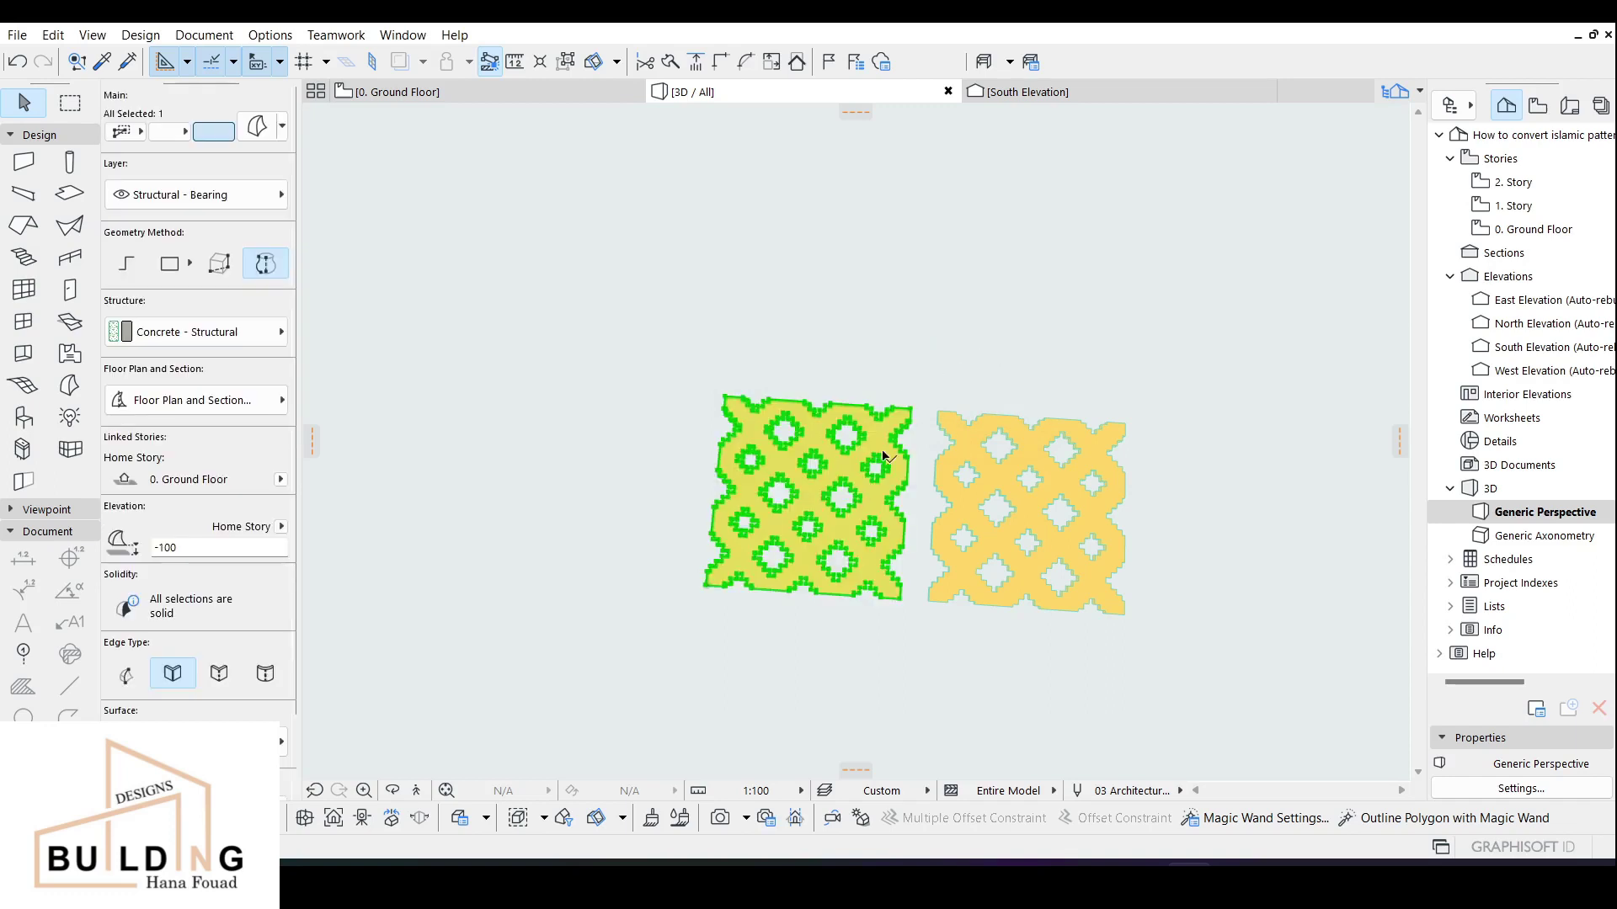
left_click(527, 90)
key("Escape")
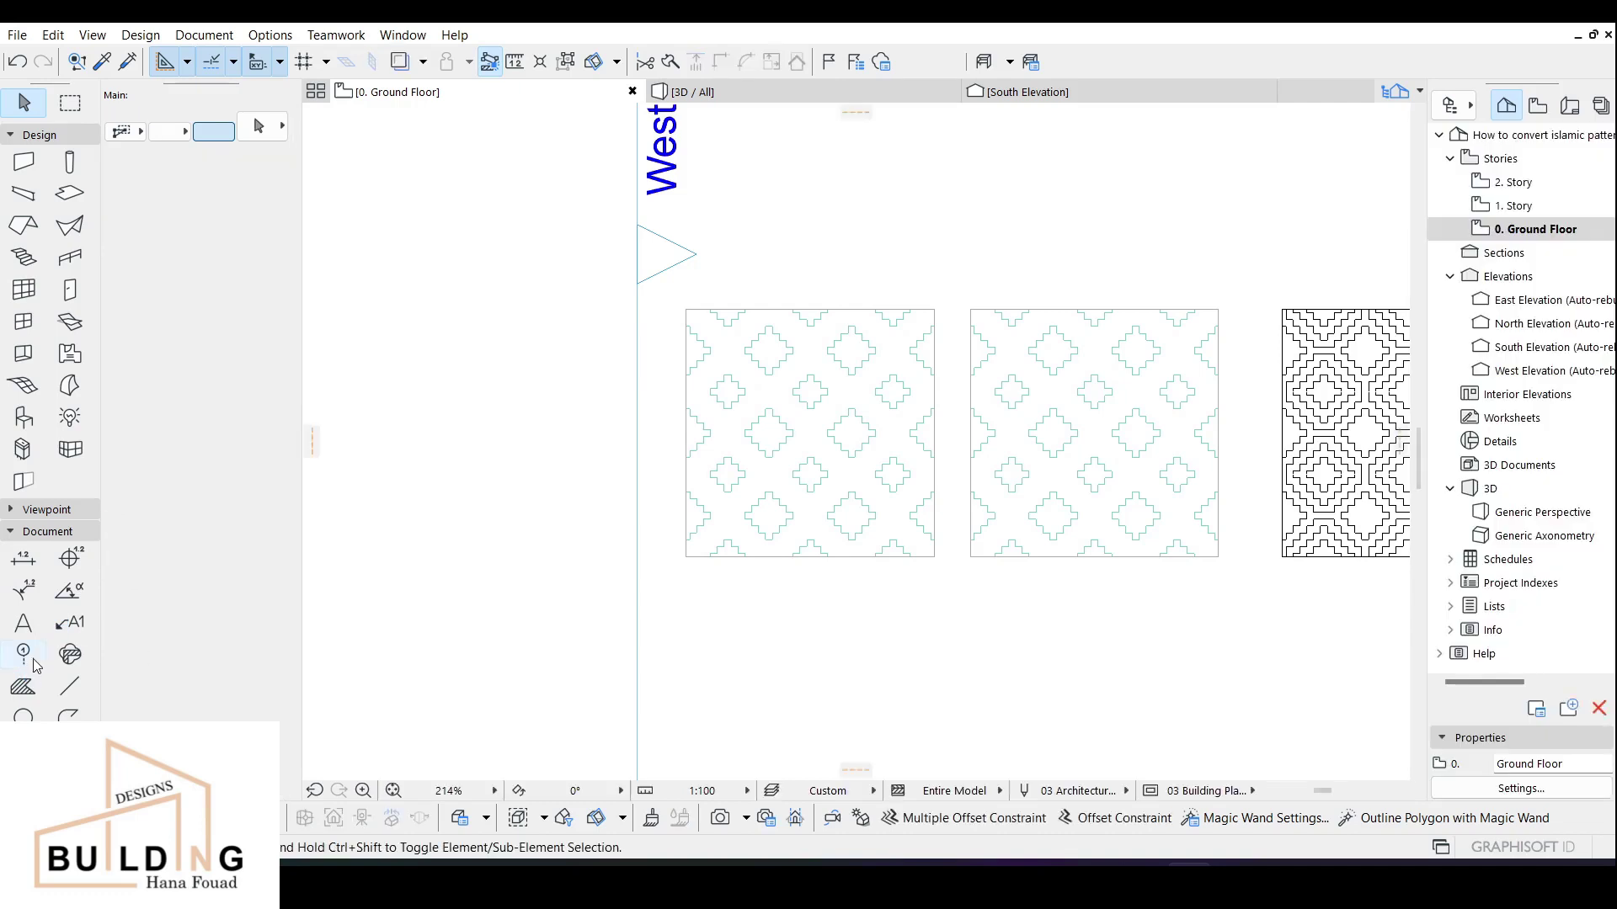
Place a vertical elevation line about 3700 mm long between the two green panels, facing the left one, and open its elevation view.
left_click(46, 509)
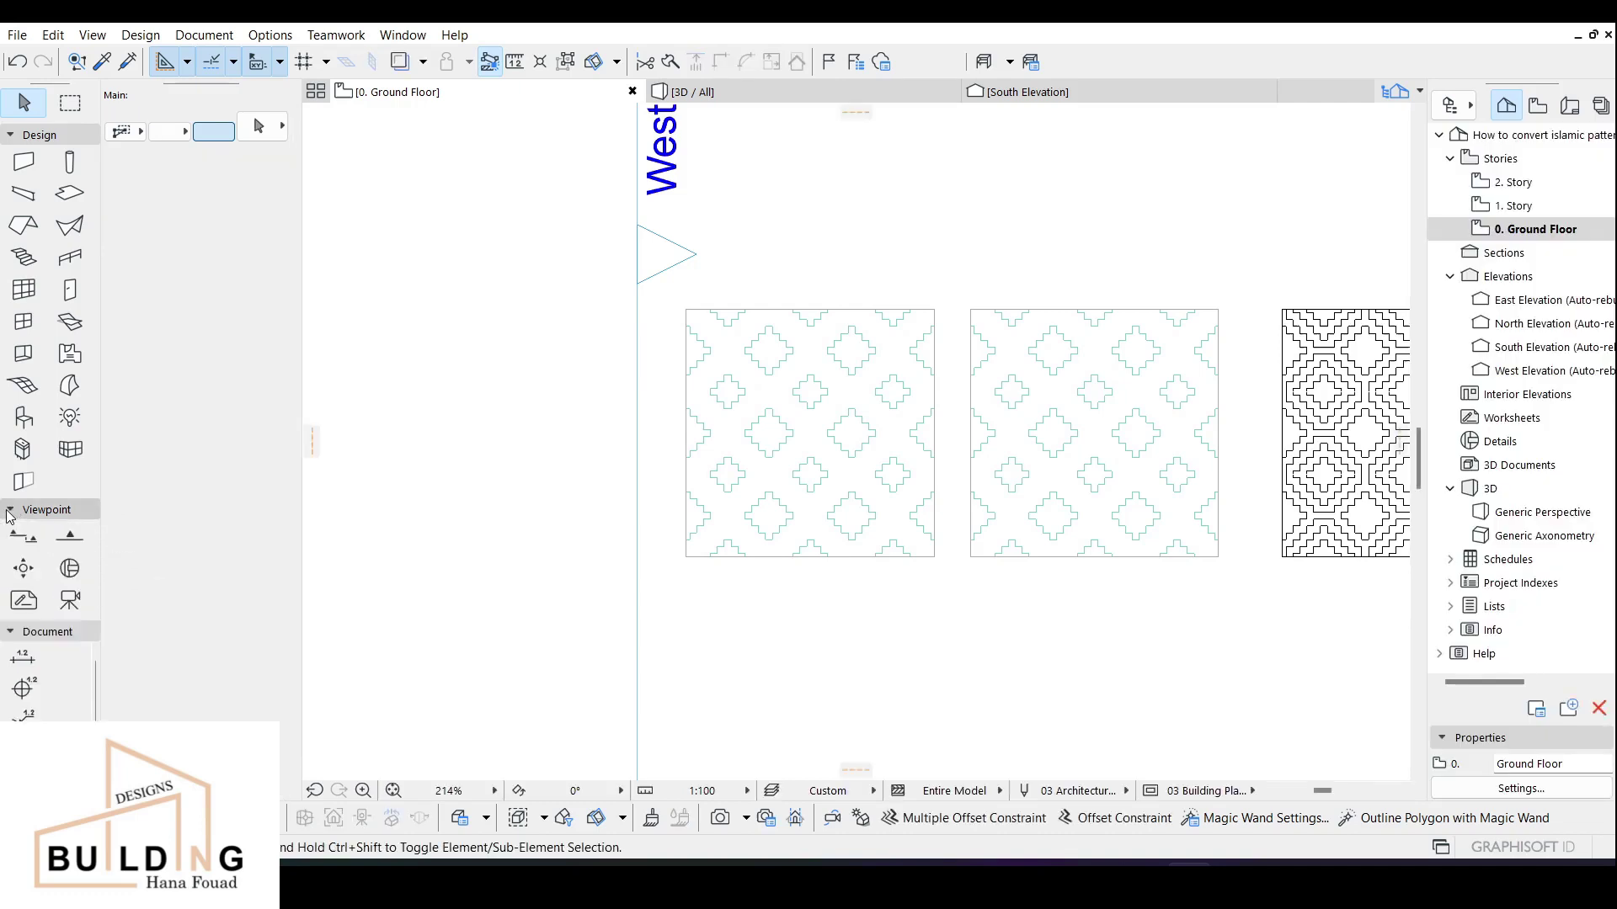
left_click(70, 535)
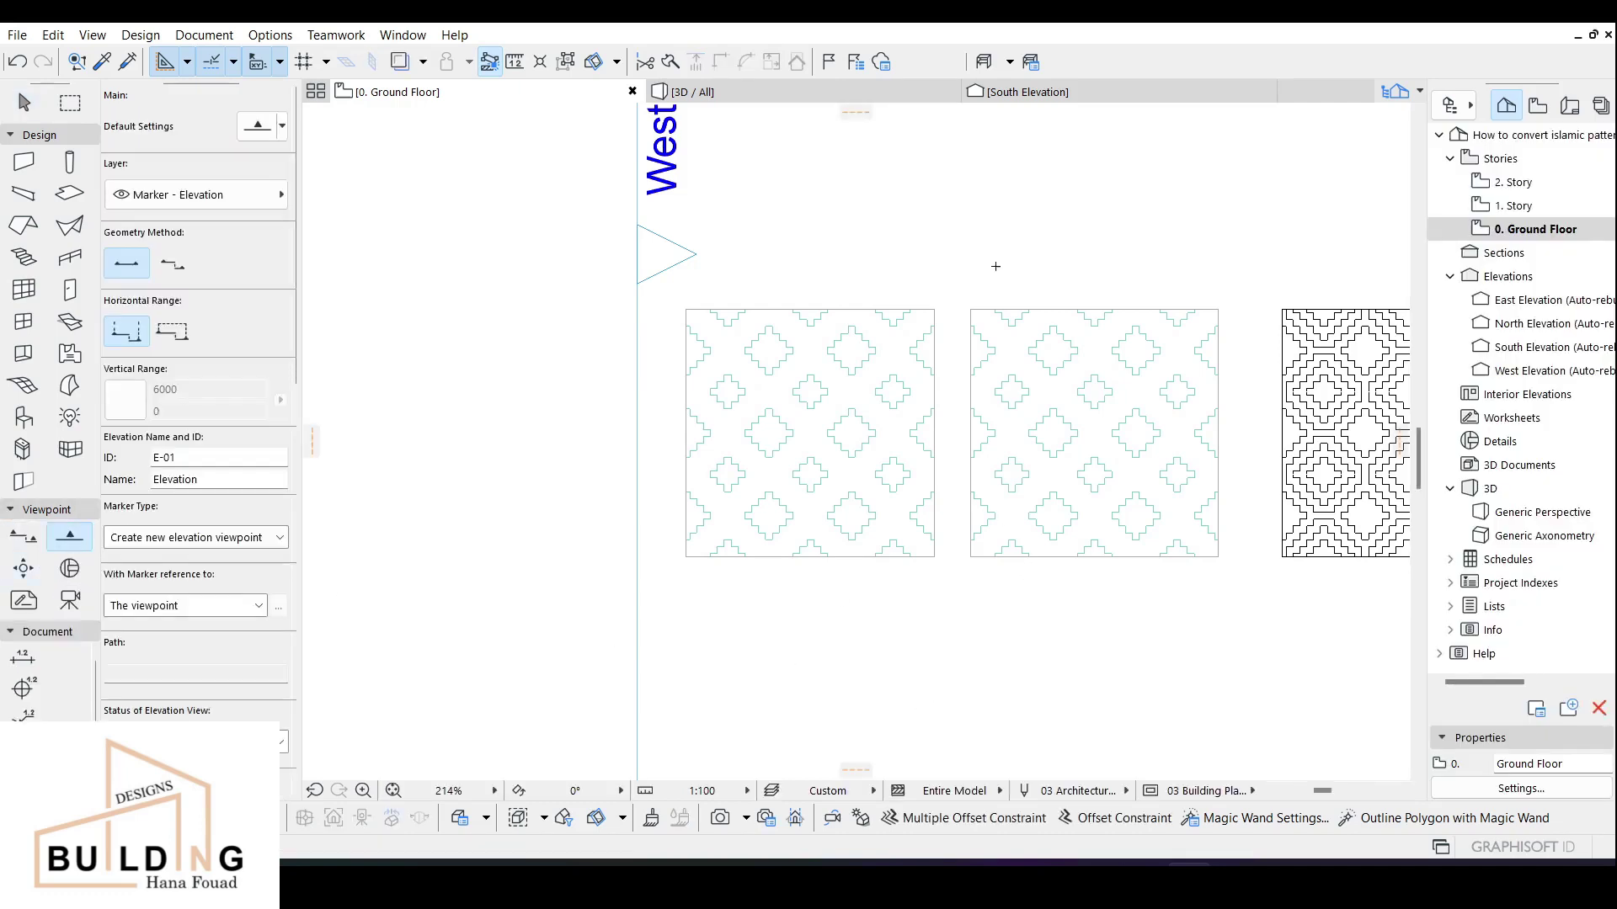
left_click(950, 301)
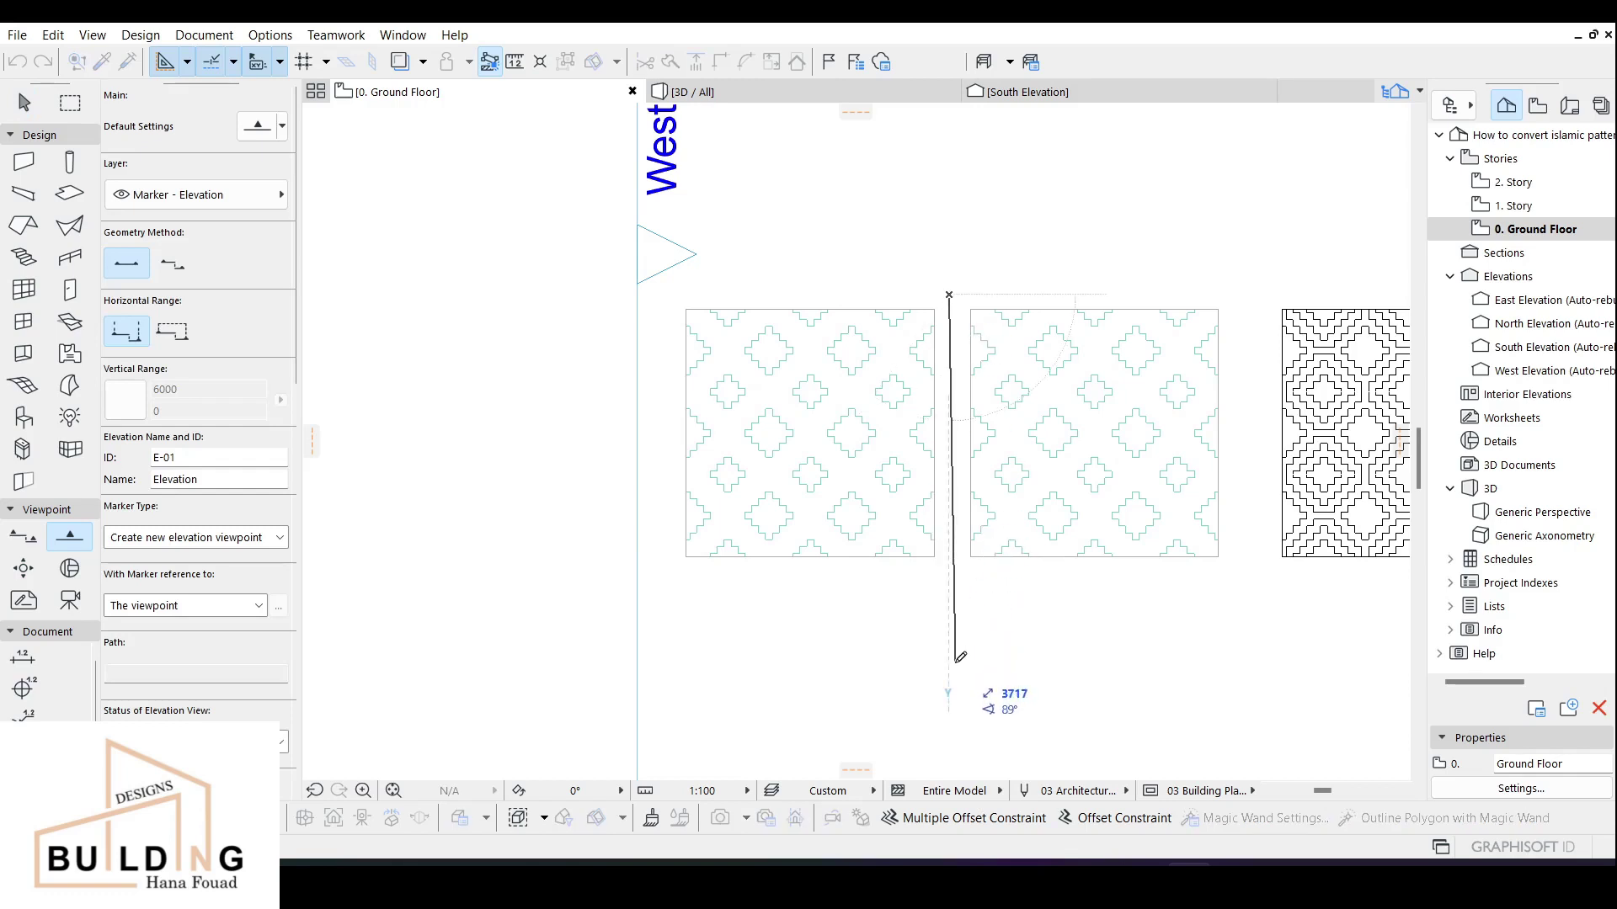
left_click(871, 656)
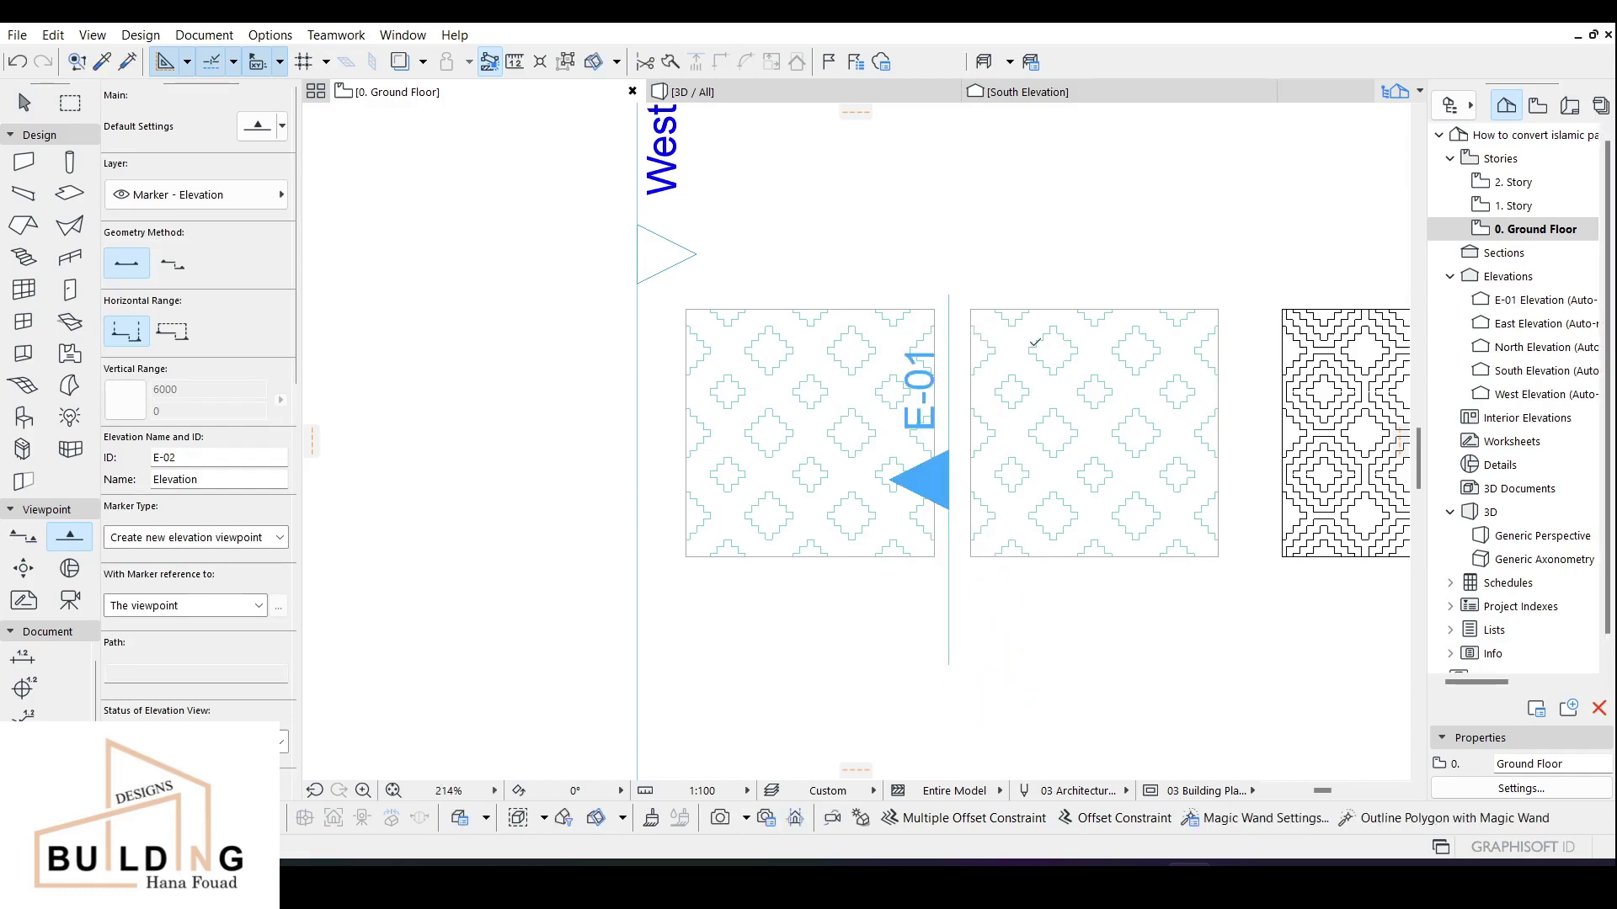
key("Escape")
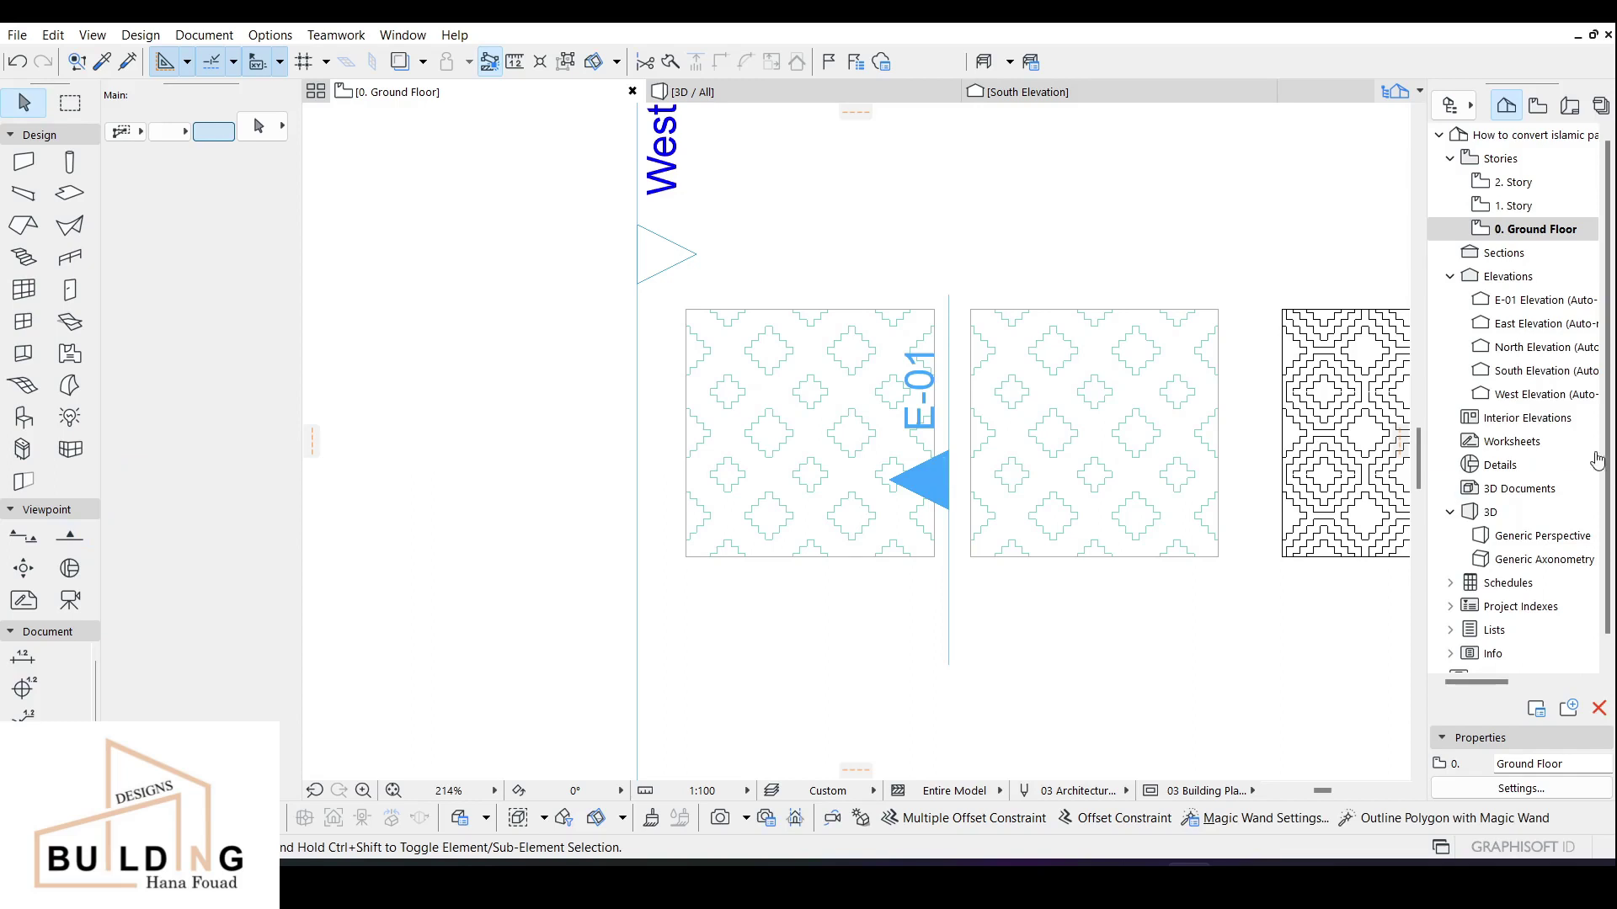
scroll(1511, 404, "down", 1)
scroll(1516, 472, "up", 1)
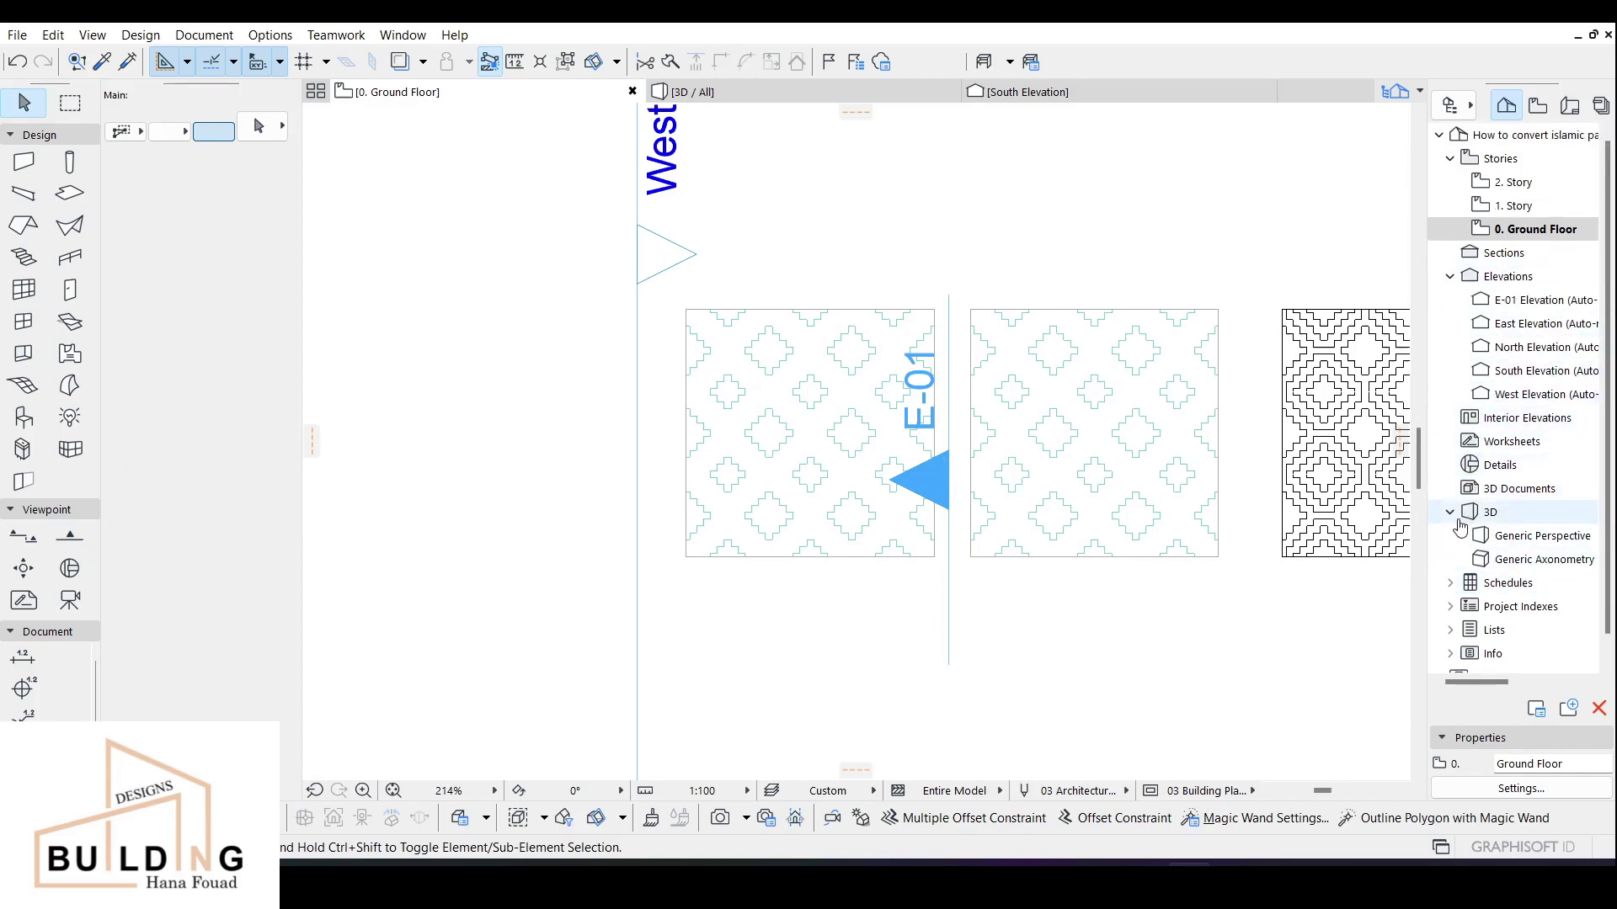
double_click(1496, 307)
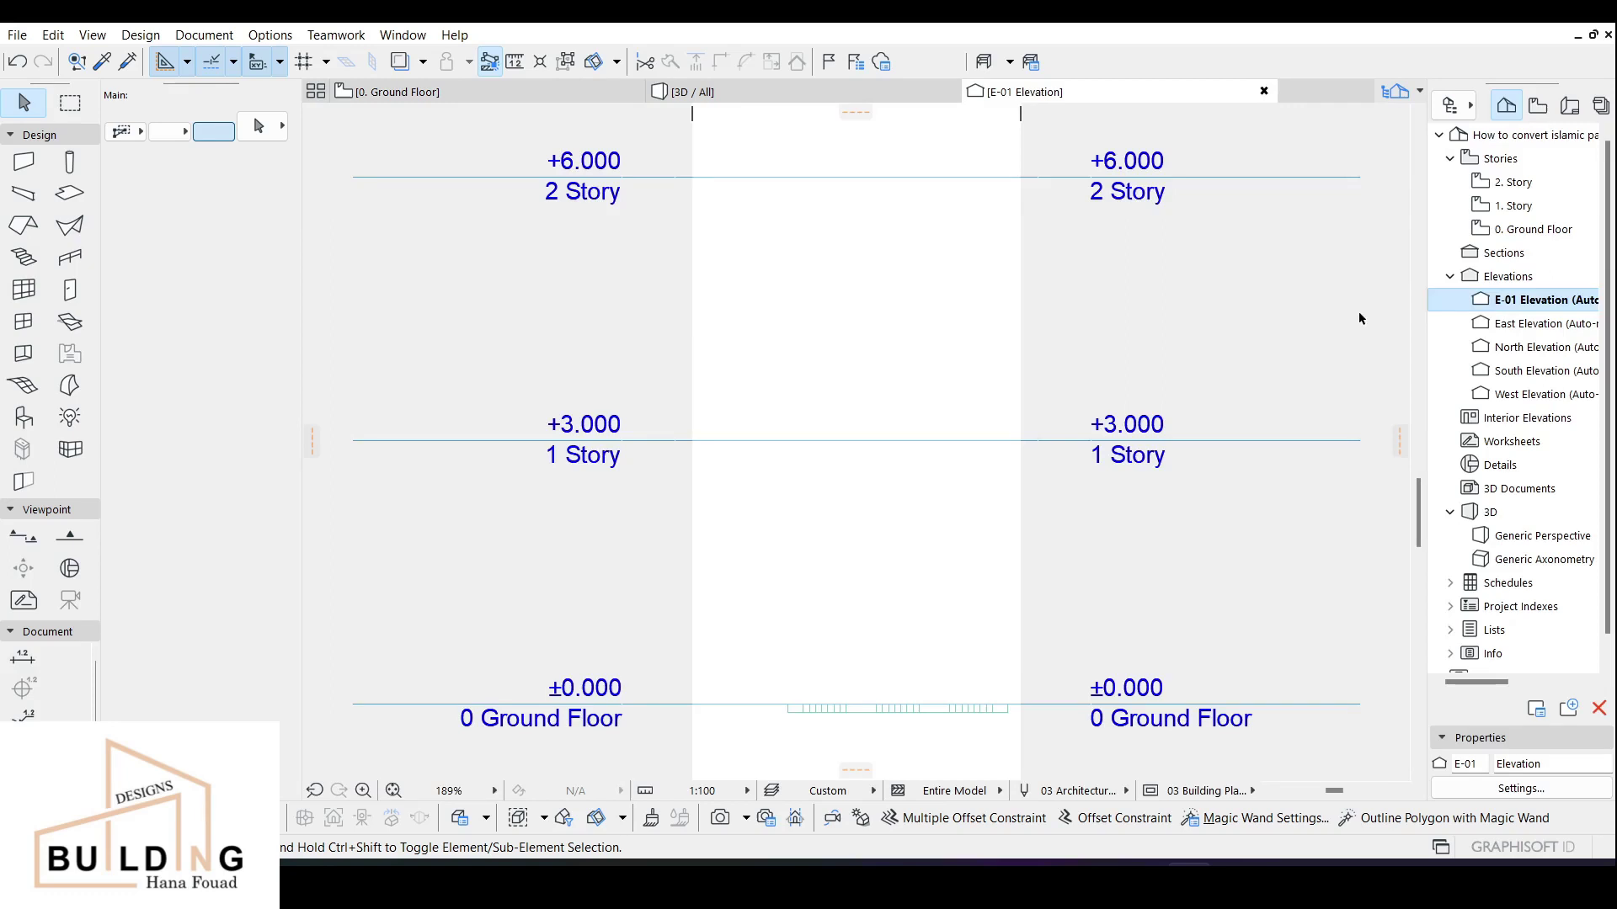
Rotate the morph panel 90° counterclockwise about its lower-left corner so it stands upright in the elevation.
middle_click_drag(920, 705, 967, 542)
scroll(967, 541, "up", 5)
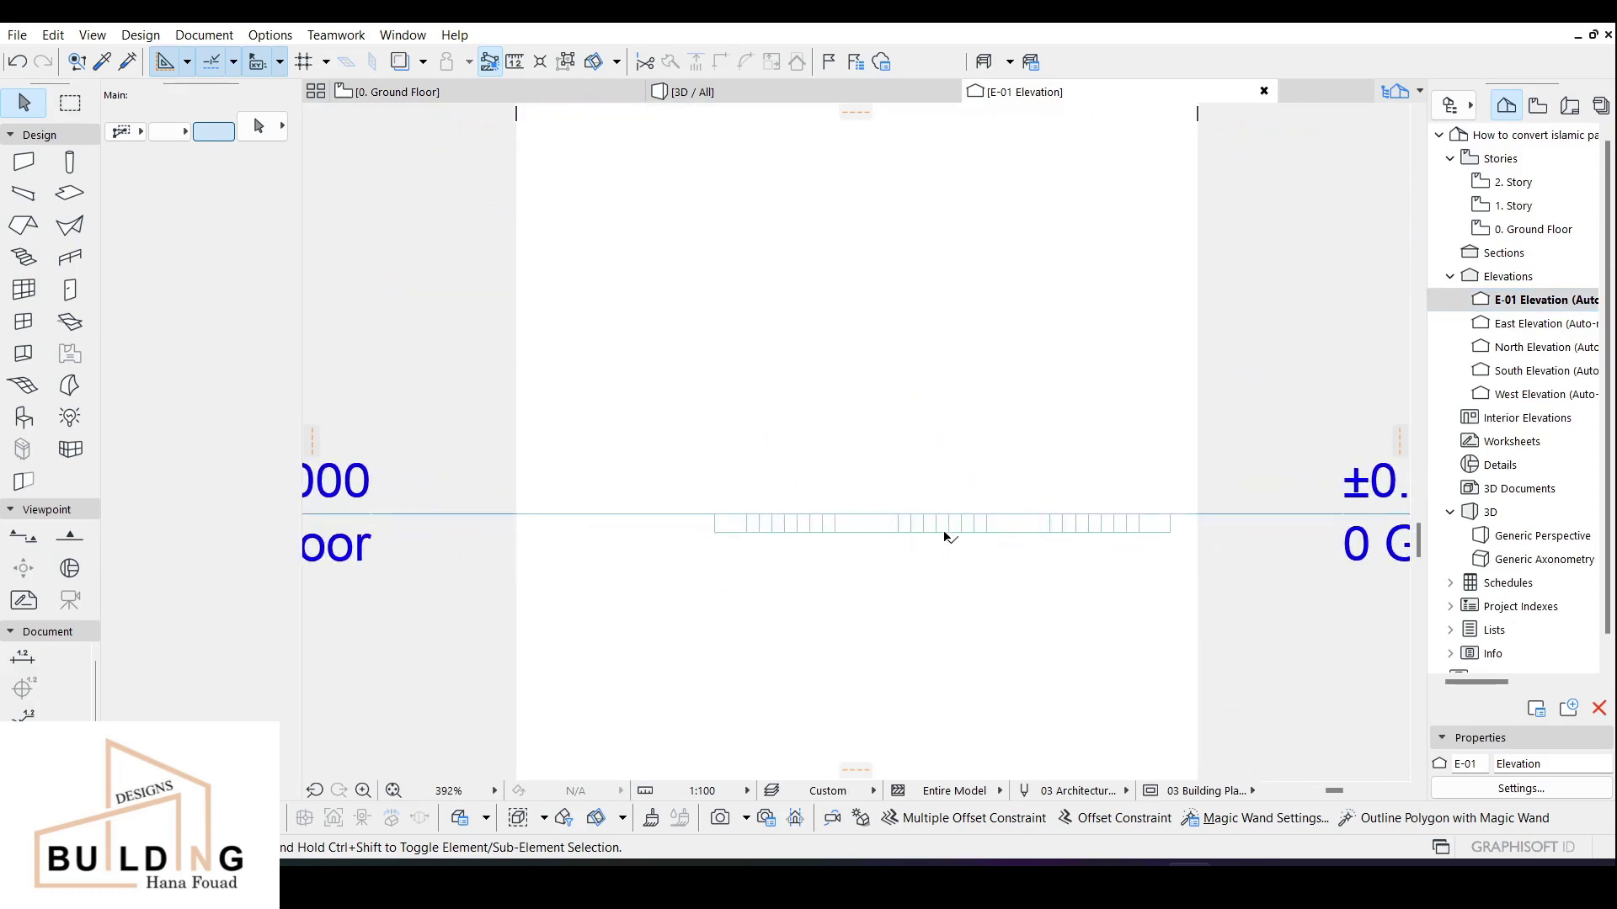
left_click(941, 525)
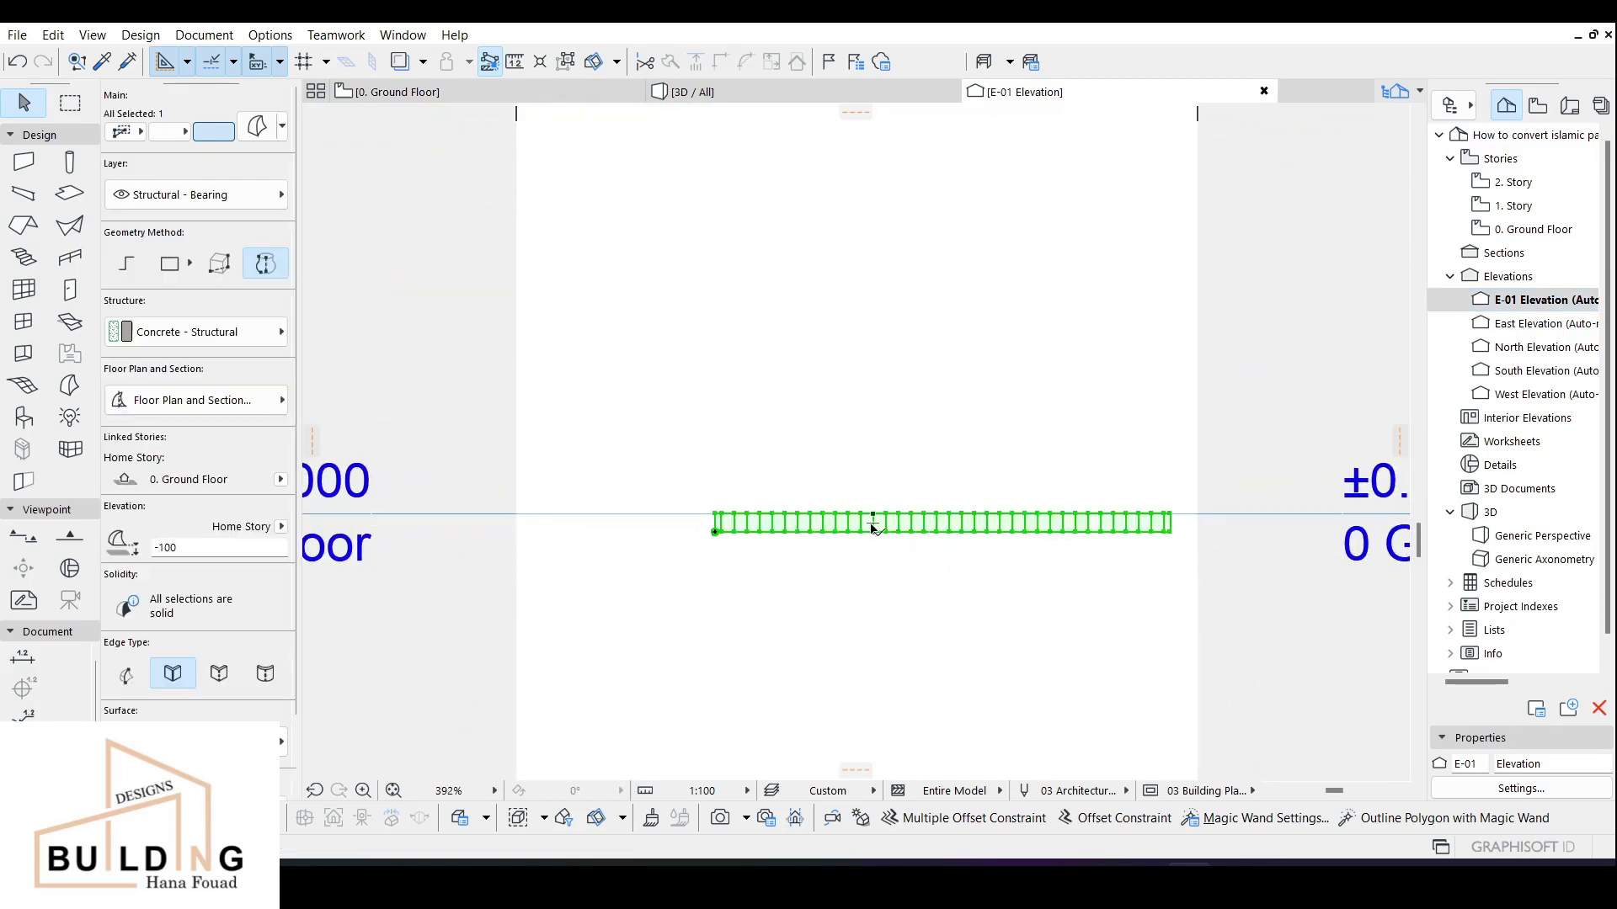
key("ctrl+e")
left_click(714, 532)
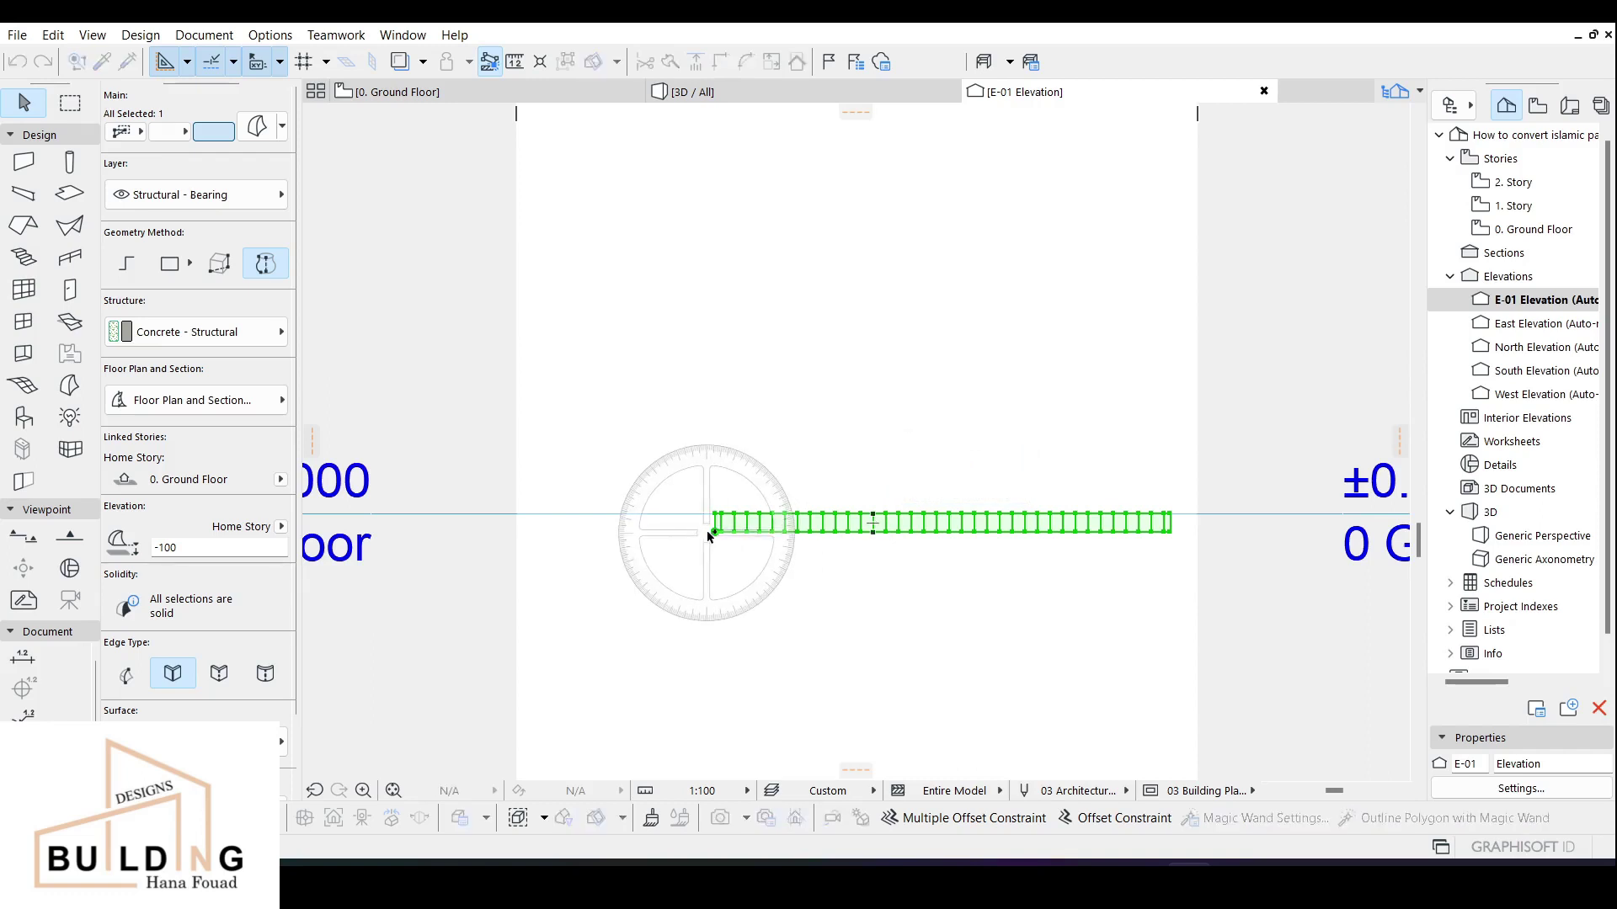
left_click(715, 532)
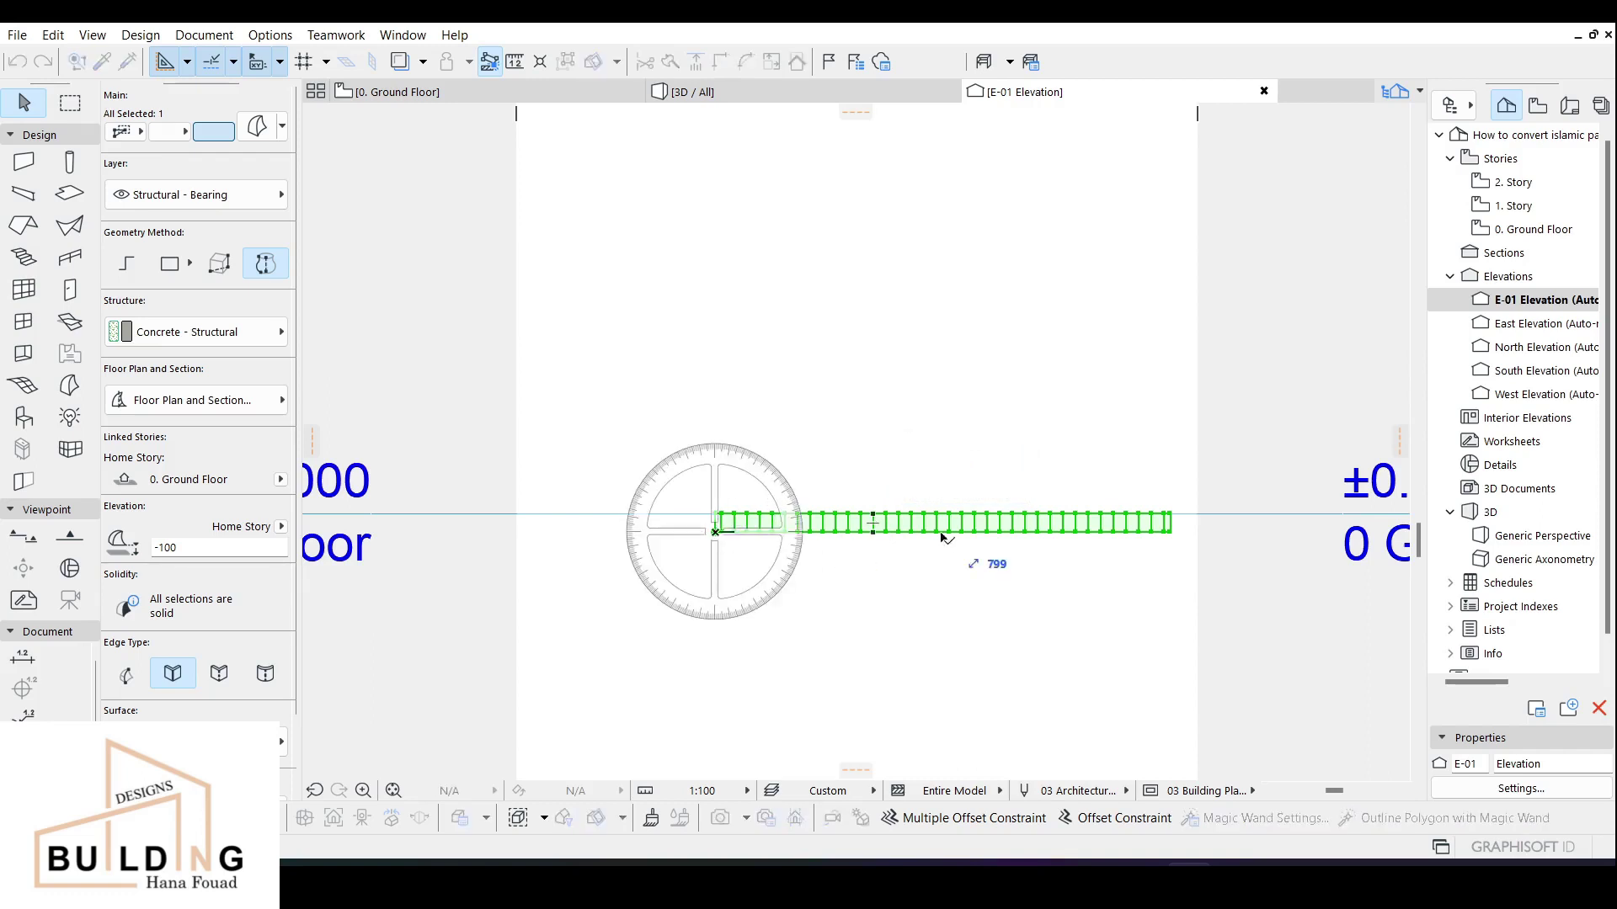
left_click(1170, 532)
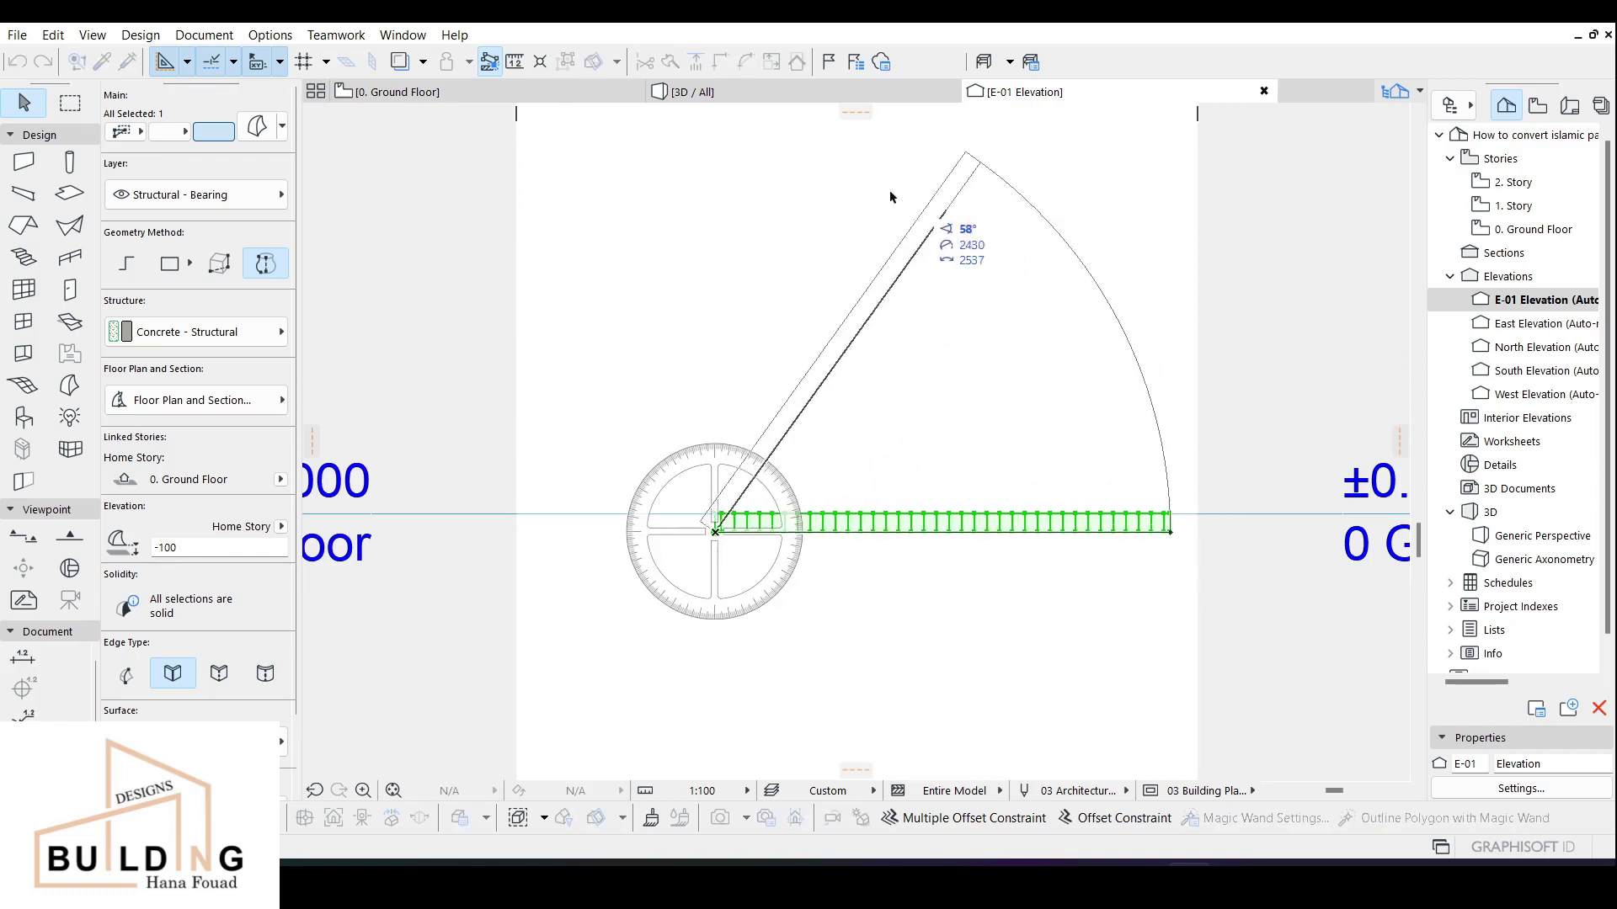
left_click(715, 144)
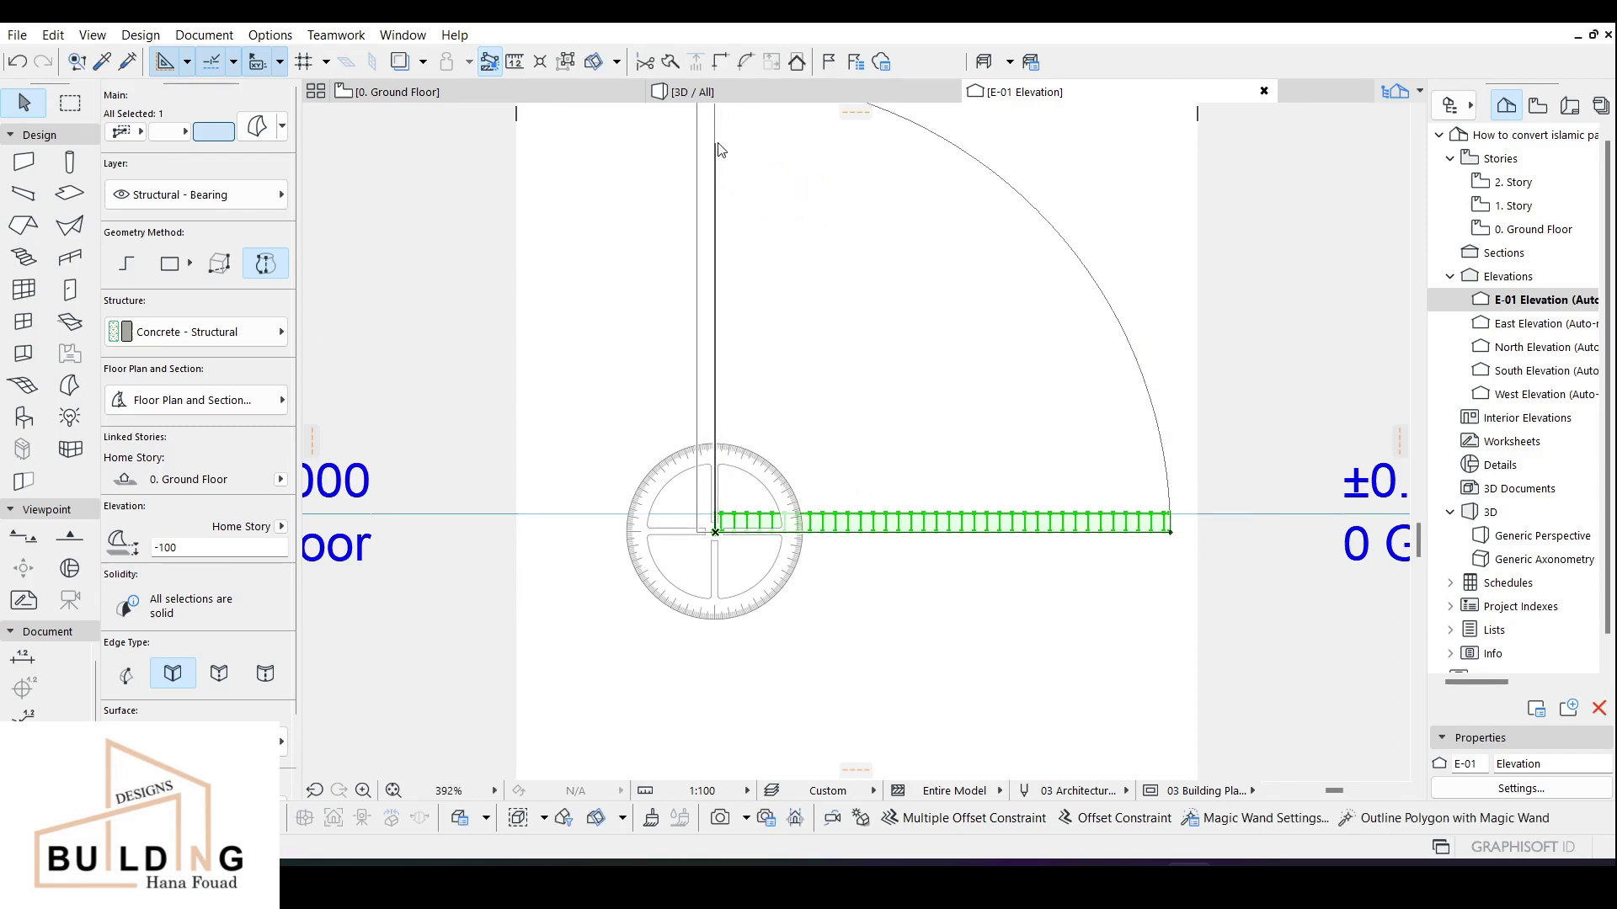
Examine the upright morph panel beside the flat slab in the 3D view and clear the selection.
scroll(823, 257, "down", 2)
middle_click_drag(823, 257, 968, 381)
left_click(830, 92)
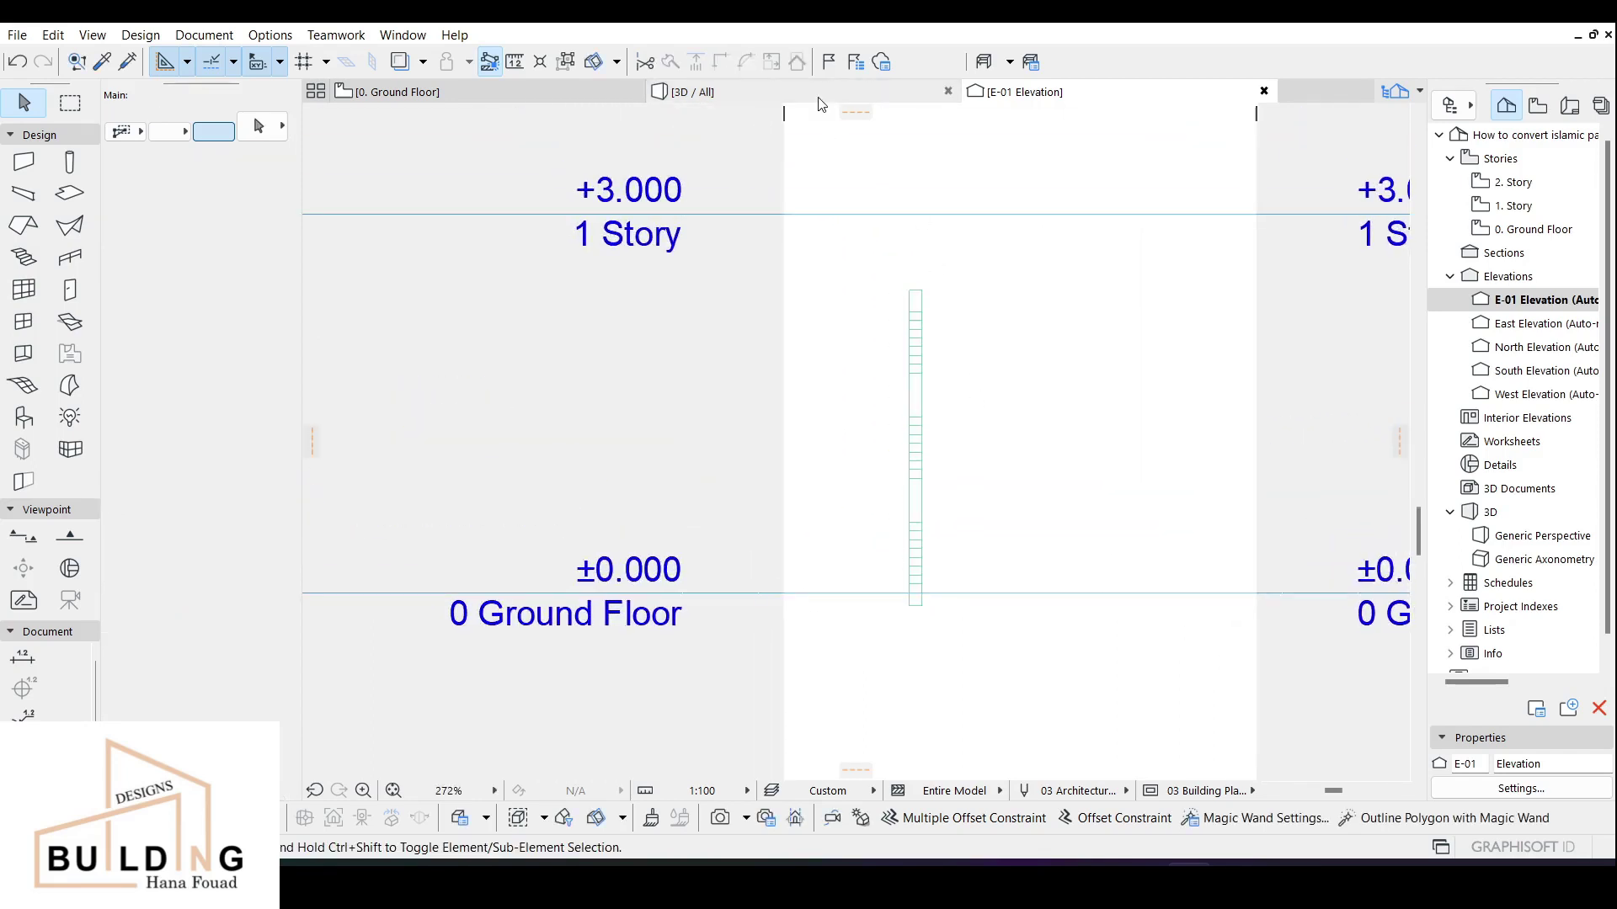
middle_click_drag(845, 458, 863, 308, "shift")
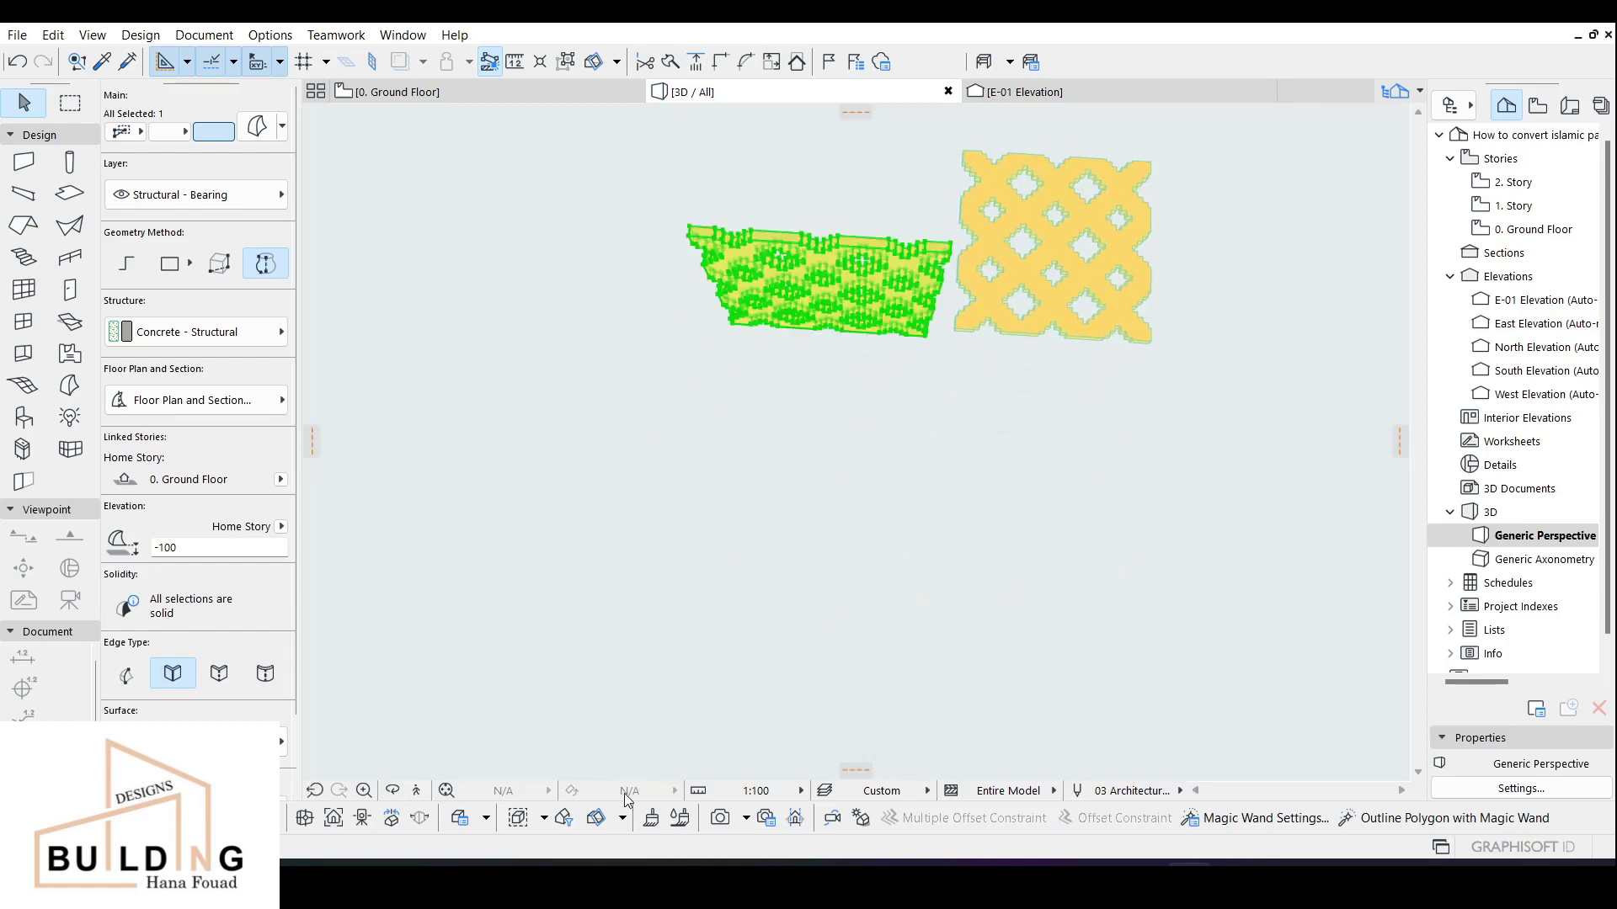
left_click(392, 791)
left_click_drag(1052, 606, 1011, 431)
key("Escape")
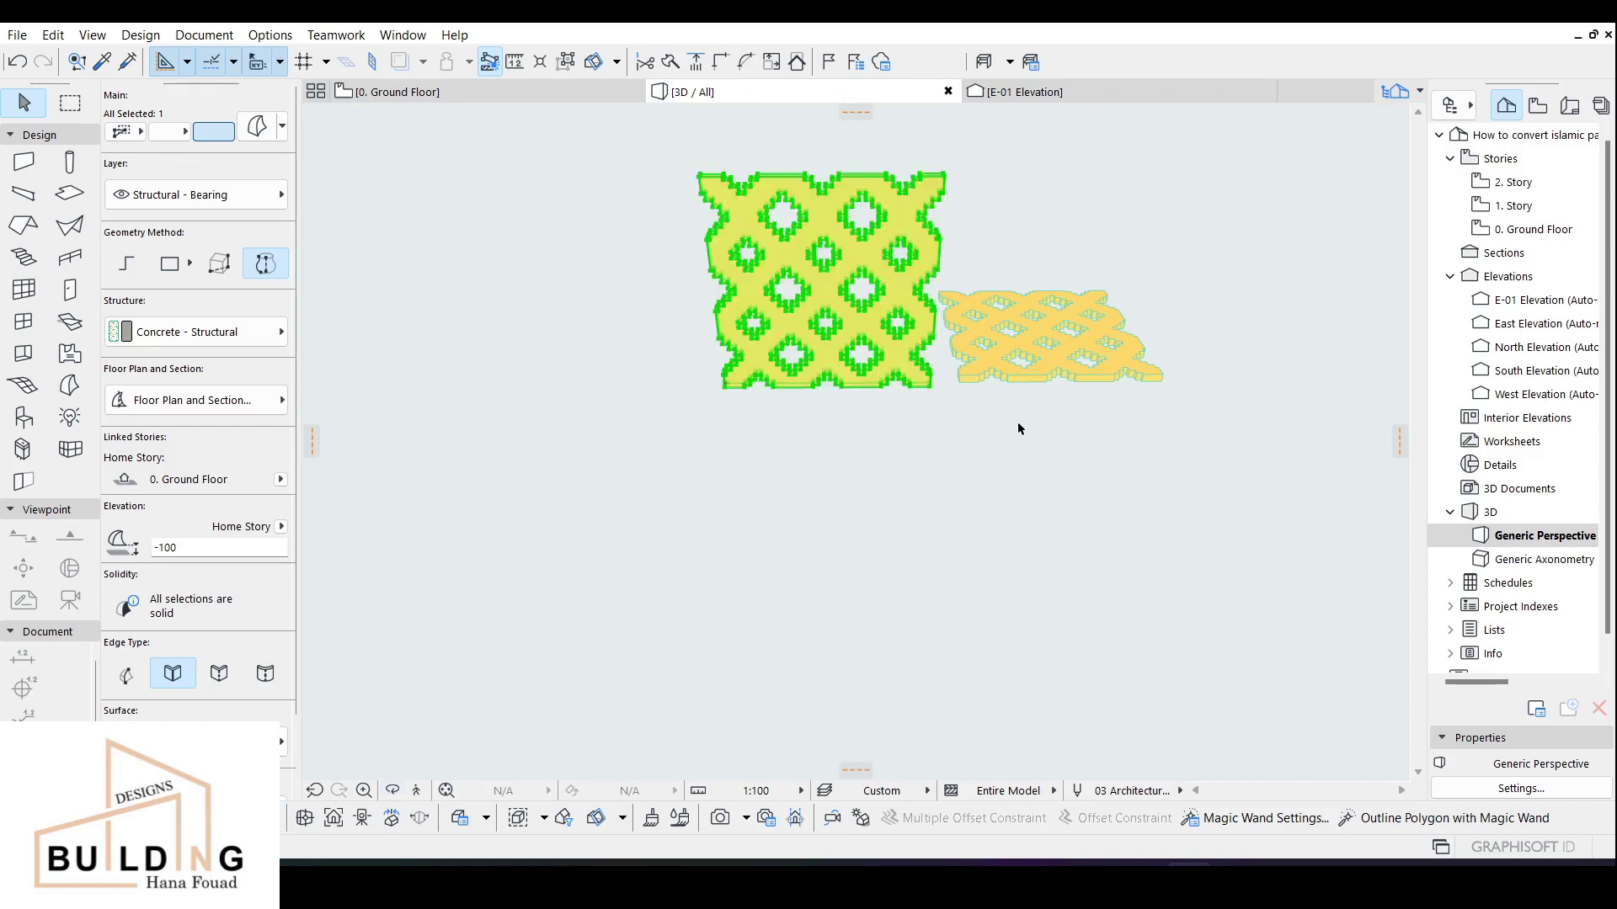
key("Escape")
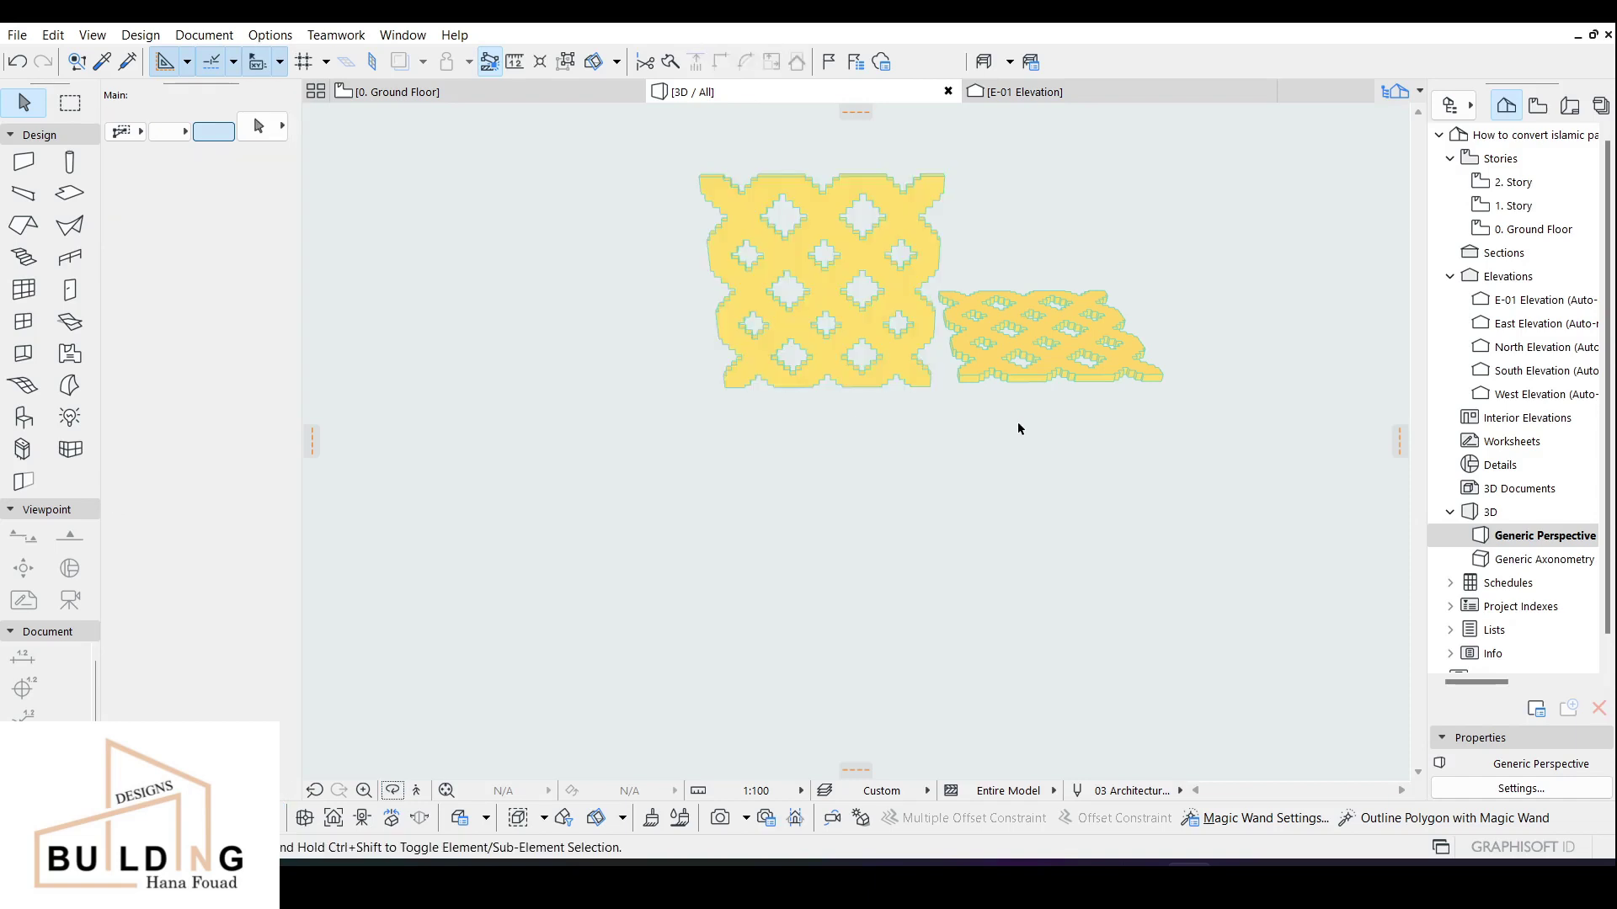